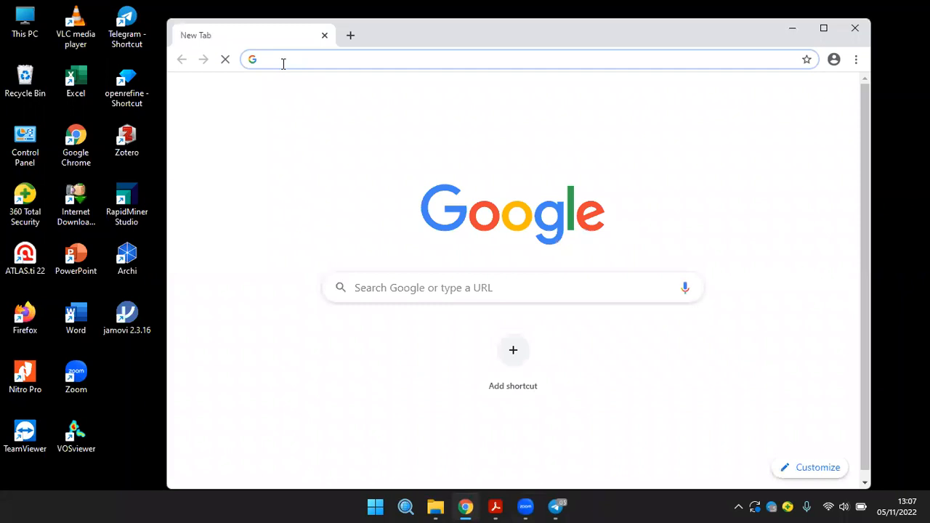
Search Google for "jamovi" and open the official jamovi.org website.
text(jamovi)
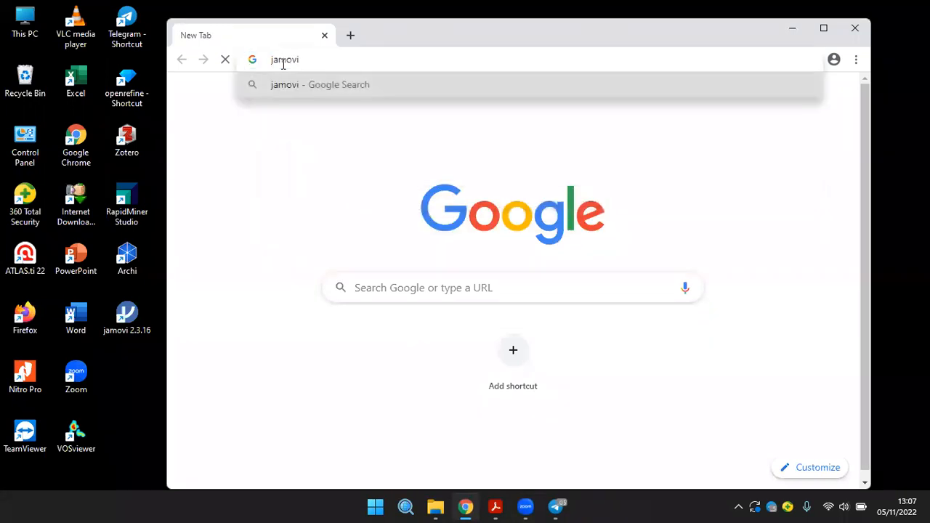
key(Return)
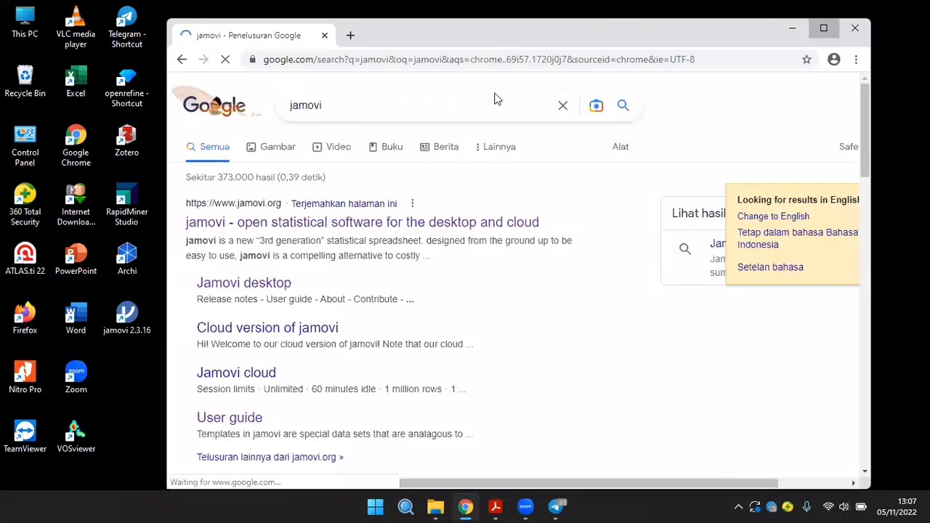
key(super+Up)
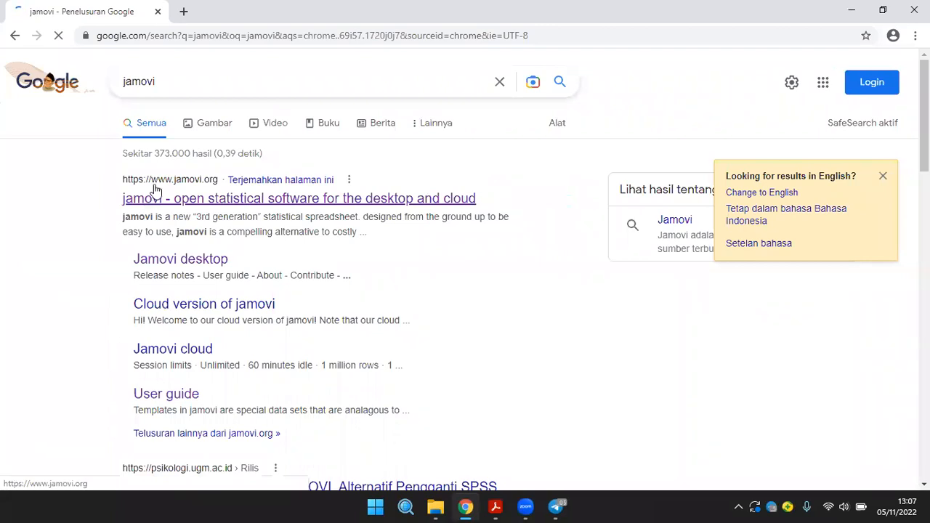
click(213, 201)
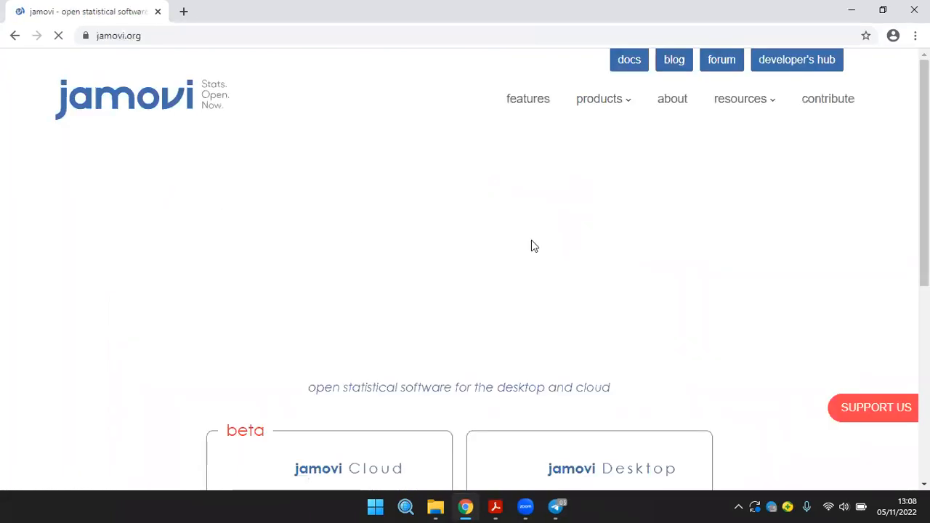
Open the jamovi Desktop download page and view the list of all releases.
scroll(534, 247, down, 5)
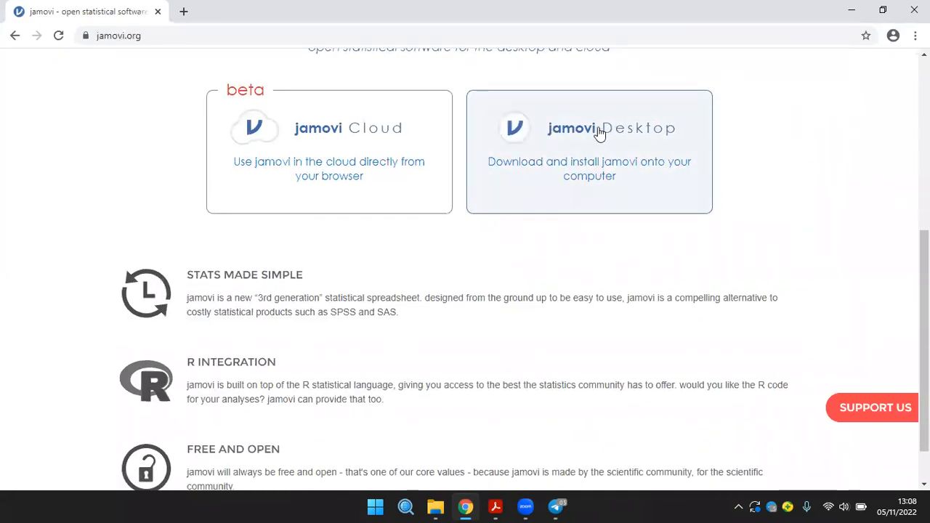
click(620, 138)
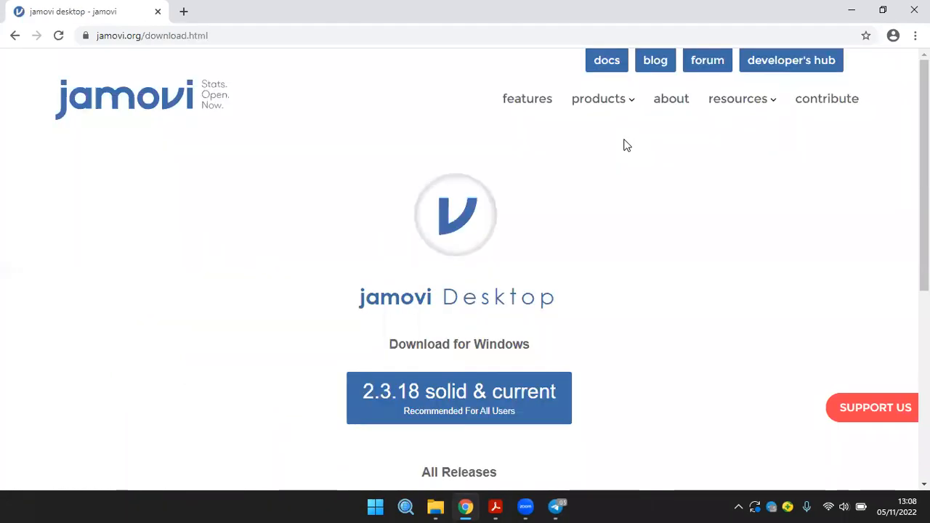
scroll(625, 145, down, 4)
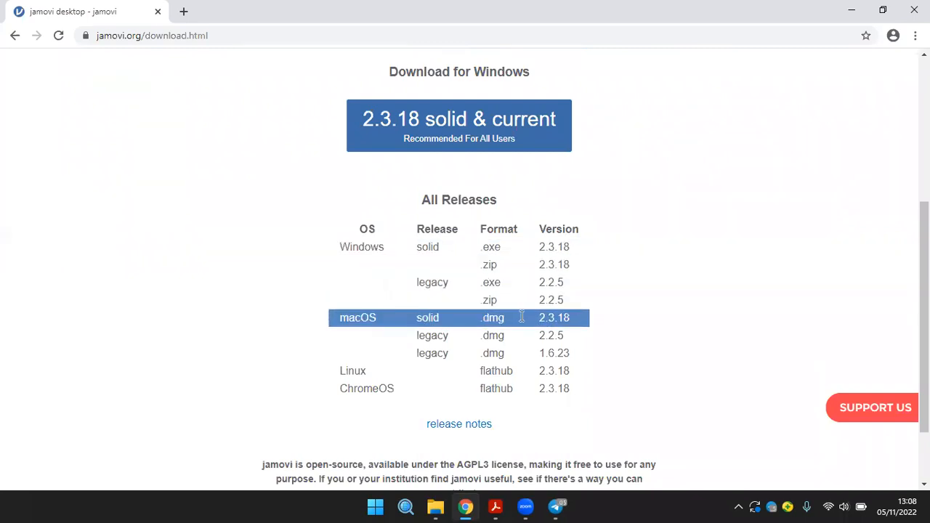
click(466, 128)
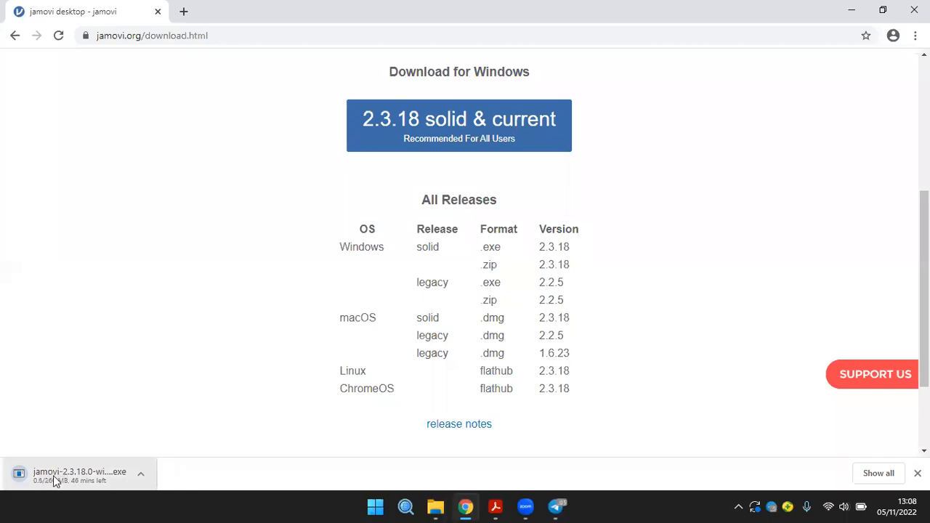
click(145, 466)
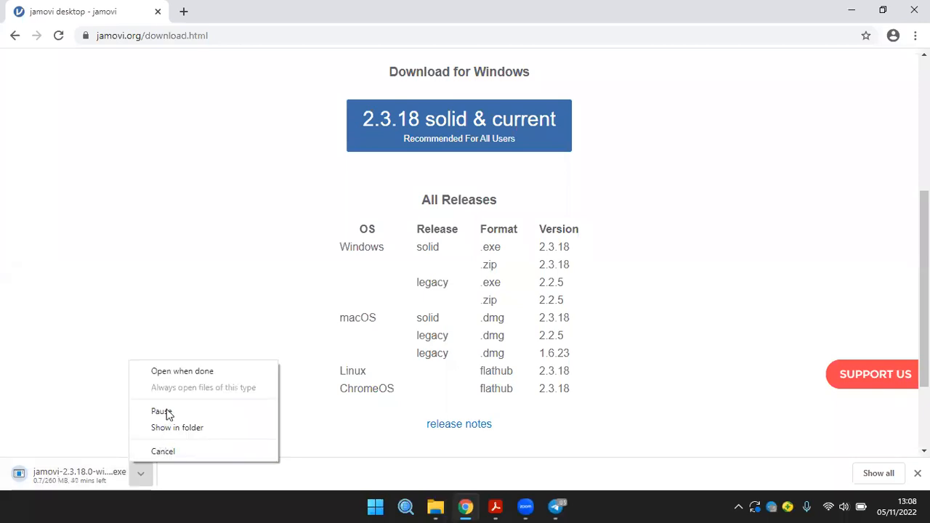
click(163, 451)
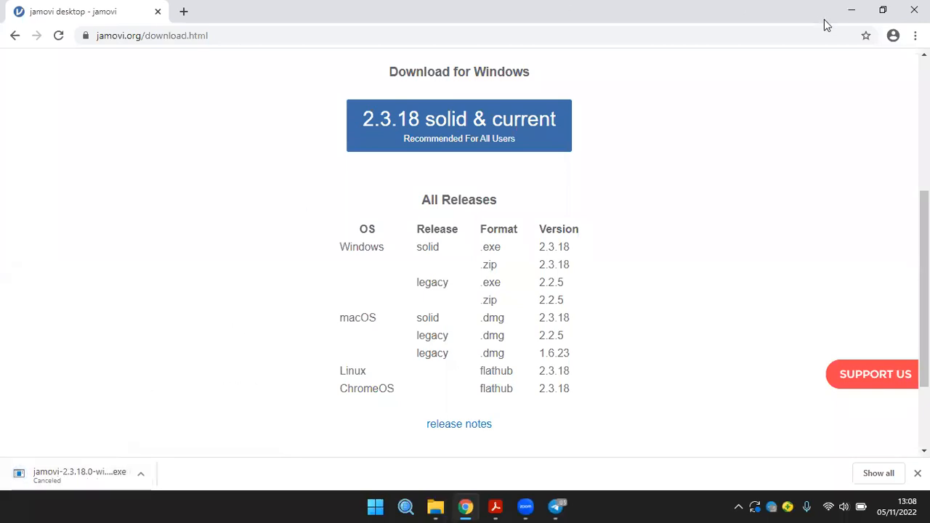
Show the desktop, select the jamovi 2.3.16 shortcut and return to the browser.
click(851, 11)
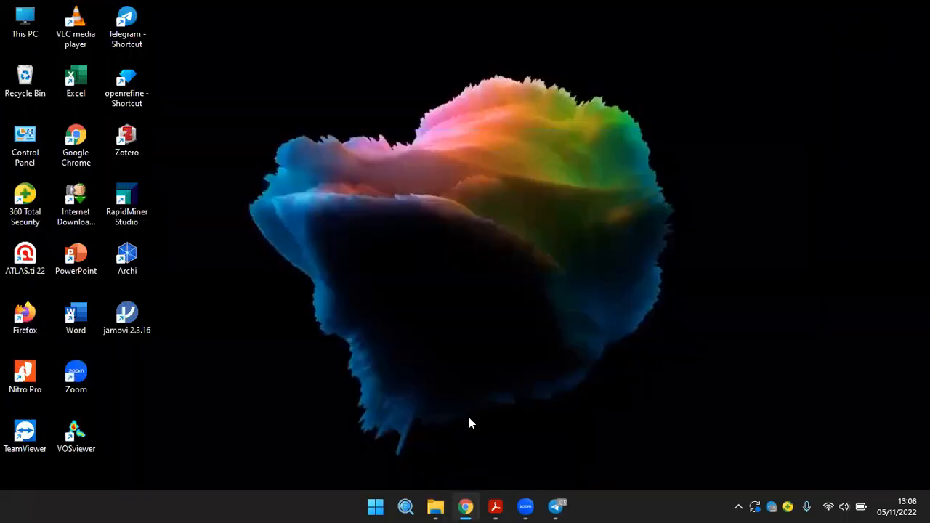
click(126, 316)
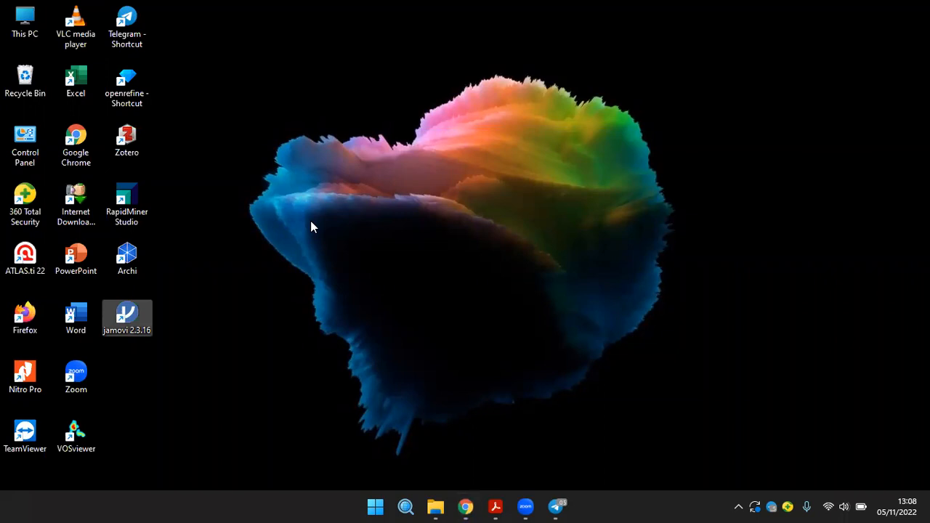
click(466, 507)
Open the data.go.id portal in a new browser tab.
click(183, 12)
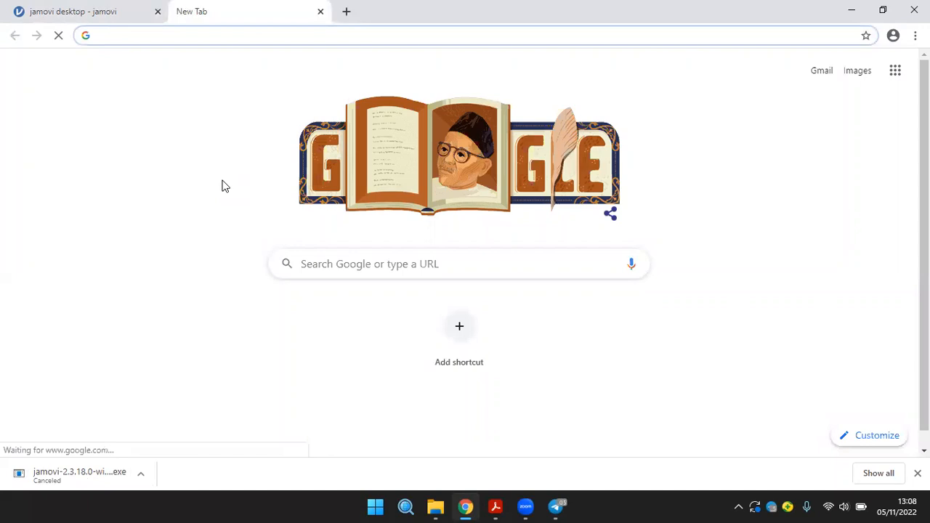
text(data)
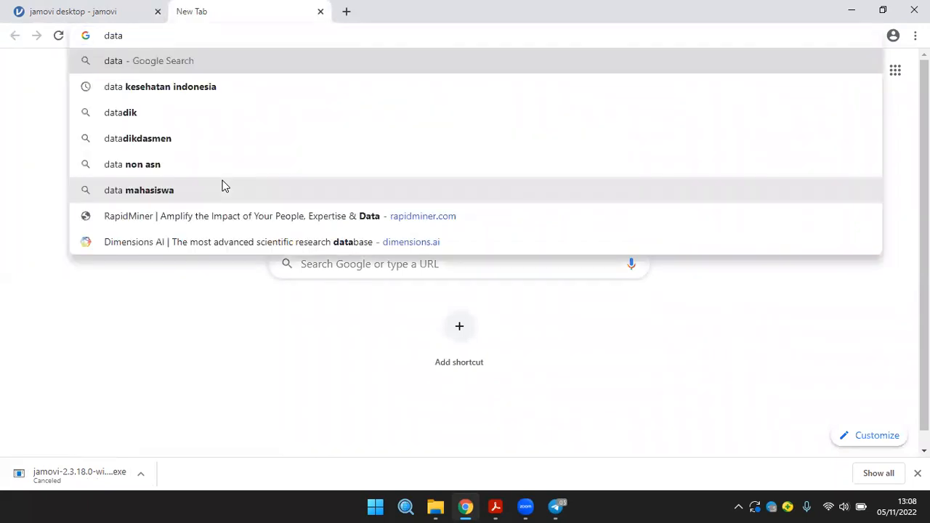
text(.go.id)
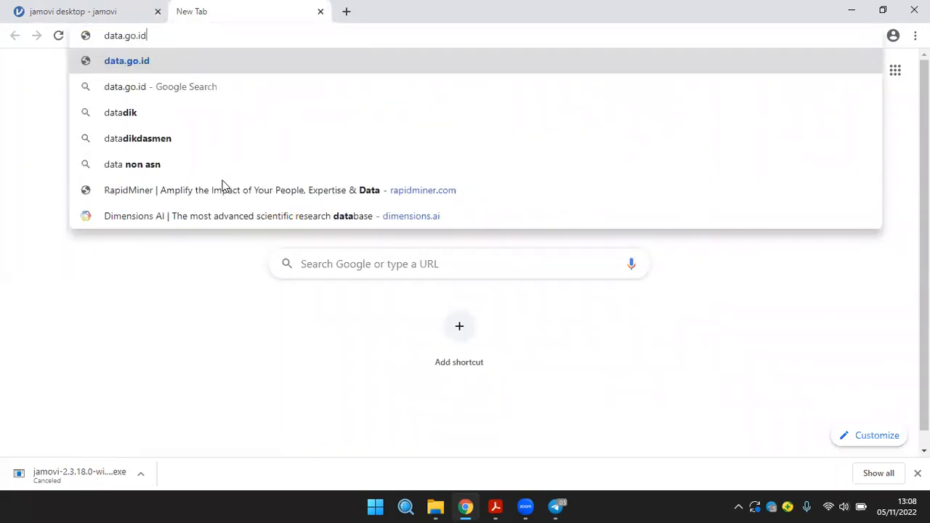
key(Return)
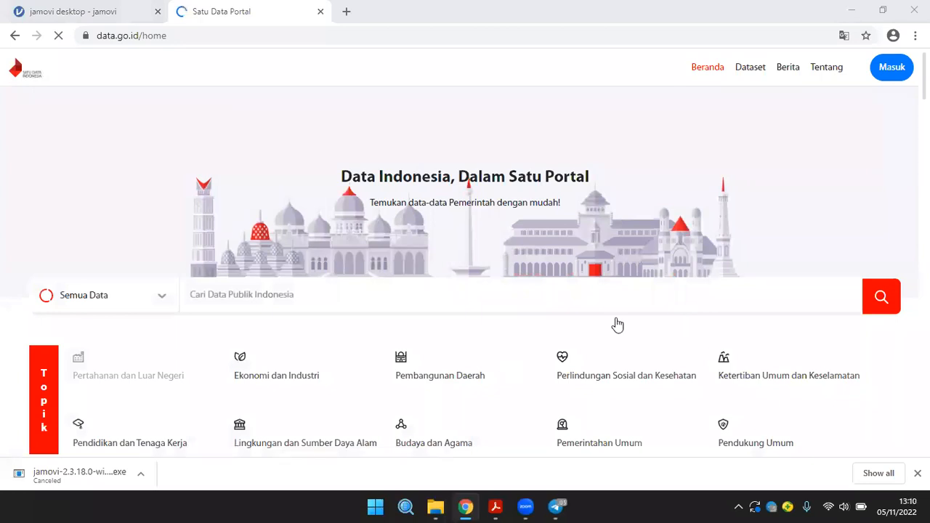
Open the Perlindungan Sosial dan Kesehatan topic from the portal's home page.
scroll(398, 352, down, 1)
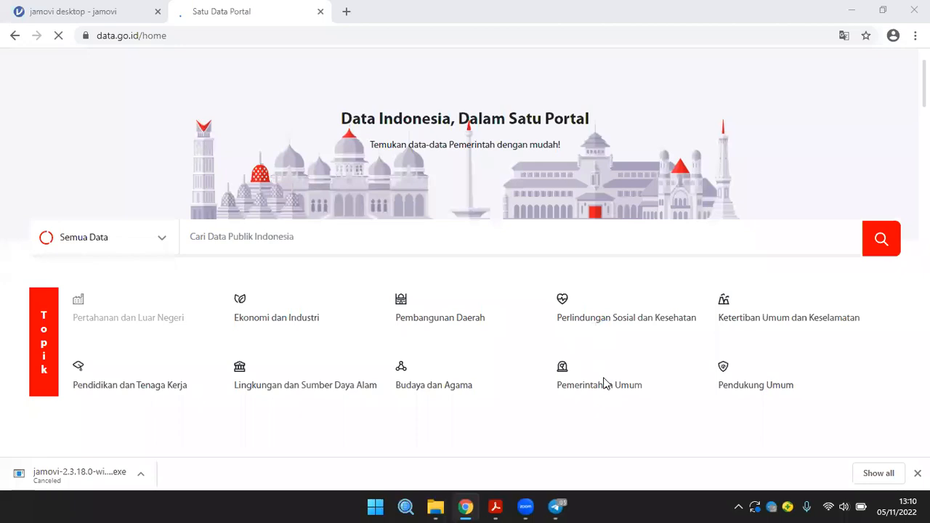
scroll(603, 376, down, 1)
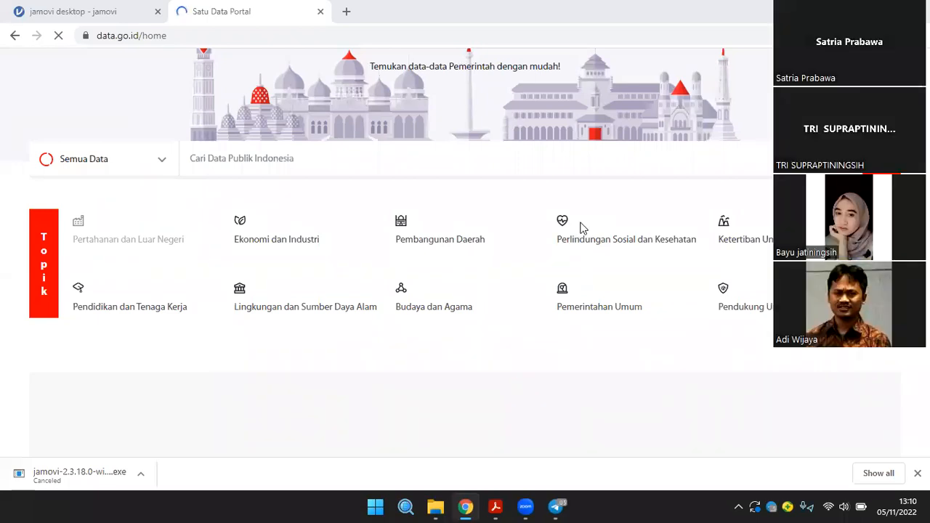
click(585, 227)
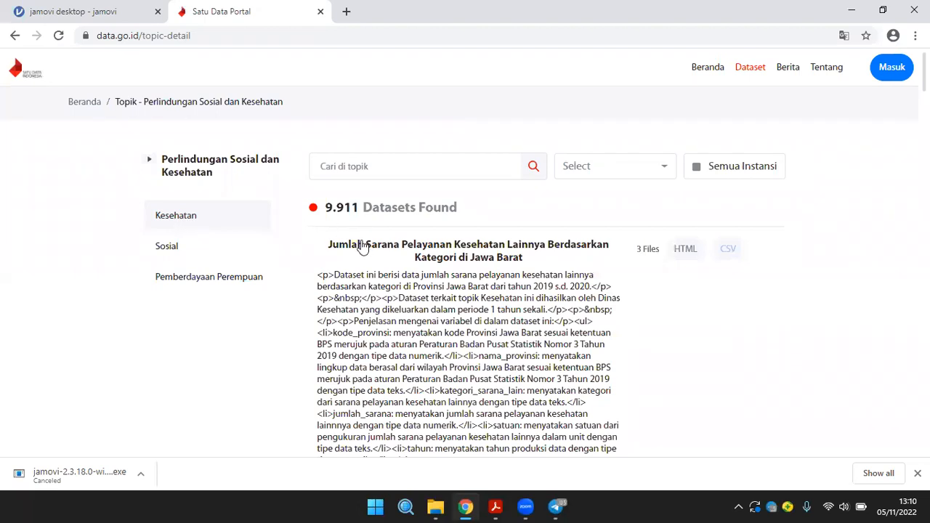
Compare the Sosial and Kesehatan subtopics and read the descriptions of the first health datasets.
click(207, 237)
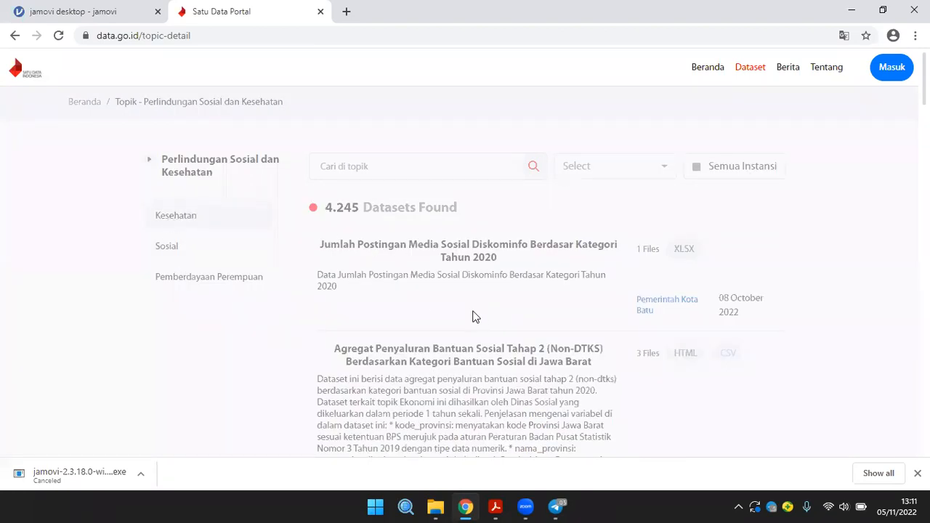
scroll(473, 307, down, 6)
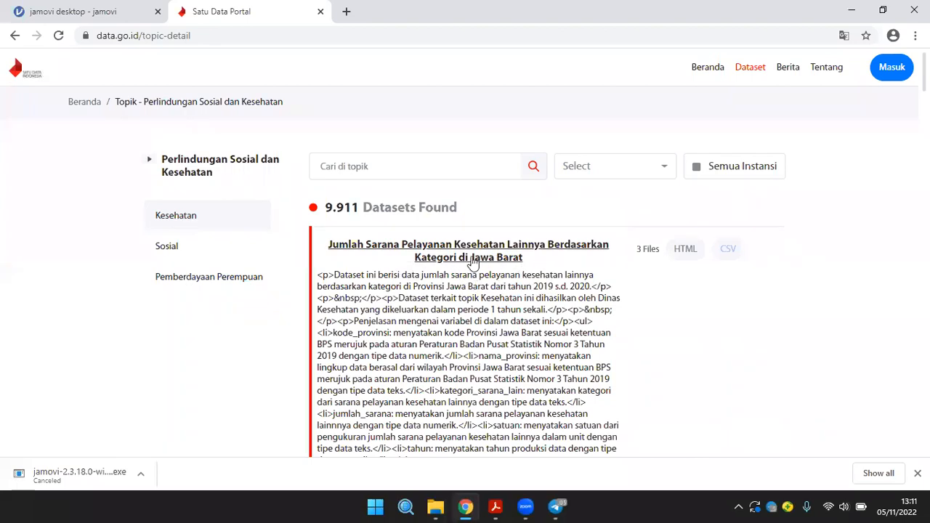
scroll(483, 291, down, 3)
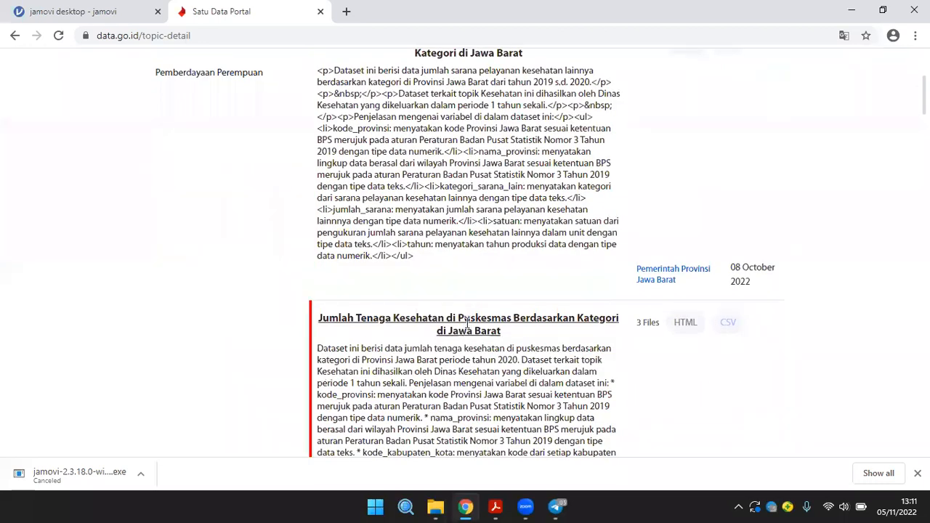
scroll(469, 323, down, 1)
scroll(469, 323, down, 3)
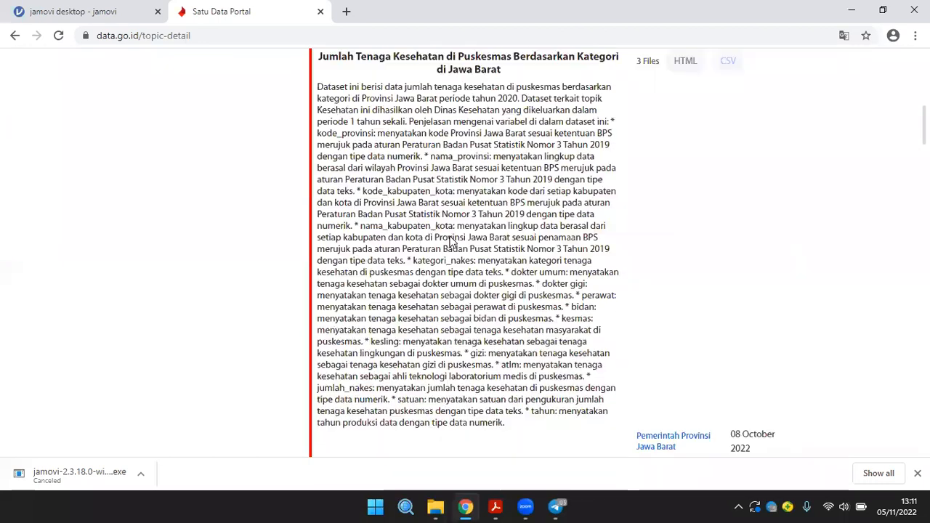
Search the Kesehatan datasets for "stunting".
scroll(433, 162, up, 7)
click(433, 162)
text(stunting)
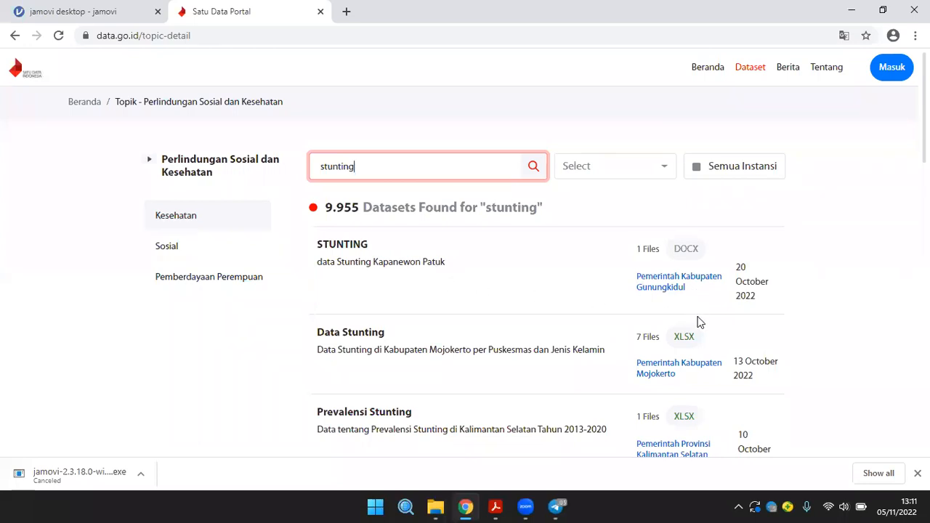
Examine the titles, file formats and publishing agencies of the stunting datasets, and try to open results page 2.
scroll(690, 399, down, 1)
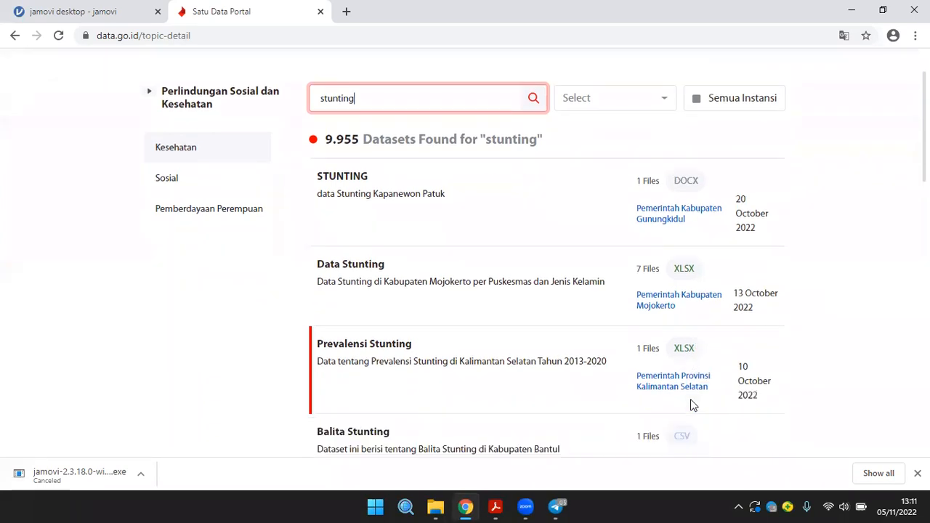
scroll(691, 402, down, 2)
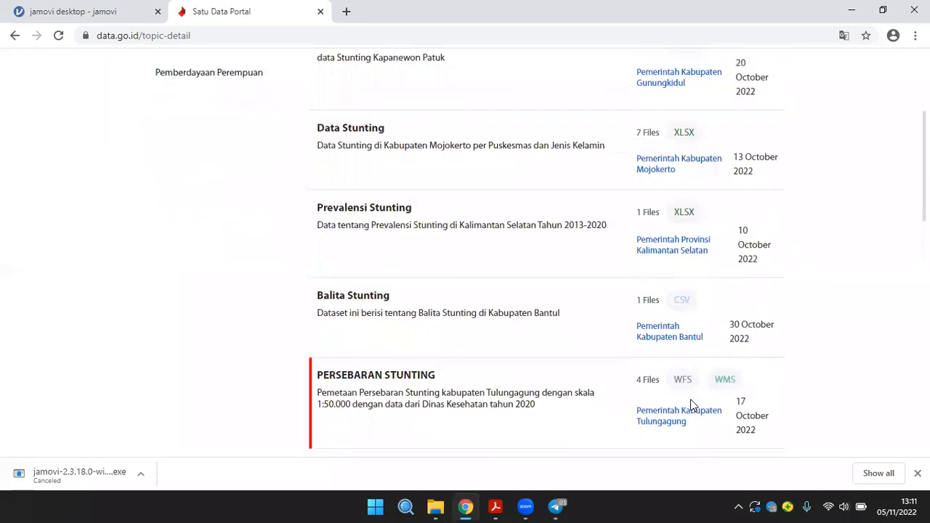
scroll(690, 406, down, 4)
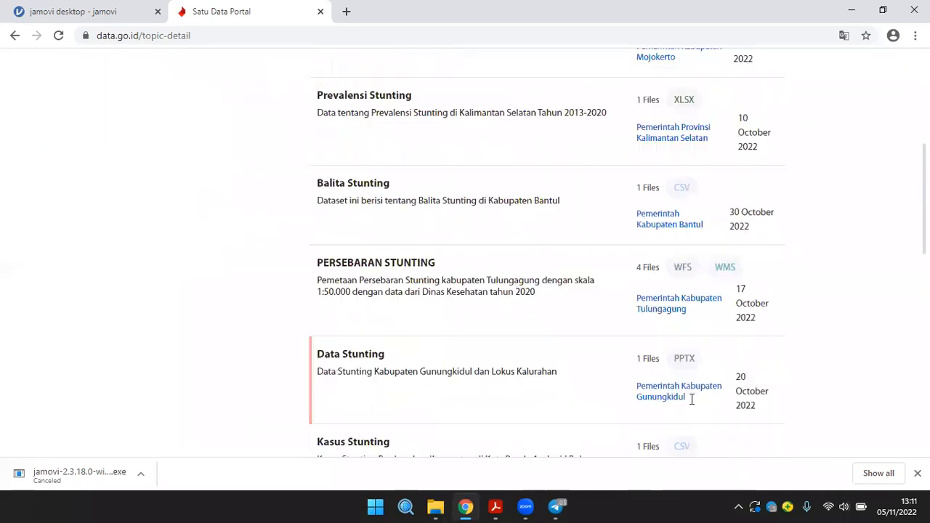
scroll(691, 399, down, 2)
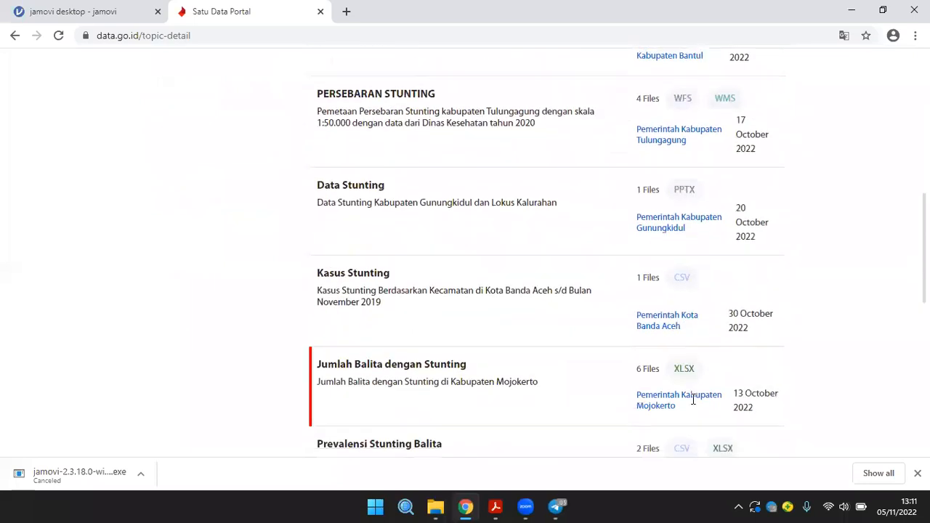
scroll(693, 399, down, 2)
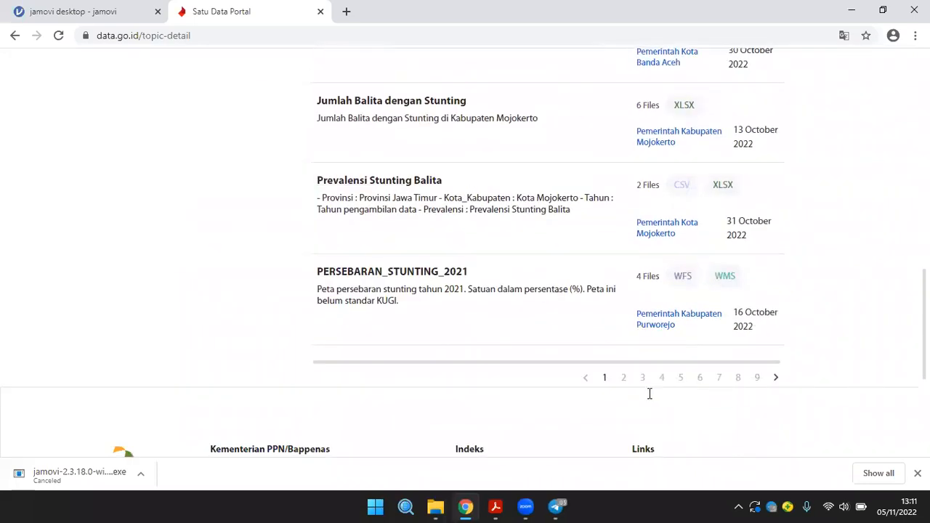
scroll(567, 311, down, 2)
scroll(625, 367, up, 2)
click(627, 379)
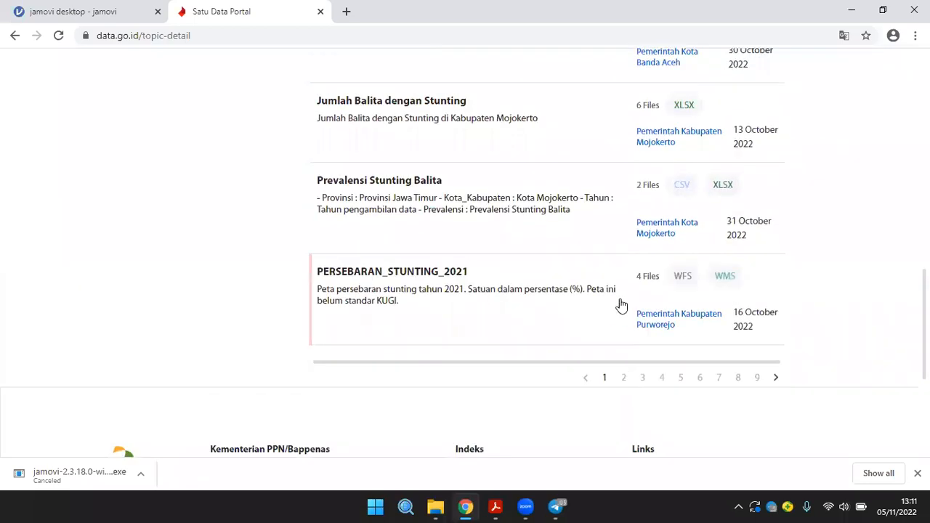
Inspect the sorting options and the Semua Instansi agency filter, leaving both unset.
click(665, 166)
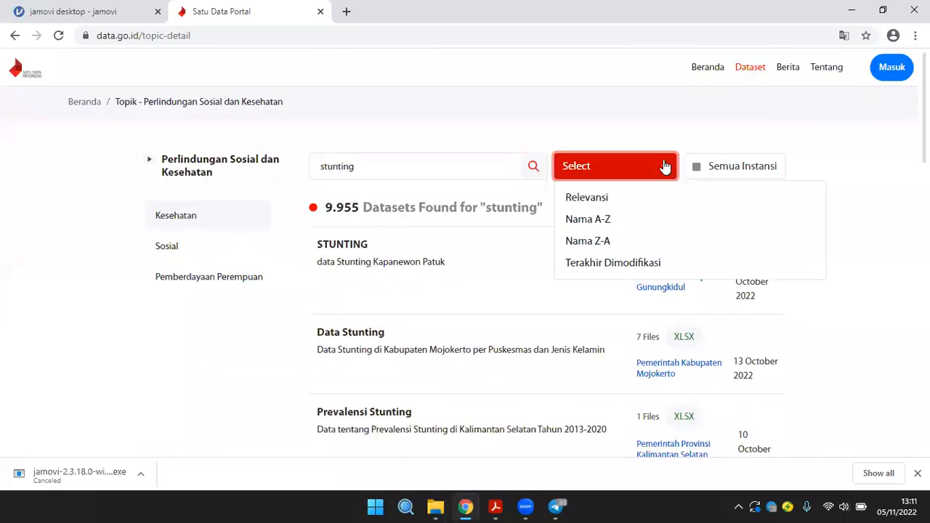
click(746, 172)
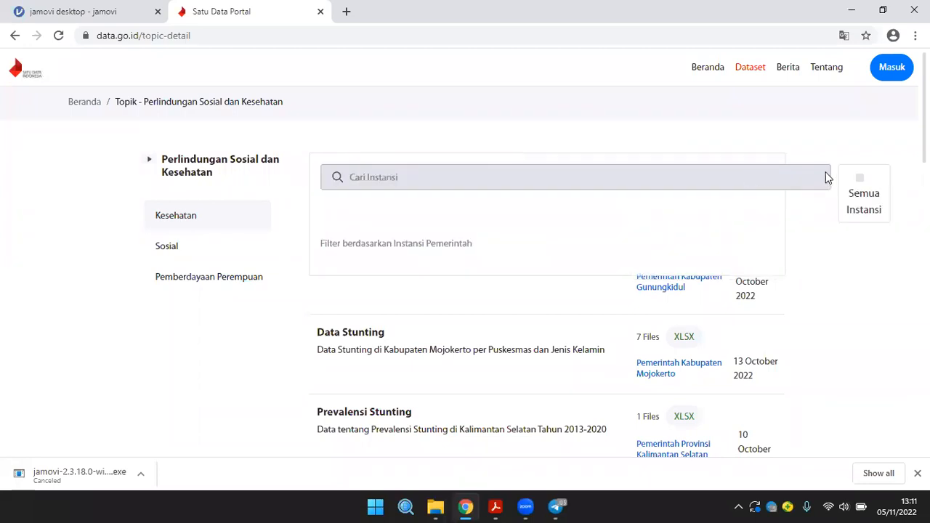
click(432, 144)
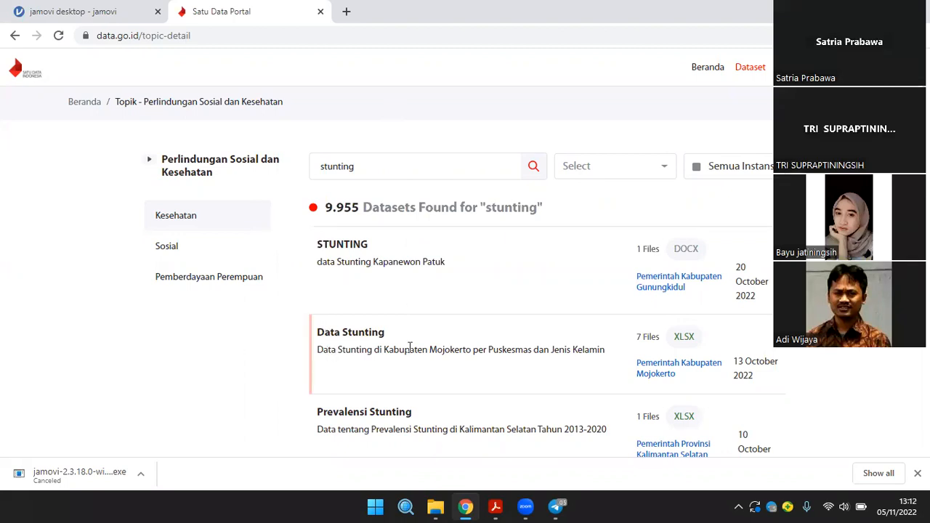
Review the stunting results again down to the end of the first page.
scroll(409, 349, down, 7)
scroll(688, 294, down, 1)
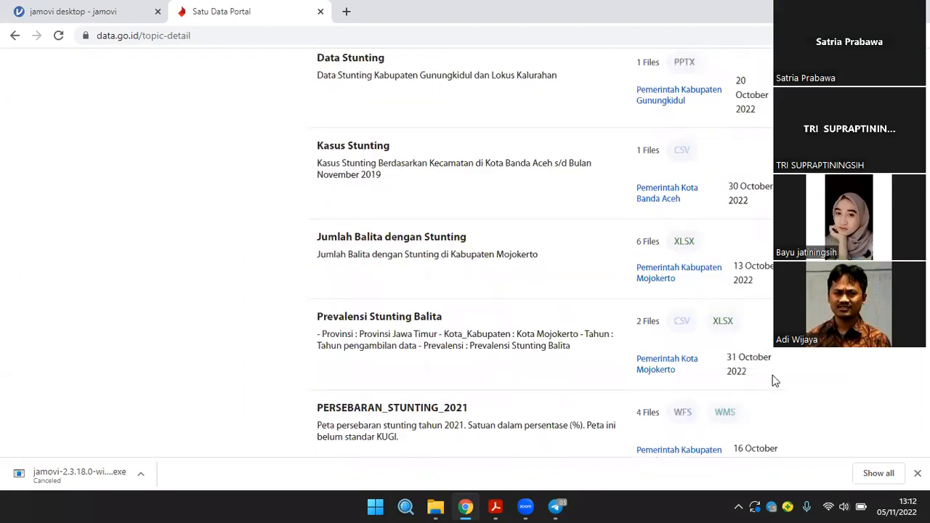
scroll(764, 371, down, 3)
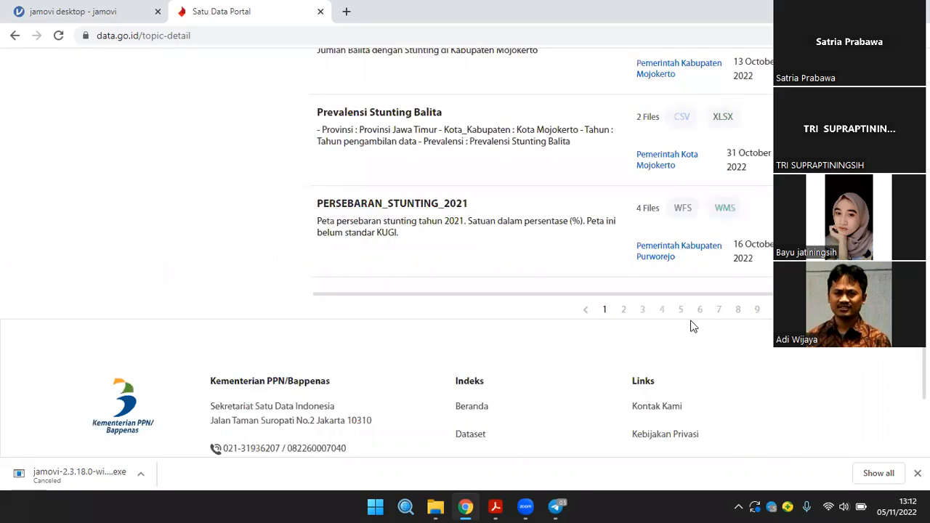
Try results page 2, and refine the Kesehatan dataset search to "stunting jawa".
click(622, 311)
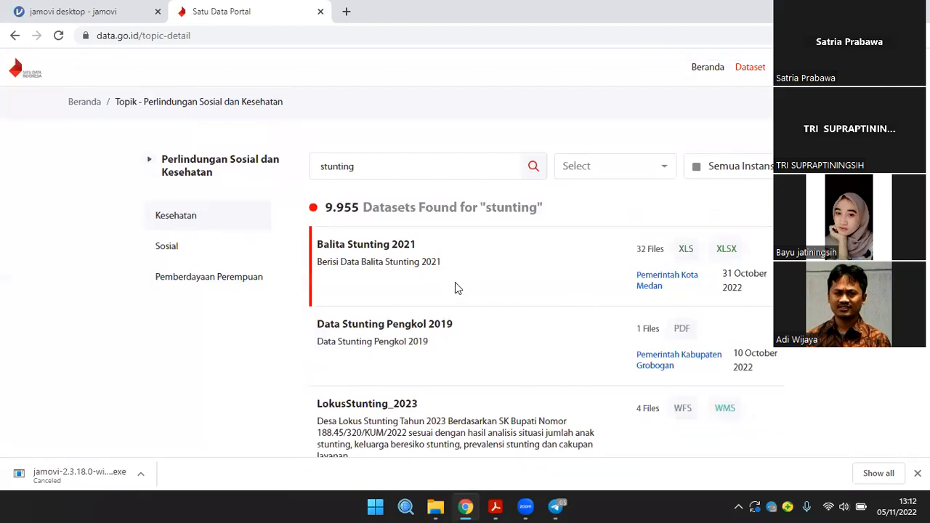
click(393, 178)
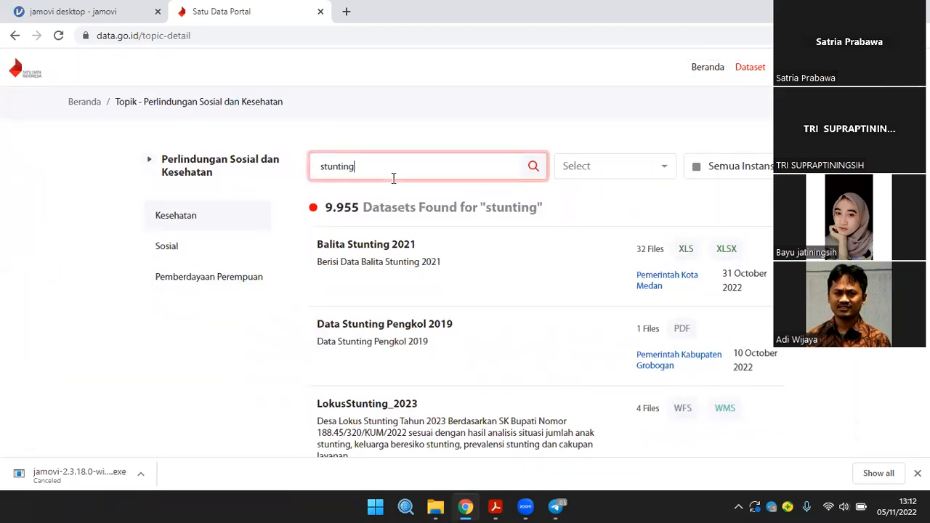
text(jawa)
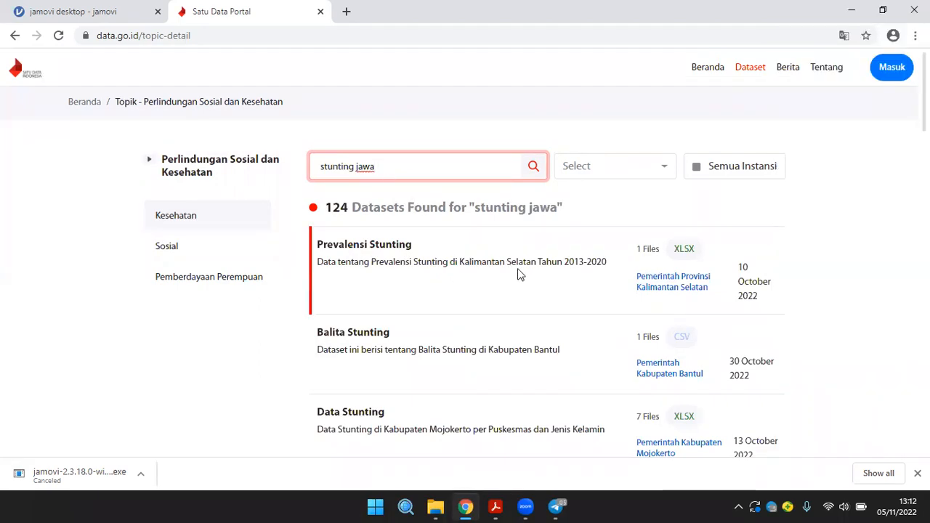
Find and open the dataset "Persentase Balita Stunting Berdasarkan Kabupaten/Kota di Jawa Barat" in the search results.
scroll(517, 275, down, 3)
scroll(518, 275, down, 2)
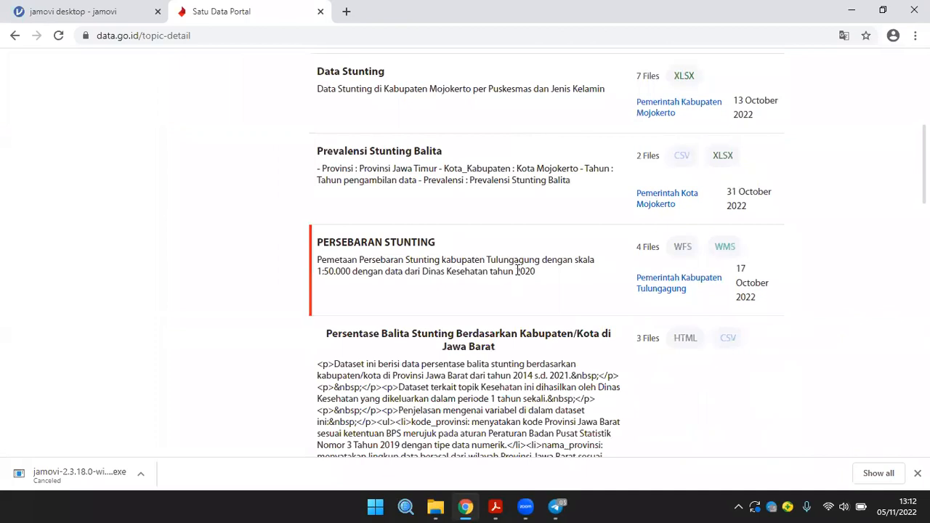
scroll(517, 271, down, 4)
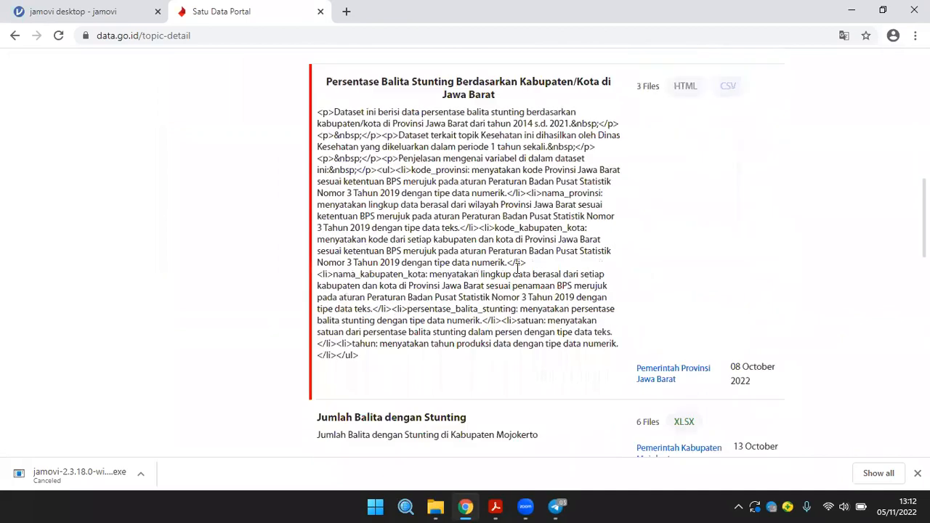
scroll(516, 269, up, 1)
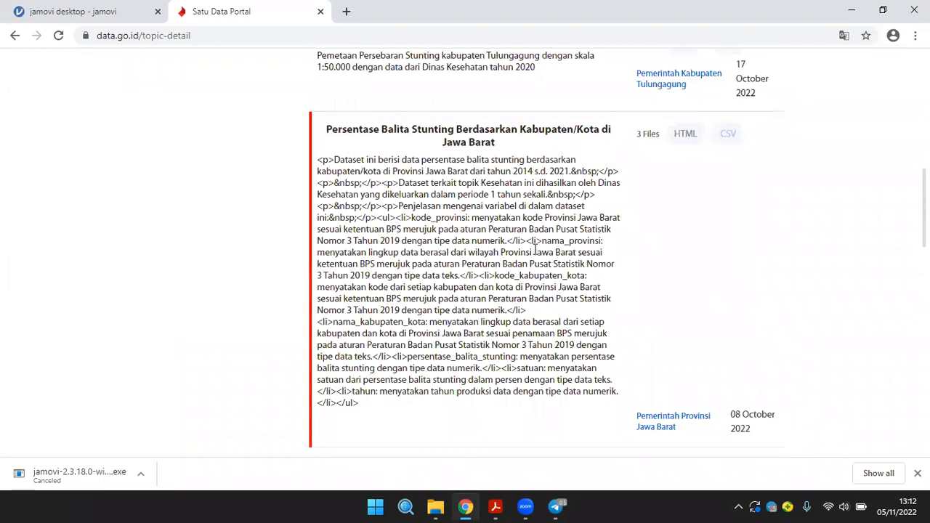
scroll(702, 286, down, 2)
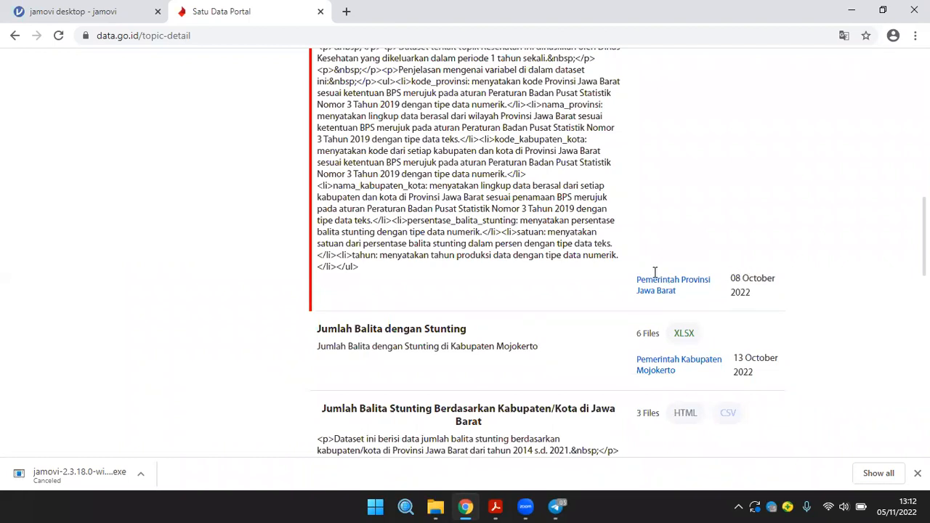
scroll(656, 273, up, 4)
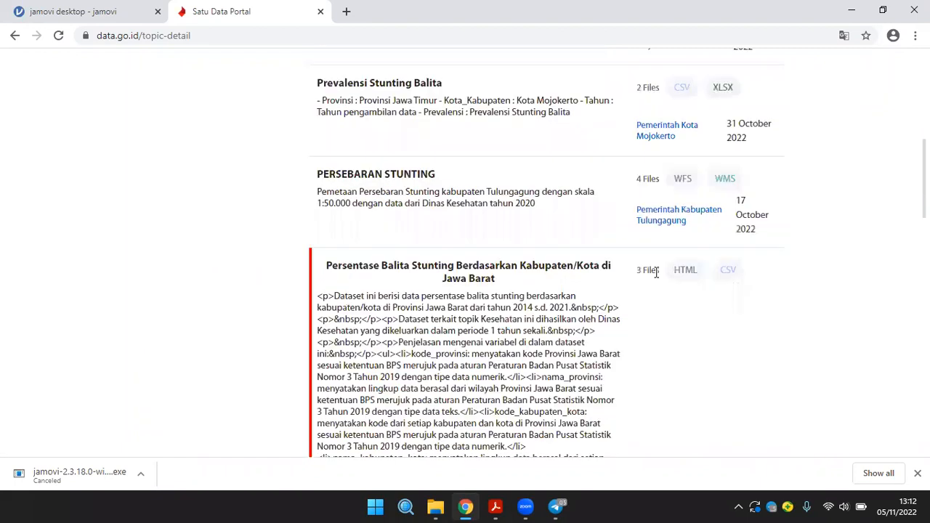
click(566, 274)
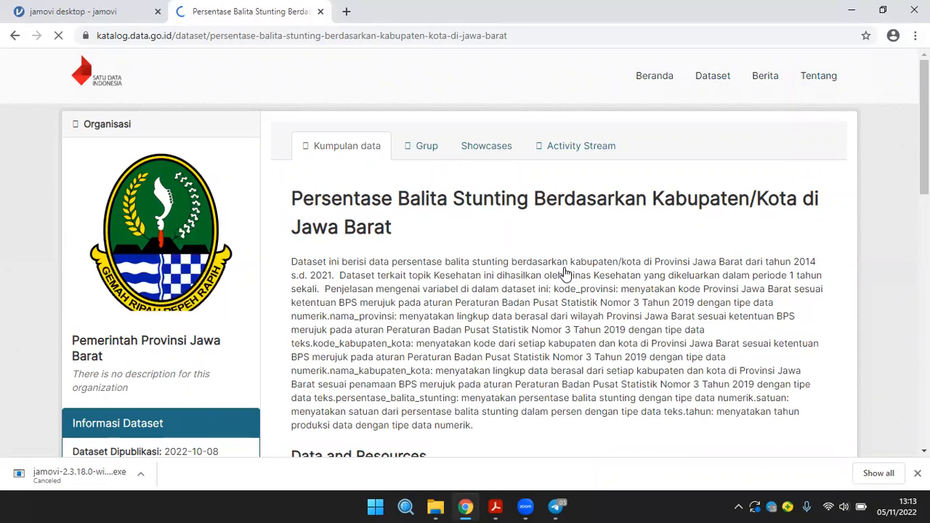
Examine the dataset's description, its HTML and CSV resources, and the source and publisher fields under Additional Info.
scroll(481, 331, down, 1)
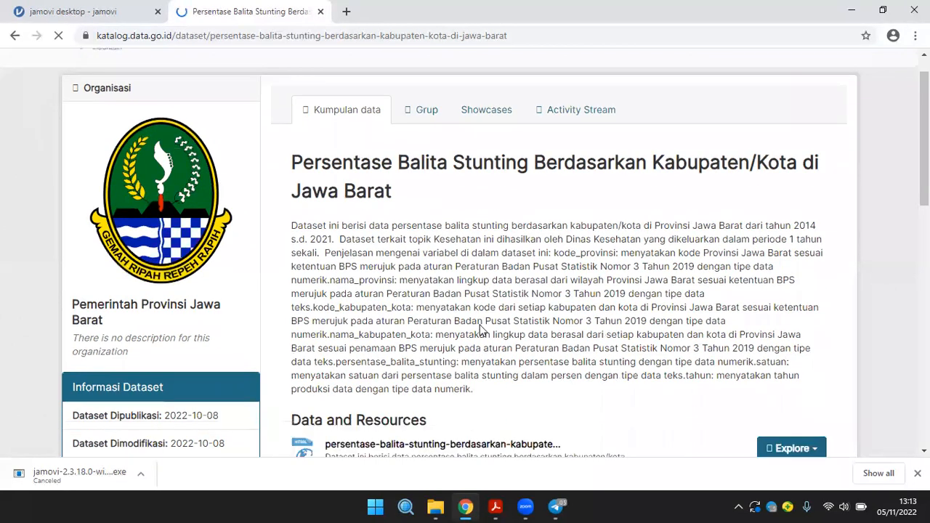
scroll(481, 327, down, 1)
scroll(505, 277, down, 2)
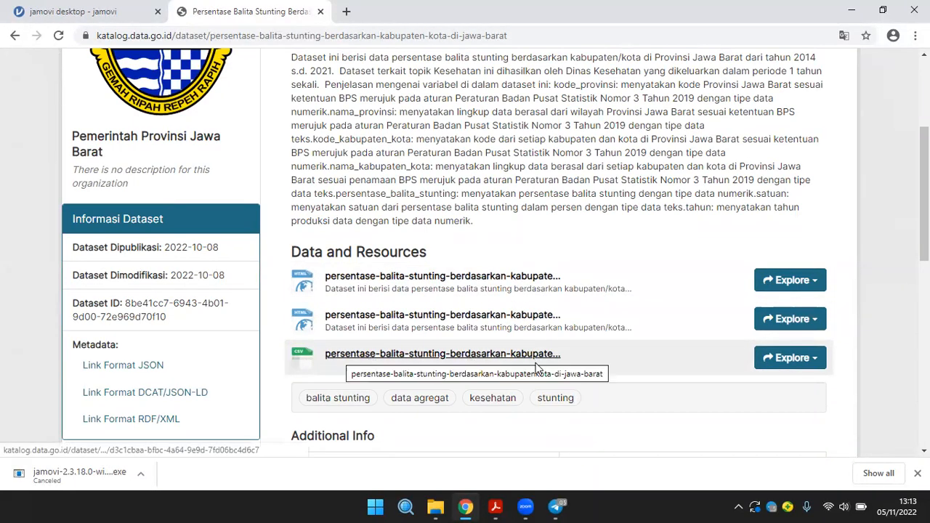
scroll(660, 364, down, 1)
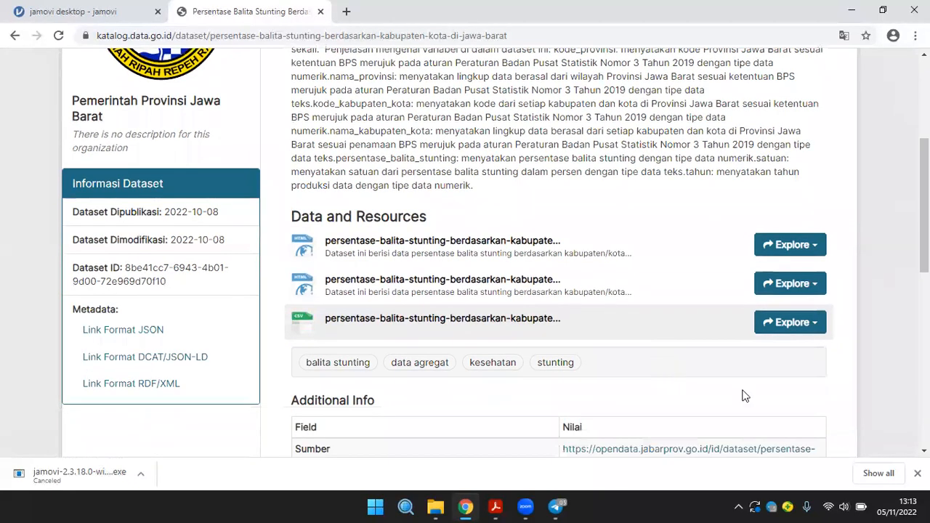
scroll(745, 396, down, 3)
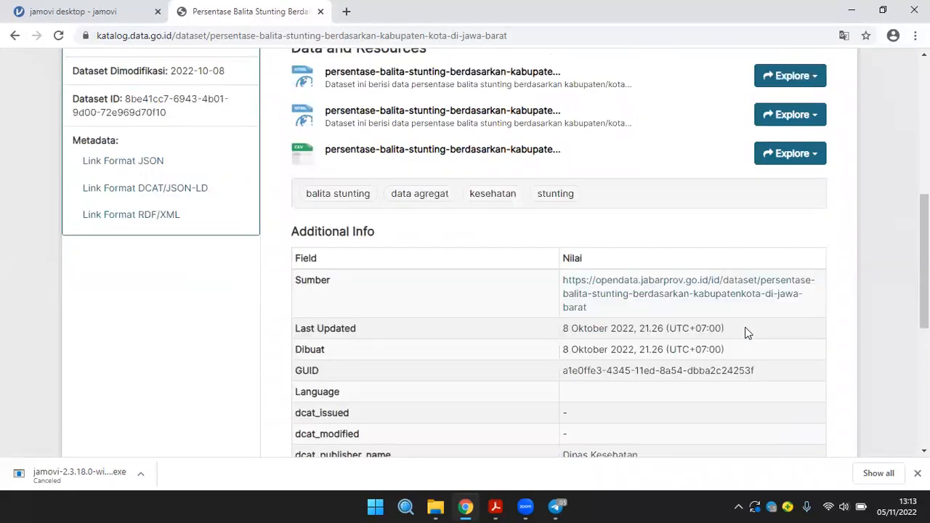
scroll(747, 330, down, 1)
scroll(748, 330, down, 3)
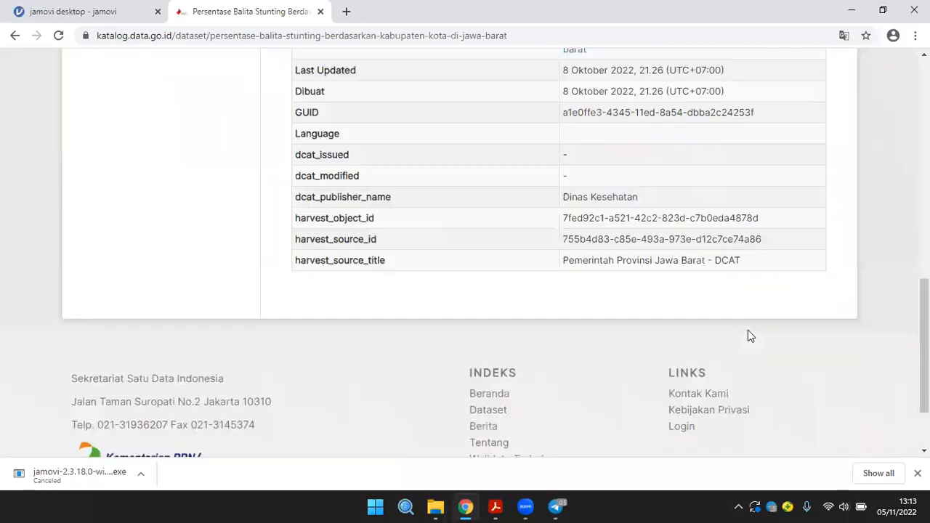
scroll(748, 330, up, 3)
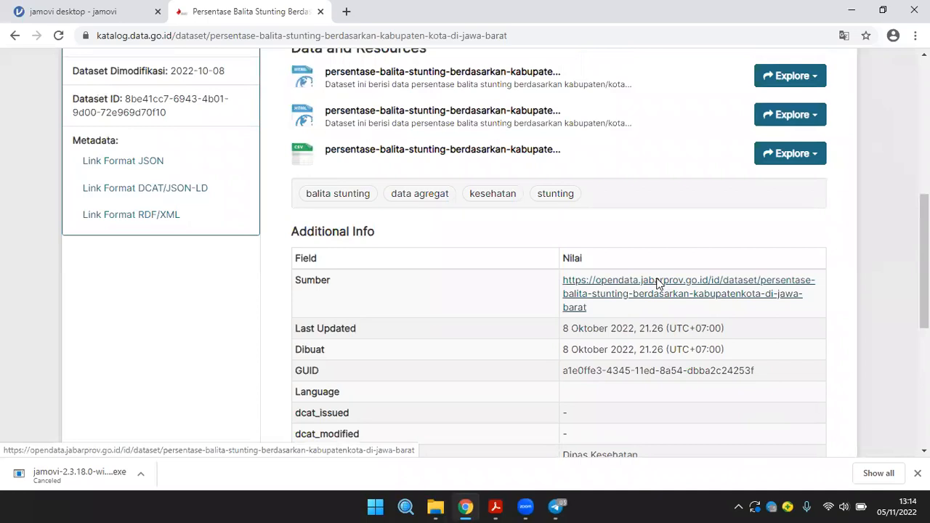
scroll(657, 284, down, 1)
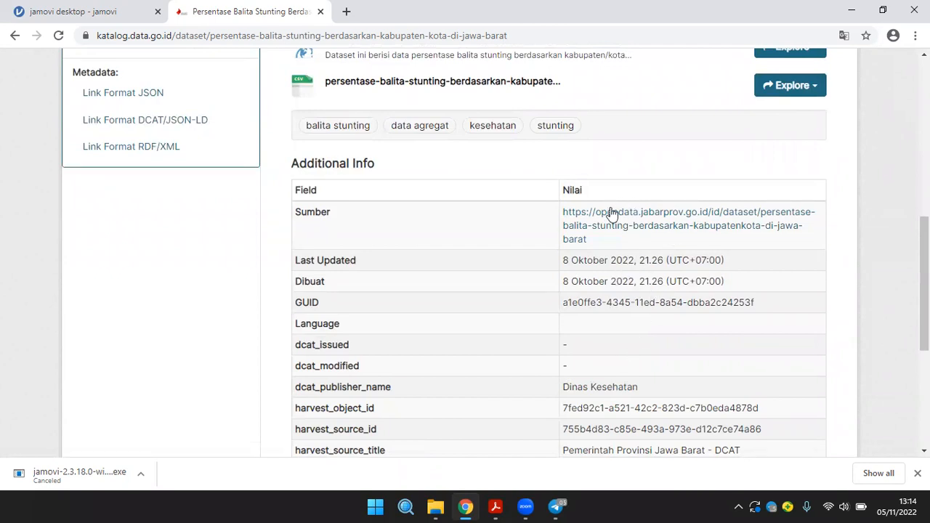
scroll(618, 247, up, 4)
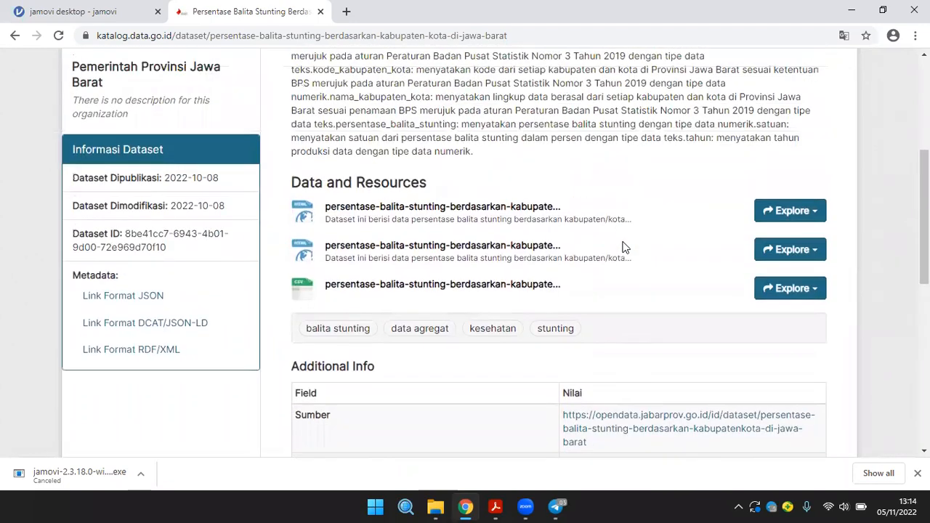
scroll(338, 192, up, 3)
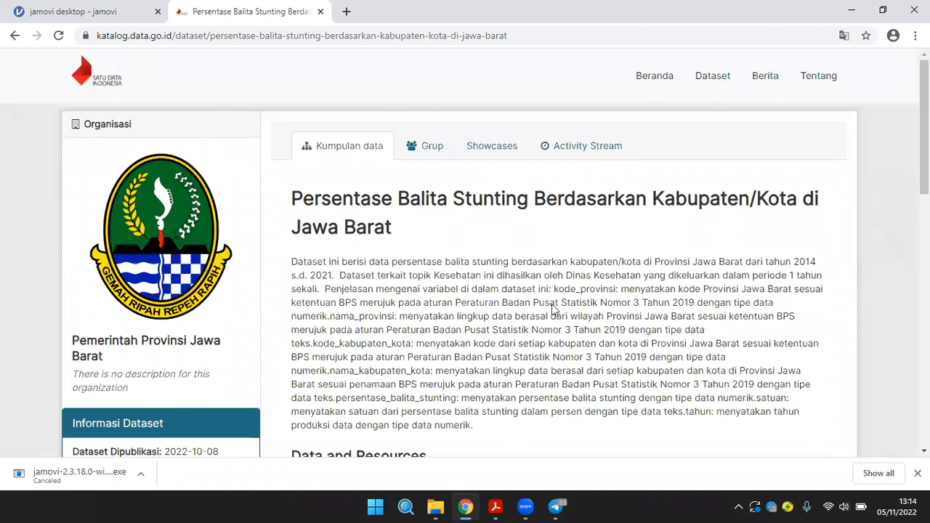
scroll(552, 309, down, 10)
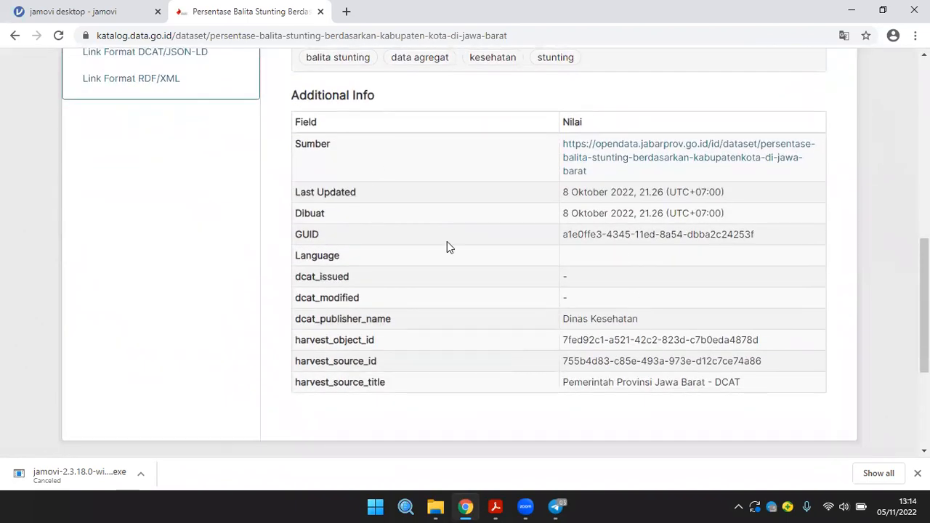
scroll(447, 243, up, 1)
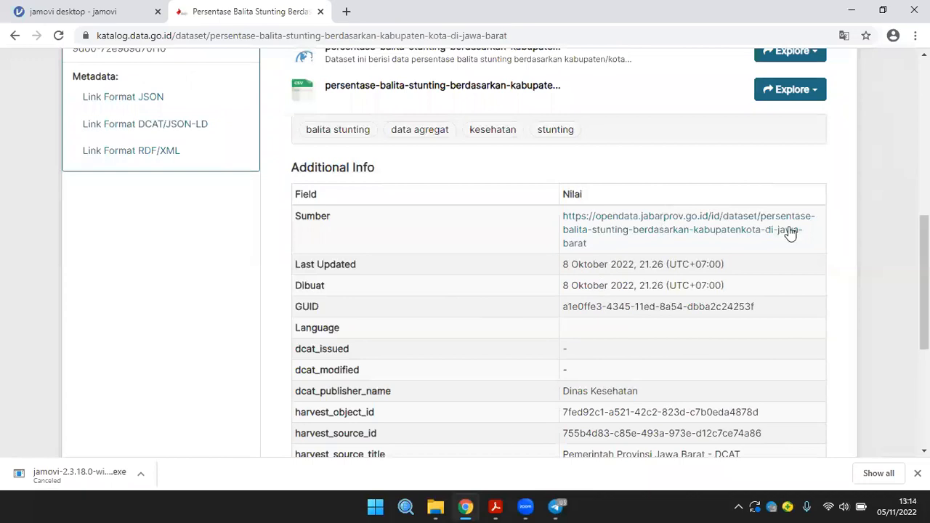
scroll(785, 237, up, 4)
scroll(435, 220, down, 1)
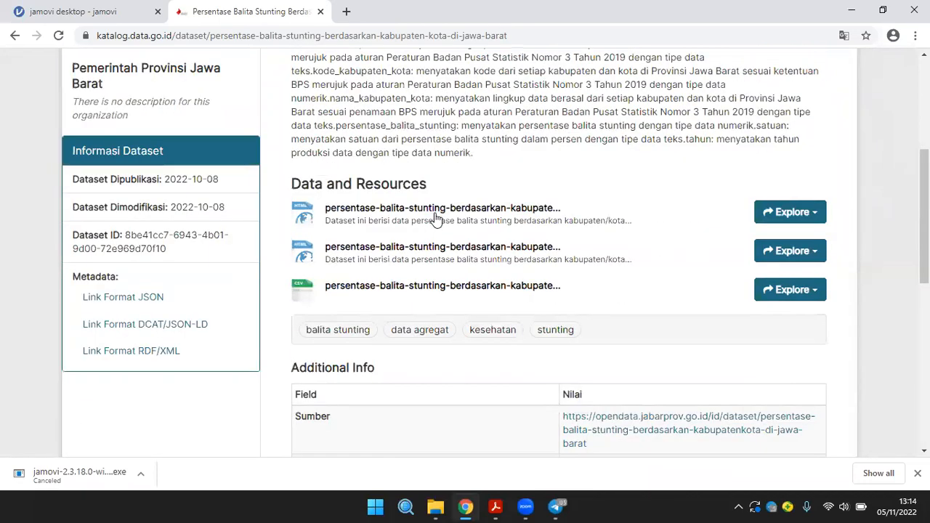
Open the dataset's CSV resource and widen the nama_kabupaten_kota column in the data grid until the regency names are readable.
scroll(436, 219, down, 1)
click(436, 217)
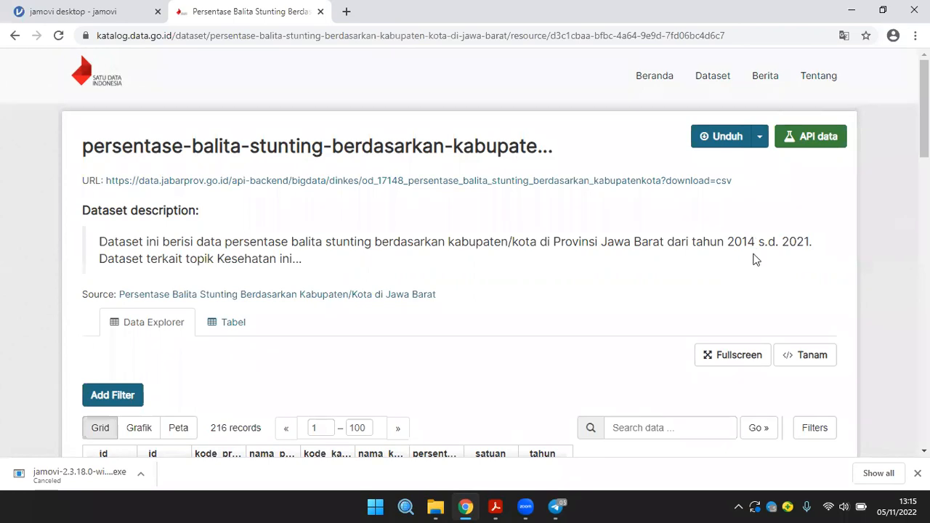
scroll(375, 276, down, 2)
scroll(376, 279, down, 1)
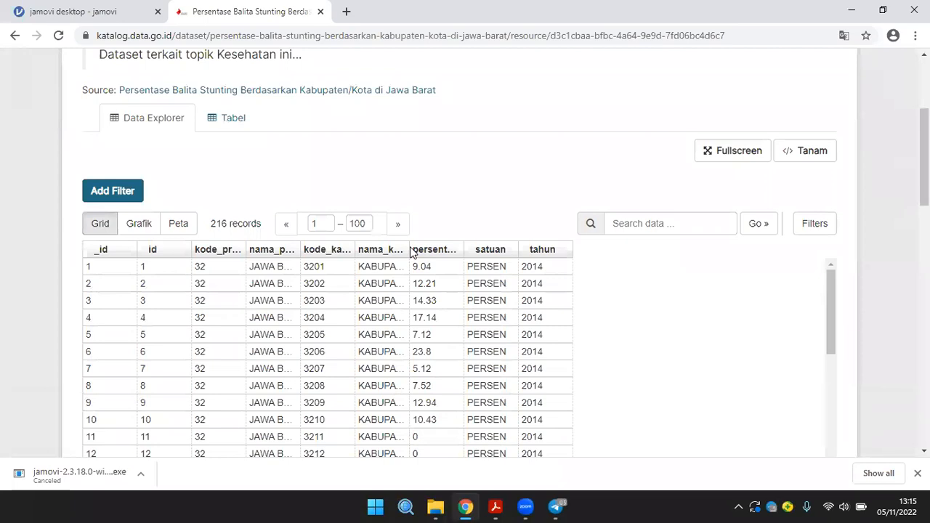
drag(409, 249, 476, 294)
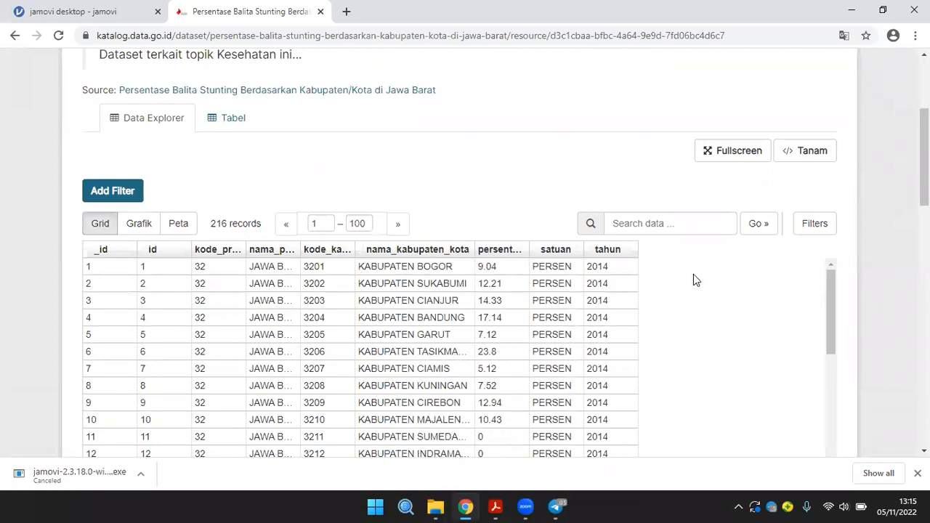
Download the stunting resource in CSV format and open the downloaded file in Excel.
scroll(573, 291, up, 1)
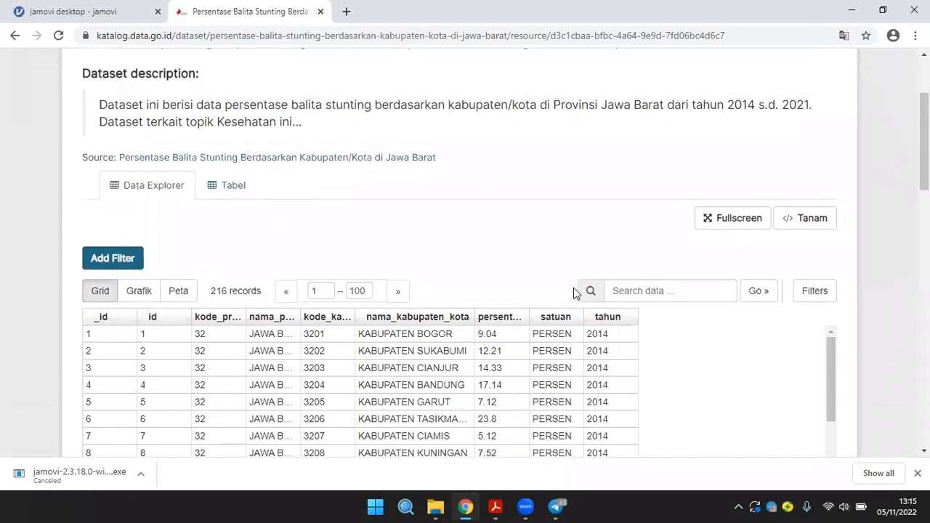
scroll(572, 291, up, 1)
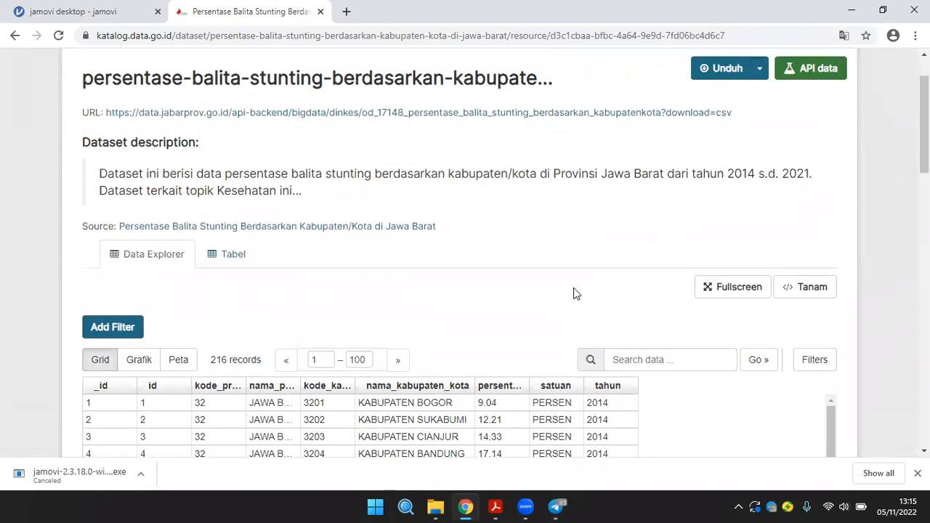
scroll(573, 291, up, 1)
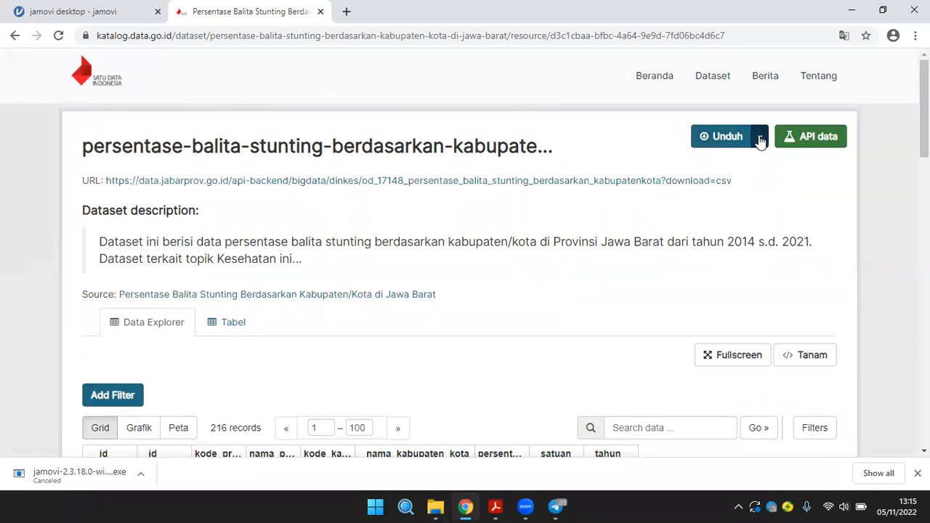
click(760, 138)
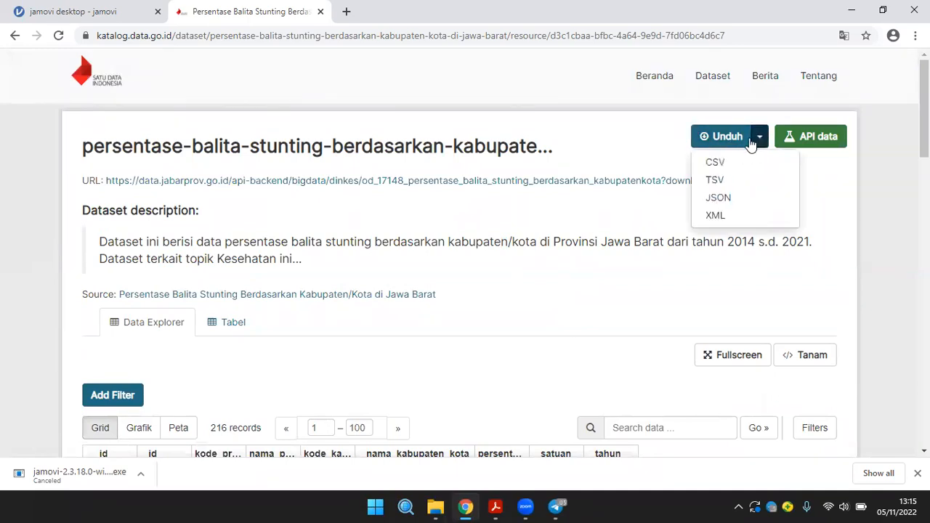
click(717, 164)
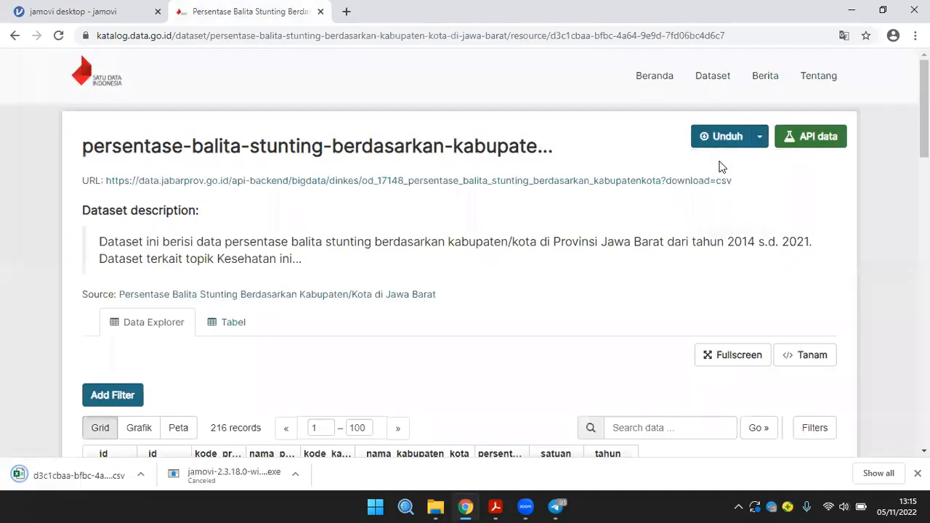
click(112, 475)
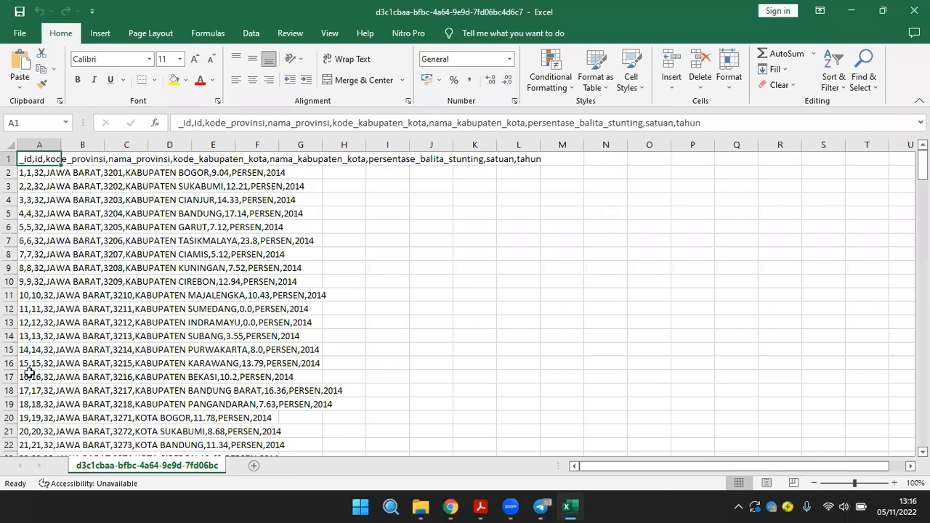
Split the comma-delimited text in column A into separate columns with Text to Columns, using only the comma delimiter and General format.
click(27, 146)
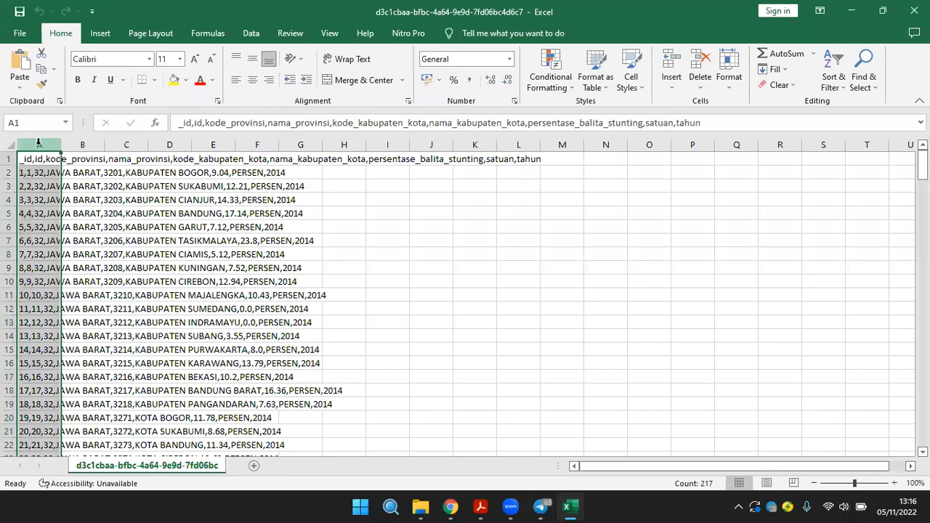
click(249, 36)
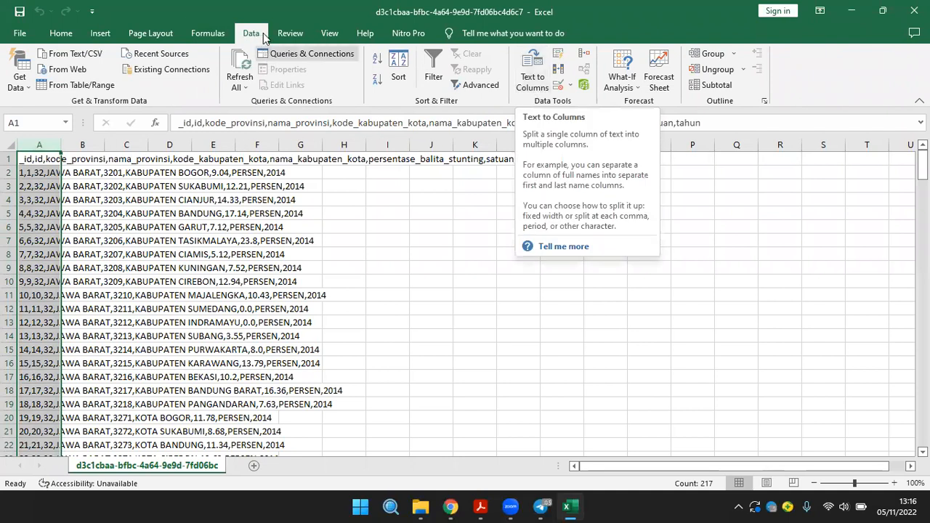
click(531, 95)
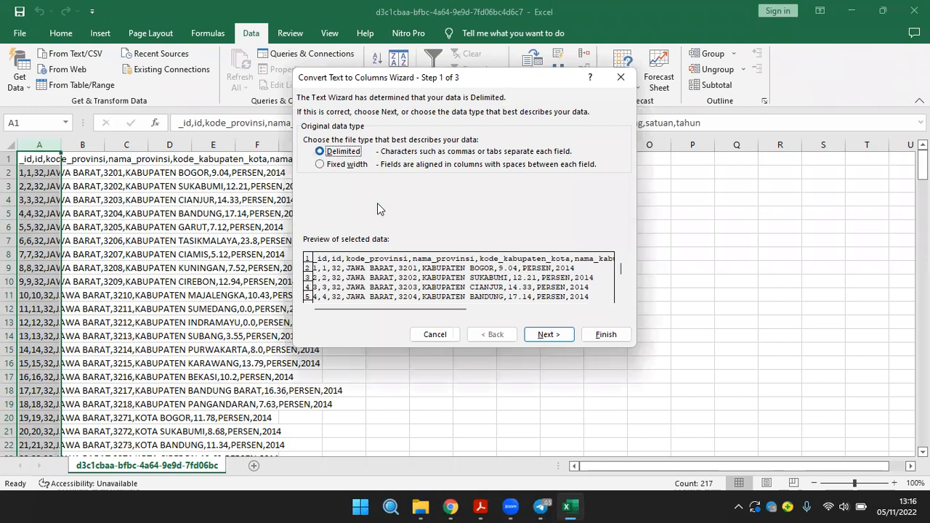
key(Return)
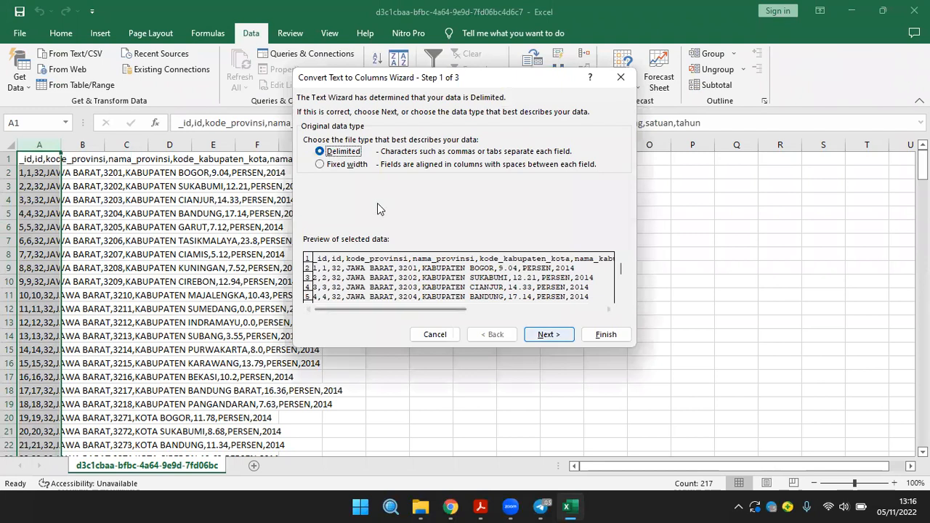
click(308, 164)
click(307, 137)
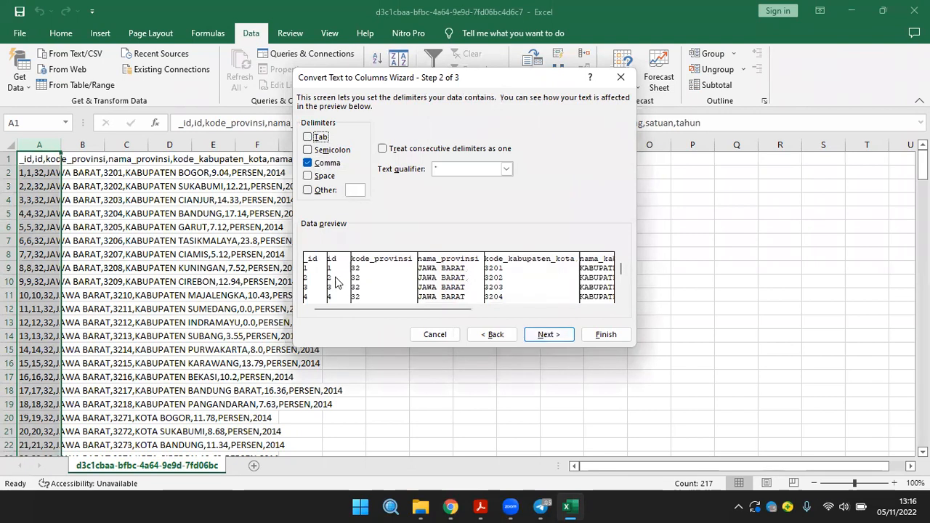
click(549, 334)
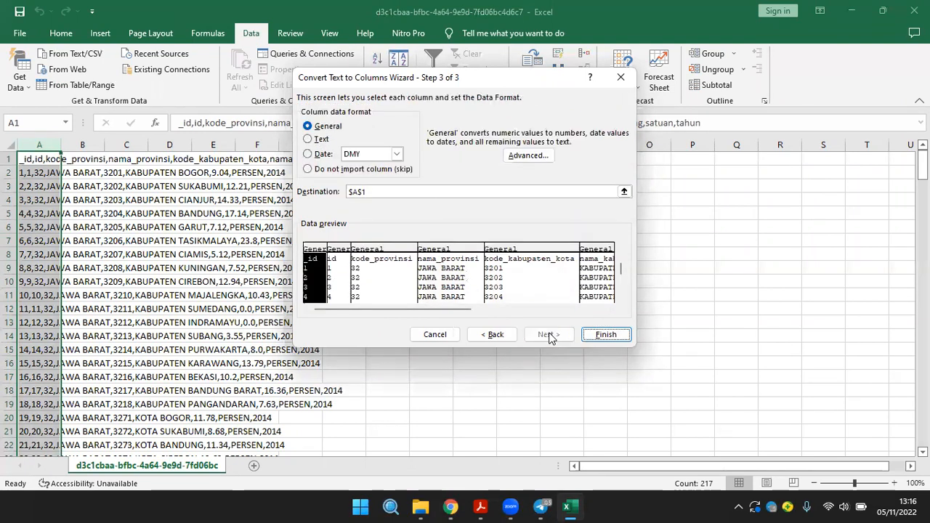
click(590, 336)
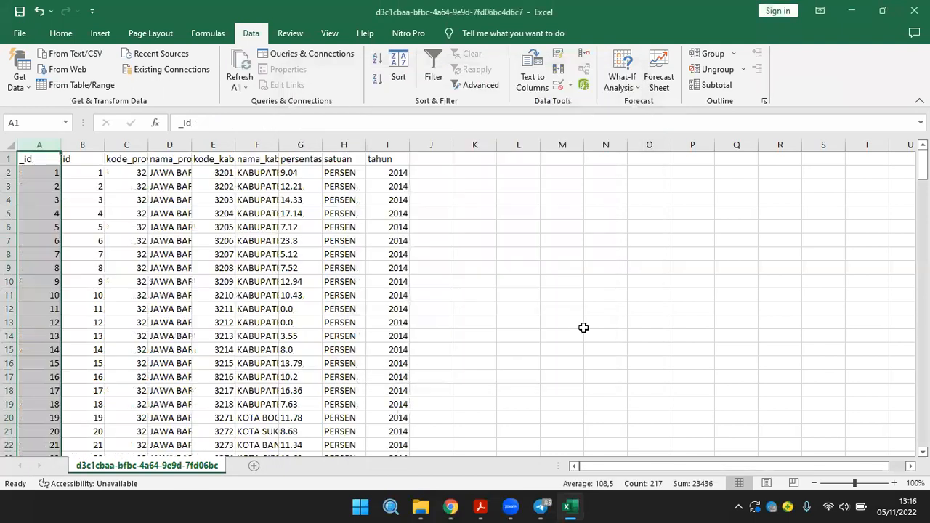
click(580, 324)
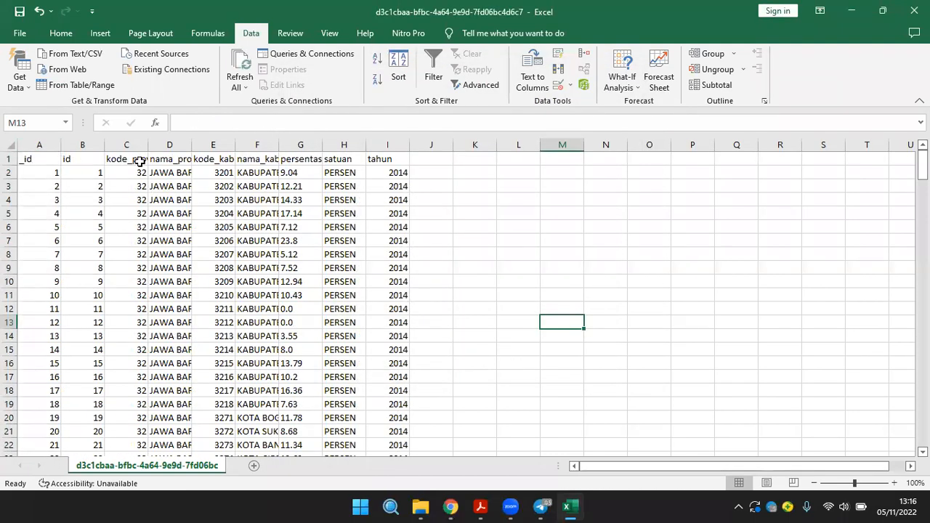
Widen the kode_provinsi, nama_provinsi and nama_kabupaten_kota columns to make their headers readable.
drag(145, 149, 252, 149)
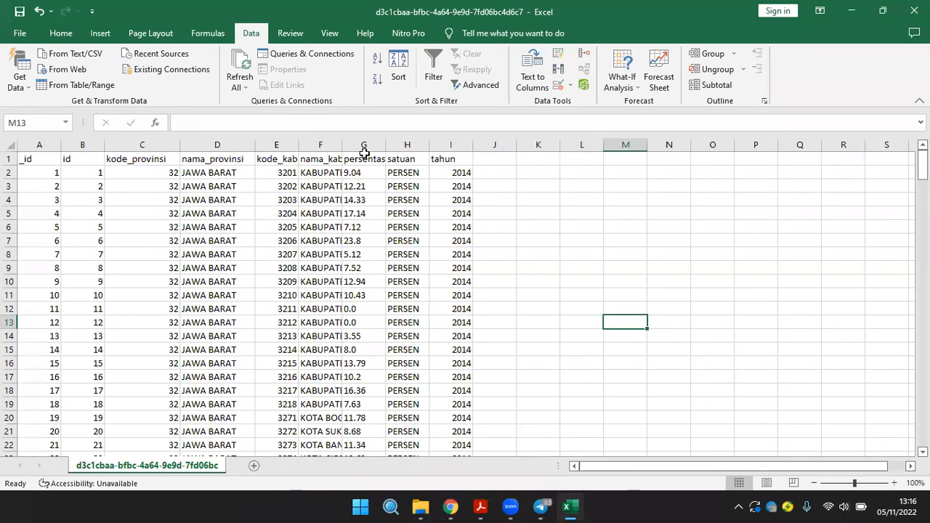
click(467, 174)
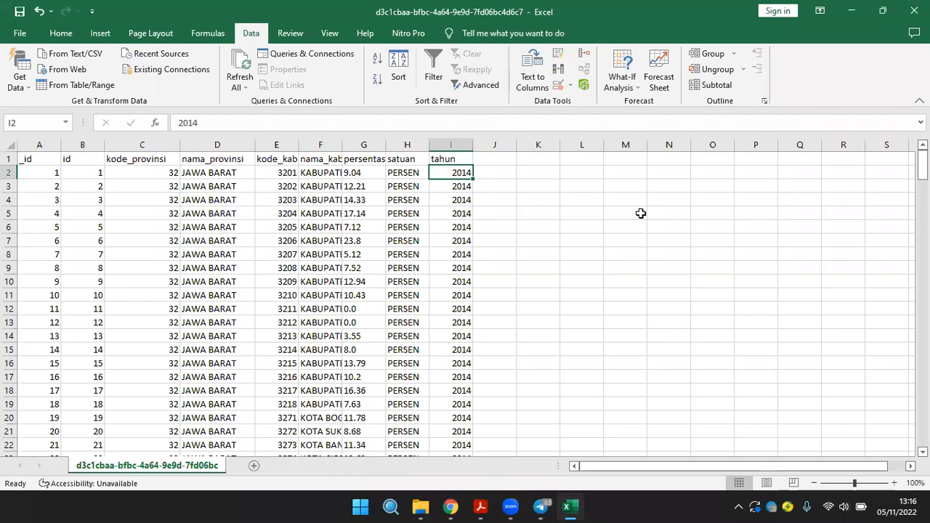
drag(368, 145, 411, 144)
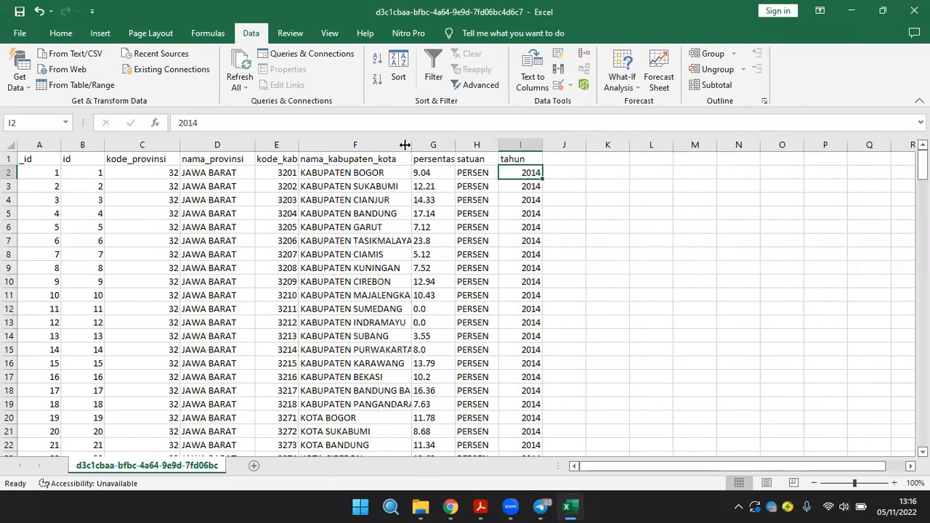
drag(628, 221, 630, 223)
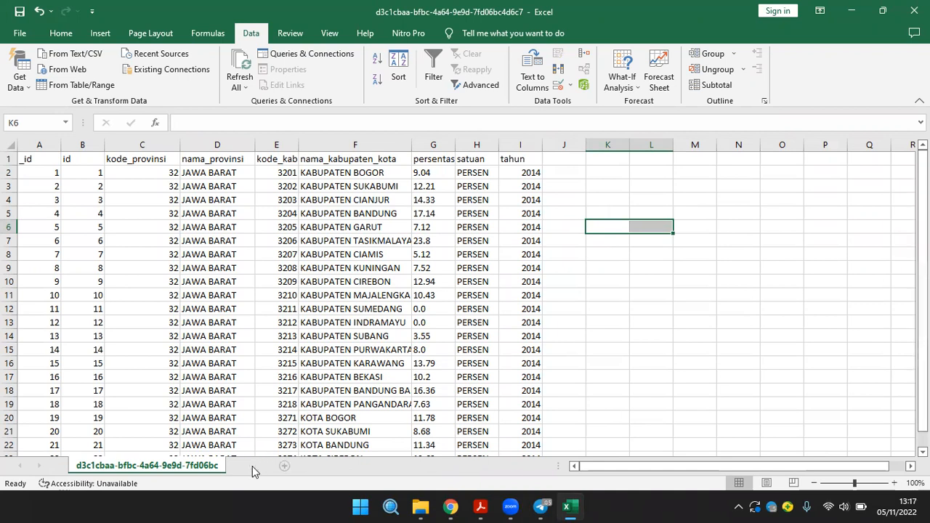
Add a new worksheet and enter the headers tahun in A1 and prosentase in B1.
click(254, 466)
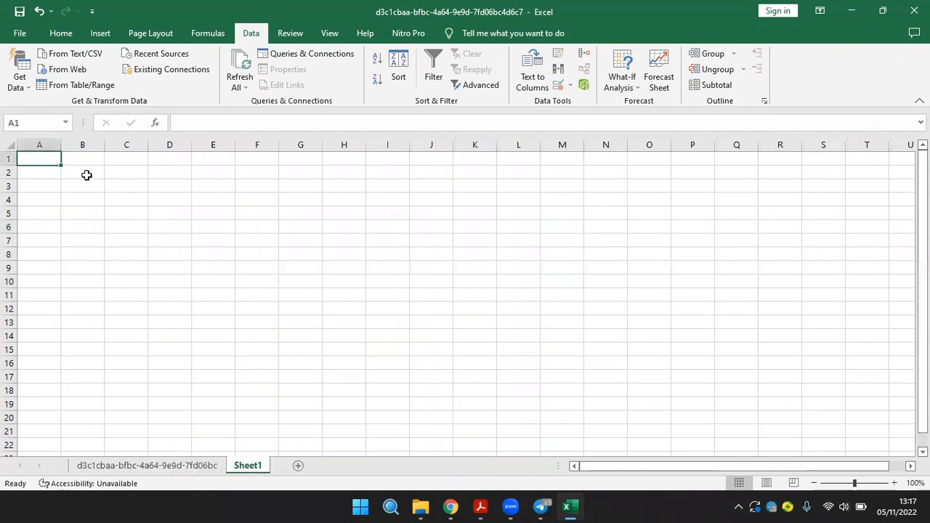
text(tahun)
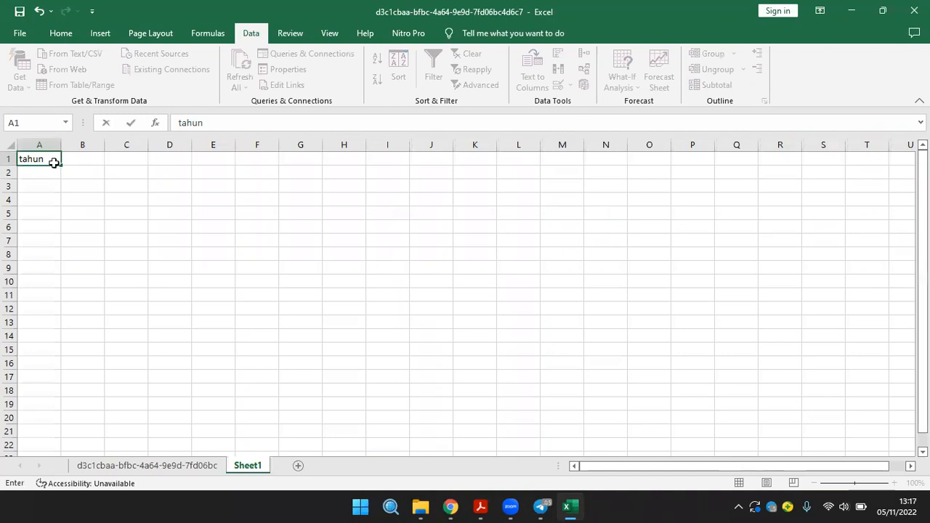
key(Tab)
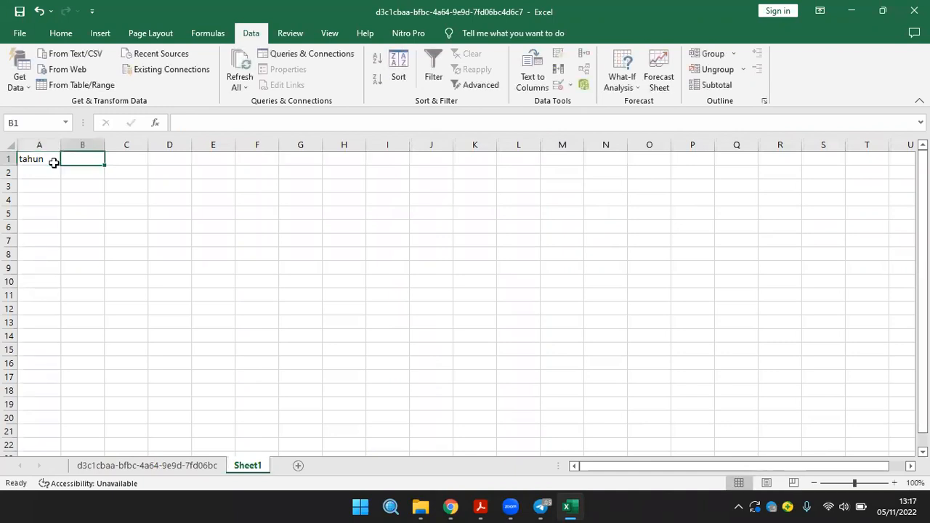
text(prosentase)
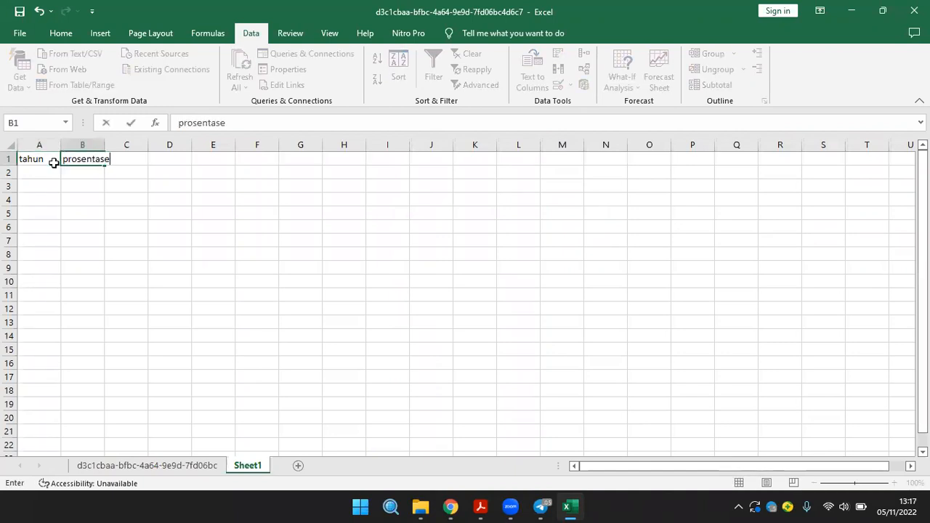
key(Return)
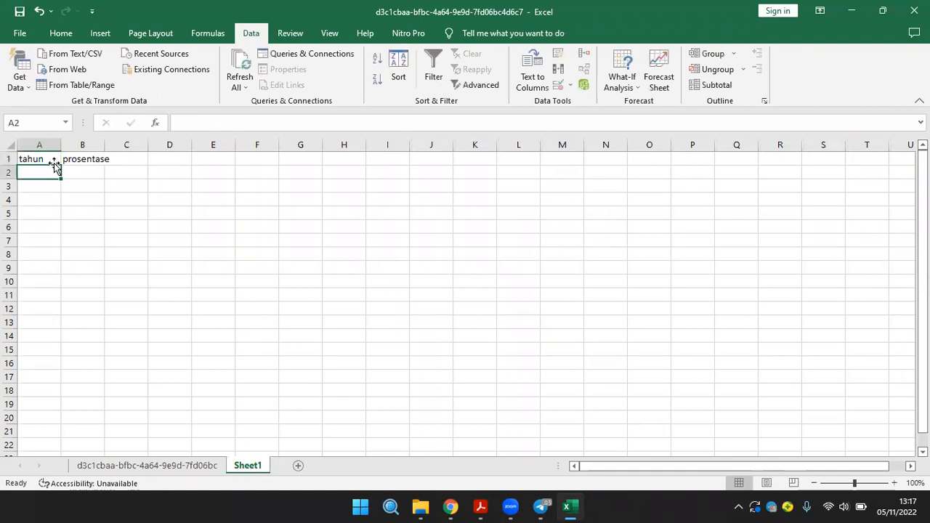
Fill the years 2014 through 2021 down A2:A9 under the tahun header.
text(2014)
key(Return)
text(2015)
key(Return)
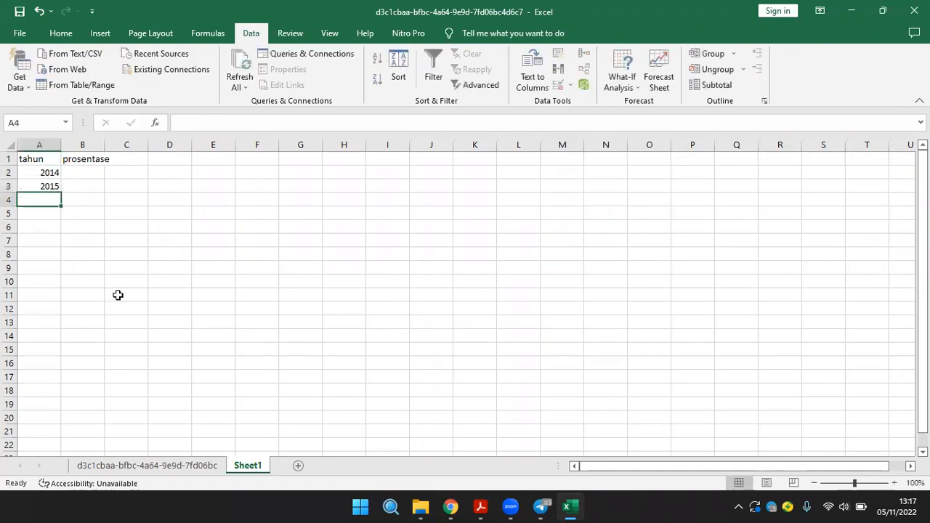
drag(52, 176, 79, 277)
click(156, 259)
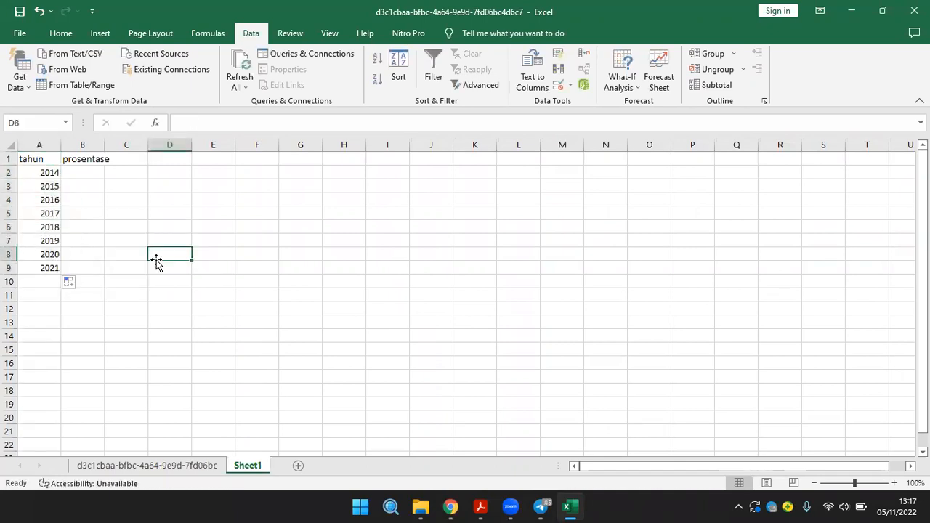
On the original data sheet, fill the years 2014 through 2021 down K2:K9.
click(177, 465)
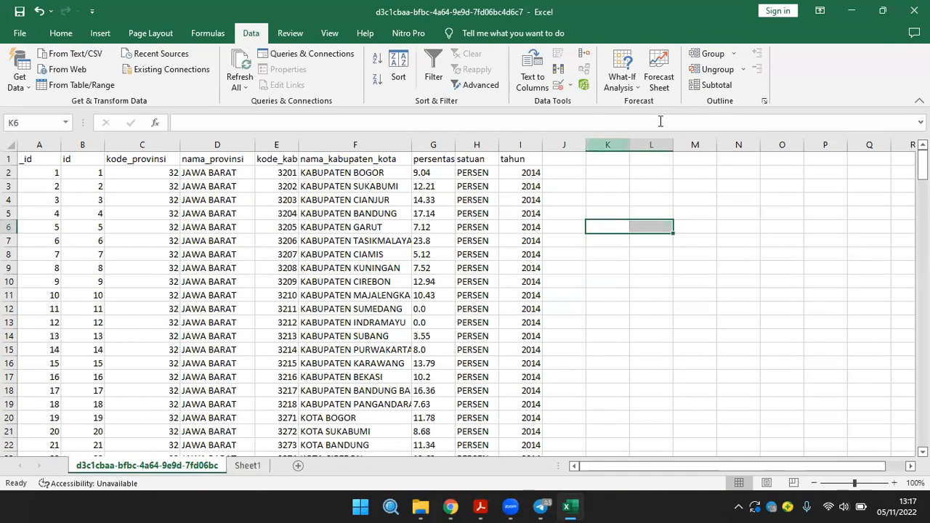
click(623, 173)
text(2014)
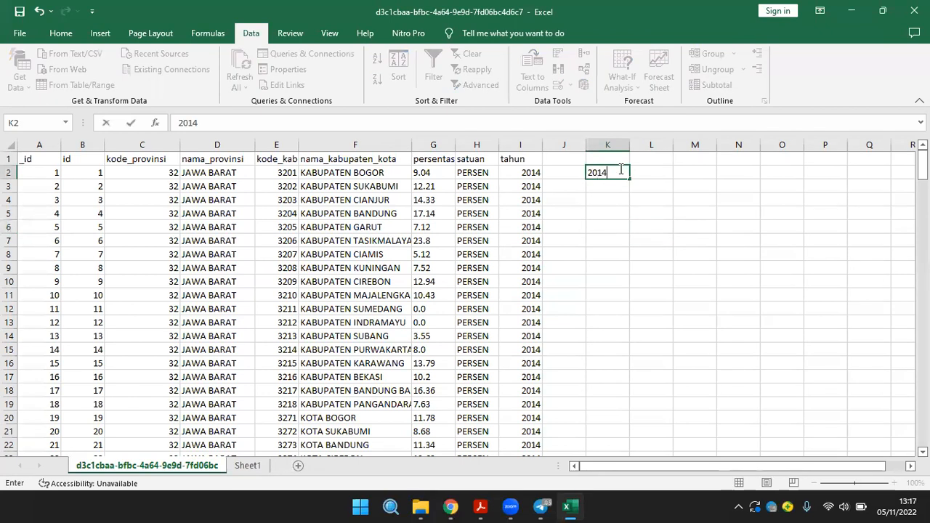
key(Return)
text(2015)
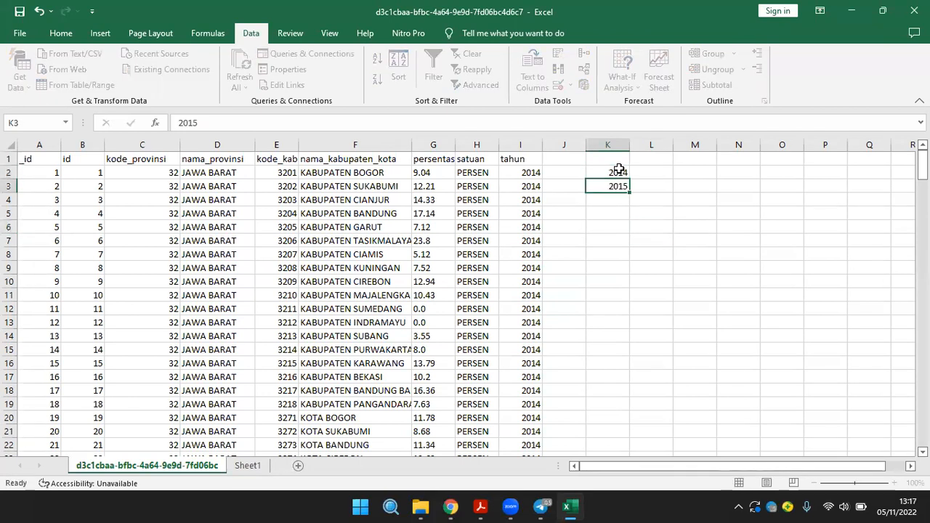
key(Return)
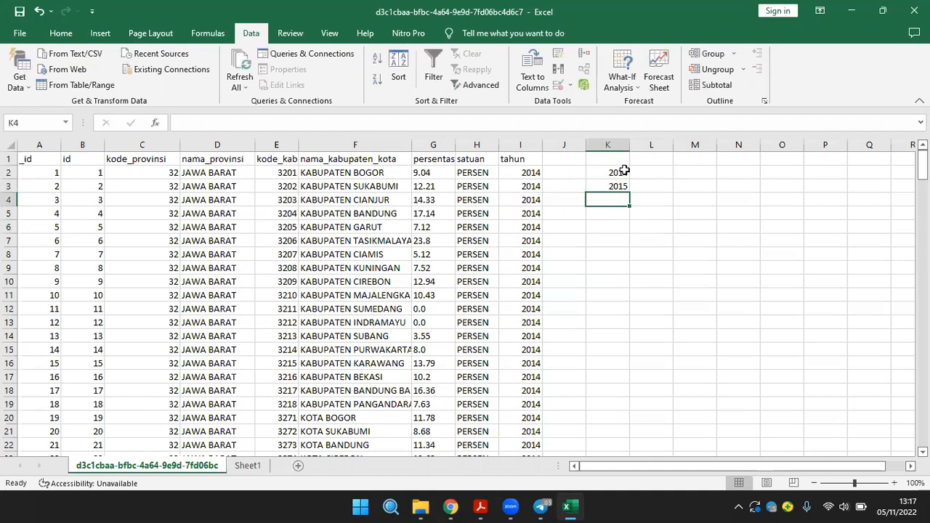
drag(622, 172, 634, 274)
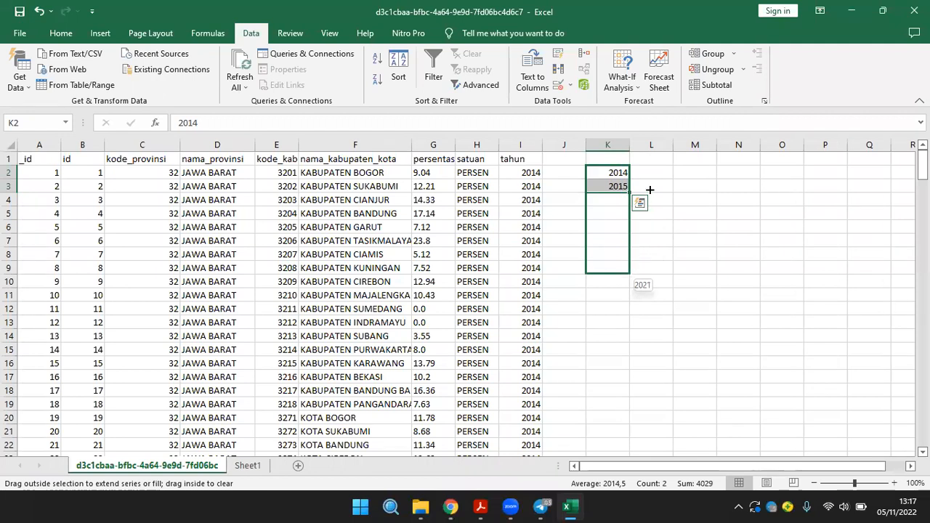
Try averaging the tahun values I2:I28 in cell L2, and undo that entry.
click(654, 172)
text(=)
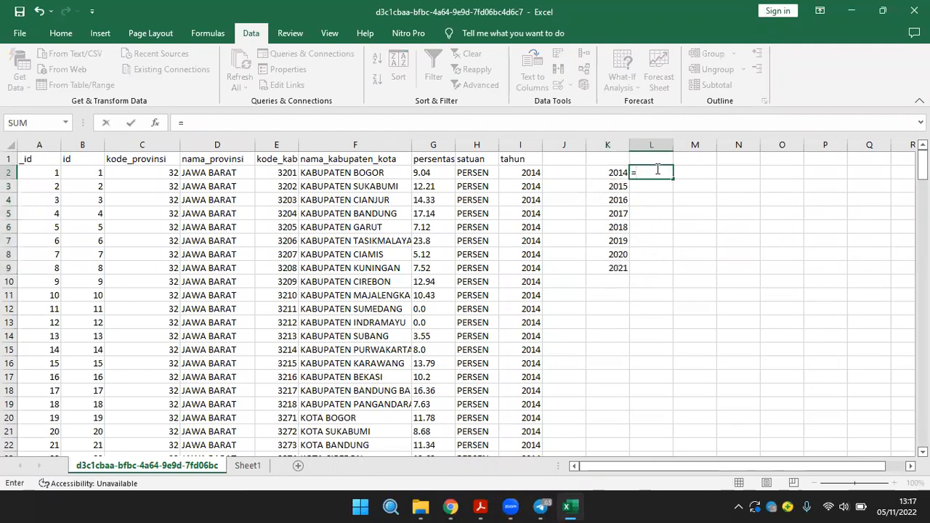
text(average()
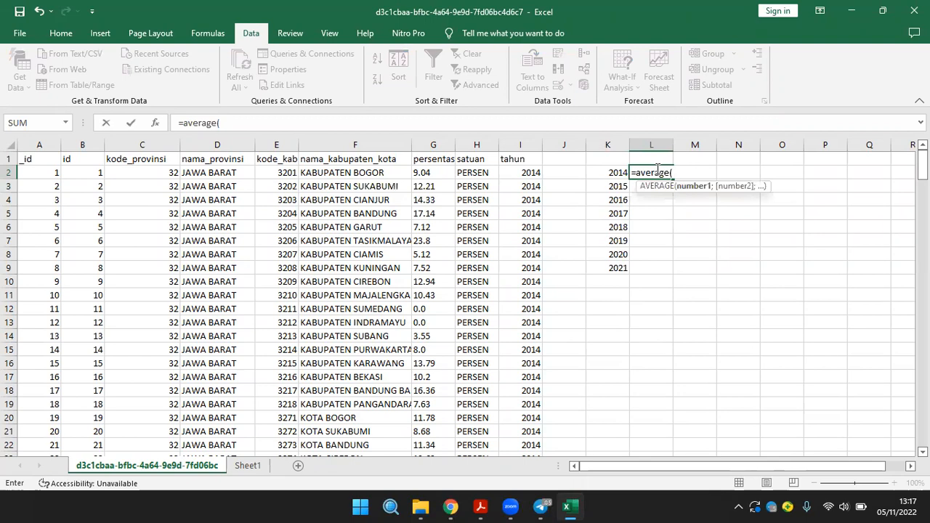
drag(529, 175, 536, 329)
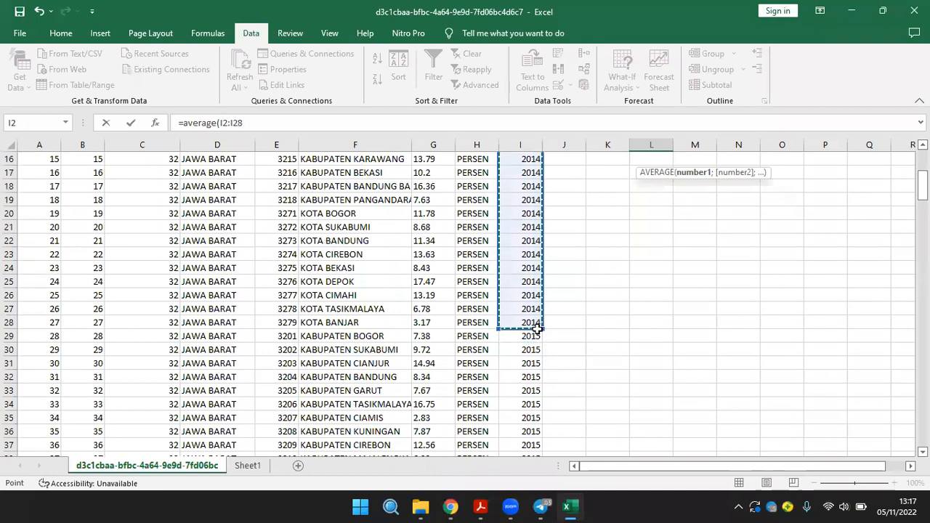
key(Return)
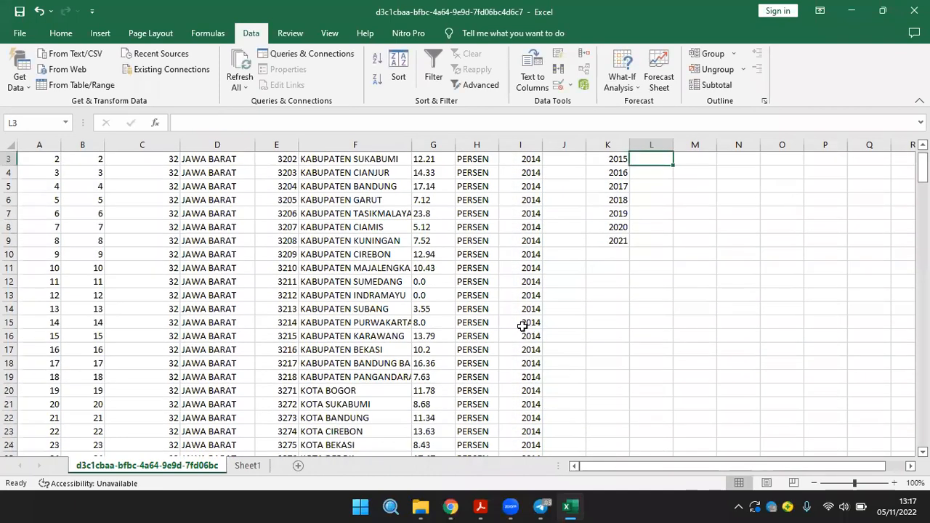
scroll(523, 325, up, 1)
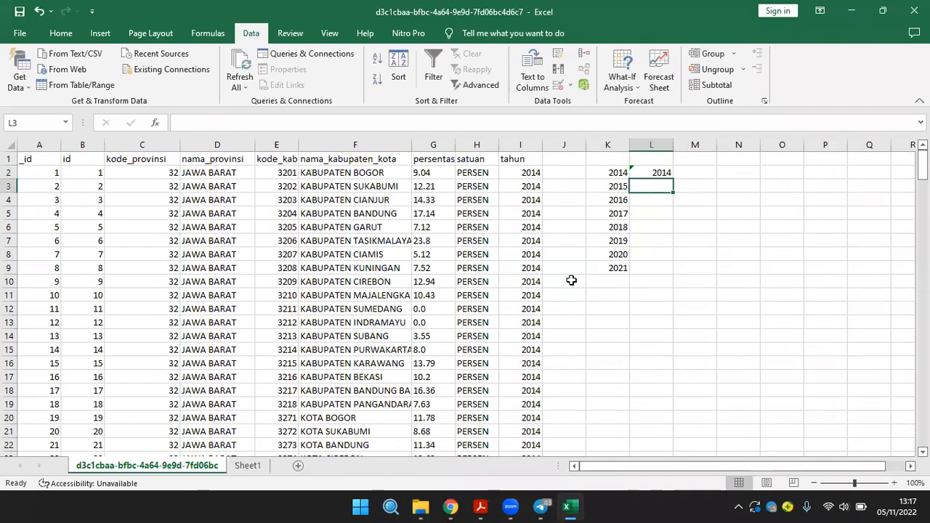
key(ctrl+z)
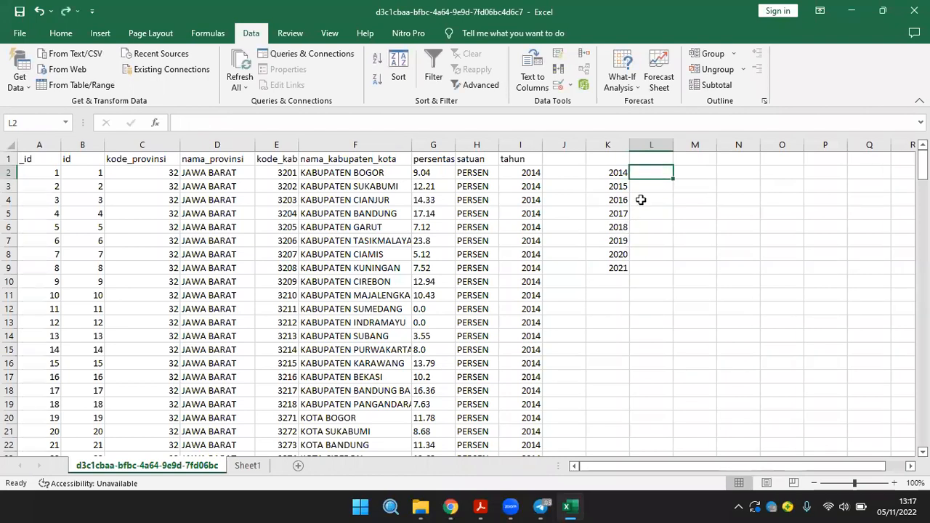
Enter =AVERAGE(G2:G28) in L2 to average the 2014 stunting percentages.
text(=)
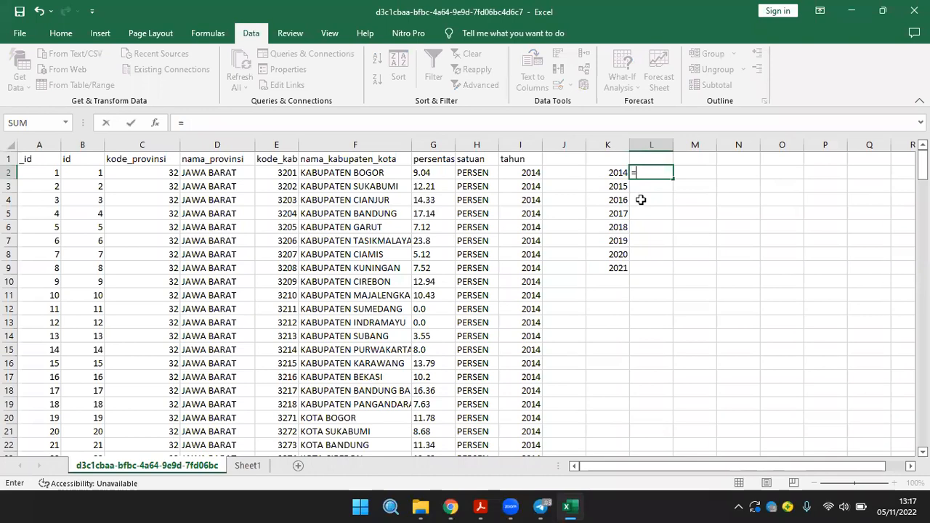
text(average()
drag(433, 172, 444, 352)
key(Return)
scroll(644, 193, up, 1)
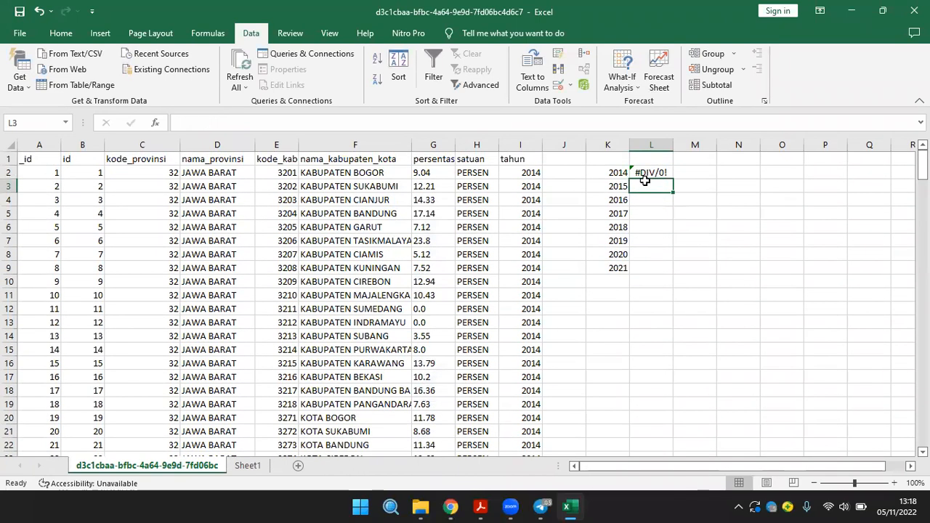
Inspect the average formula in L2 and the stunting percentage cells for Kabupaten Sumedang and Kabupaten Indramayu.
click(645, 173)
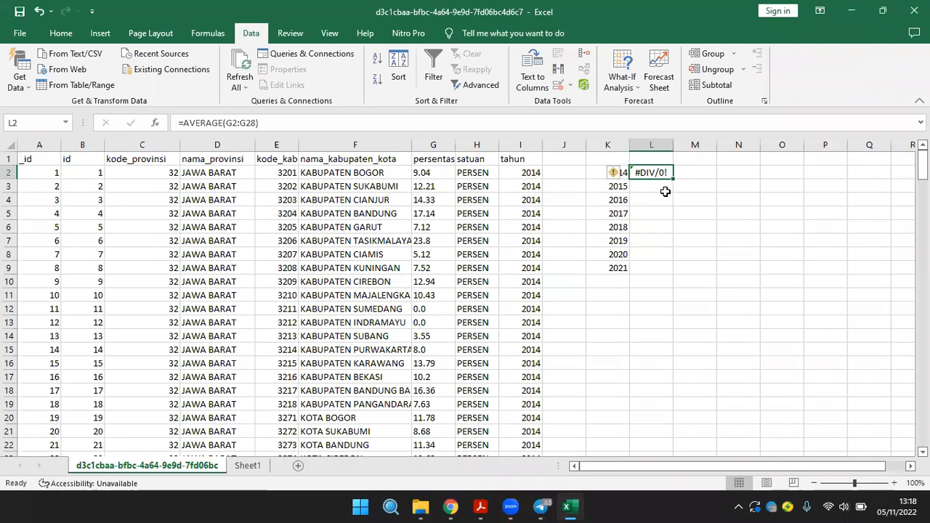
click(445, 309)
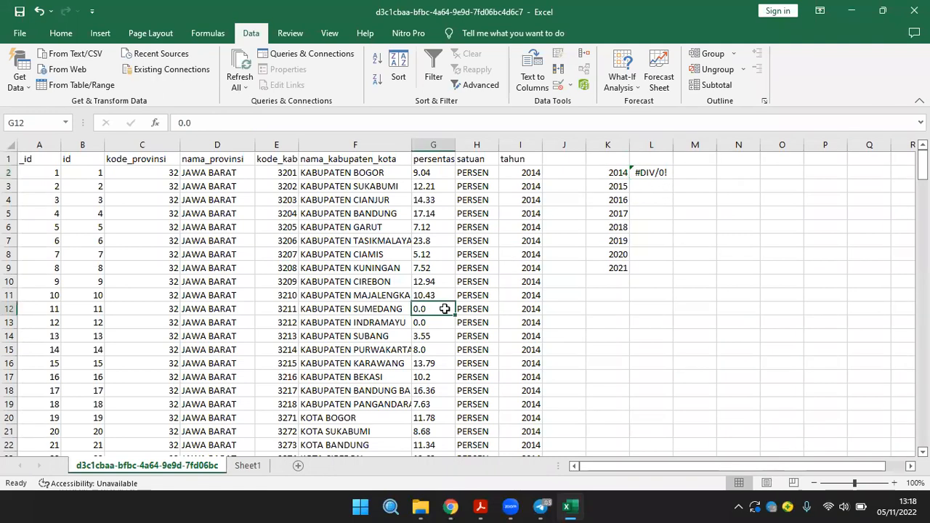
click(444, 320)
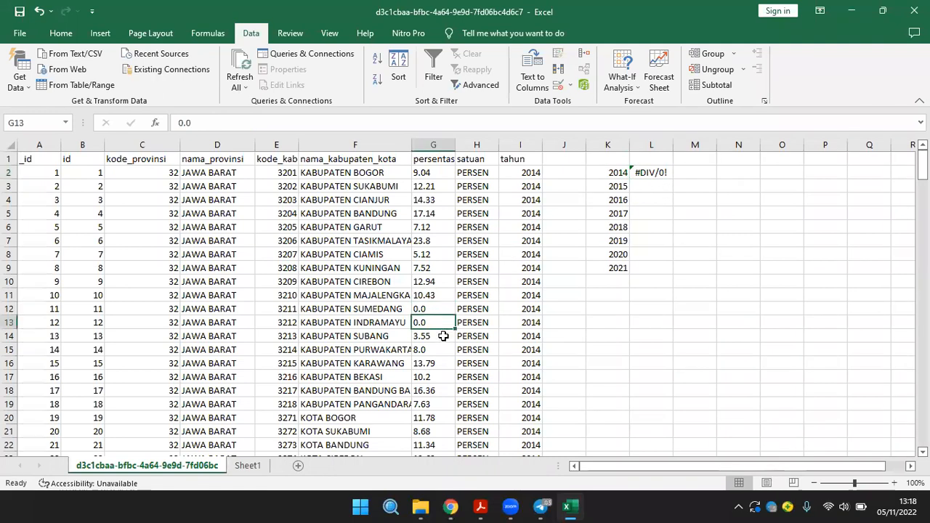
Inspect more stunting percentage cells in column G and the average formula in L2.
click(443, 336)
click(445, 349)
click(445, 374)
click(658, 174)
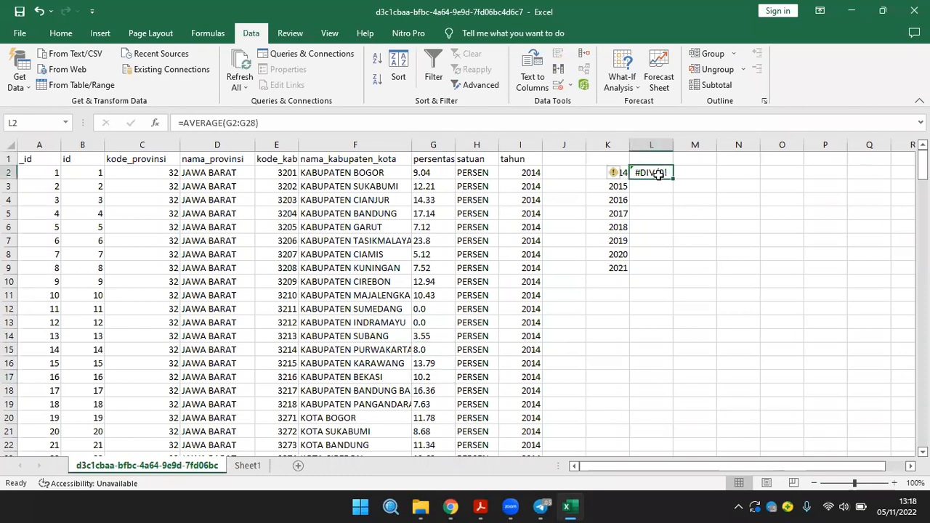
click(441, 173)
click(669, 208)
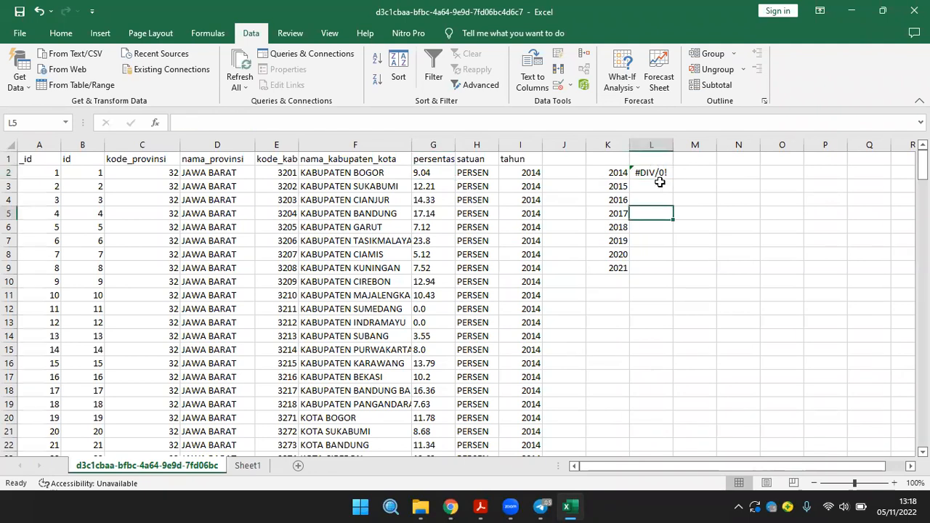
Try summing G2:G28 in cell L2 instead of averaging, check the formula, and clear the cell.
click(656, 169)
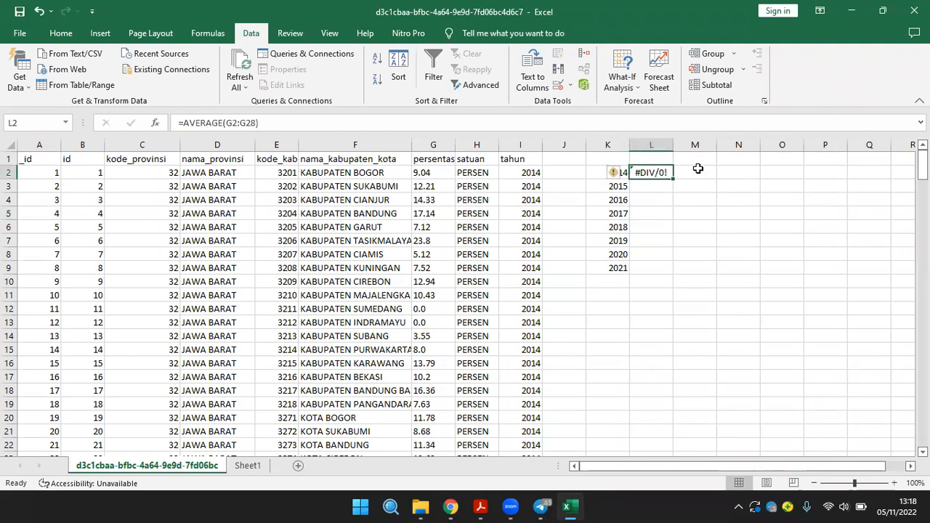
text(=sum()
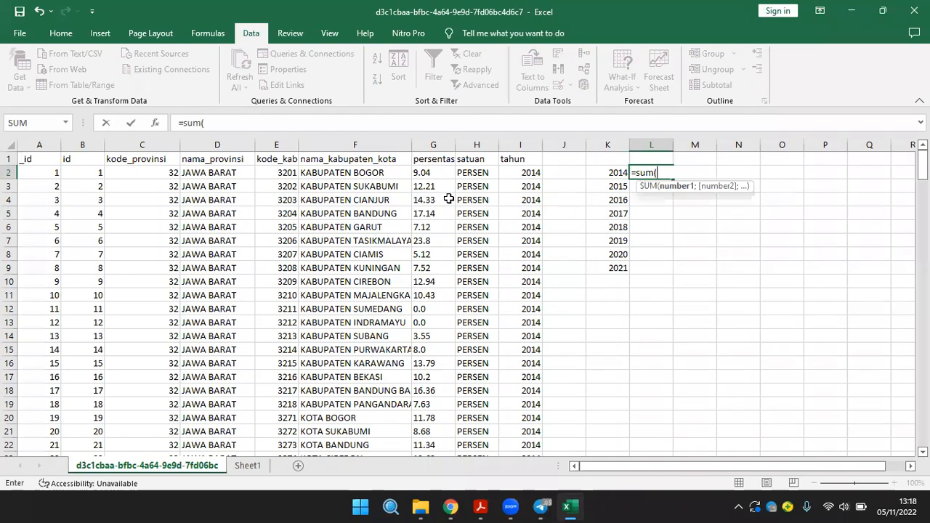
drag(436, 174, 449, 396)
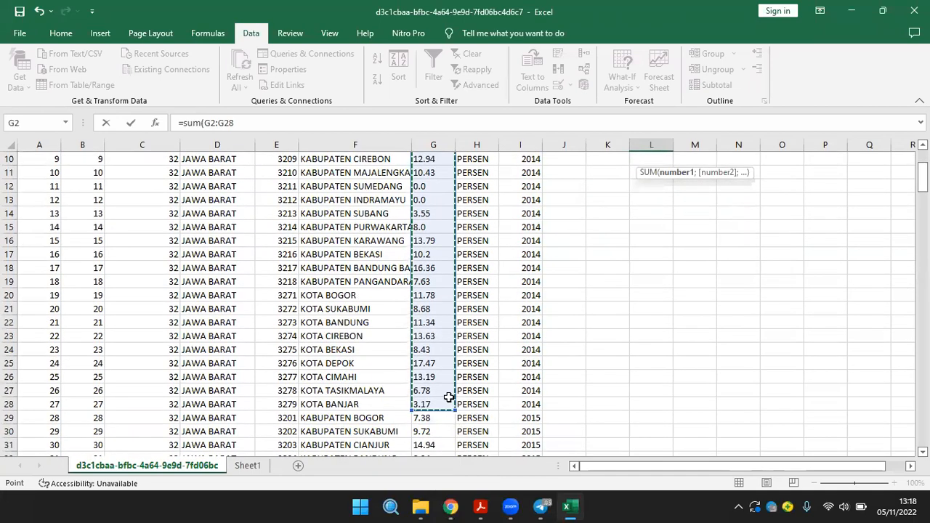
key(Return)
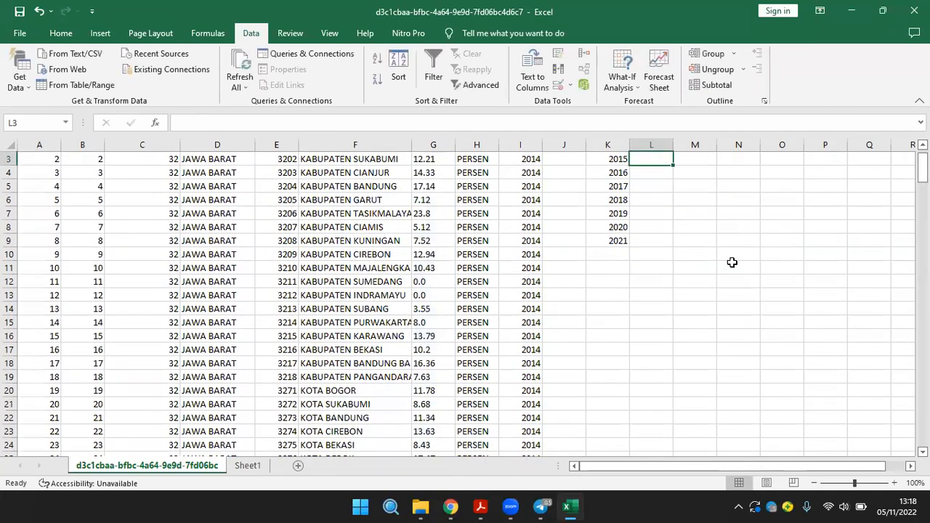
scroll(732, 262, up, 1)
click(665, 174)
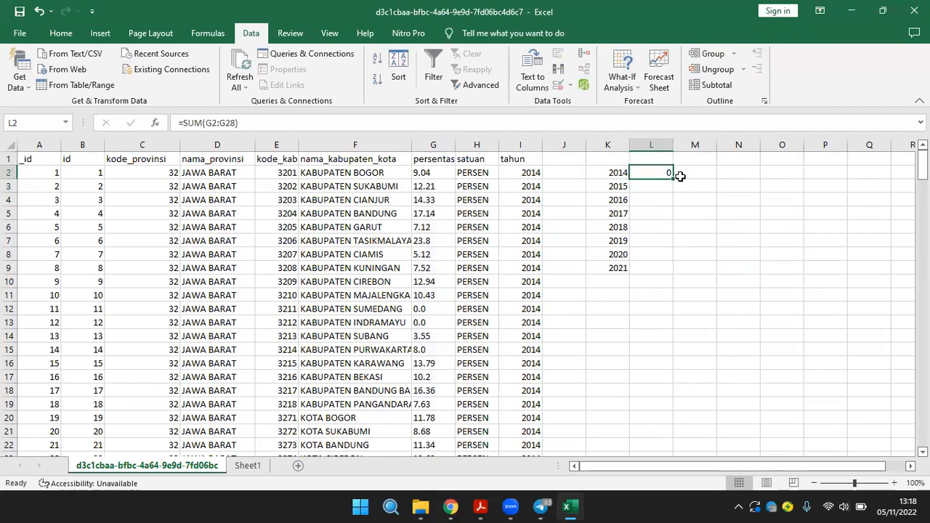
key(Delete)
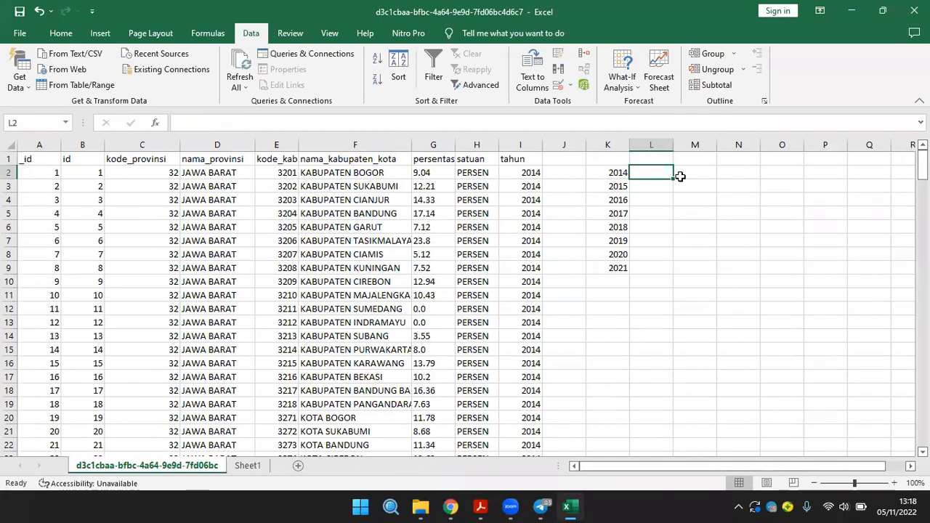
Format the stunting percentages G2:G217 as Number with two decimal places.
click(438, 146)
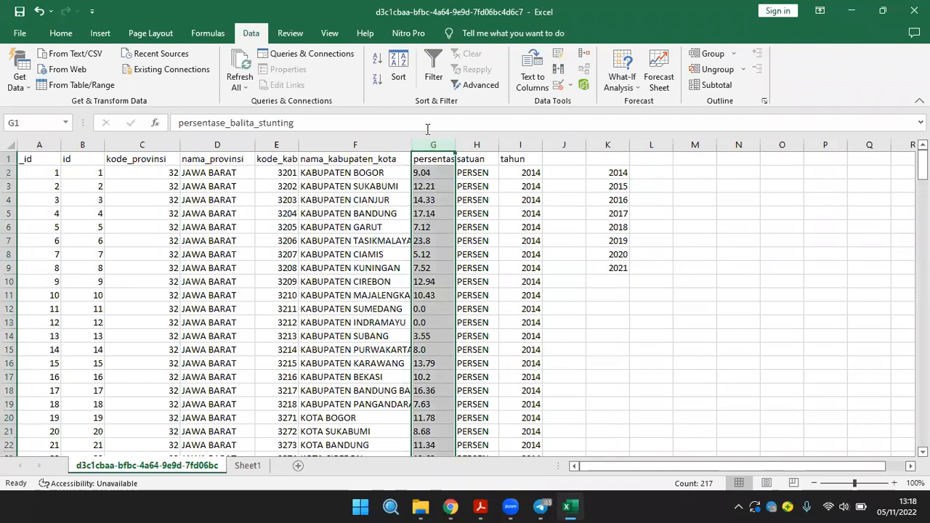
drag(436, 173, 439, 404)
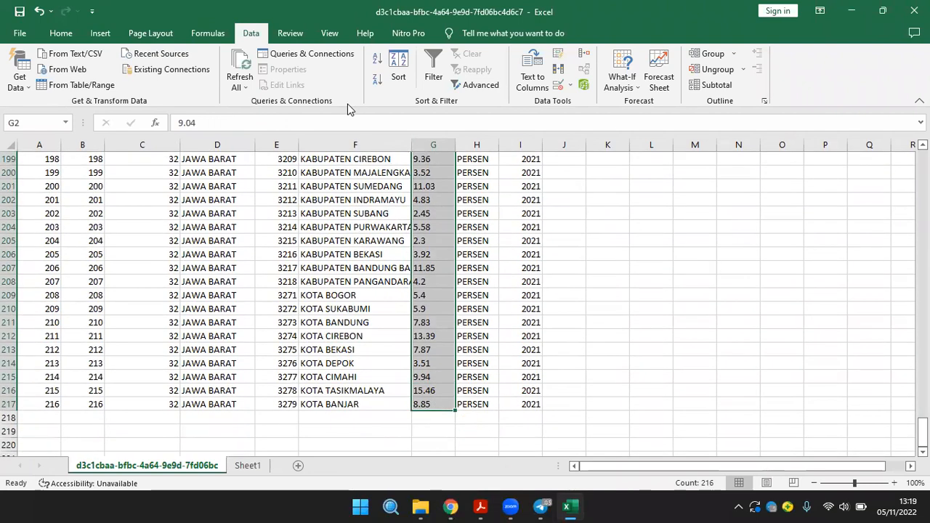
click(58, 33)
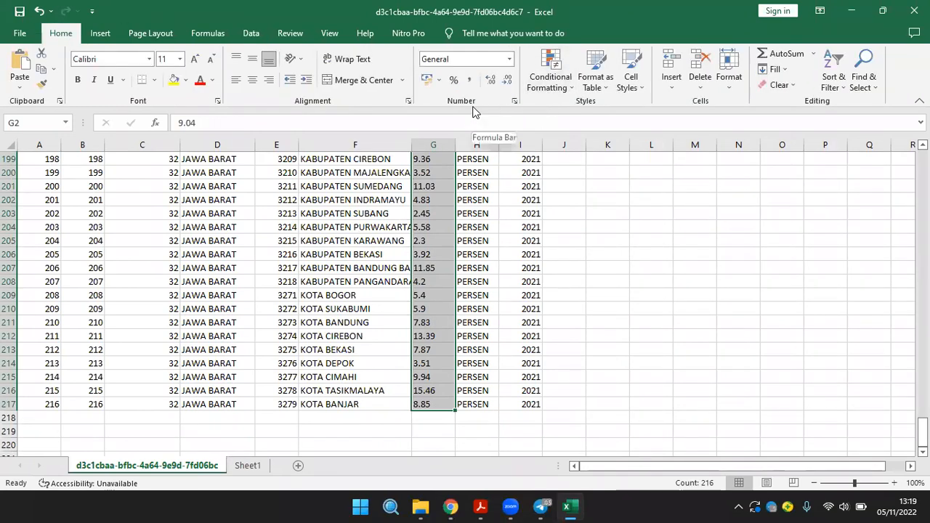
right_click(440, 179)
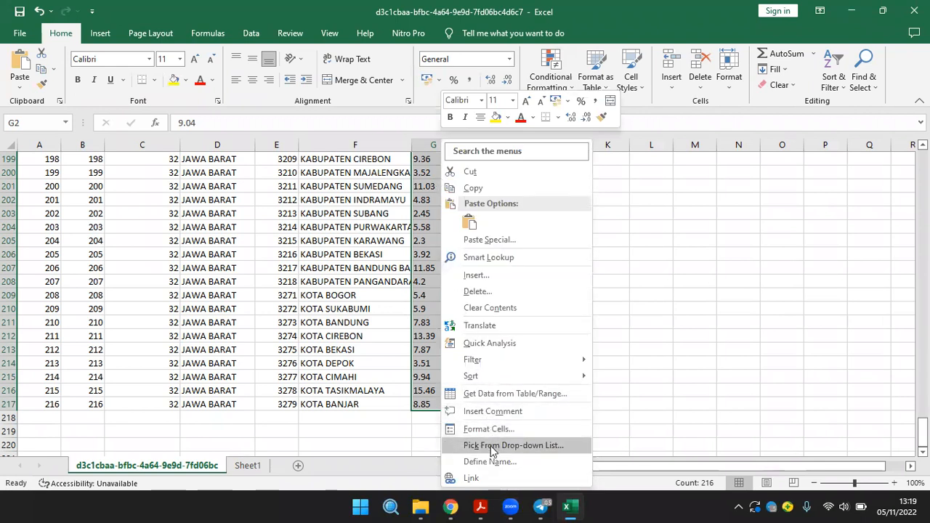
click(490, 435)
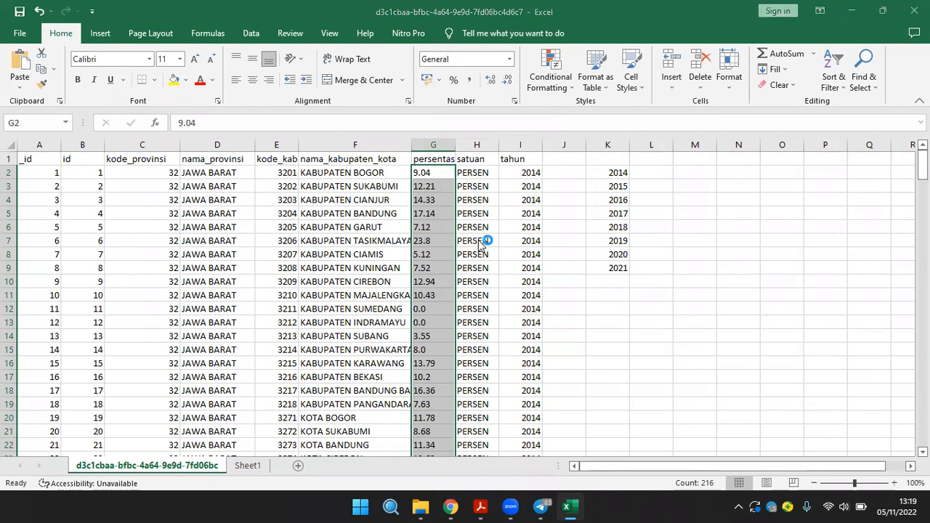
click(349, 231)
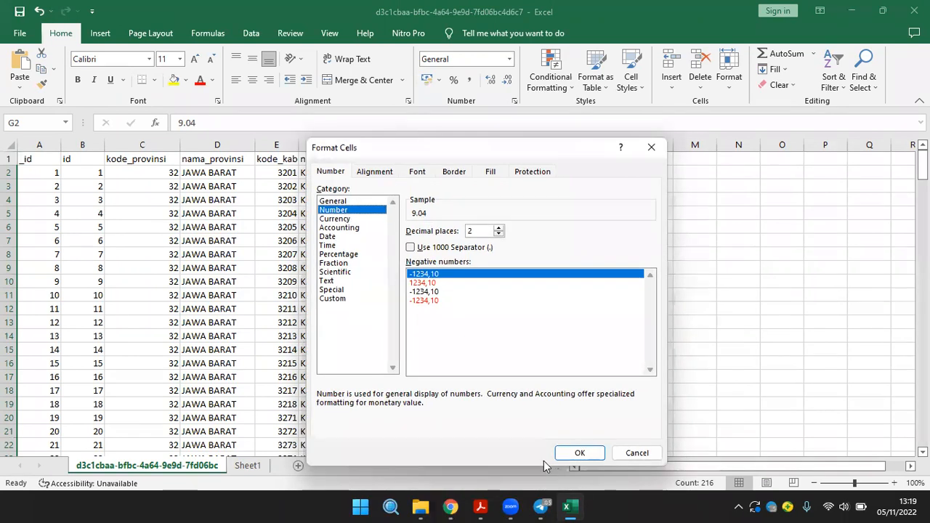
click(574, 453)
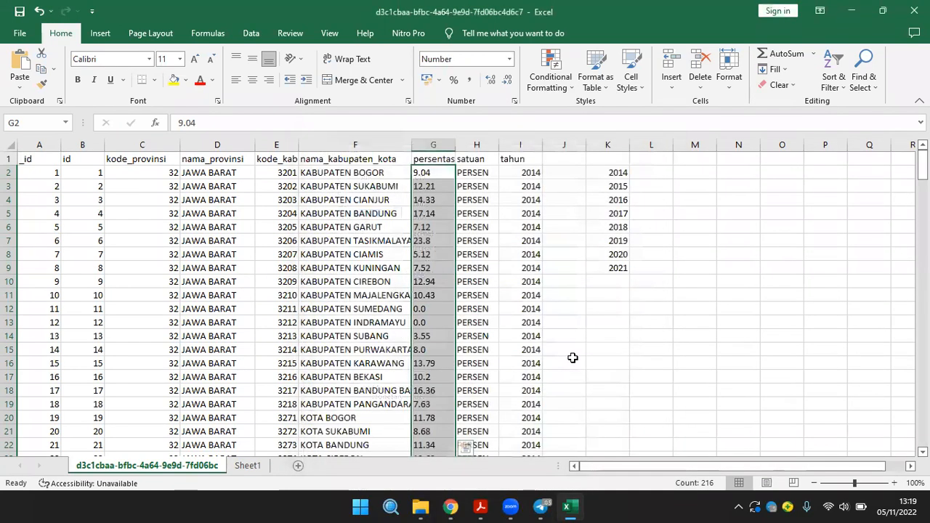
click(573, 358)
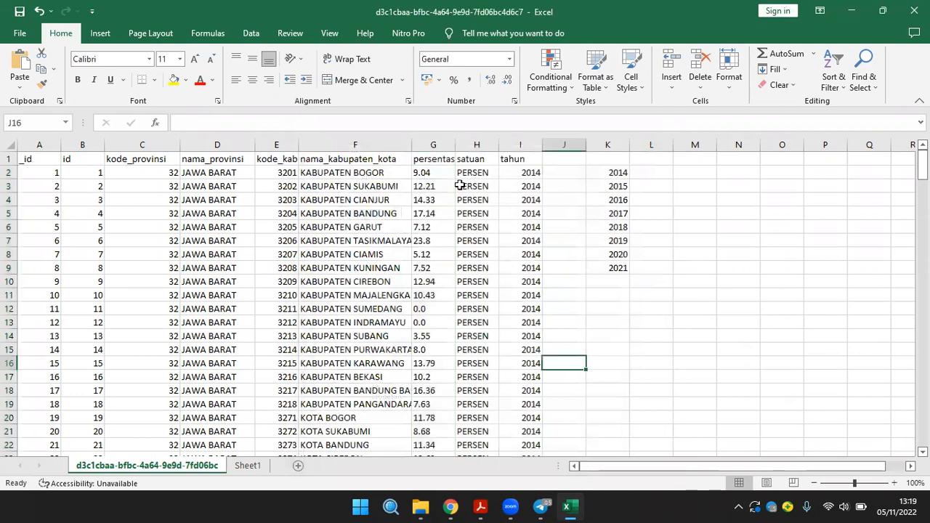
key(ctrl+z)
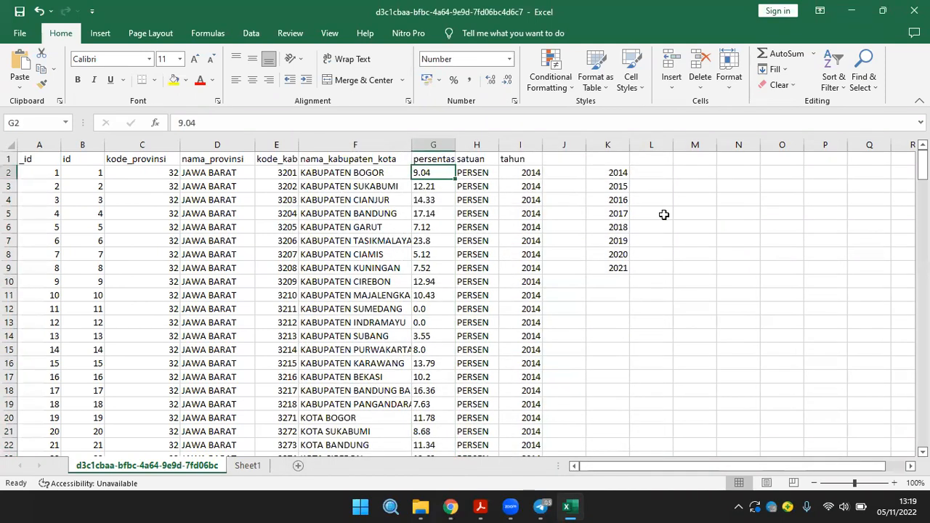
Enter an AVERAGE formula in L2 over the 2014 stunting percentages in column G.
click(659, 170)
text(=ave)
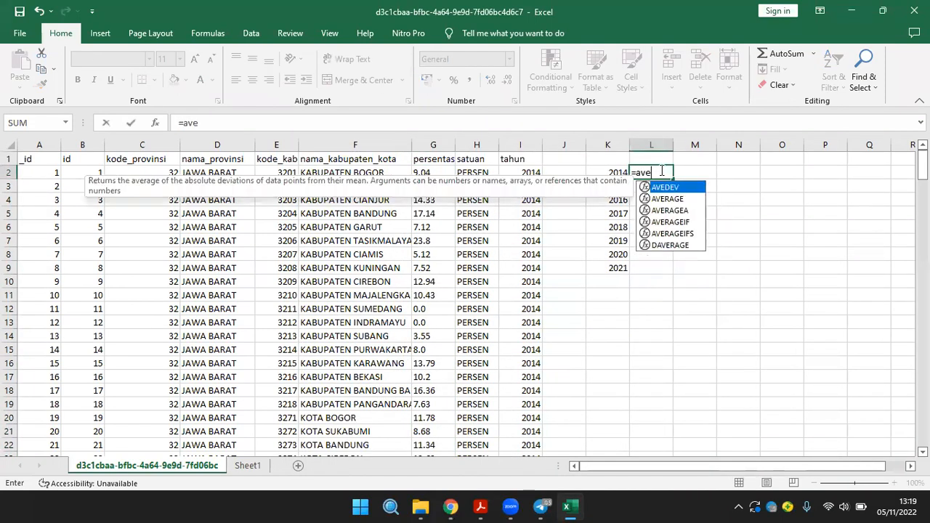
text(arge()
key(BackSpace)
key(BackSpace)
key(BackSpace)
key(BackSpace)
key(BackSpace)
text(rage()
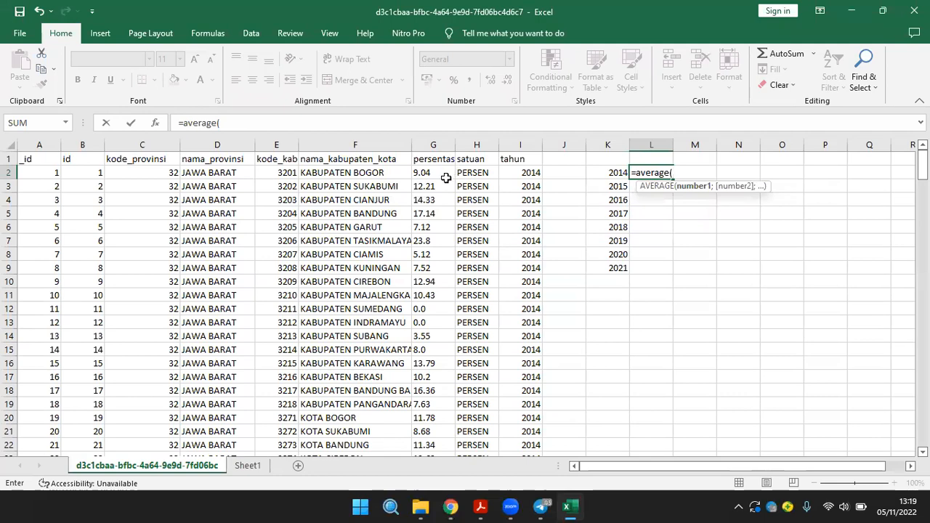
drag(445, 175, 433, 391)
key(Return)
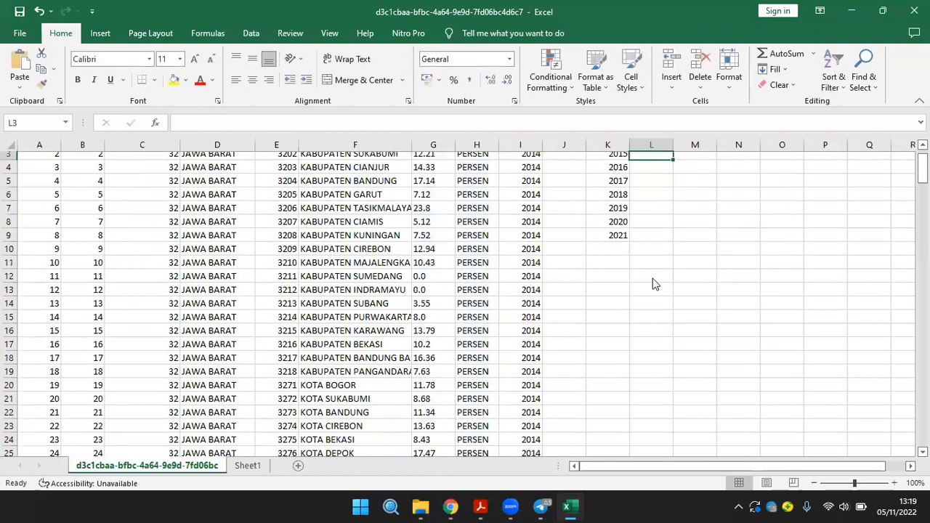
scroll(427, 179, up, 1)
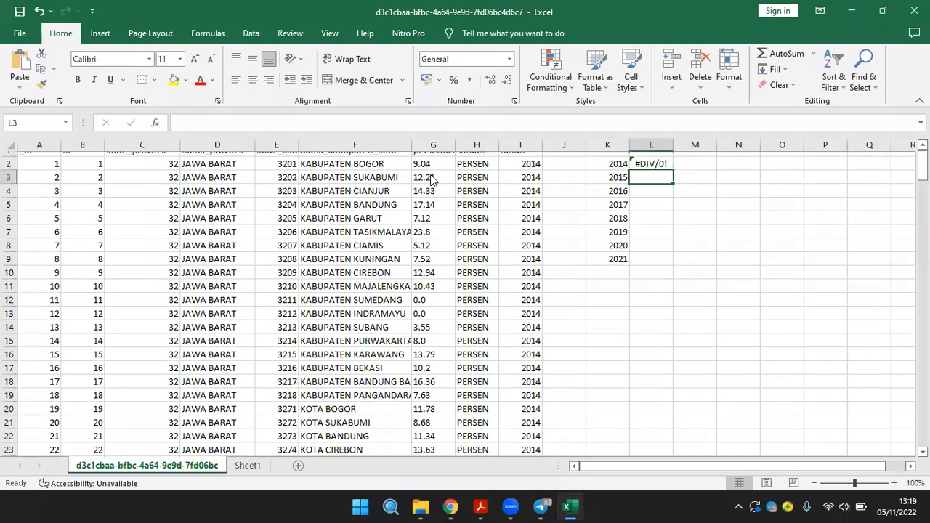
Select the stunting percentages G2:G217 again and reapply the Number format with two decimal places.
click(431, 174)
key(shift+Down)
key(shift+Down)
key(shift+Down)
key(shift+Down)
key(shift+Down)
key(shift+Down)
key(shift+Down)
key(shift+Down)
key(shift+Down)
key(shift+Down)
key(shift+Down)
key(shift+Down)
key(shift+Down)
key(shift+Down)
key(shift+Down)
key(shift+Down)
key(shift+Down)
click(430, 176)
key(shift+Down)
key(shift+Down)
key(shift+Down)
key(shift+Down)
key(shift+Down)
key(shift+Down)
key(shift+Down)
key(shift+Down)
key(shift+Down)
key(shift+Down)
key(shift+Down)
key(shift+Down)
key(shift+Down)
key(shift+Down)
key(shift+Down)
key(shift+Down)
key(shift+Down)
key(shift+Down)
key(shift+Down)
key(shift+Down)
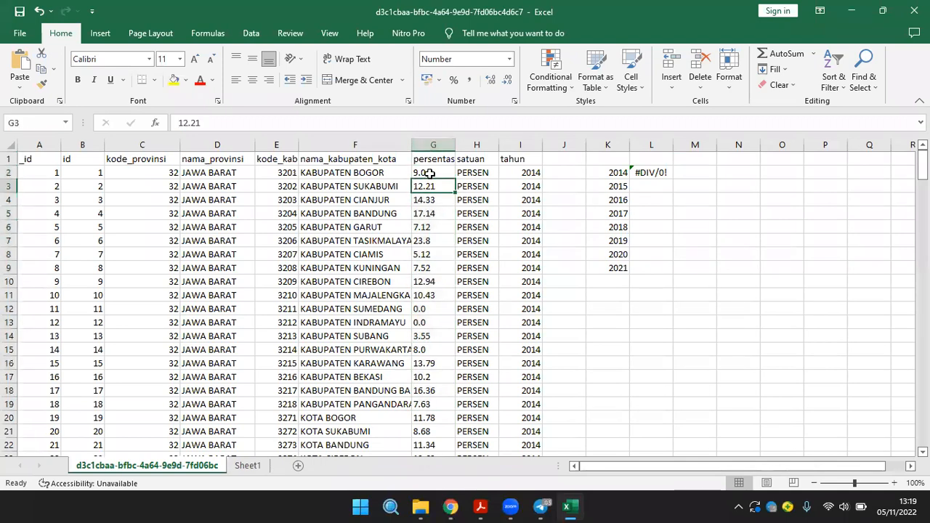
drag(442, 506, 441, 349)
right_click(440, 349)
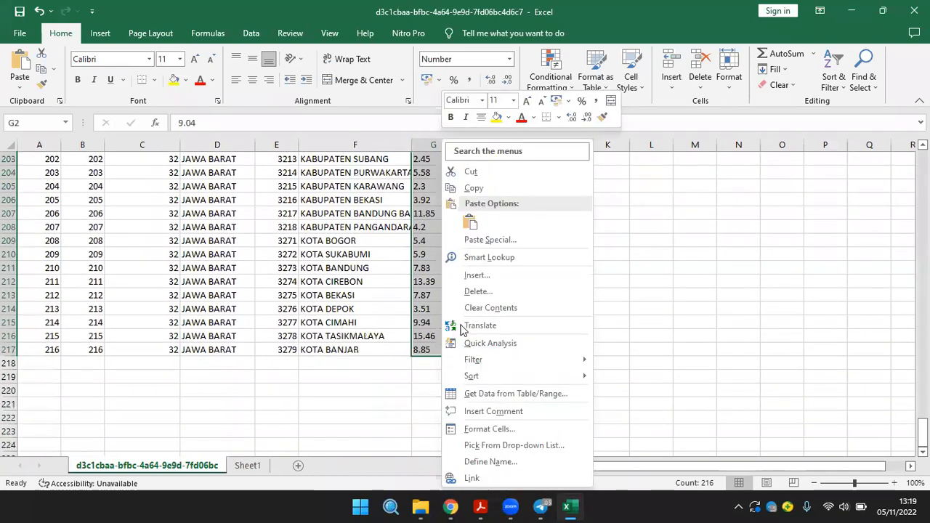
click(489, 428)
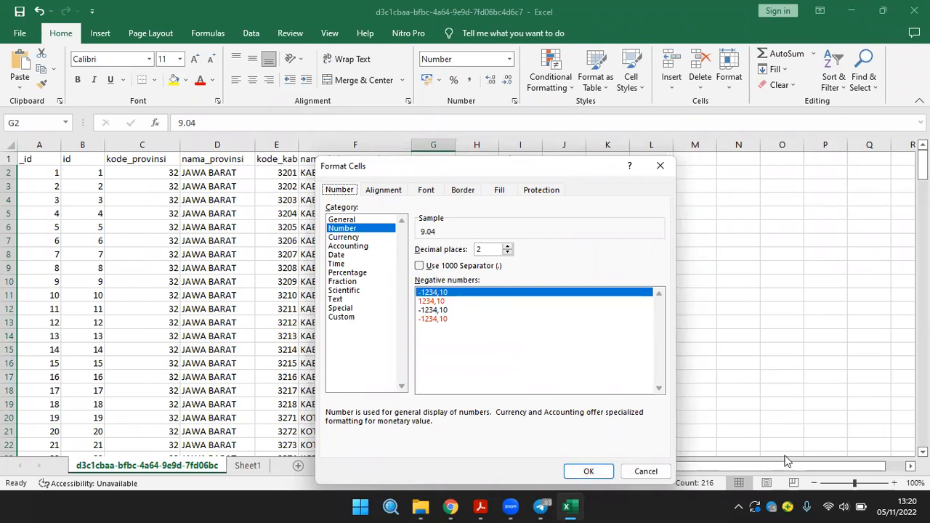
mouse_move(884, 505)
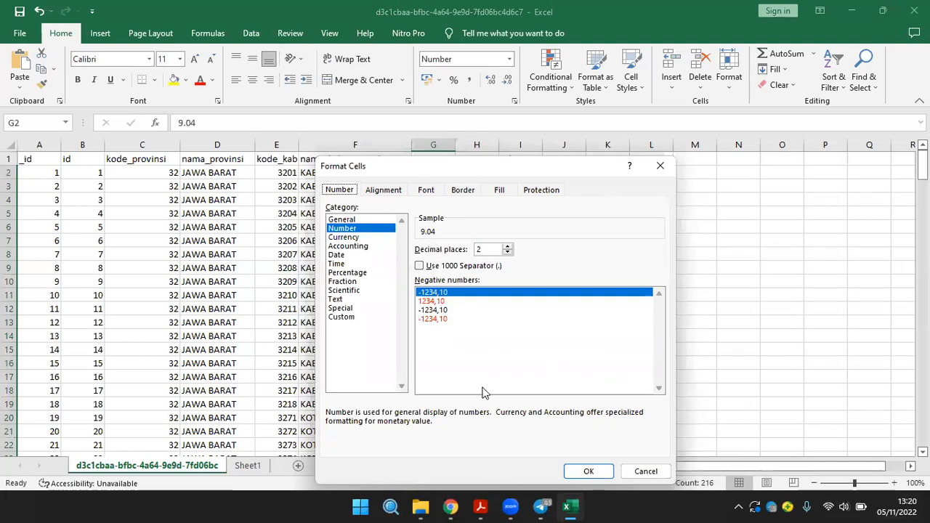
click(588, 472)
Check the number format of Kabupaten Bogor's percentage cell G2 against satuan cell H5.
click(579, 295)
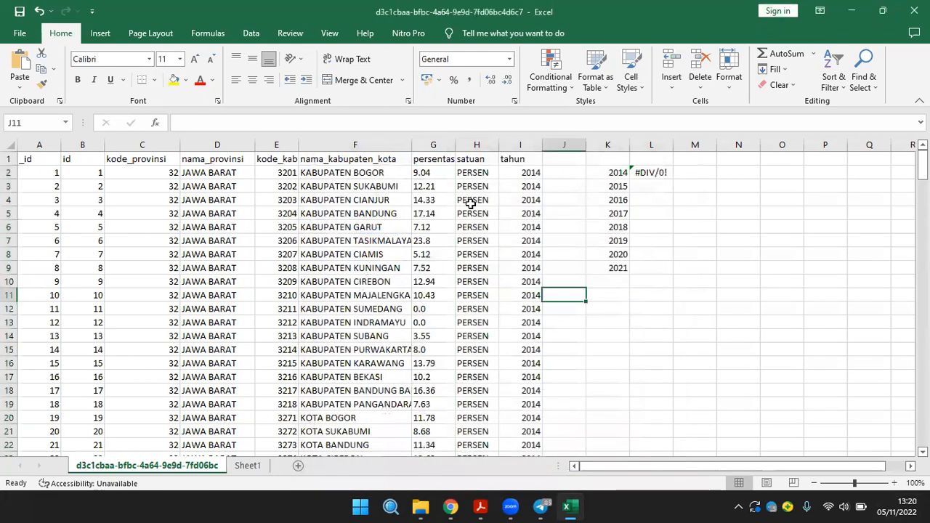
click(443, 172)
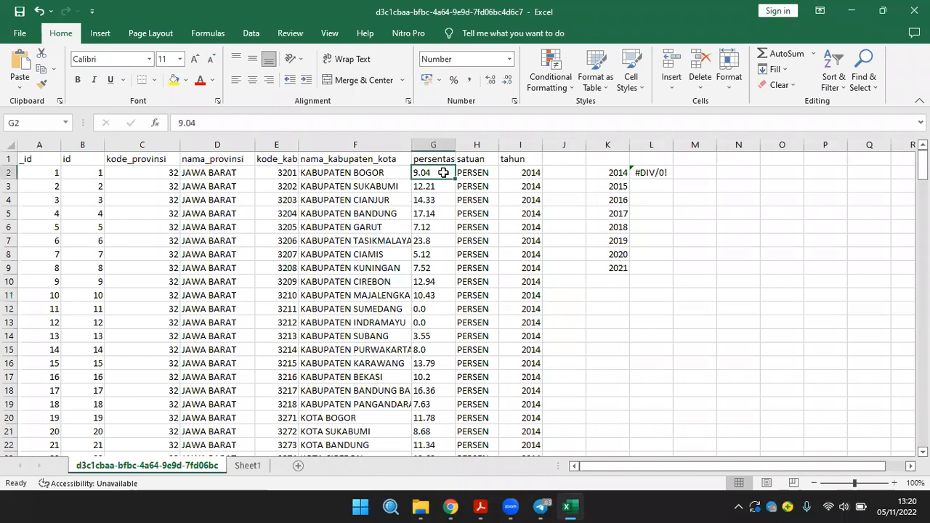
click(458, 212)
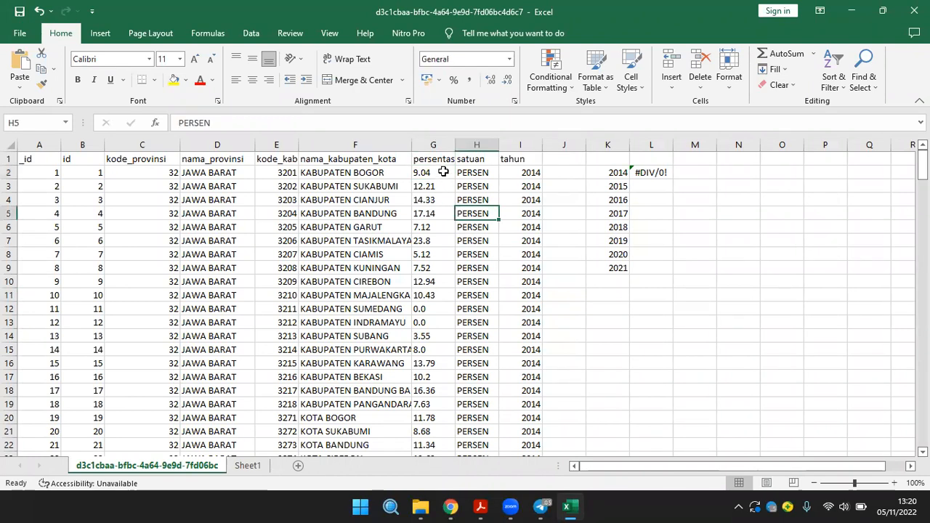
click(444, 172)
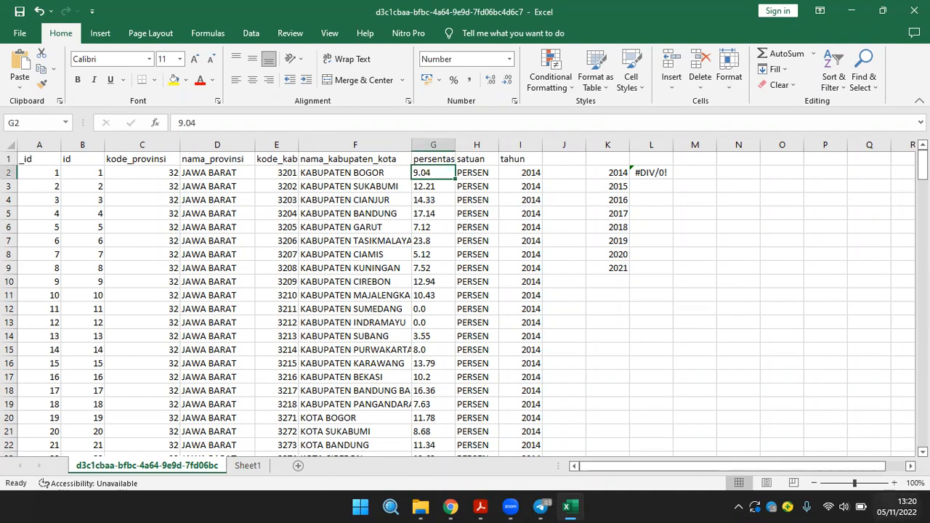
click(898, 501)
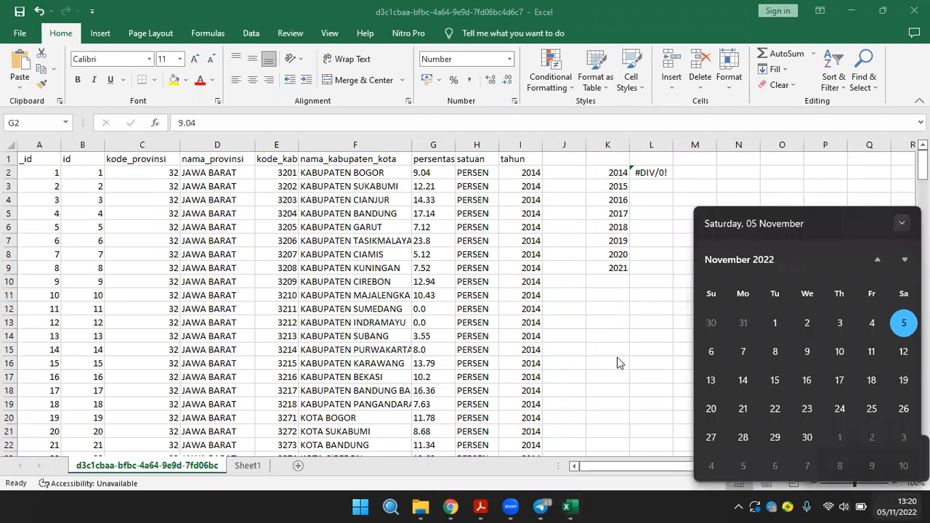
right_click(900, 506)
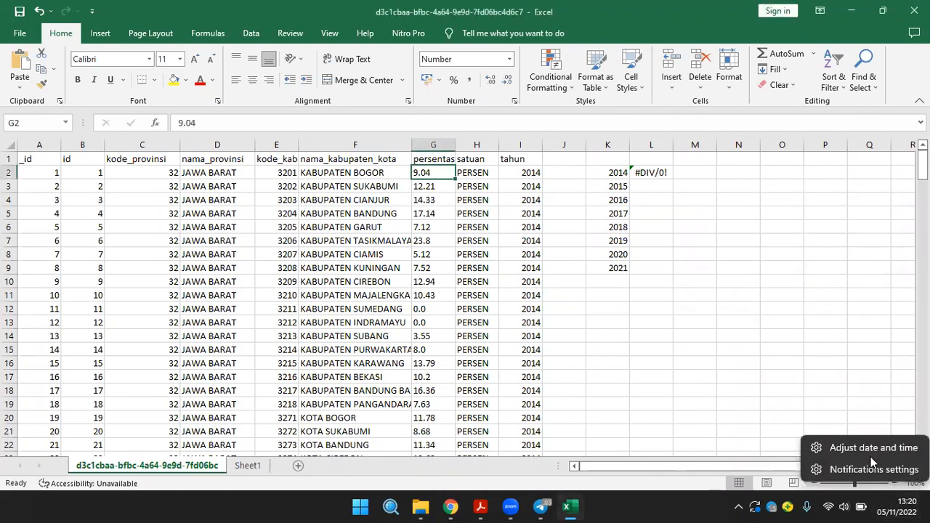
click(738, 363)
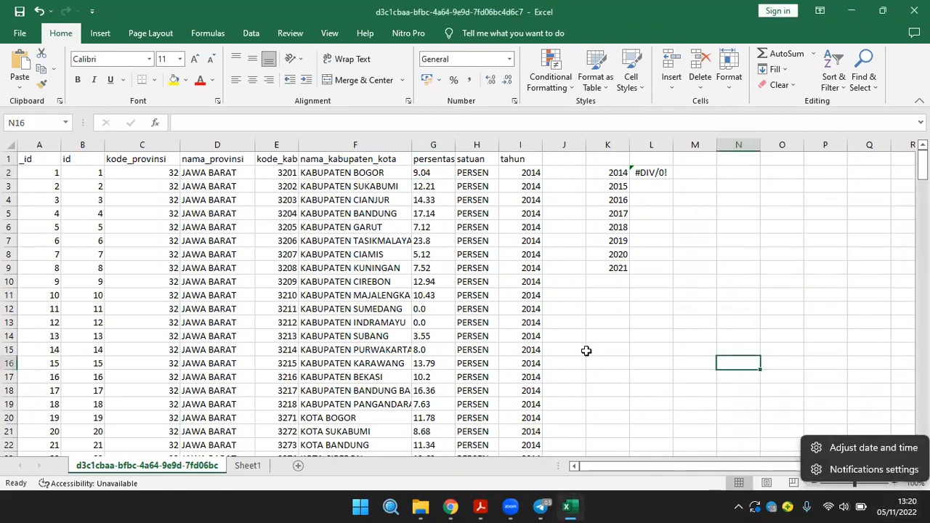
Switch to the Windows Settings app.
click(361, 506)
click(361, 507)
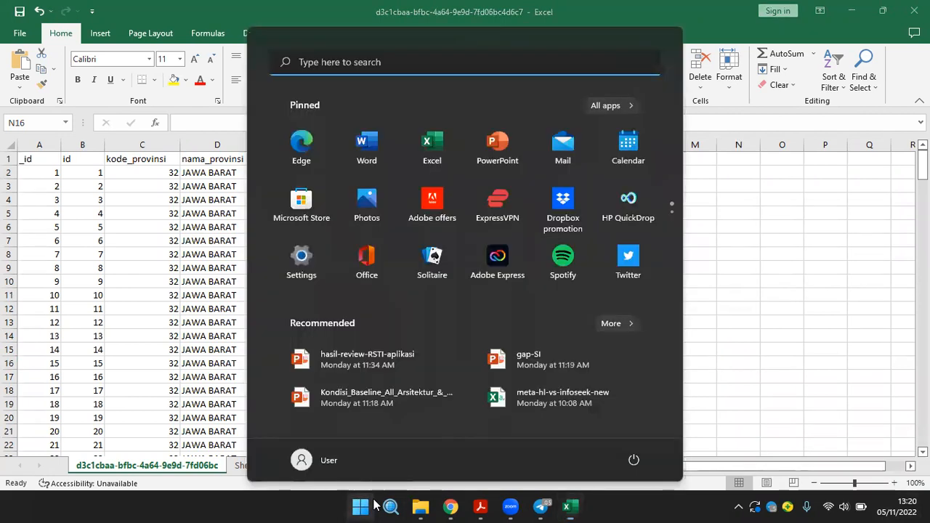
click(302, 258)
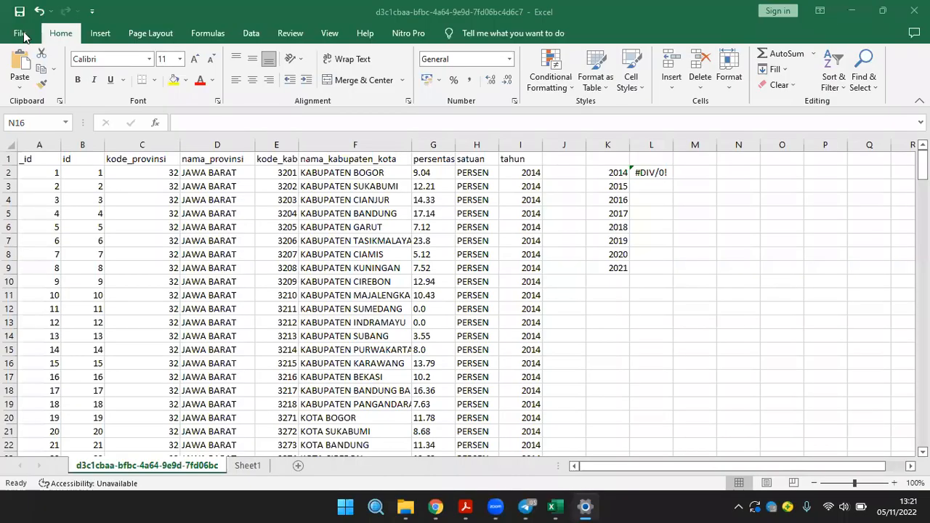
click(22, 33)
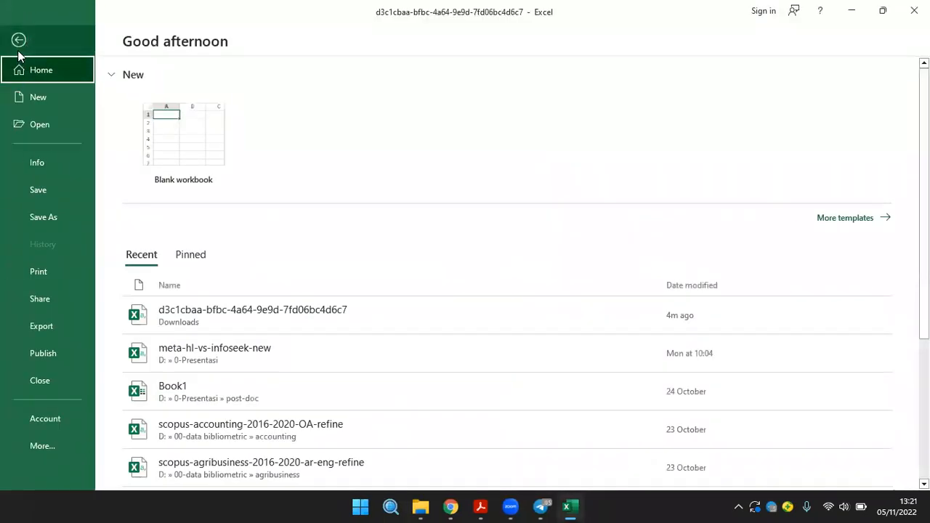
click(18, 42)
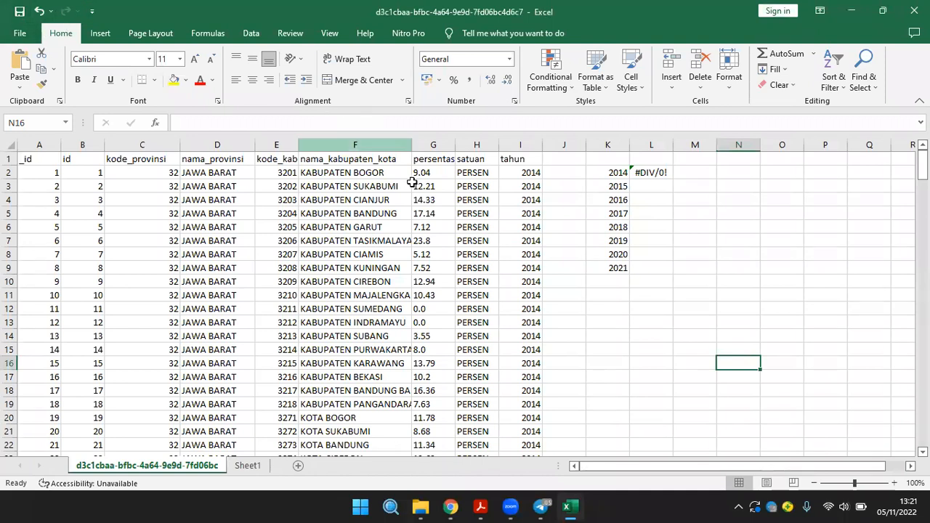
click(442, 184)
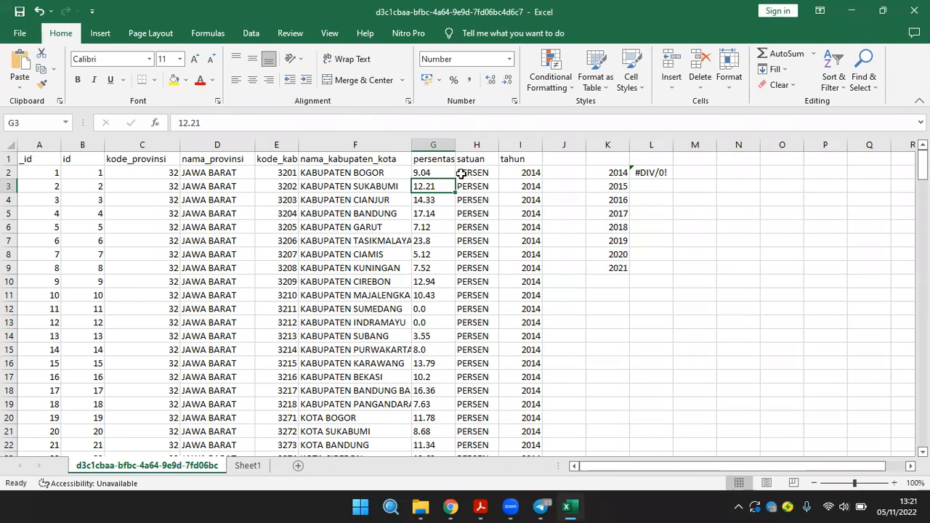
click(431, 173)
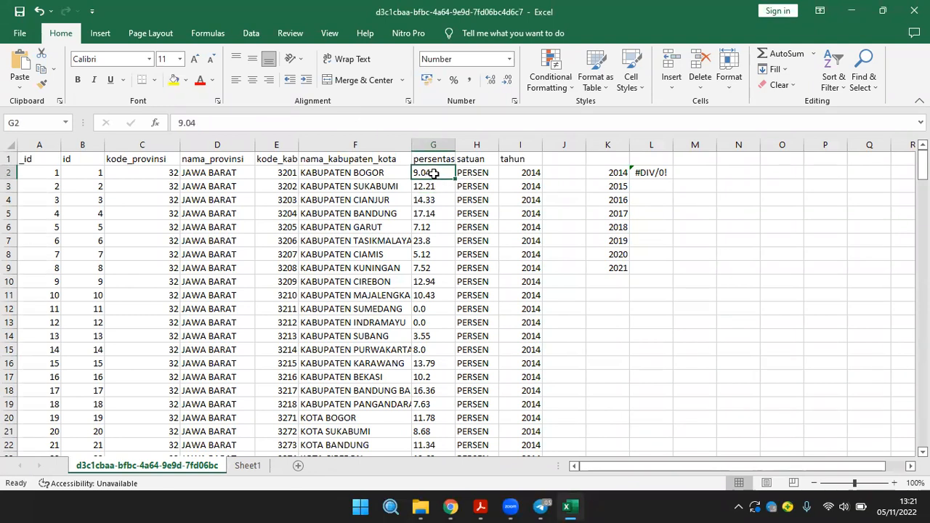
click(34, 33)
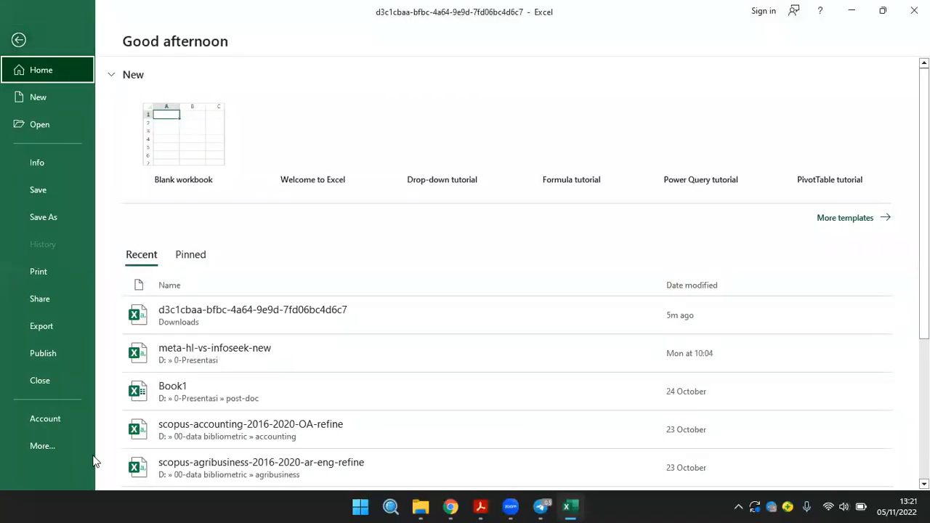
click(53, 442)
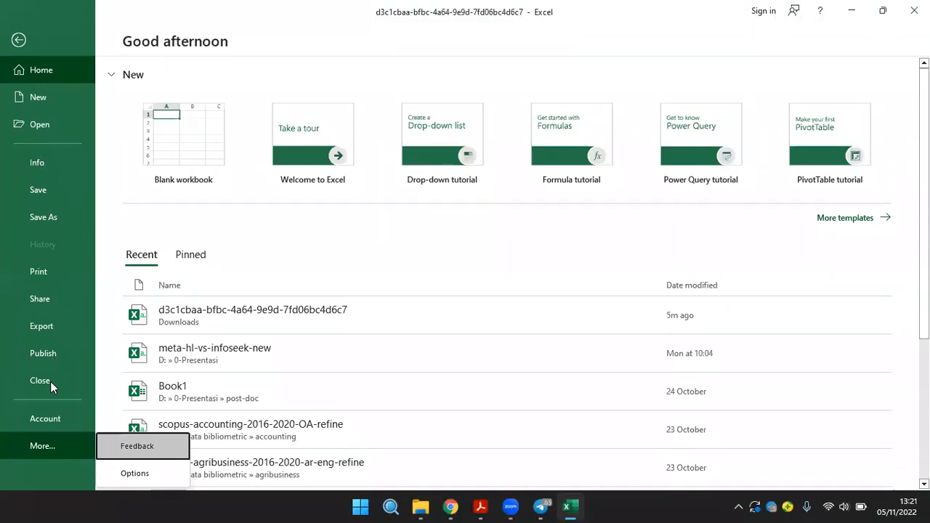
click(19, 39)
click(19, 39)
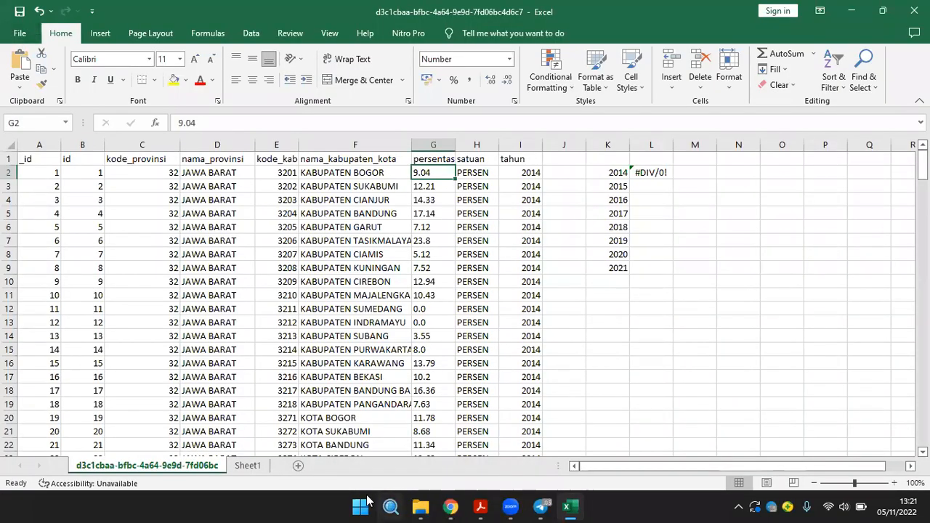
click(361, 506)
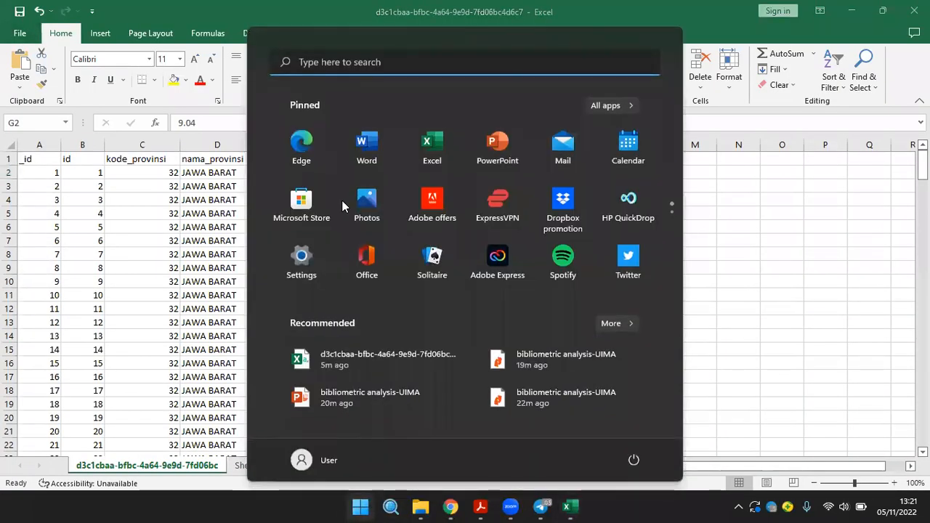
text(contr)
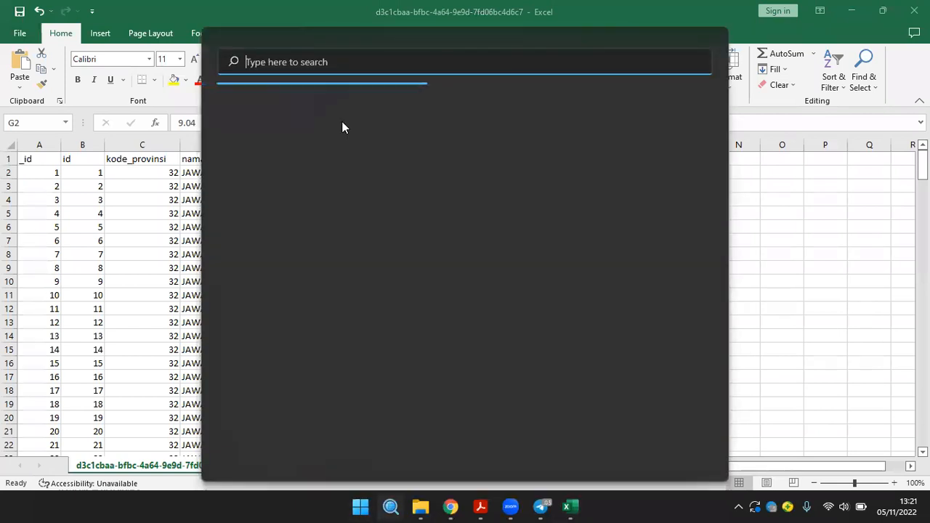
text(ol panel)
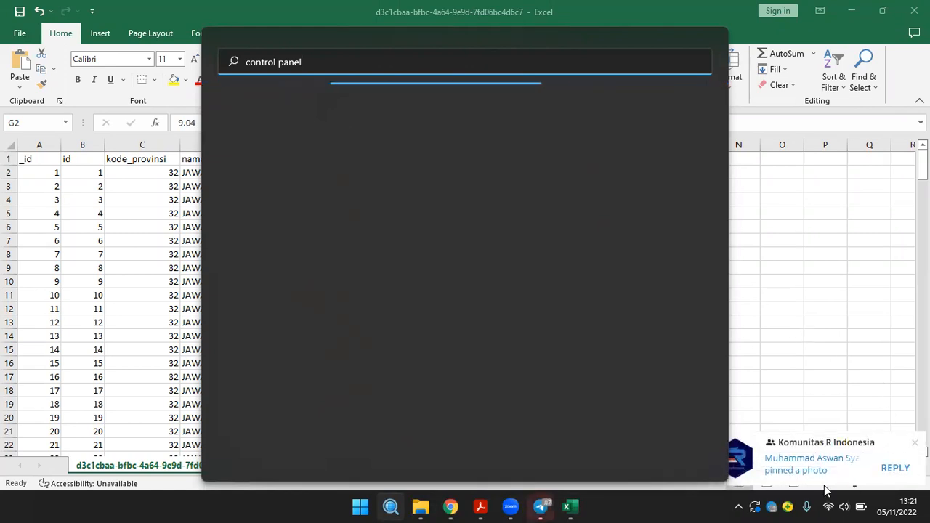
Quit the Telegram app running in the background.
click(772, 508)
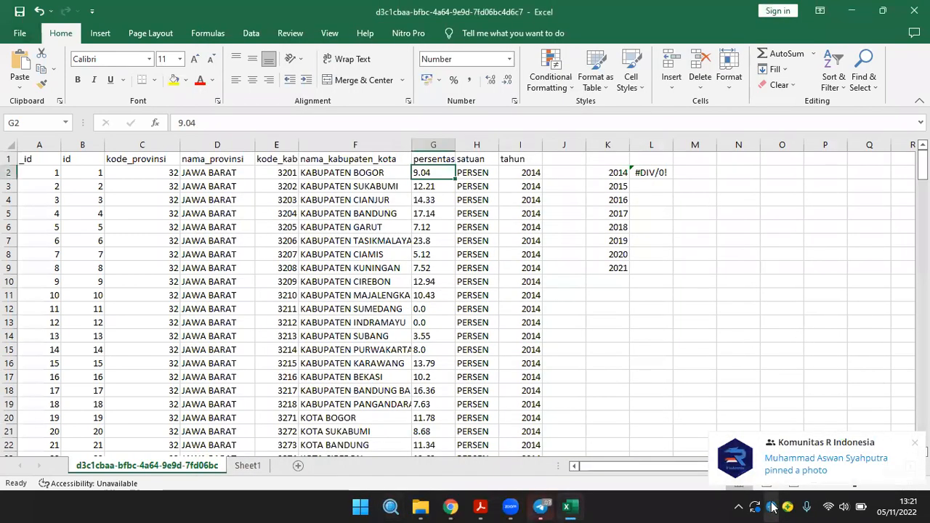
right_click(772, 508)
click(792, 473)
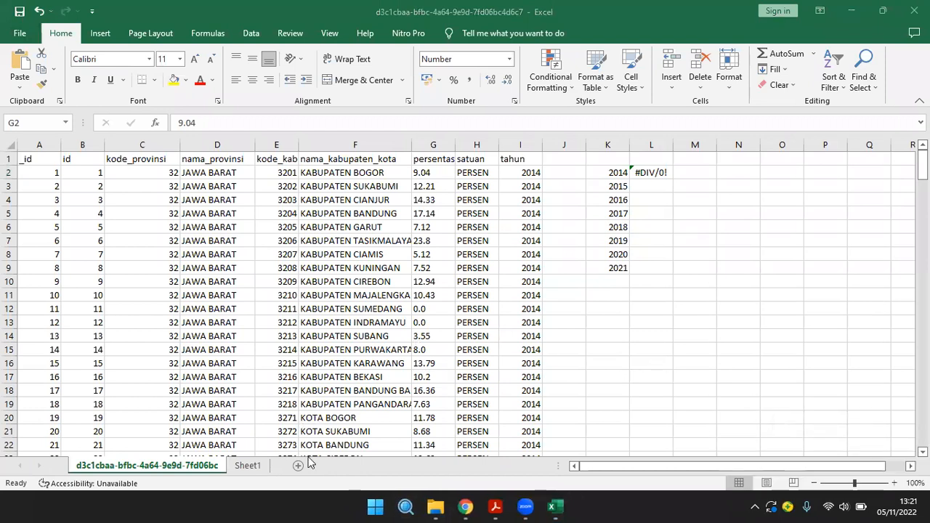
Search Windows for Control Panel and switch to it.
click(376, 507)
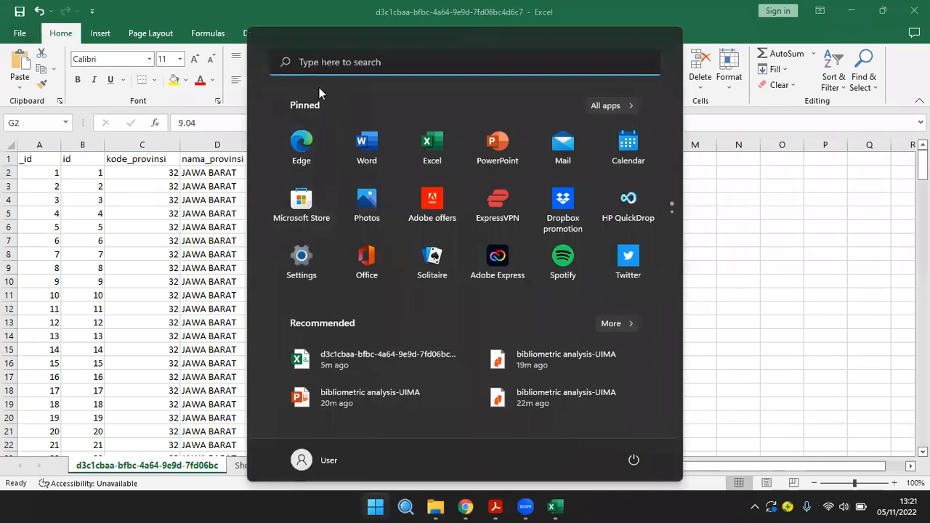
click(319, 87)
text(control pal)
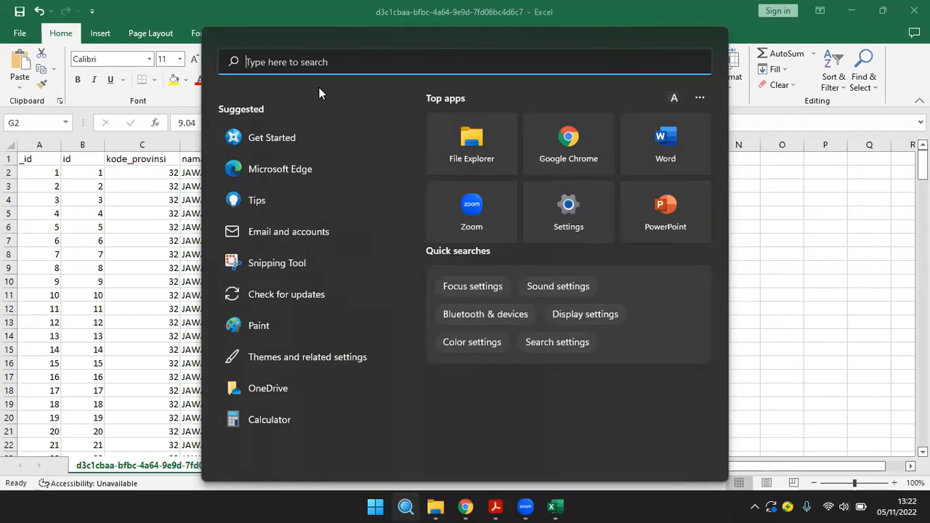
text(contro)
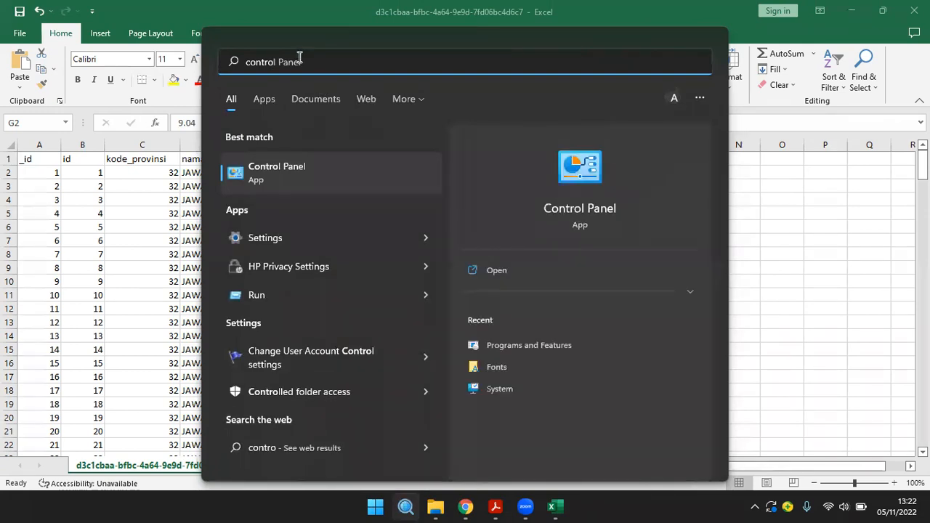
click(282, 182)
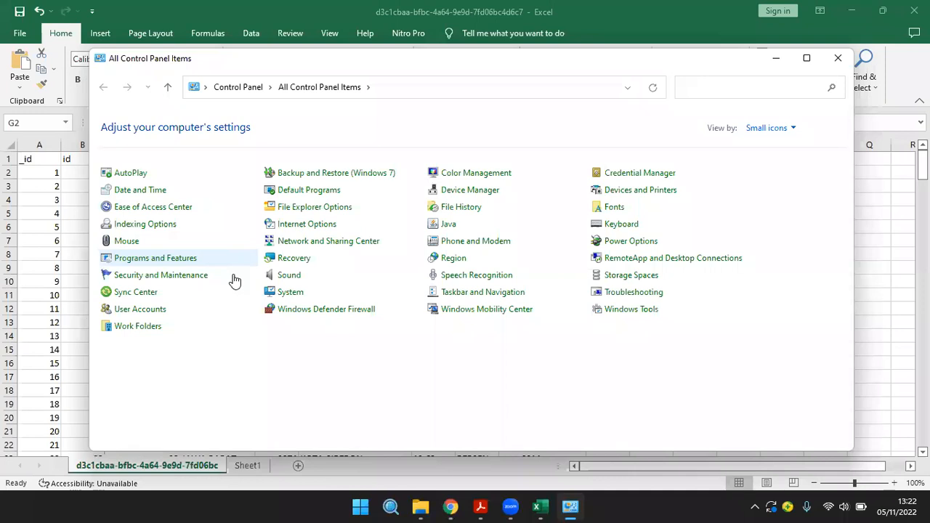
Open the additional number format settings of the Windows Region options.
click(469, 275)
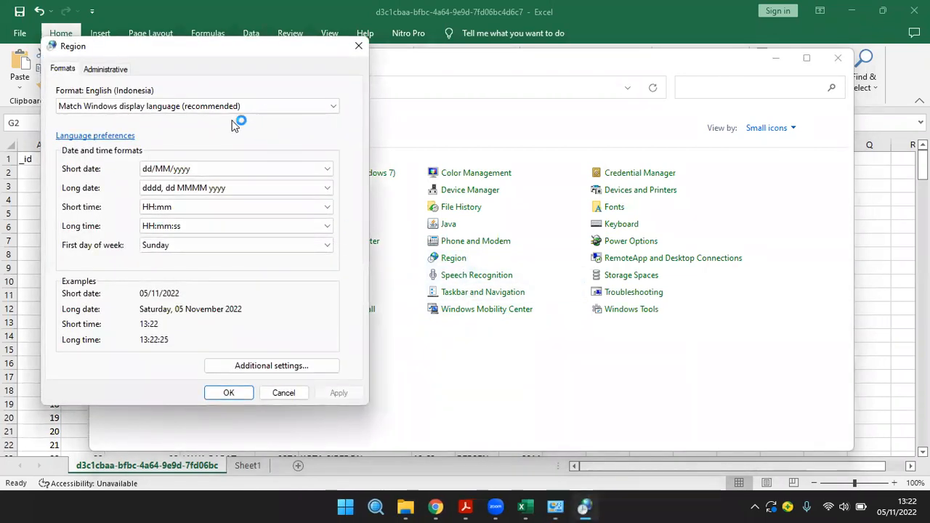
click(125, 69)
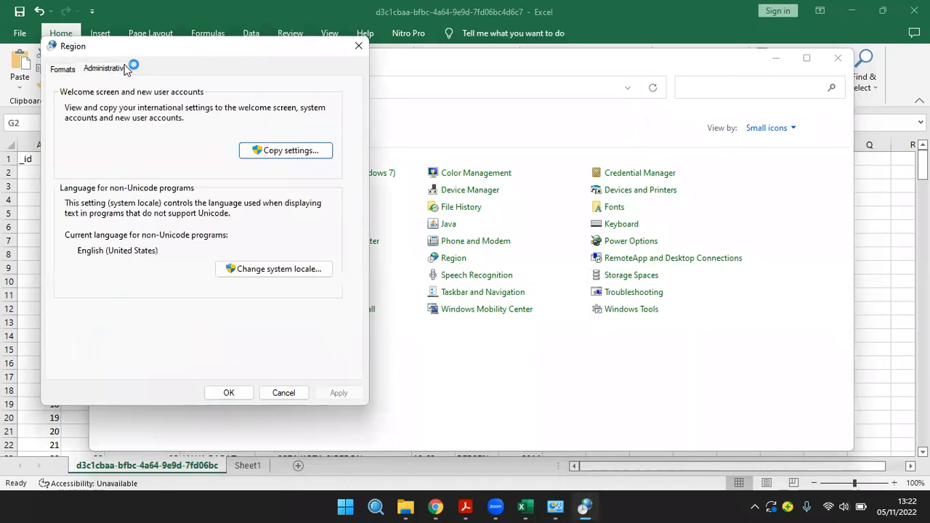
click(60, 68)
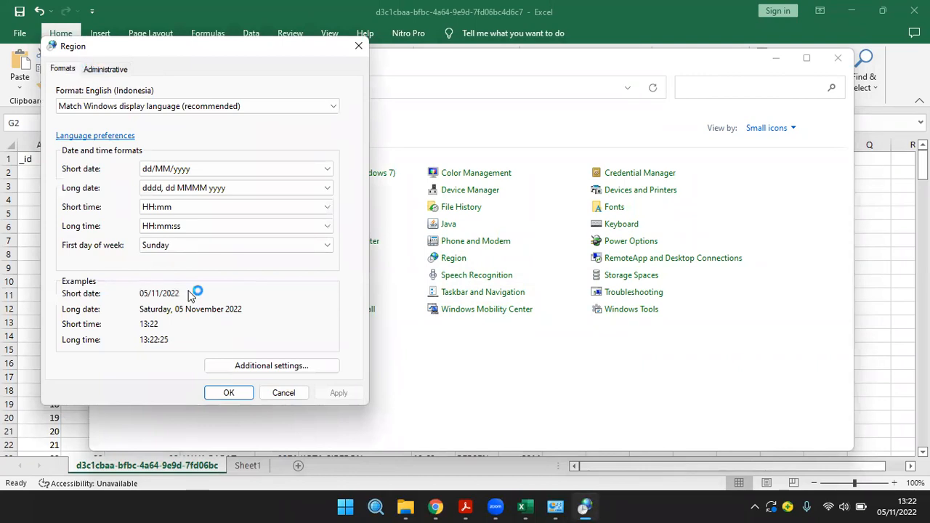
click(258, 366)
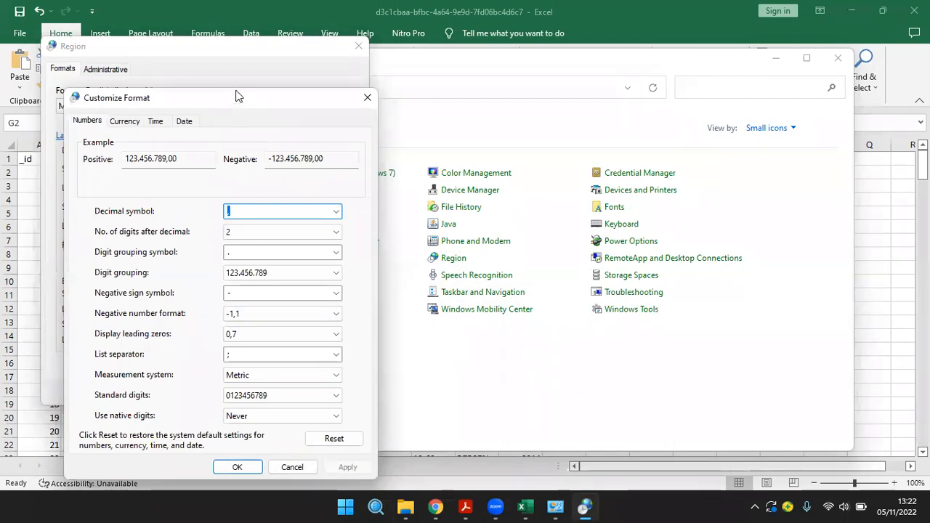
drag(236, 97, 249, 49)
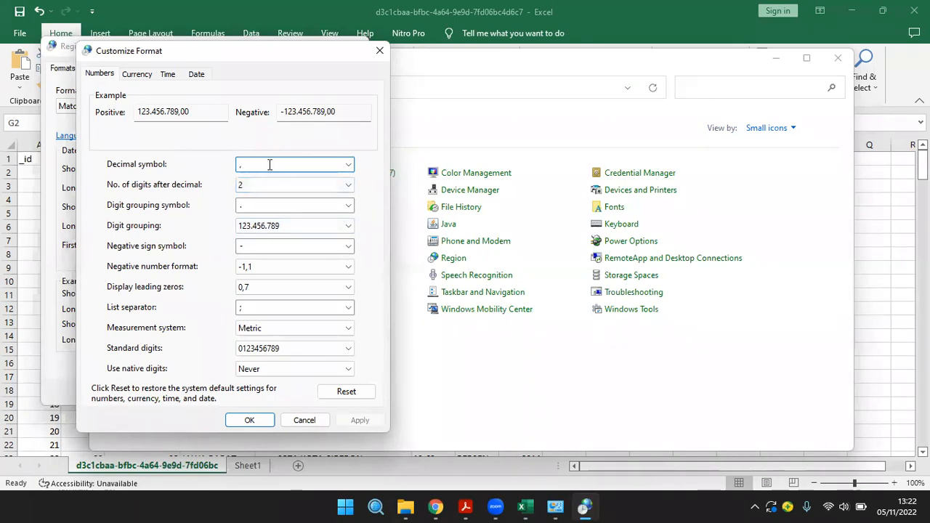
Set the Windows decimal symbol to a period and the digit grouping symbol to a comma, apply both, and leave Control Panel.
click(349, 170)
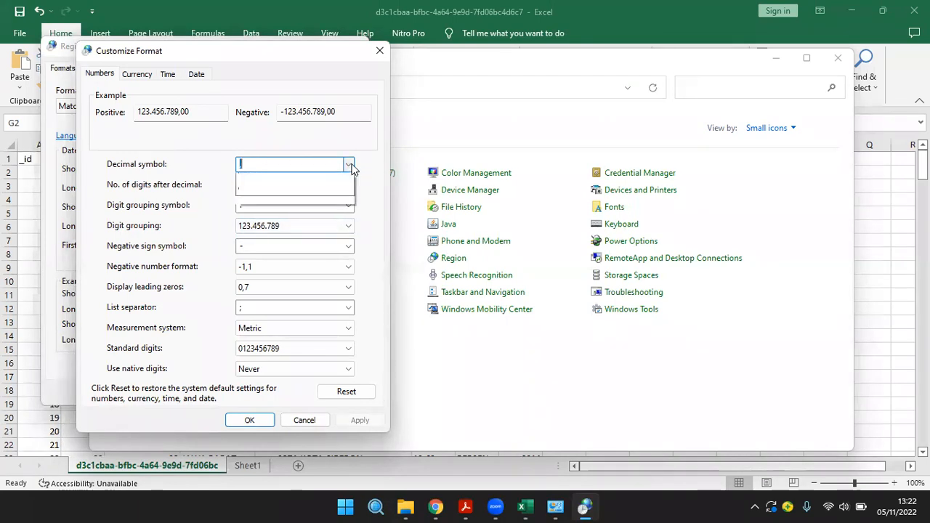
click(239, 191)
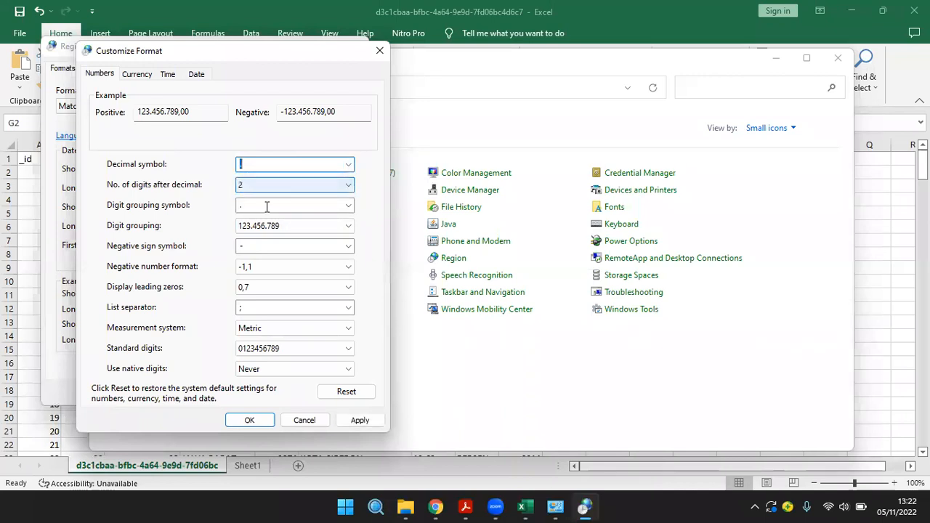
click(347, 211)
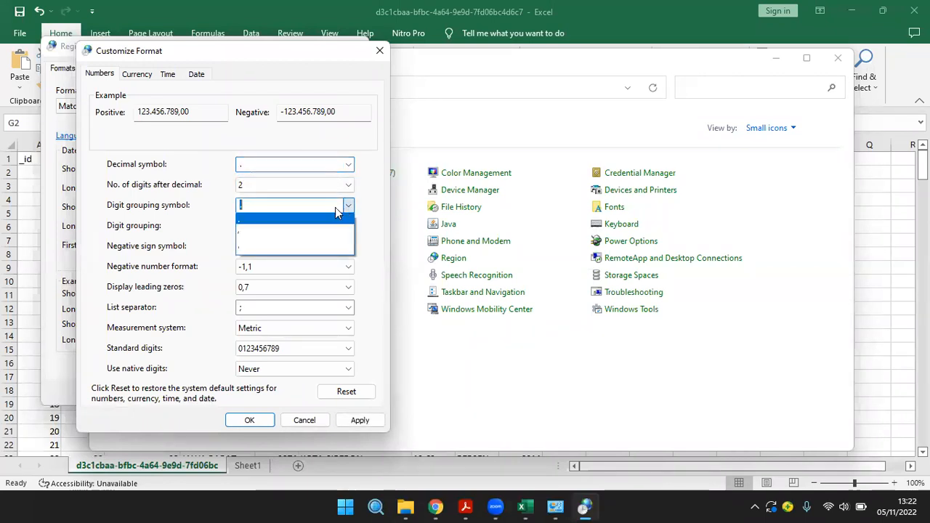
click(292, 228)
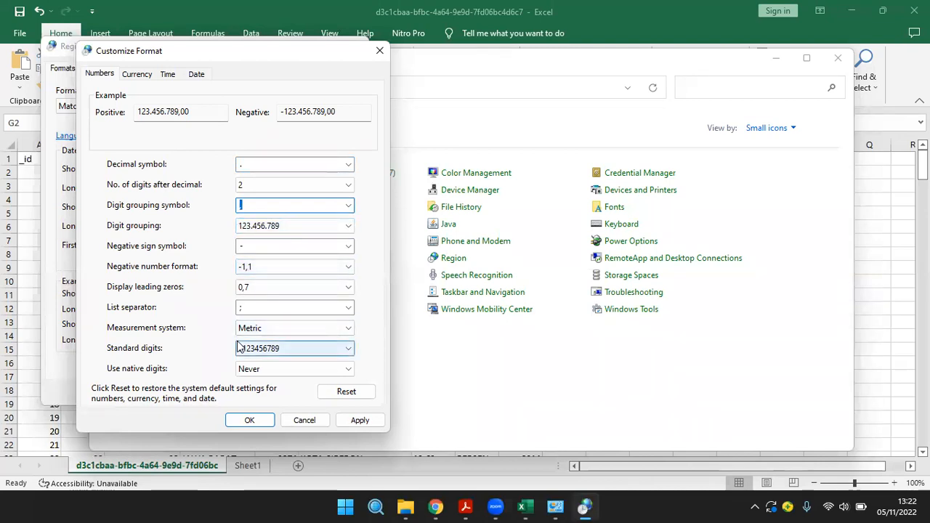
click(360, 421)
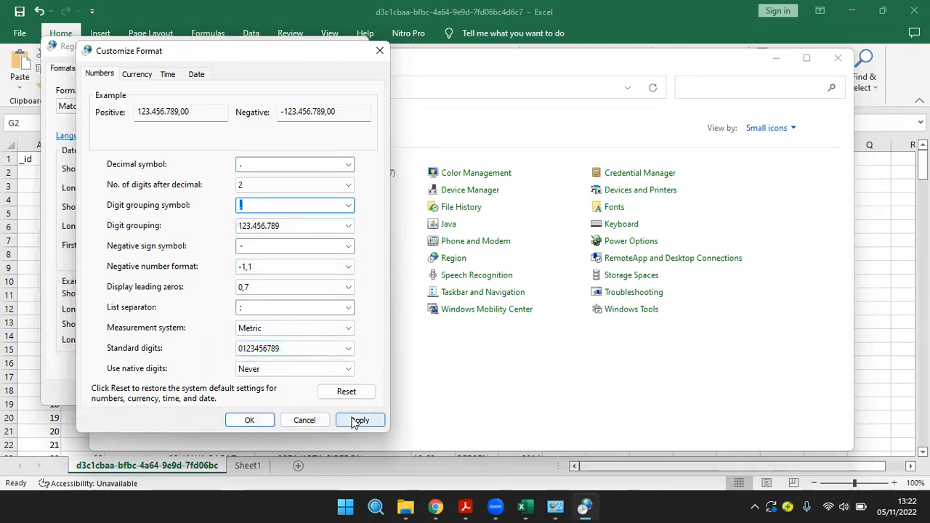
click(260, 422)
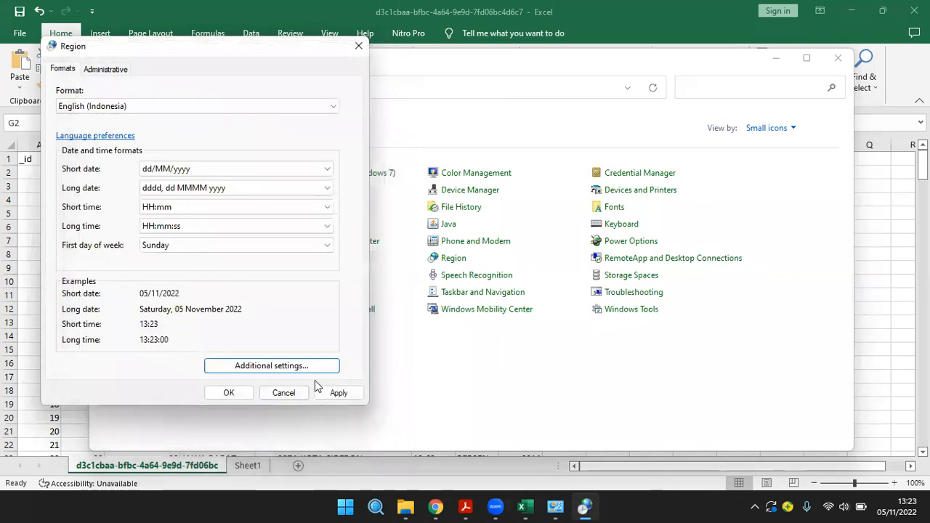
click(336, 393)
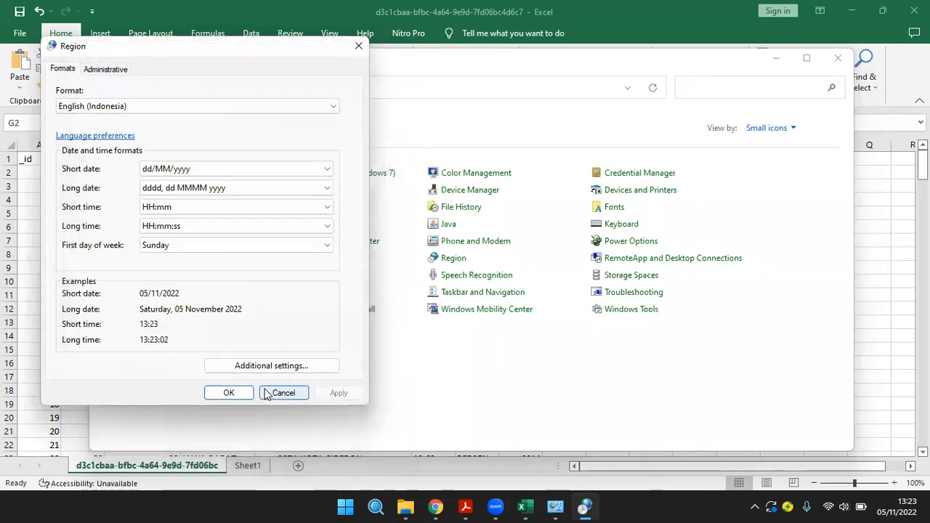
click(240, 392)
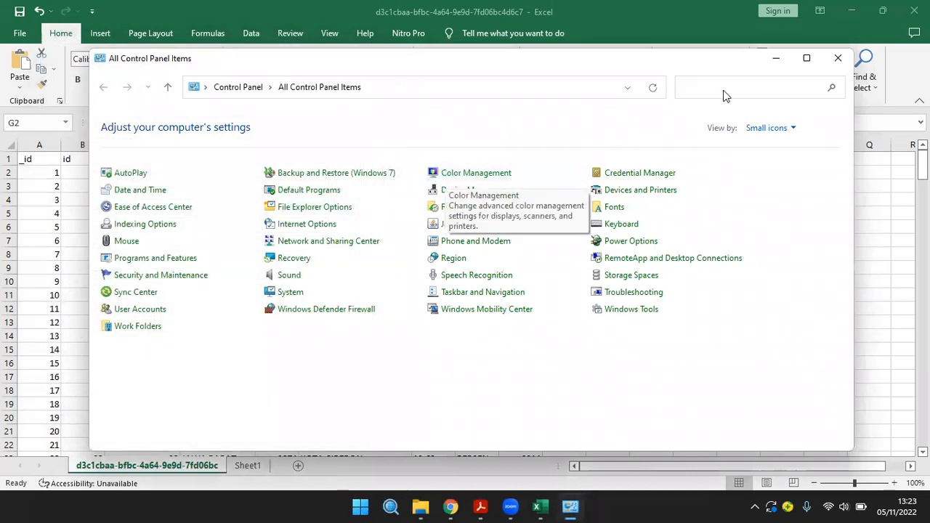
click(838, 57)
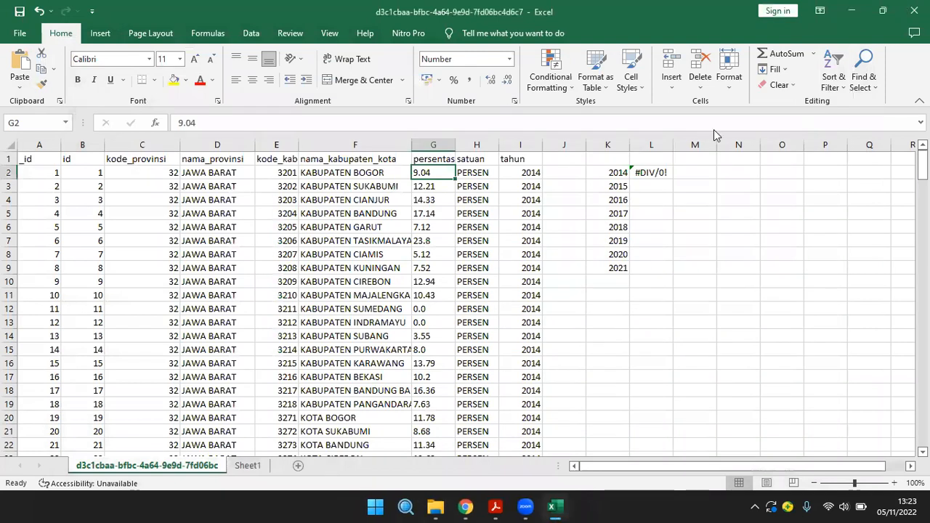
Close the stunting workbook without saving and reopen the downloaded CSV from the browser.
click(915, 10)
click(465, 269)
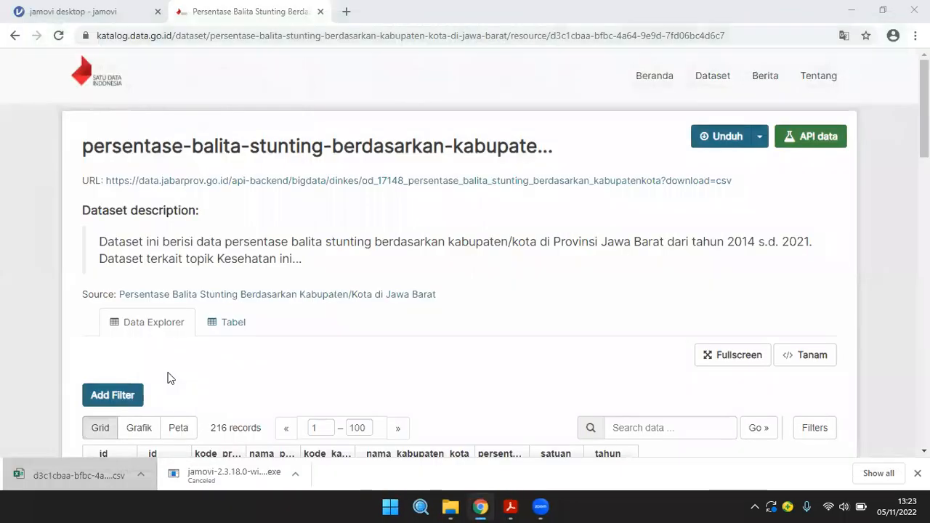
click(92, 473)
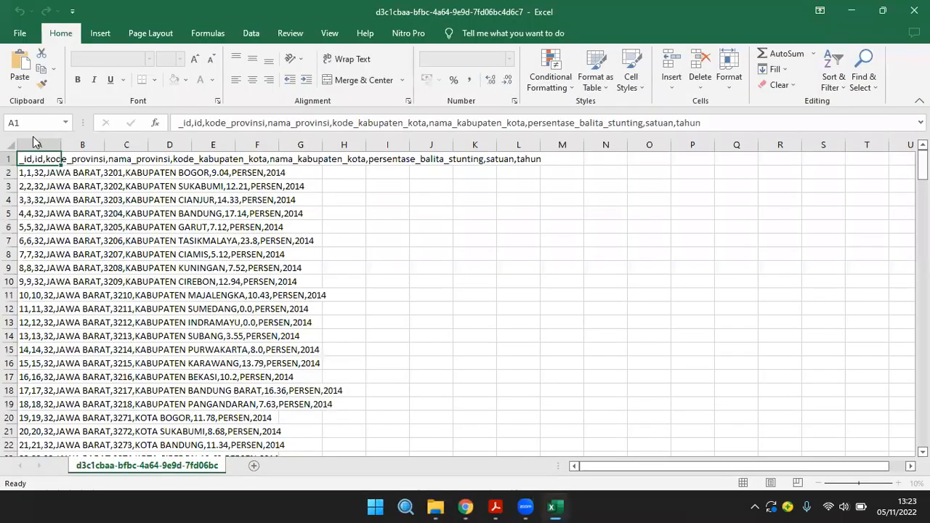
Split column A into separate columns with delimited Text to Columns using the comma, and check the percentages in G2:G7.
click(36, 145)
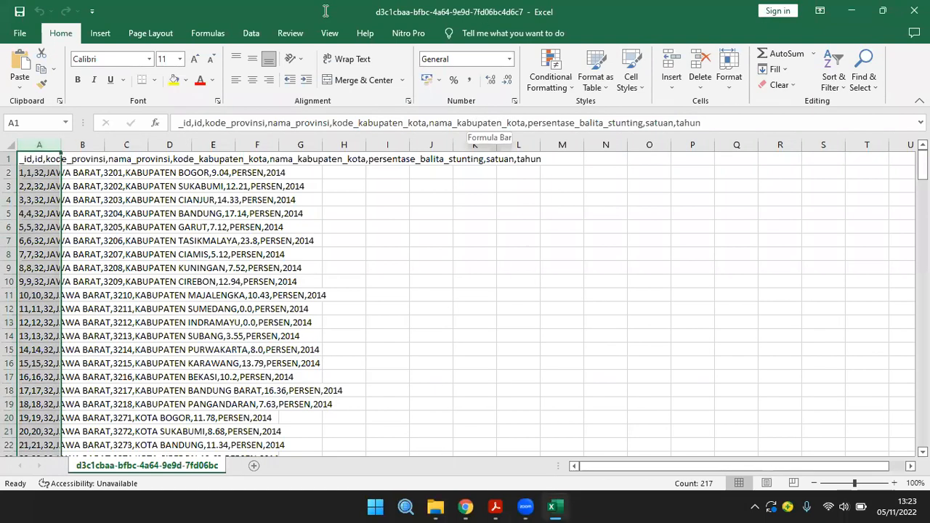
click(250, 32)
click(529, 88)
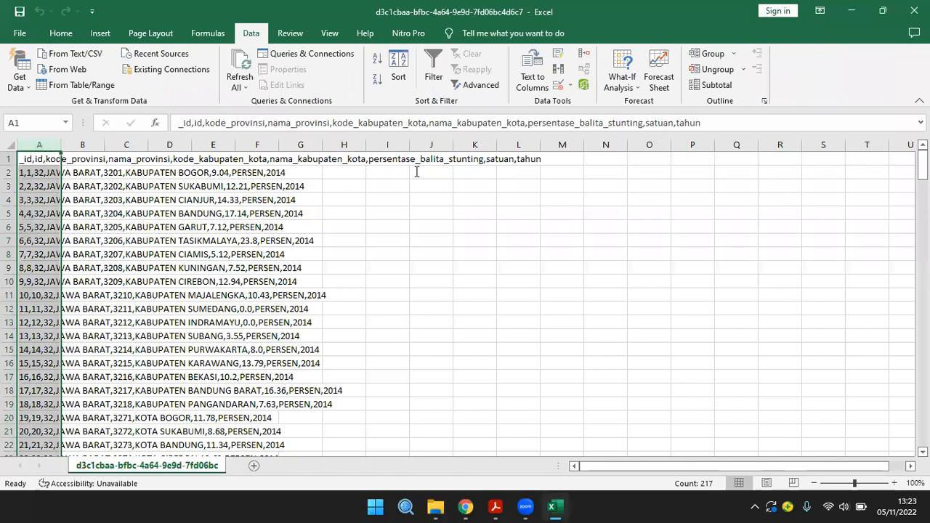
click(550, 333)
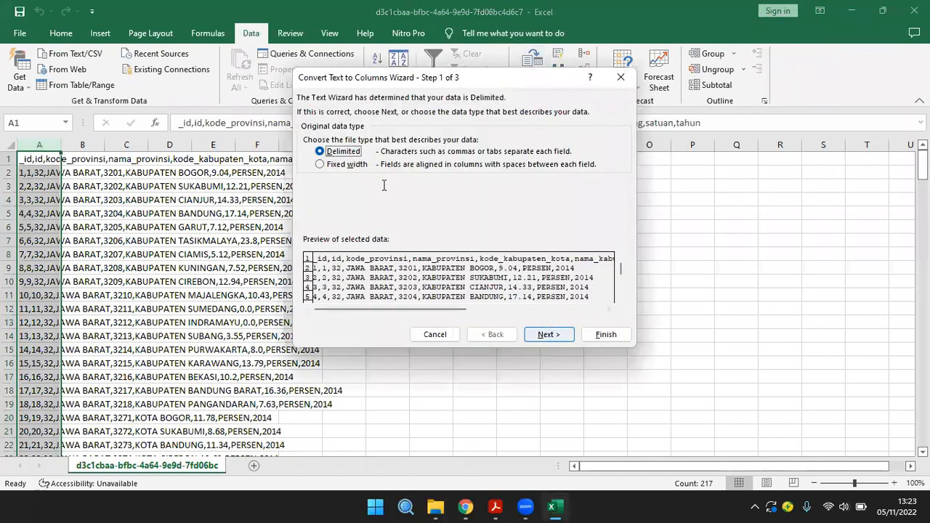
click(330, 164)
click(312, 135)
click(607, 333)
click(525, 332)
drag(307, 173, 306, 240)
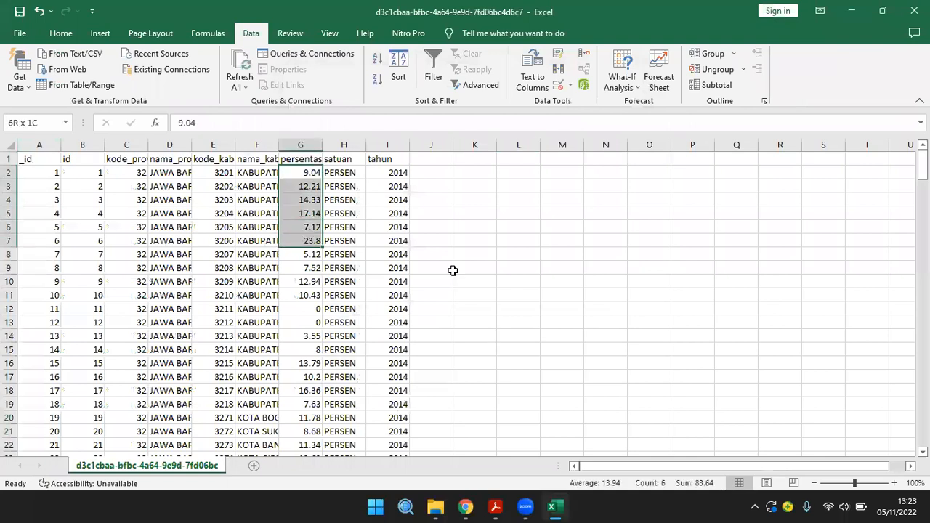
click(561, 281)
Enter 2014 in K2 and 2015 in K3, and fill the year series down to 2021 in K9.
click(475, 171)
text(2)
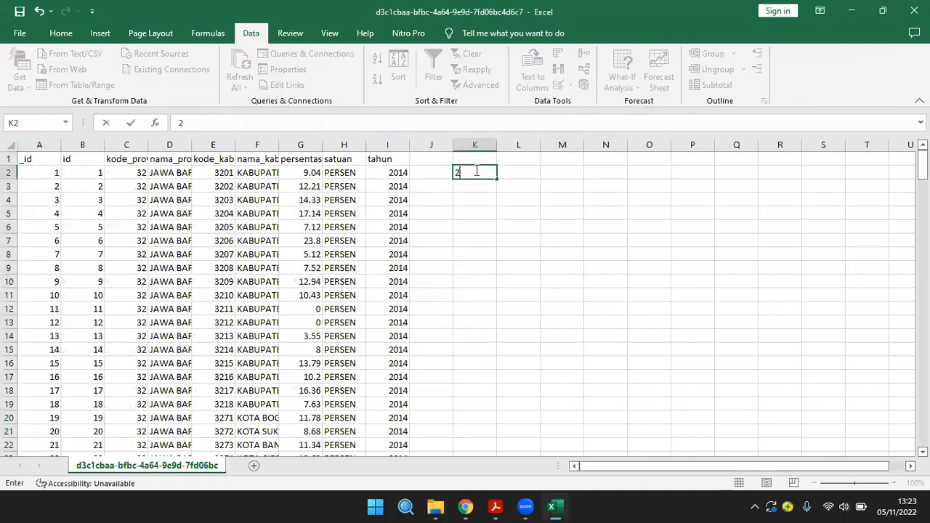
text(014)
key(Return)
text(2015)
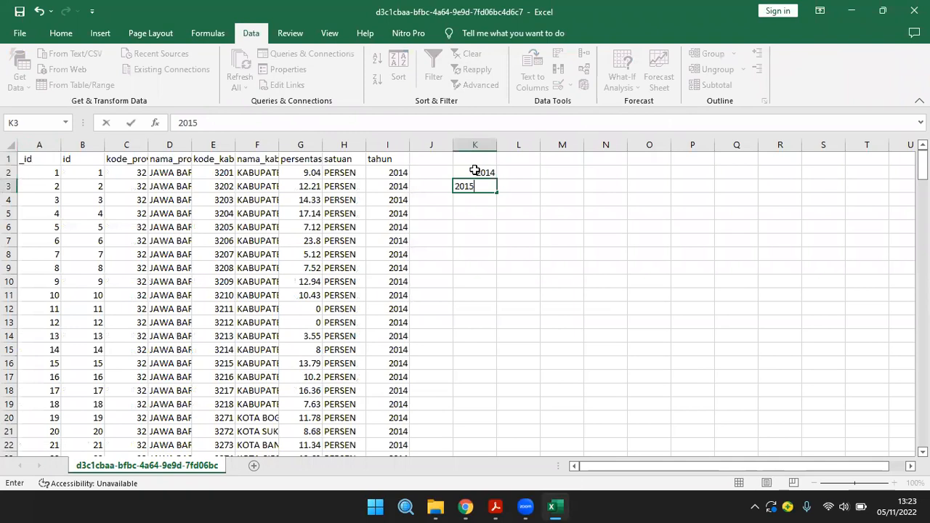
key(Return)
drag(482, 174, 502, 274)
Calculate the 2014 average in L2 with an AVERAGE formula over G2:H29.
click(530, 171)
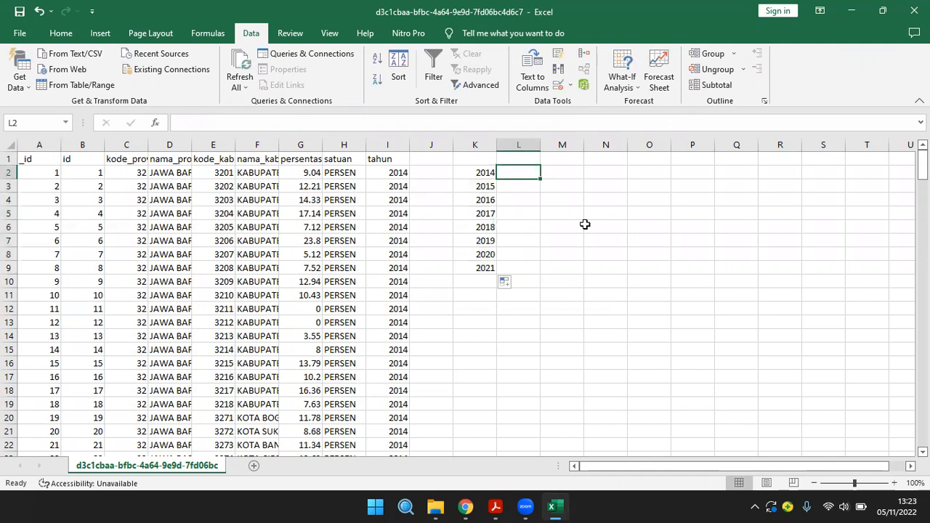
text(=a)
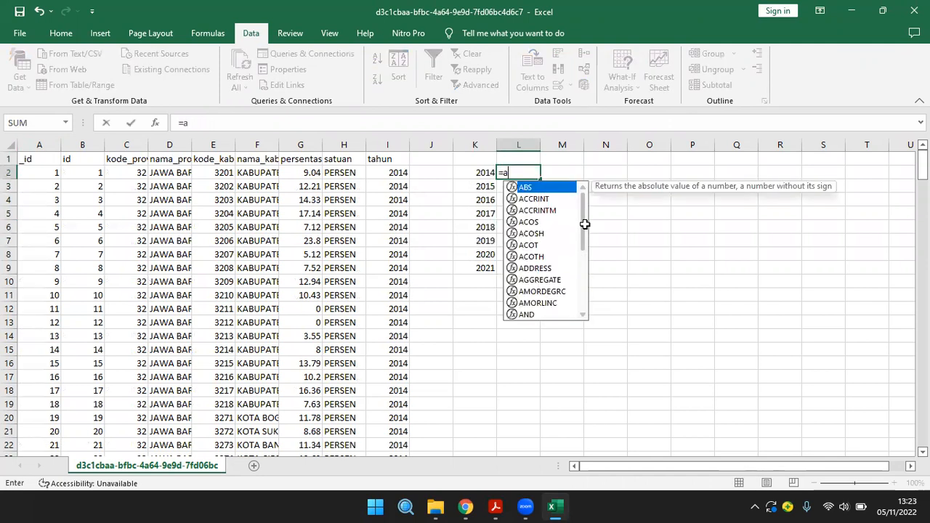
text(verage()
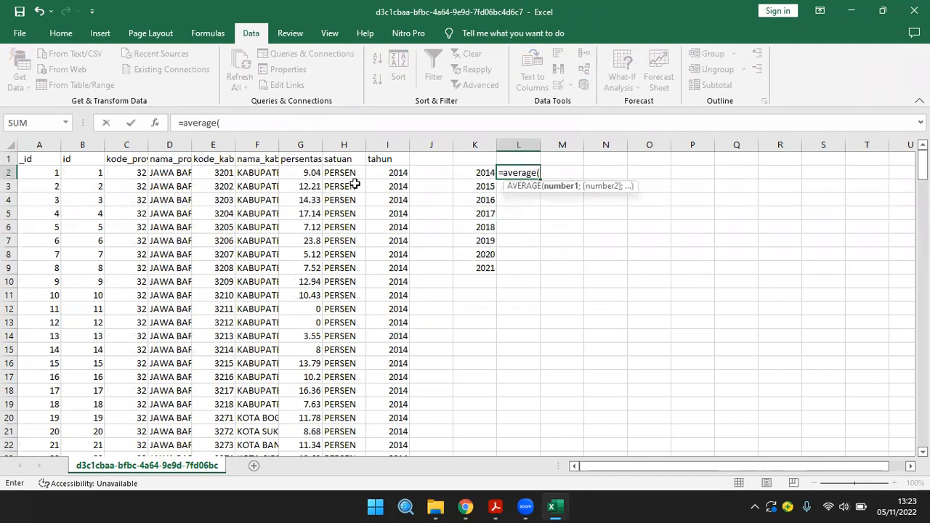
drag(312, 175, 311, 402)
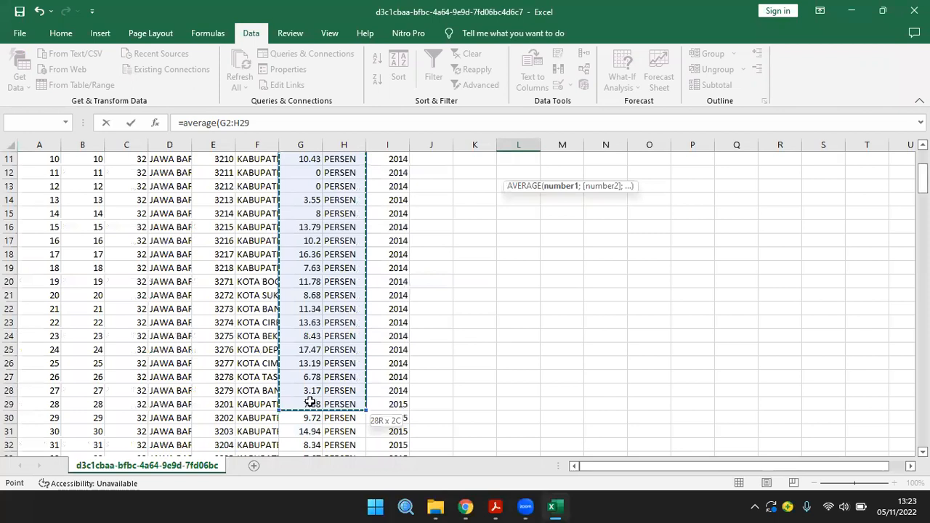
key(Return)
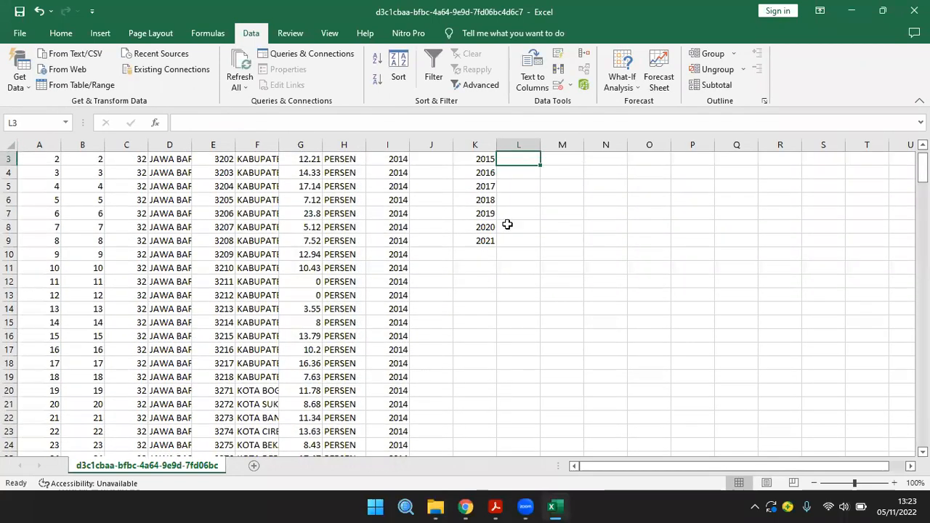
scroll(507, 224, up, 1)
click(530, 172)
Calculate the 2015 average in L3 with an AVERAGE formula over the 2015 percentages, G29:G55.
click(529, 186)
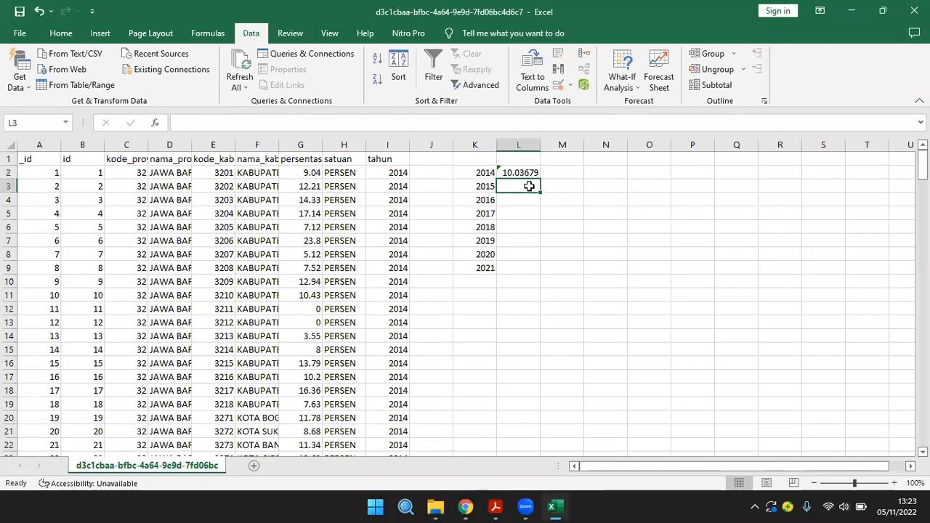
text(=average()
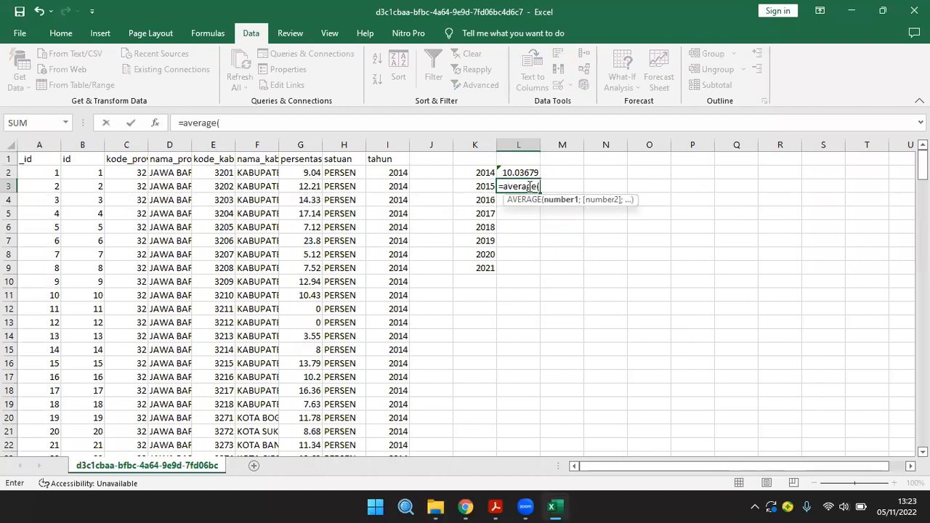
scroll(341, 305, down, 8)
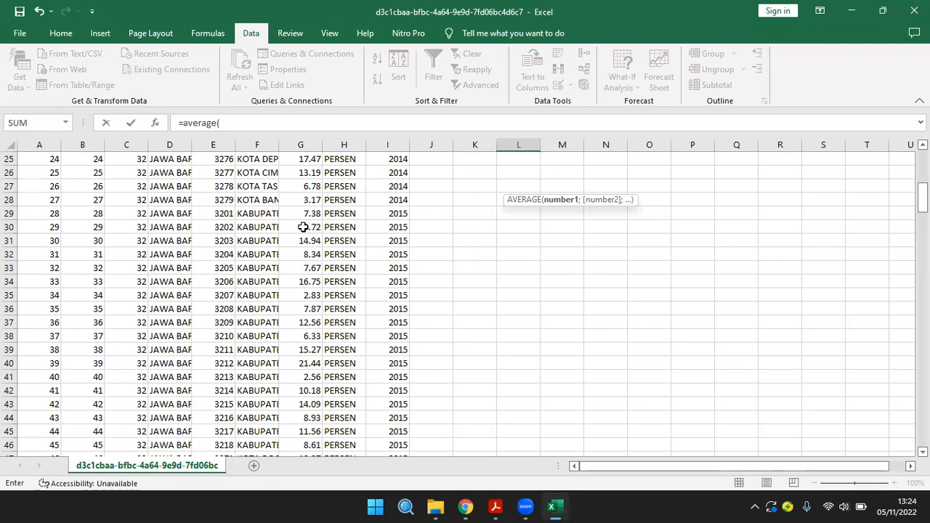
drag(306, 211, 312, 338)
key(Return)
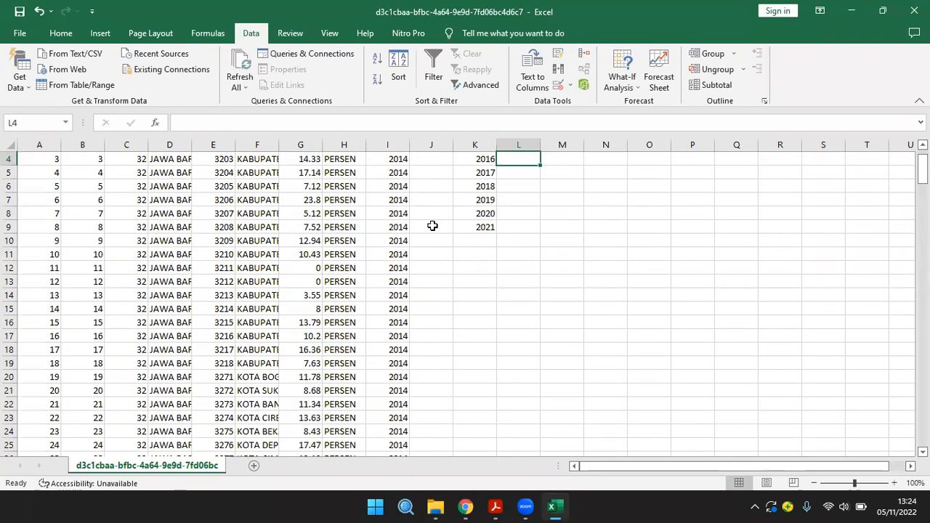
Calculate the 2016 average in L4 with an AVERAGE formula over G56:G82.
text(=average()
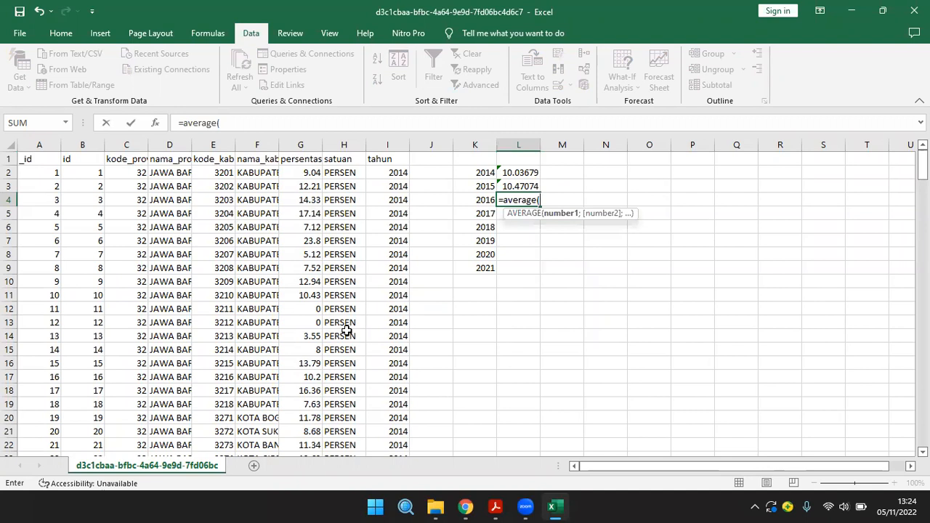
scroll(348, 330, down, 13)
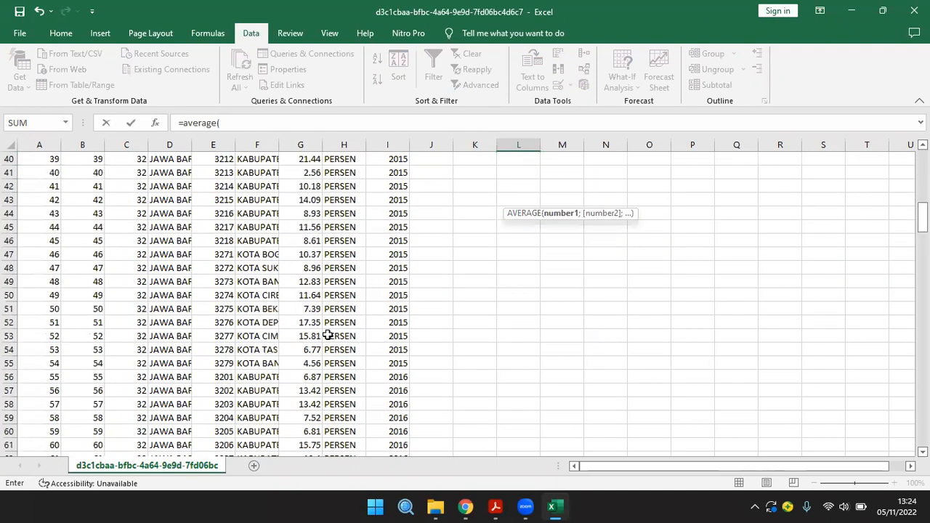
scroll(328, 334, down, 4)
drag(301, 217, 301, 469)
drag(315, 329, 312, 322)
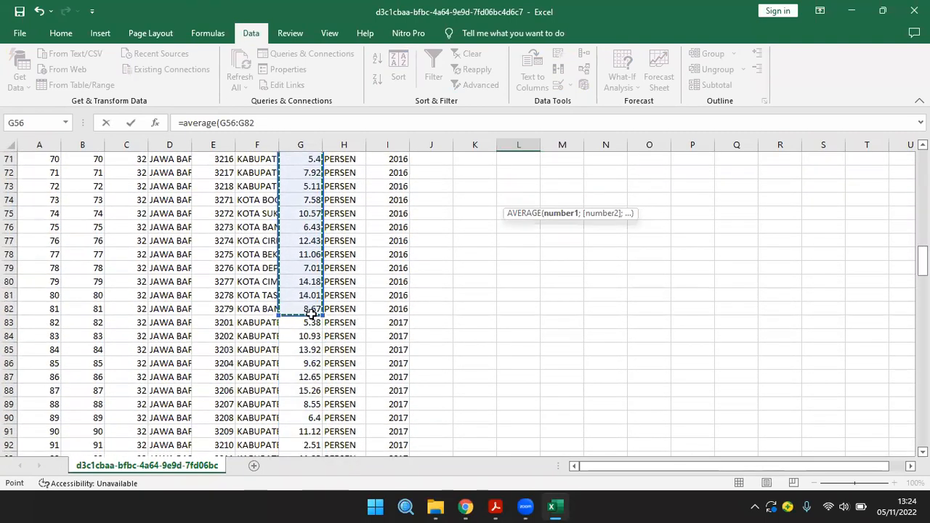
key(Escape)
scroll(499, 232, up, 2)
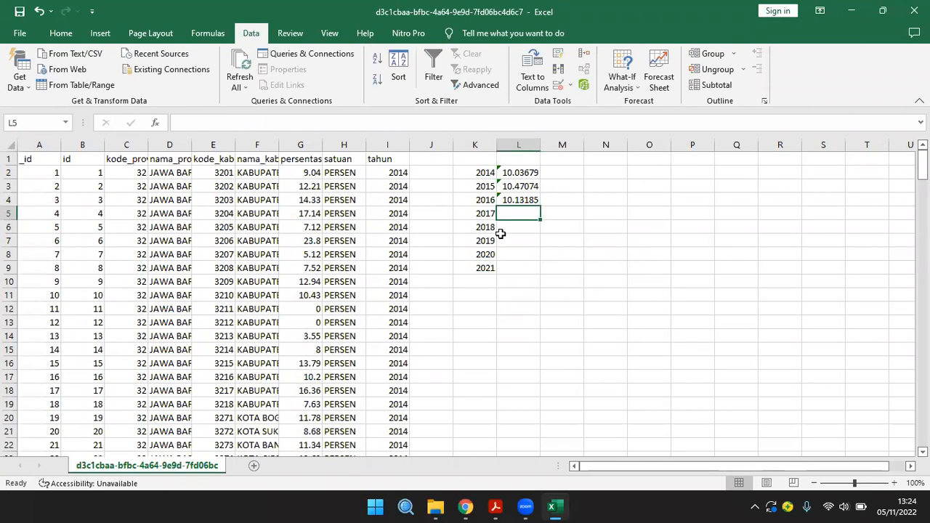
Calculate the 2017 average in L5 with an AVERAGE formula over the 2017 percentages, G83:G109.
text(=average()
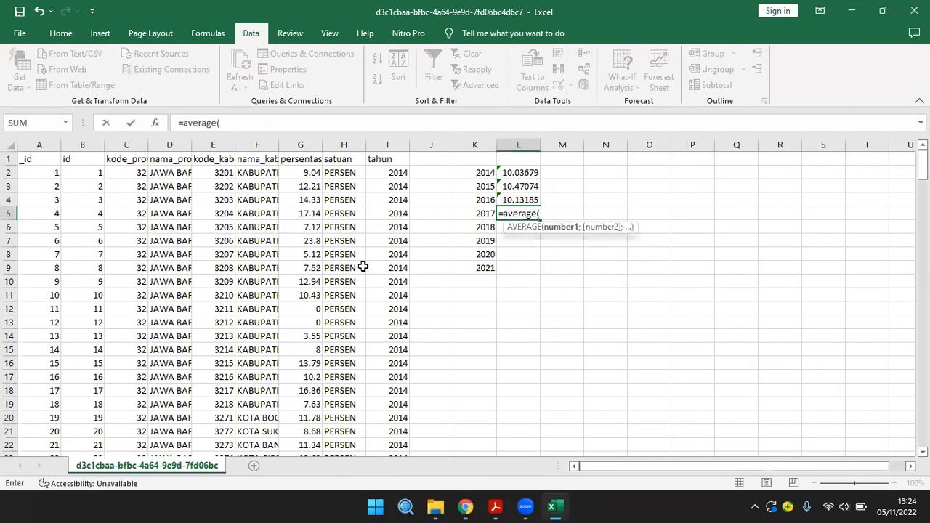
scroll(314, 294, down, 20)
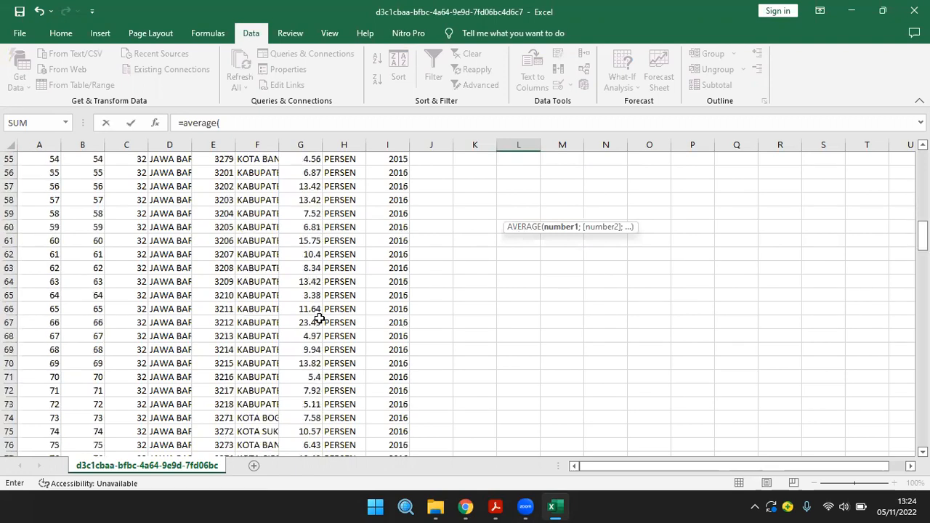
scroll(320, 319, down, 3)
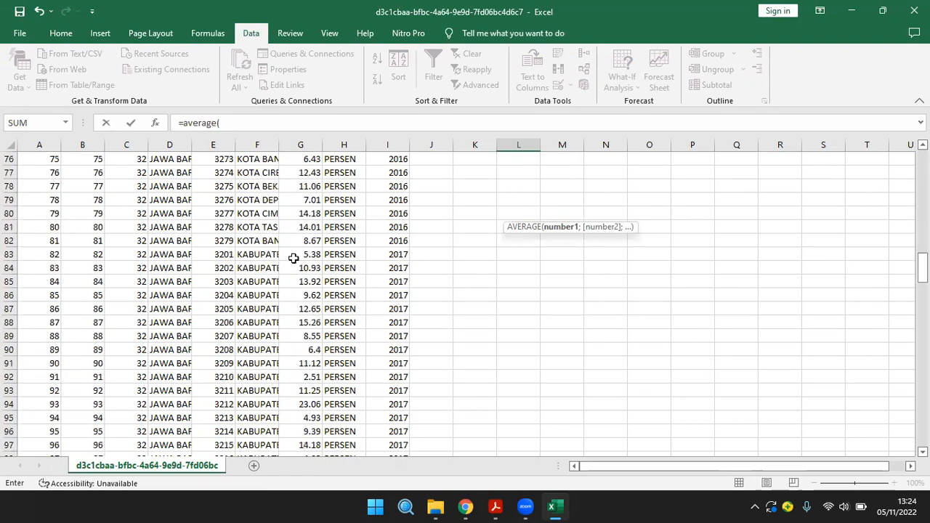
drag(300, 254, 312, 320)
key(Escape)
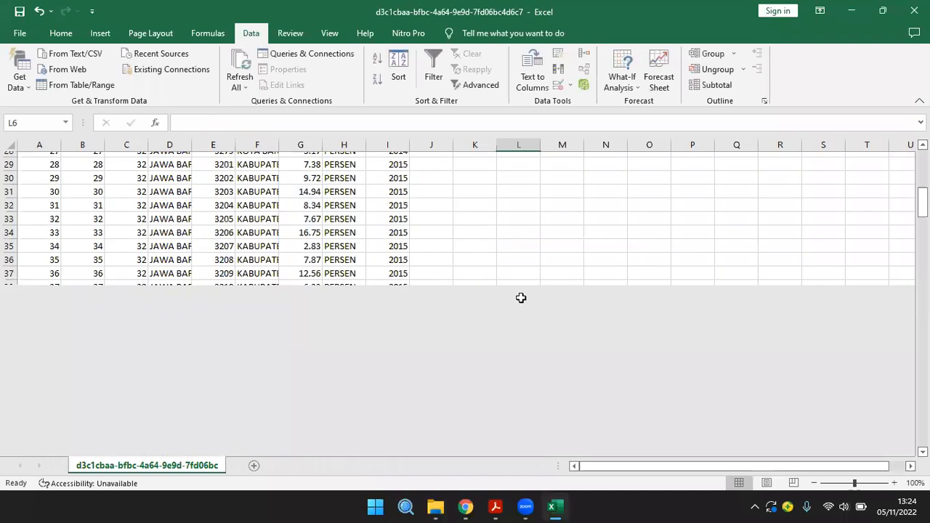
scroll(593, 211, up, 2)
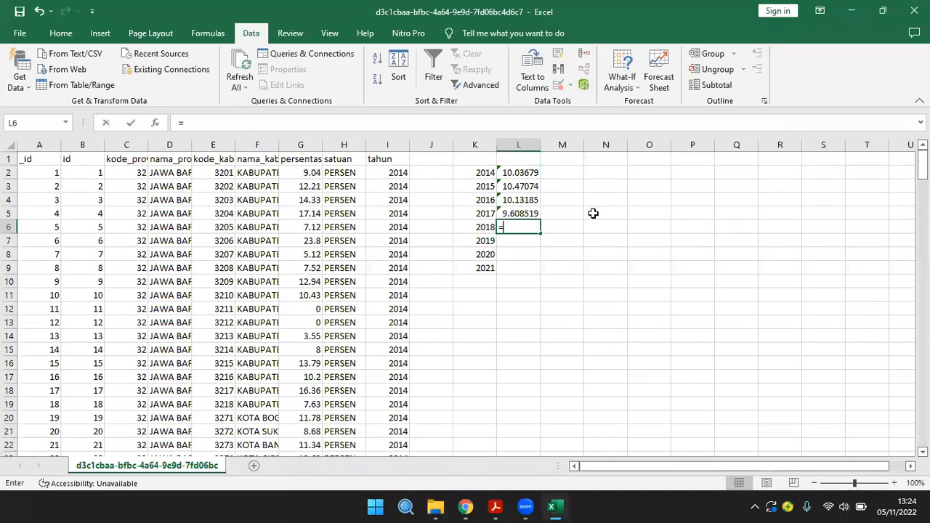
Calculate the 2018 average in L6 with an AVERAGE formula over G110:G136.
text(=avearge()
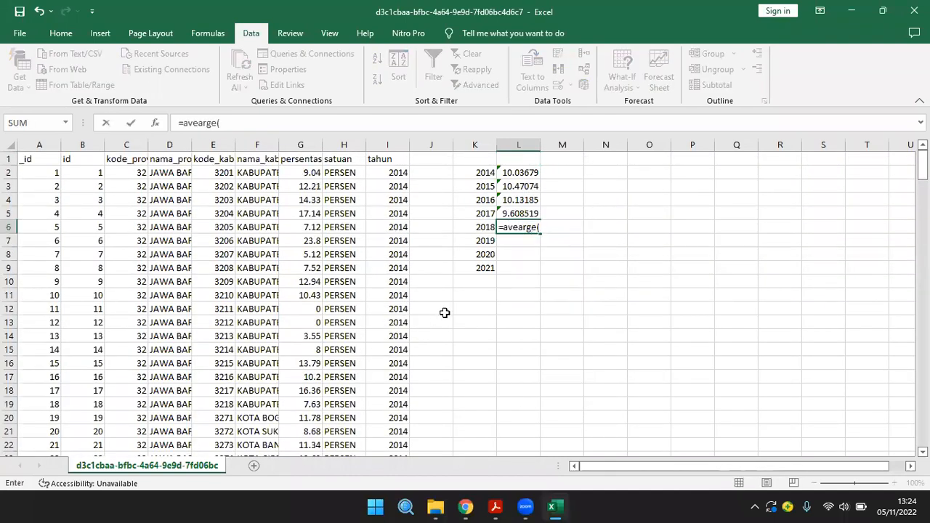
key(BackSpace)
key(BackSpace)
key(BackSpace)
key(BackSpace)
key(BackSpace)
key(BackSpace)
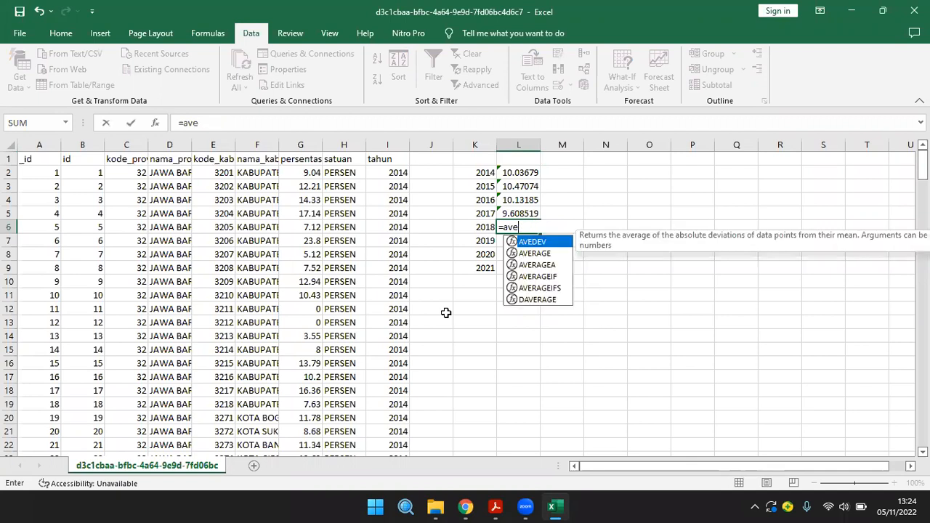
text(rage()
scroll(337, 320, down, 11)
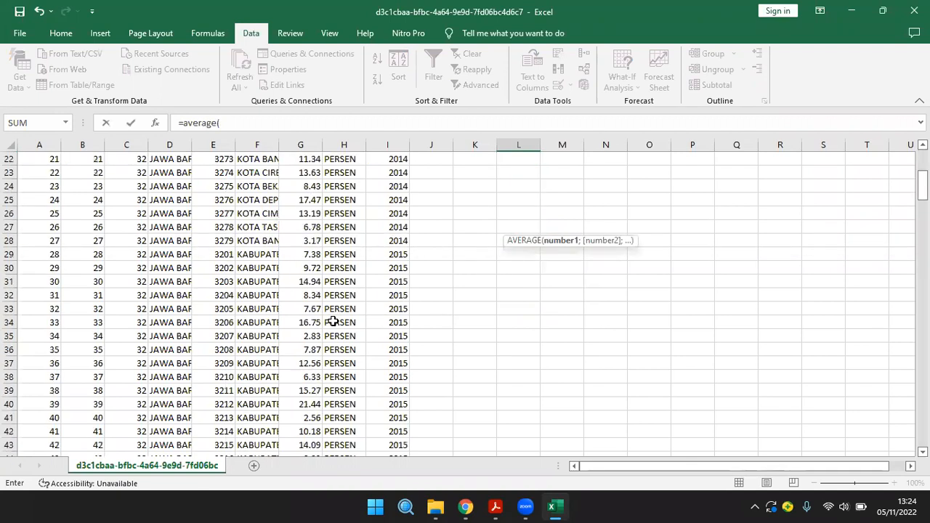
scroll(332, 322, down, 15)
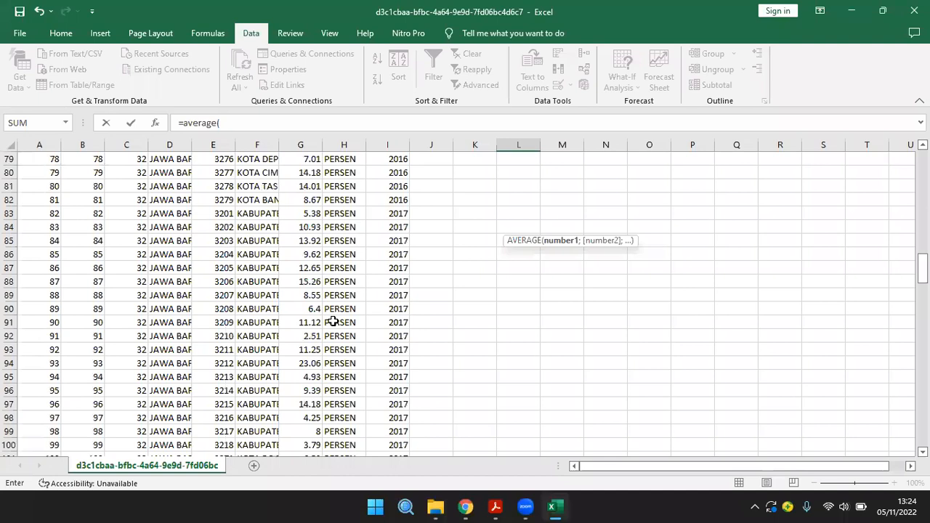
scroll(325, 300, down, 8)
drag(304, 255, 303, 375)
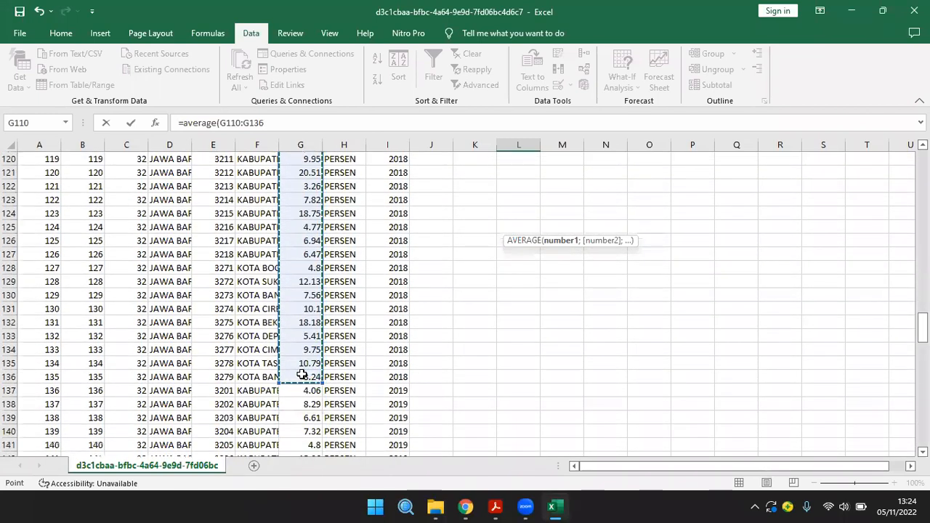
key(Escape)
scroll(409, 294, up, 1)
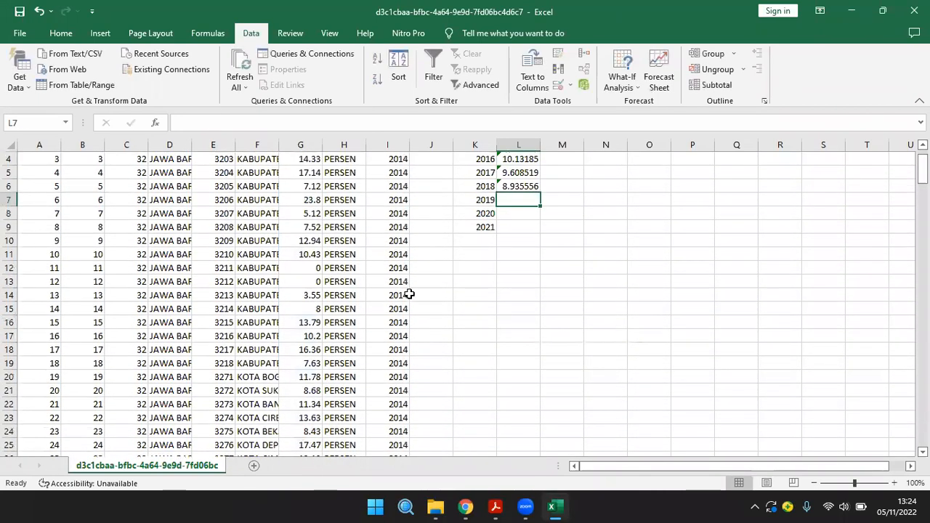
Enter an AVERAGE formula over G110:G136 in L7 for the year 2019.
text(=average()
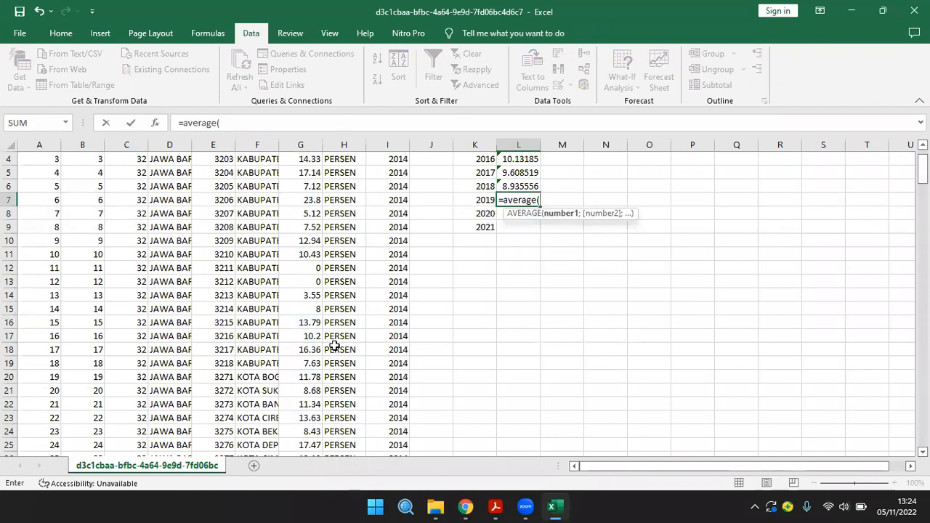
scroll(334, 347, down, 2)
scroll(320, 350, down, 14)
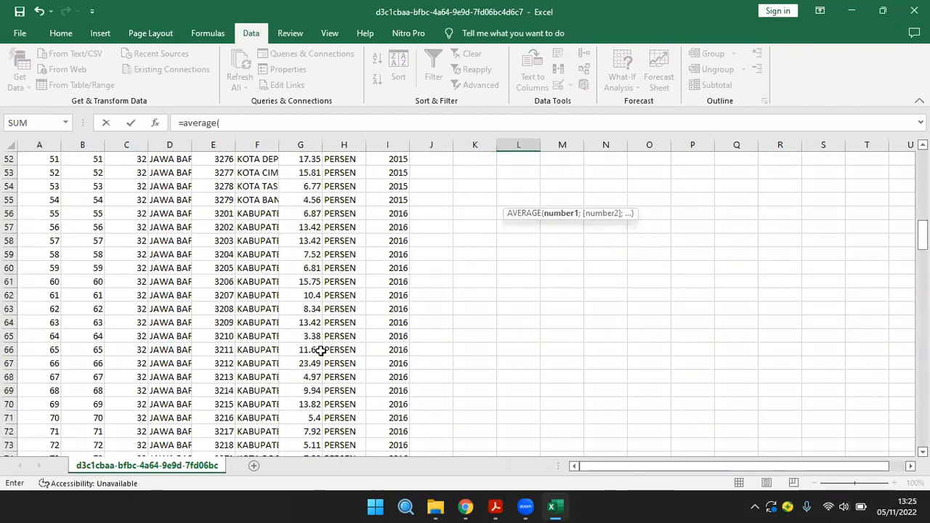
scroll(320, 351, down, 10)
scroll(318, 335, down, 6)
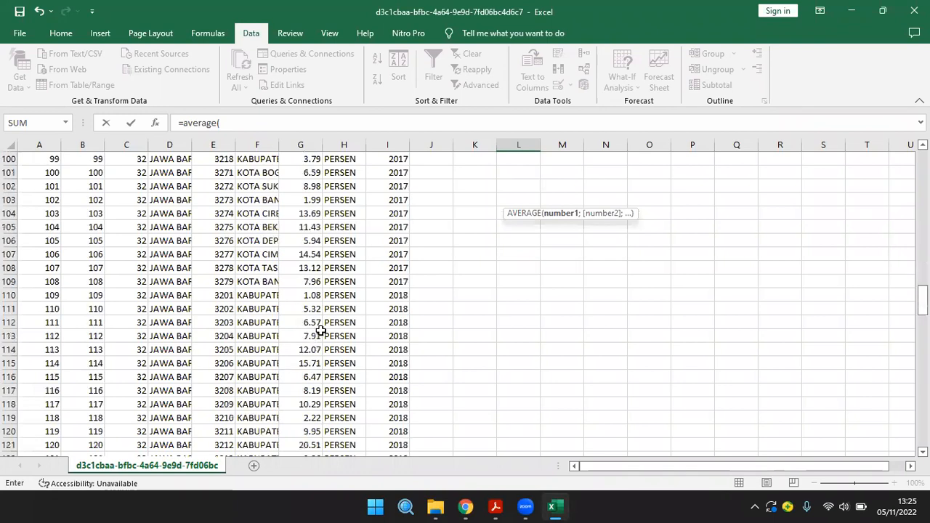
drag(308, 301, 304, 445)
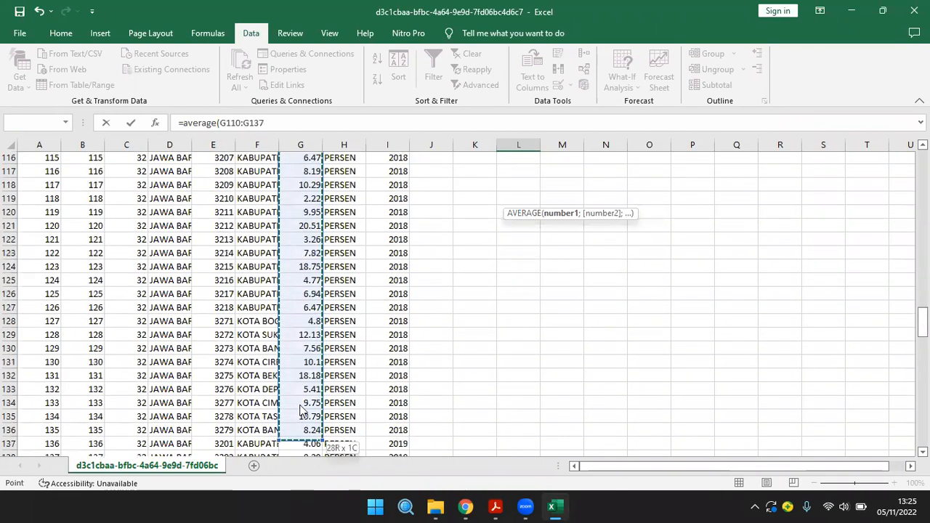
drag(305, 413, 306, 418)
text())
key(Return)
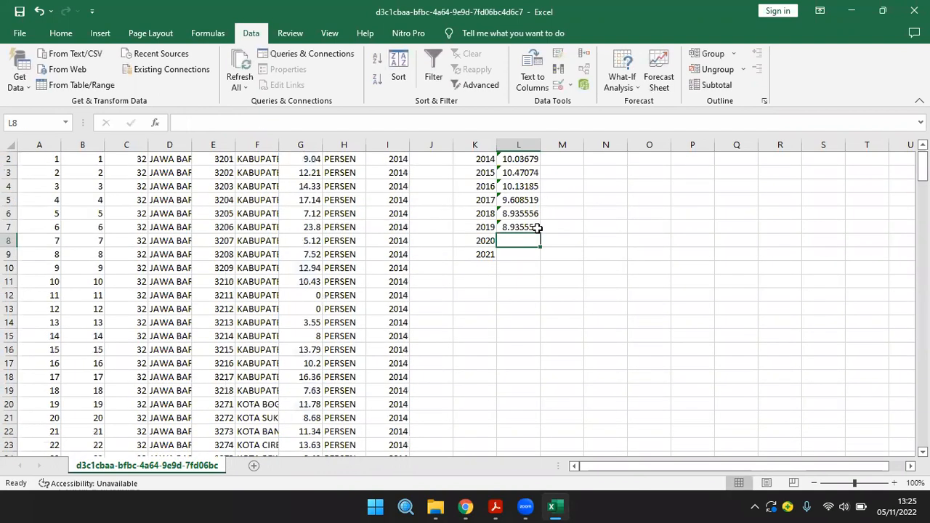
Replace the formula in L7 with an AVERAGE of the 2019 percentages in column G.
click(538, 229)
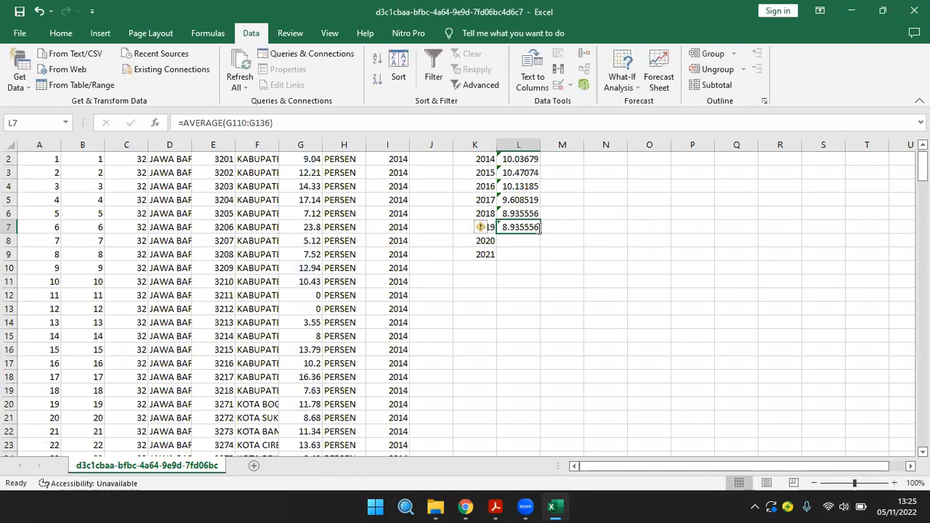
text(=averga)
text(e()
key(BackSpace)
key(BackSpace)
key(BackSpace)
key(BackSpace)
key(BackSpace)
text(age()
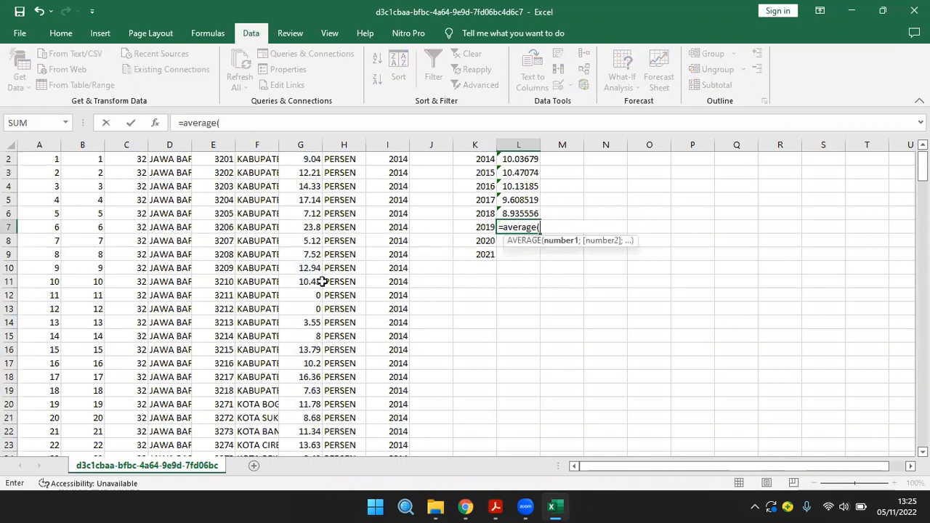
scroll(322, 333, down, 6)
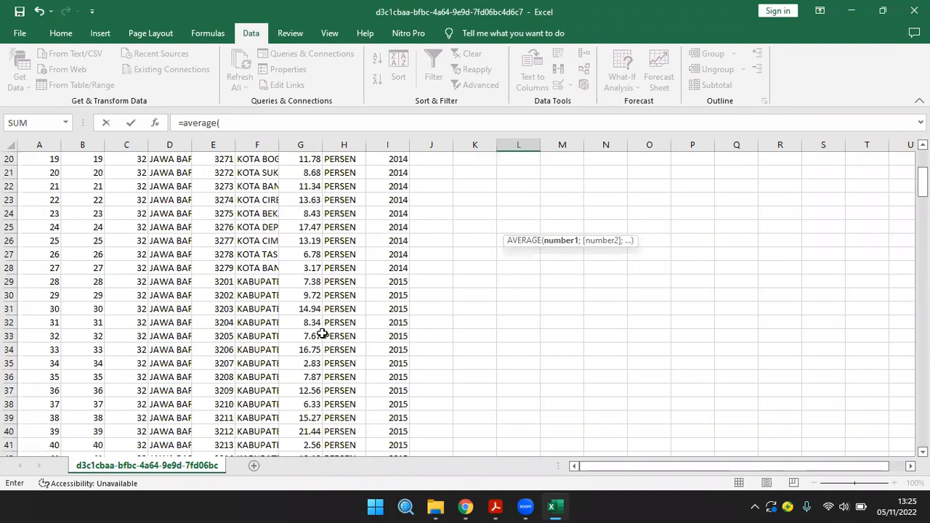
Complete the 2019 AVERAGE formula in L7 with the percentage range G137:G163.
scroll(322, 333, down, 20)
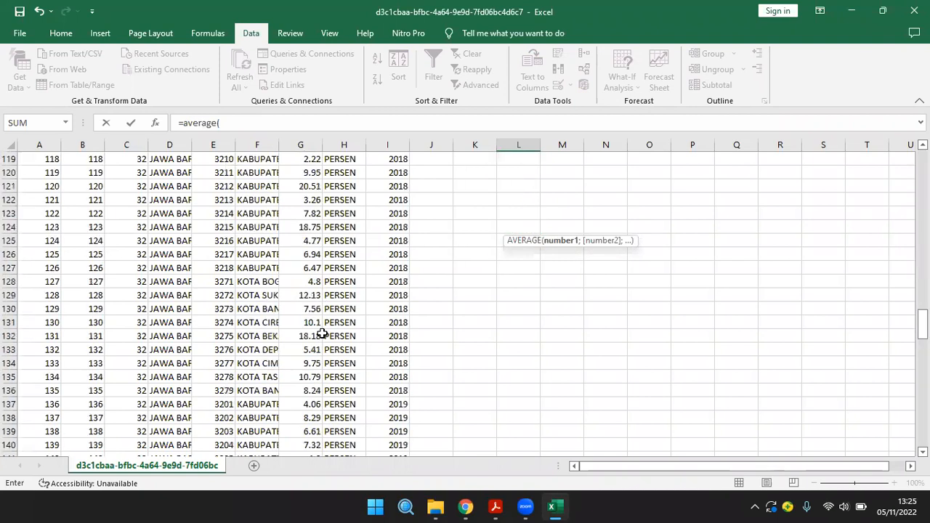
scroll(299, 247, down, 4)
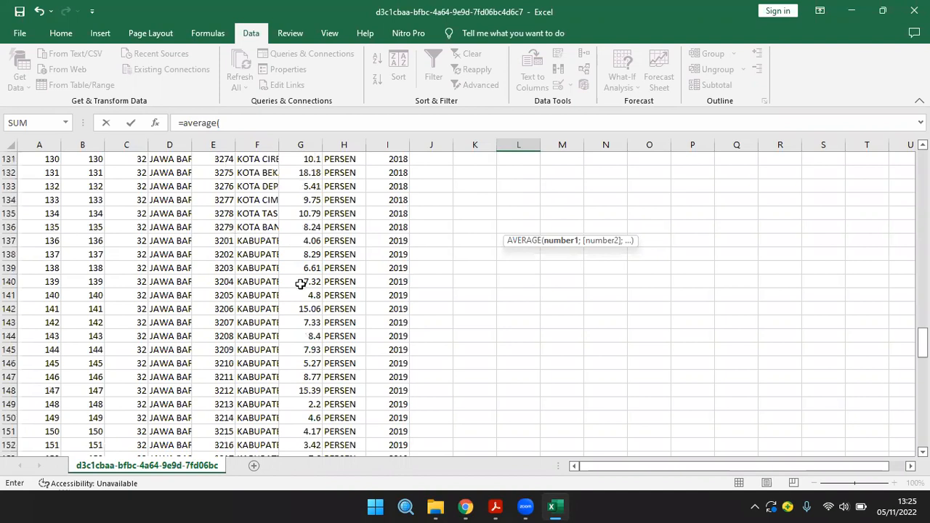
drag(300, 240, 306, 429)
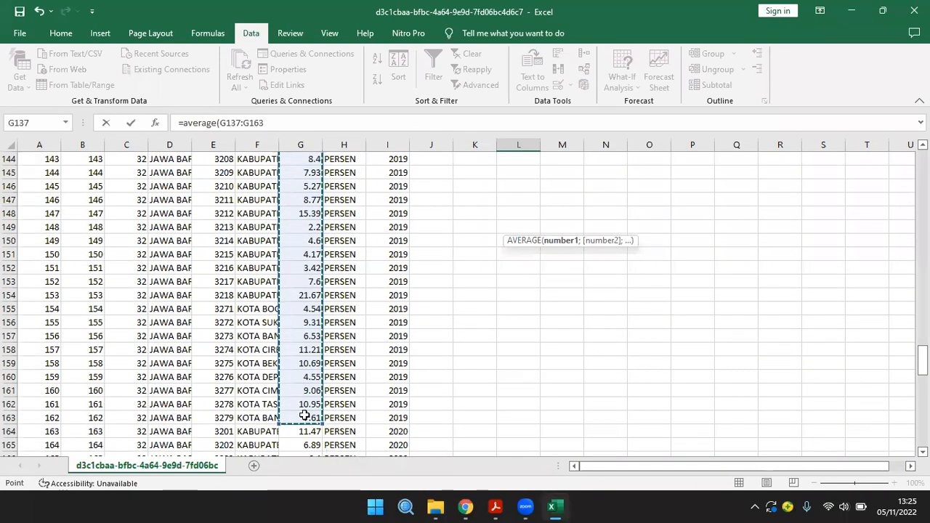
key(Return)
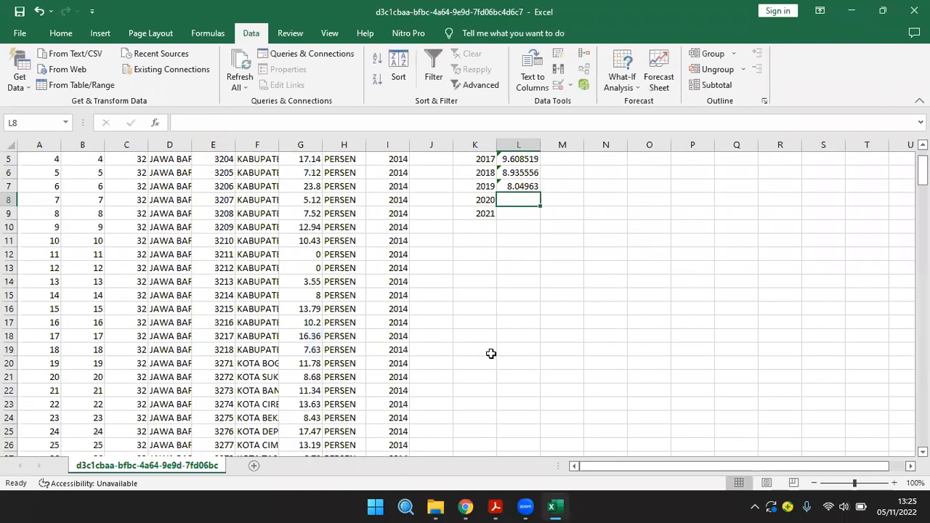
Calculate the 2020 average percentage in L8 with AVERAGE over G164:G190.
text(=ave)
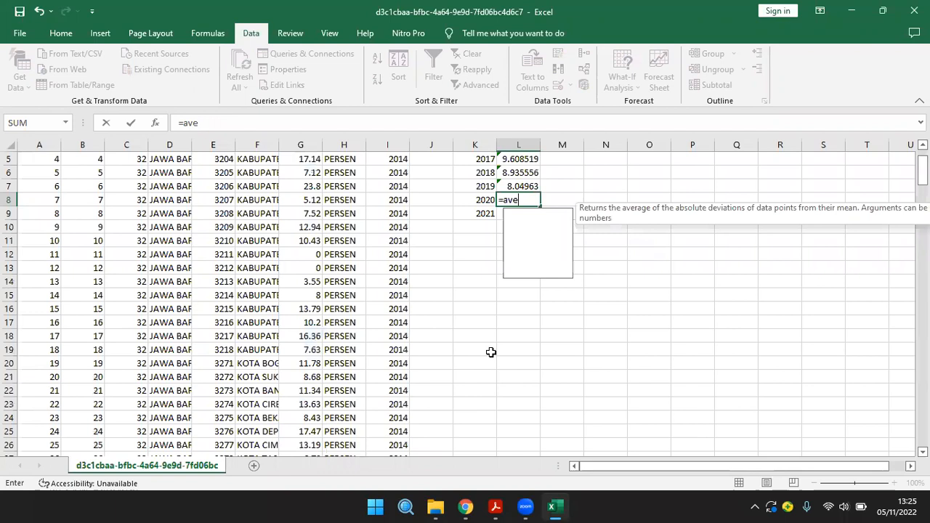
text(rage()
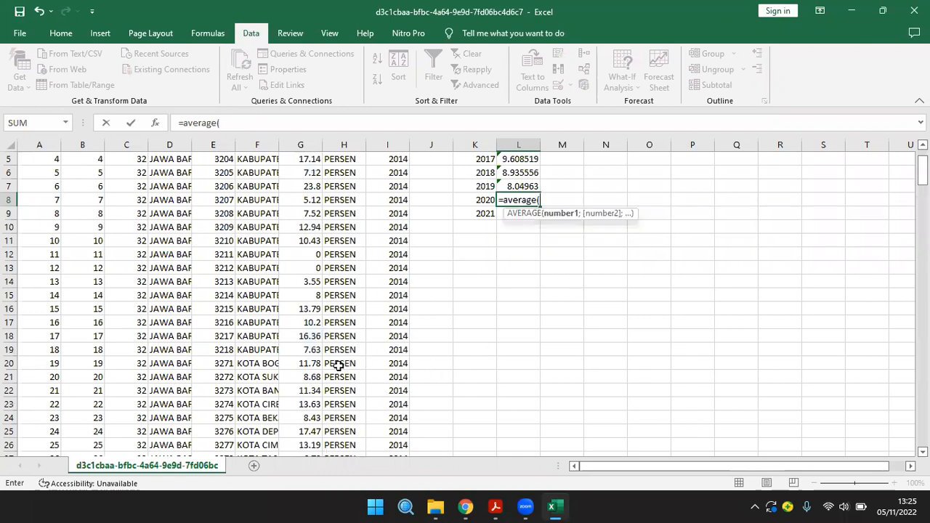
scroll(338, 366, down, 20)
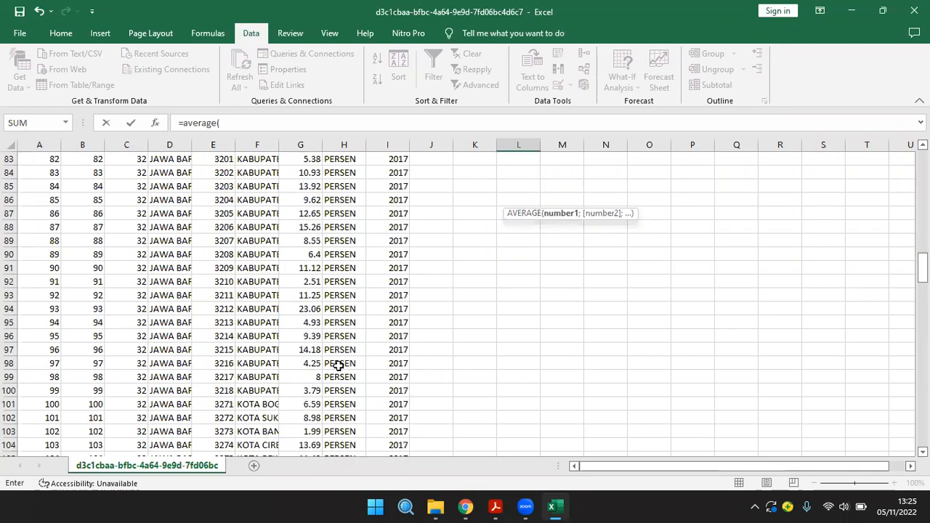
scroll(338, 371, down, 14)
scroll(338, 370, down, 9)
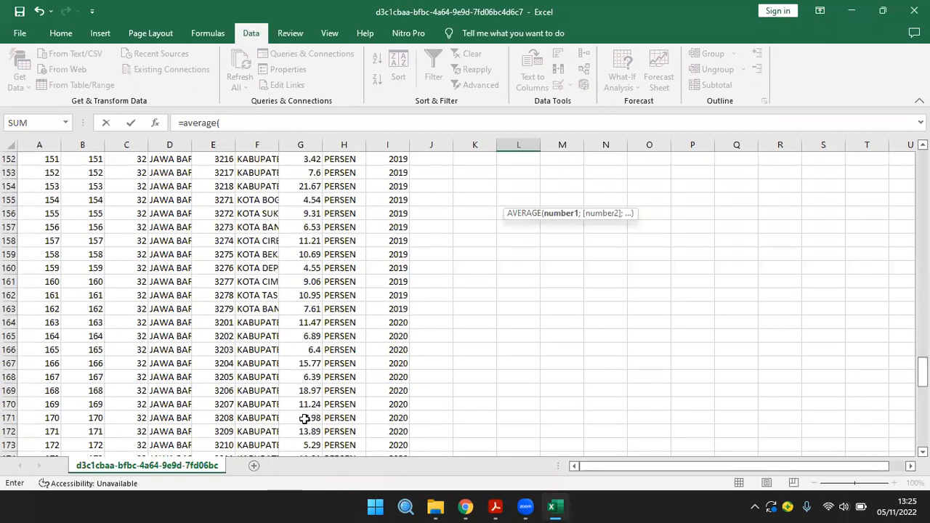
drag(300, 322, 306, 419)
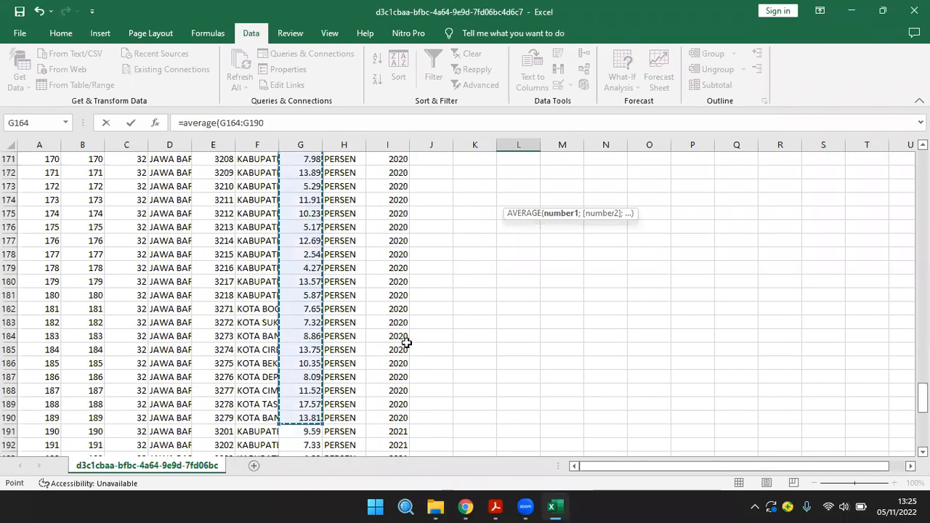
key(Return)
Calculate the 2021 average percentage in L9 with AVERAGE over G191:G217.
text(=)
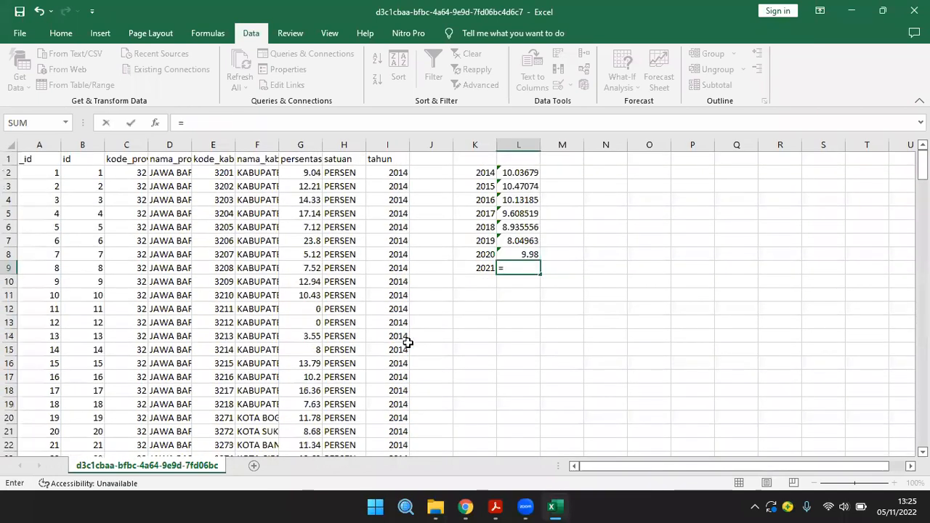
text(average()
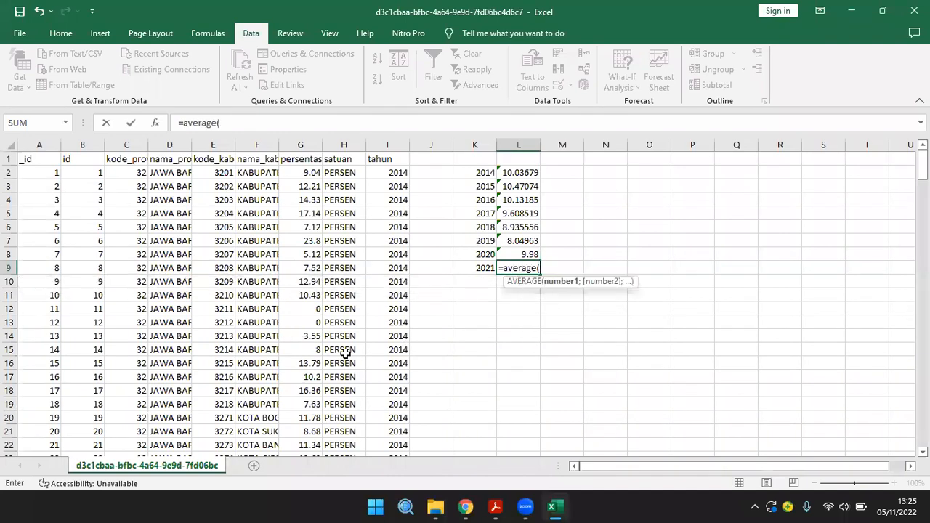
scroll(345, 356, down, 3)
scroll(345, 359, down, 12)
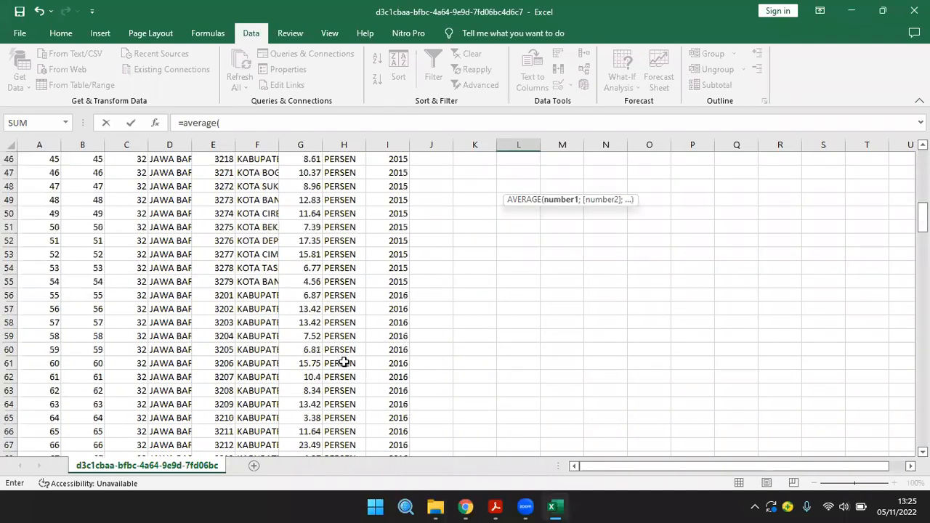
scroll(345, 362, down, 20)
scroll(341, 359, down, 20)
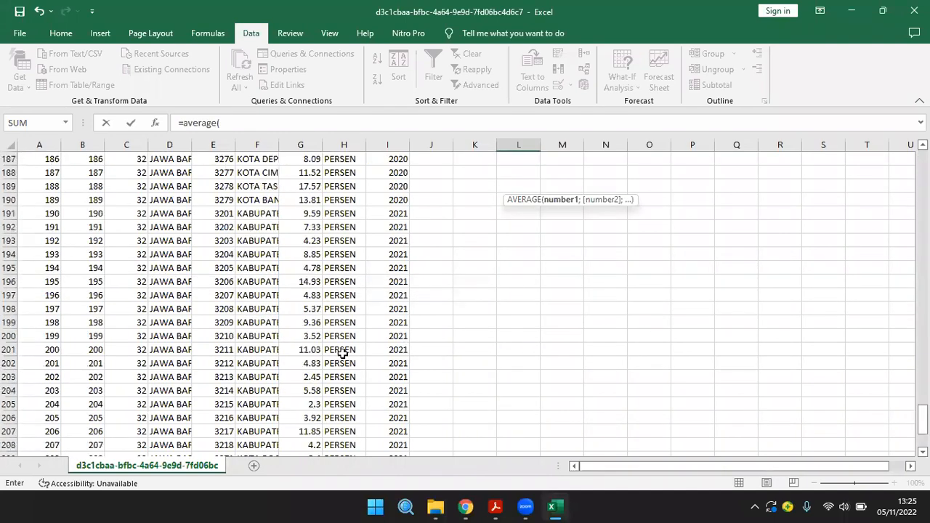
drag(303, 214, 303, 227)
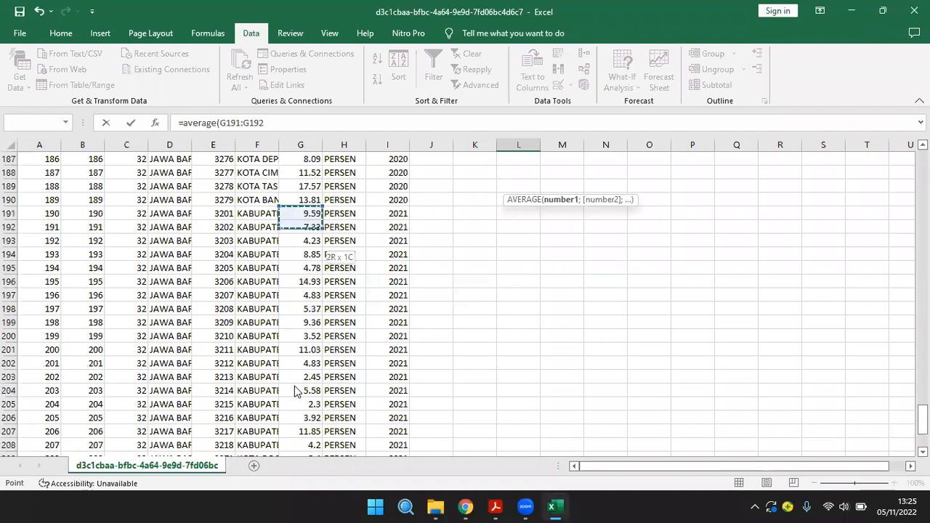
drag(292, 487, 307, 432)
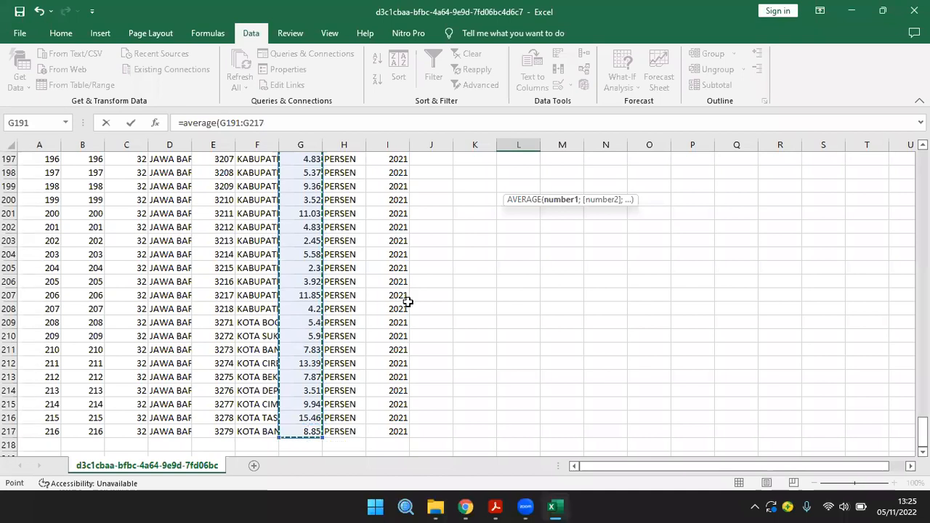
key(Return)
click(615, 304)
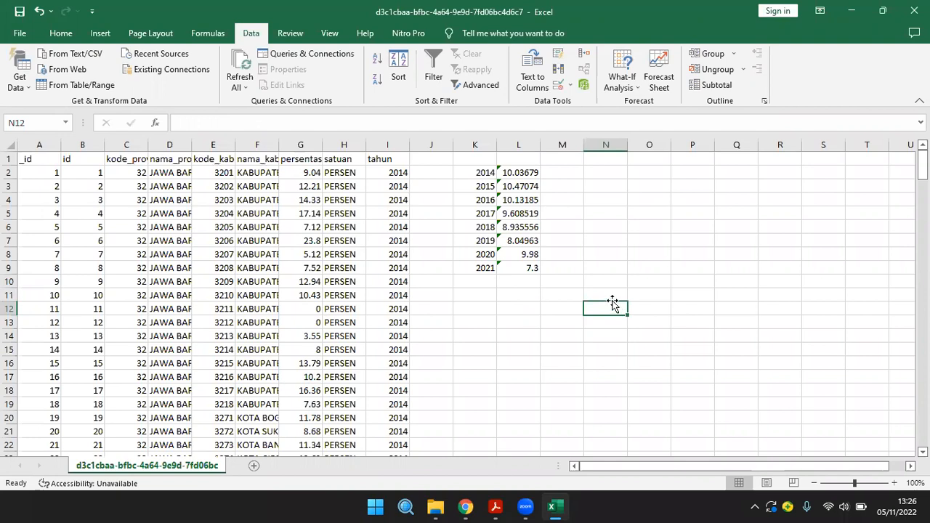
Switch to Chrome, search for "google trends" in the empty new tab, and open the Google Trends site from the results.
key(alt+Tab)
click(346, 12)
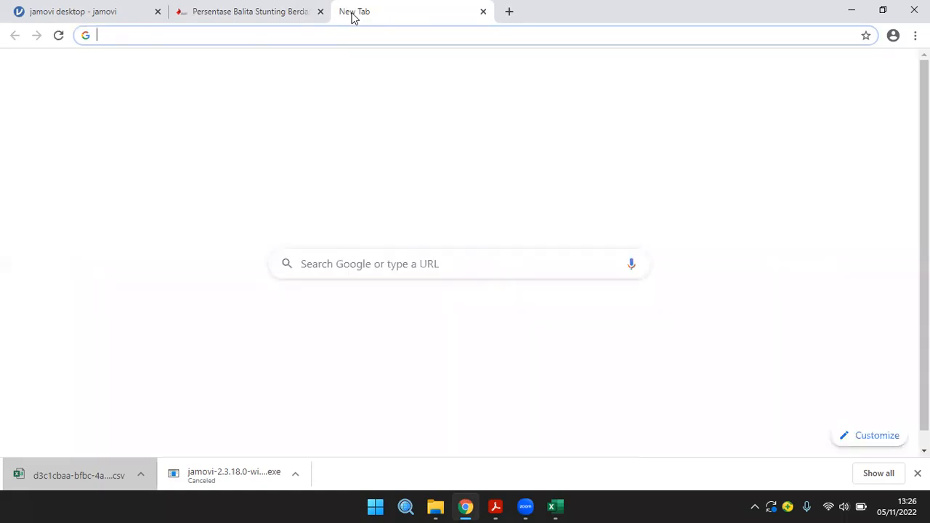
text(googl)
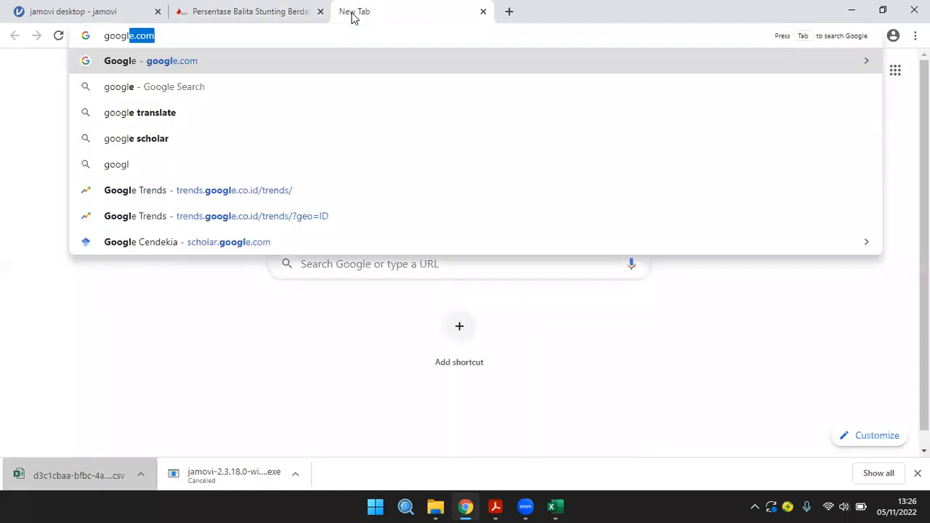
text(e tre)
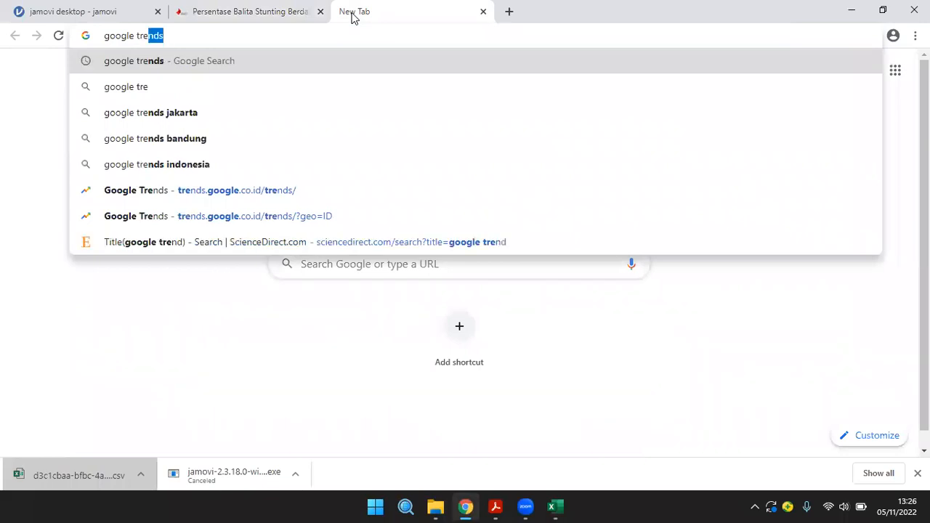
key(Return)
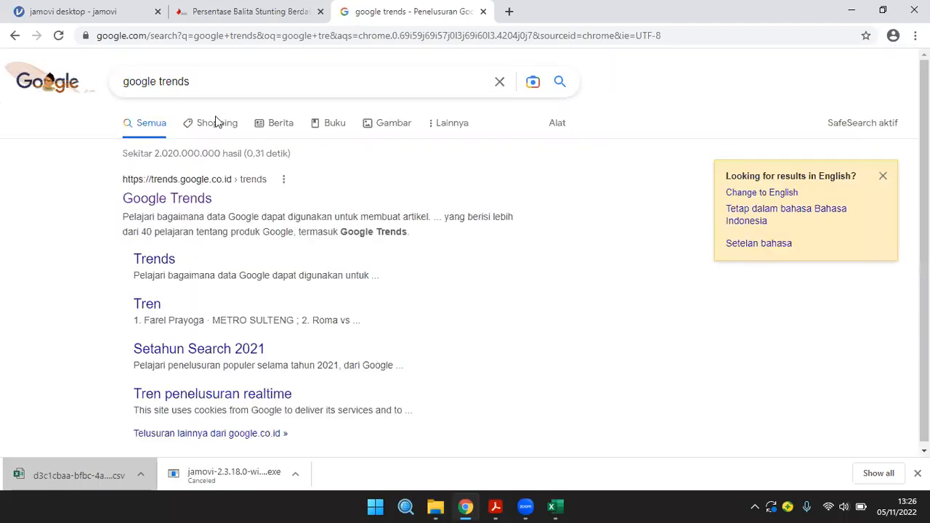
click(202, 201)
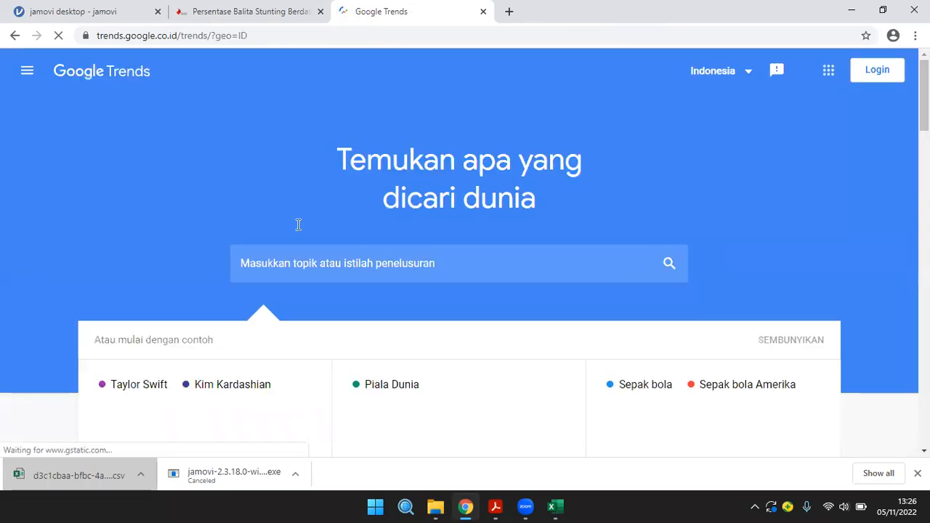
Explore the search term "balita stunting" in Google Trends.
click(326, 273)
text(balita)
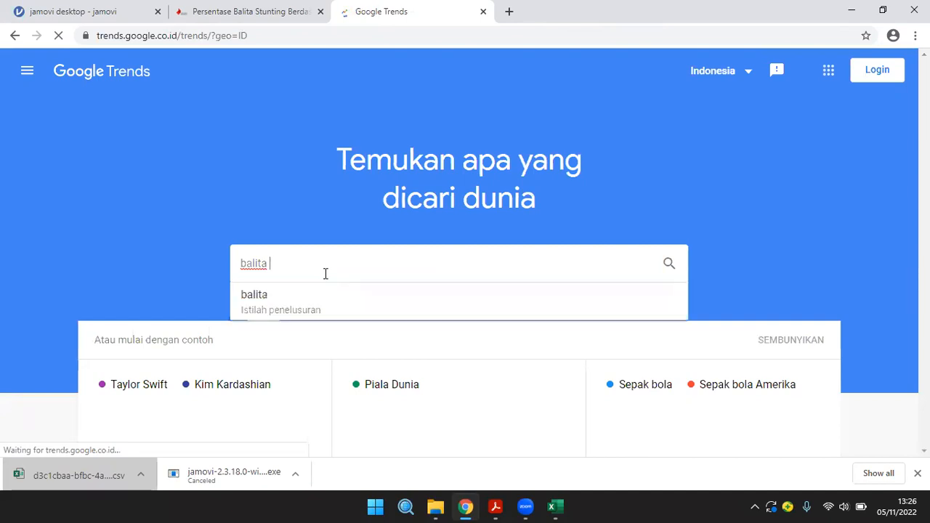
text(stunt)
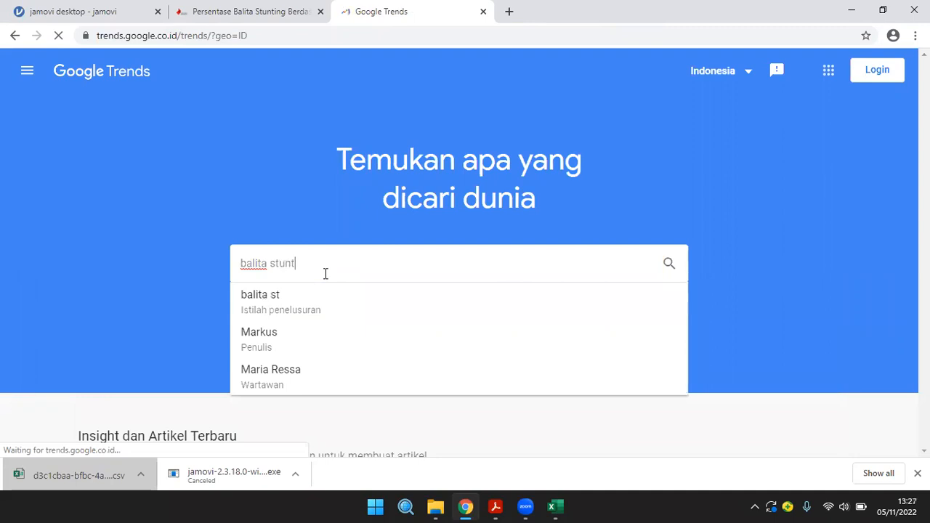
text(ing)
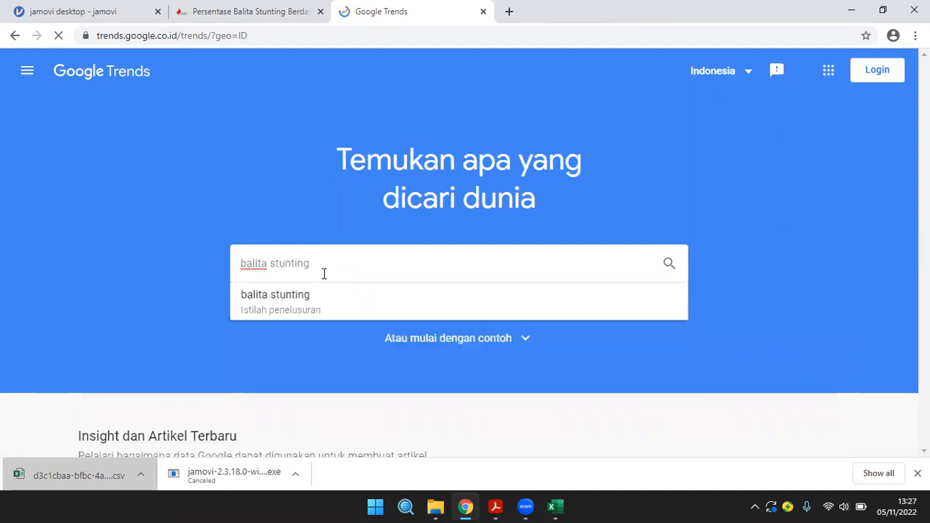
click(276, 308)
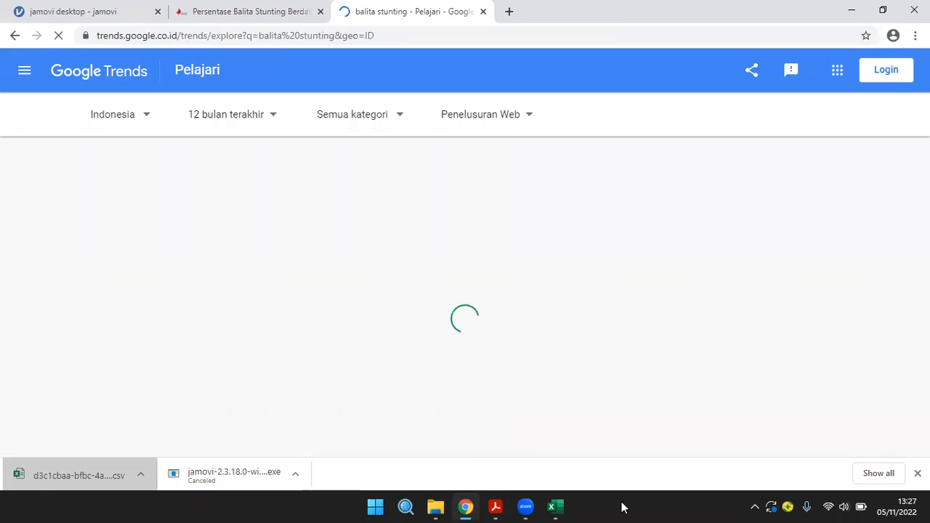
click(565, 507)
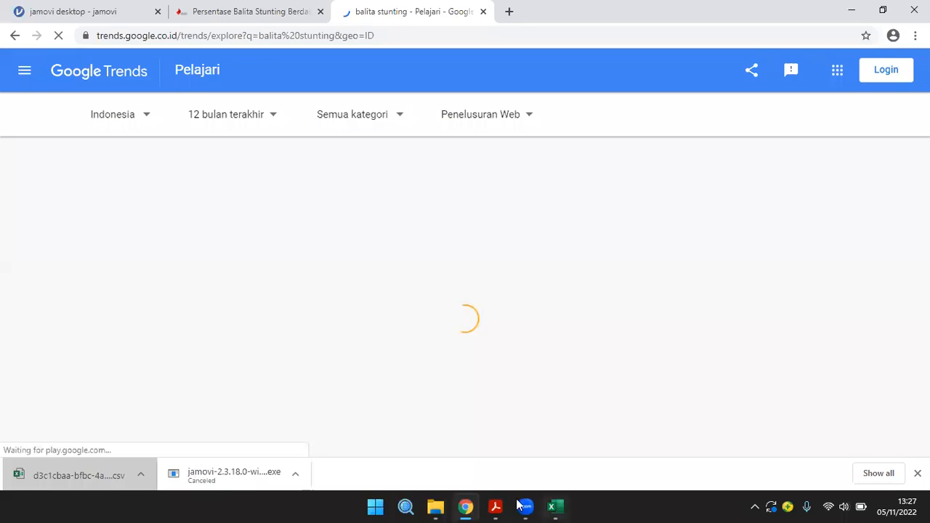
key(alt+Tab)
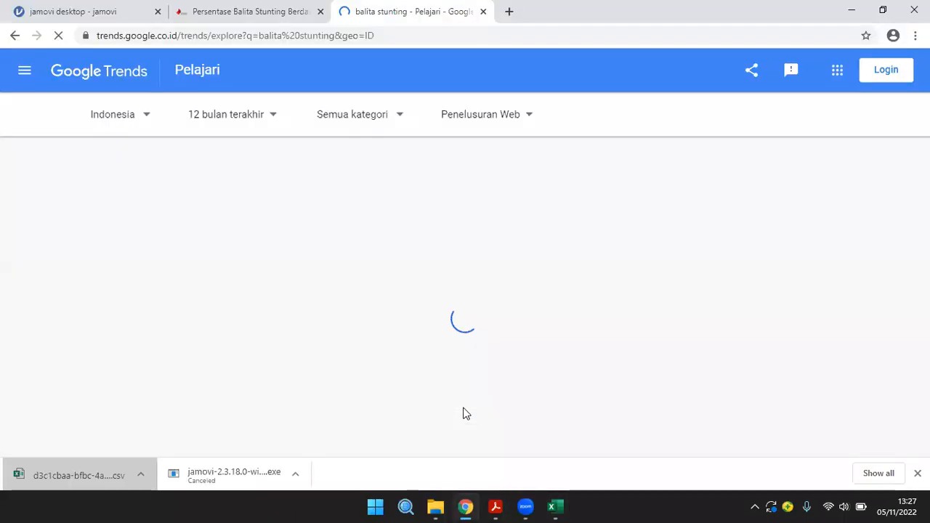
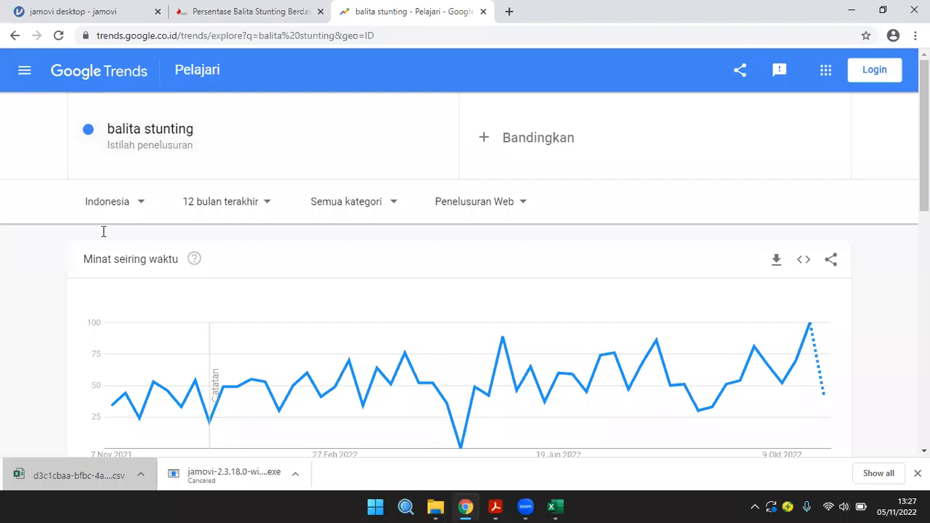
Open a custom time range for the "balita stunting" trend and set its start date to 1/1/2014.
click(53, 250)
scroll(438, 305, down, 3)
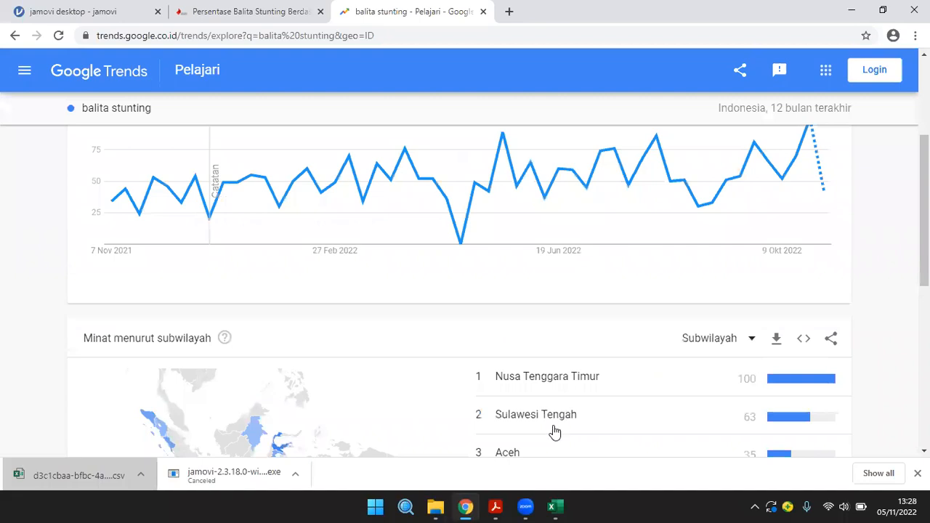
scroll(550, 400, down, 2)
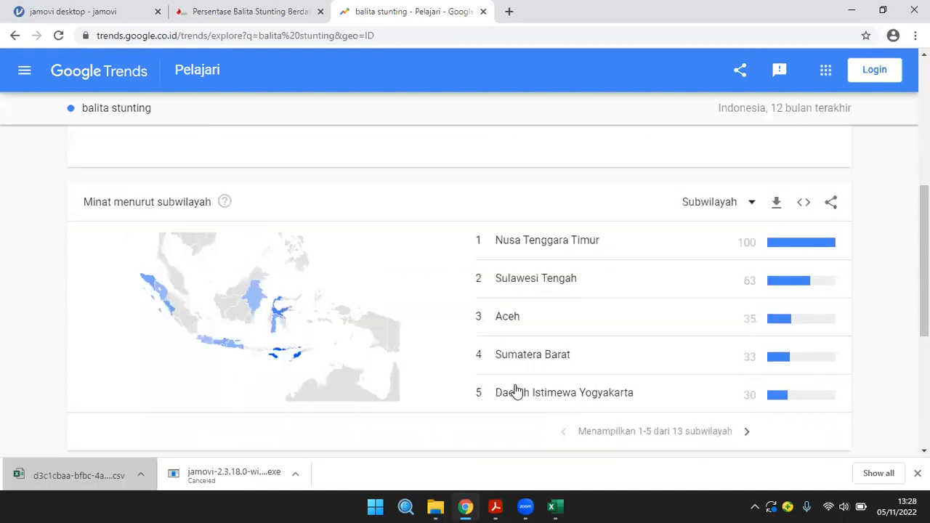
scroll(296, 228, up, 5)
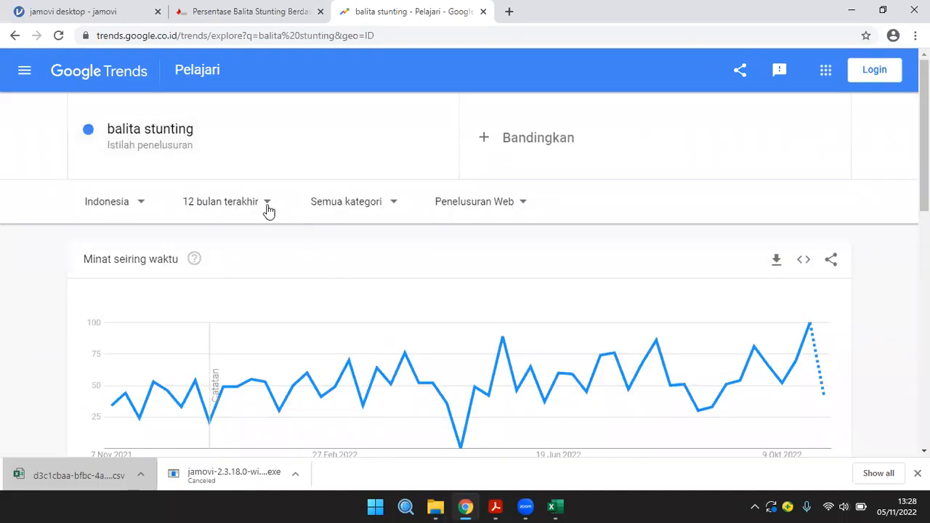
click(268, 210)
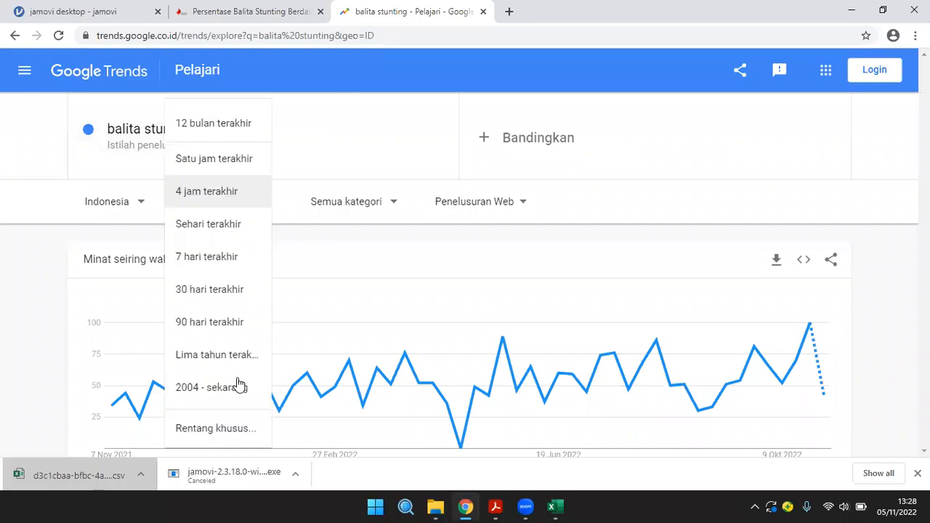
click(314, 427)
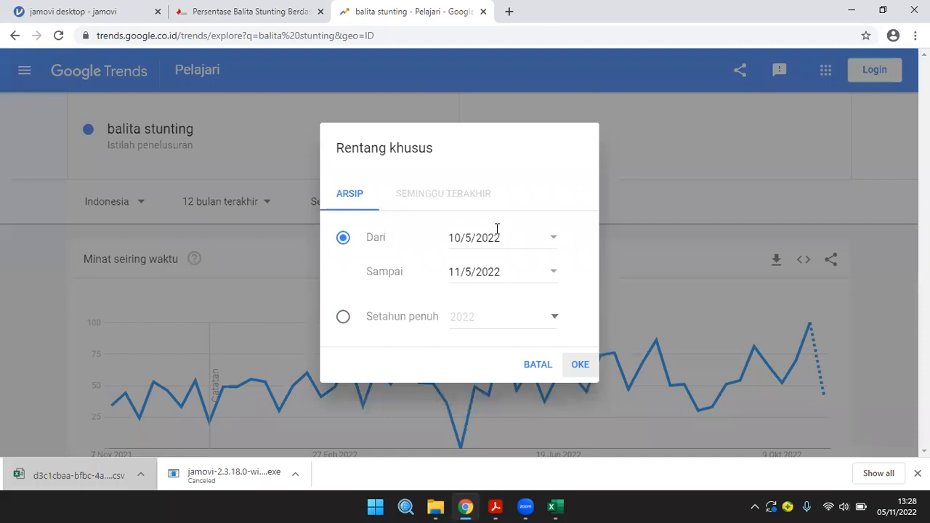
click(482, 238)
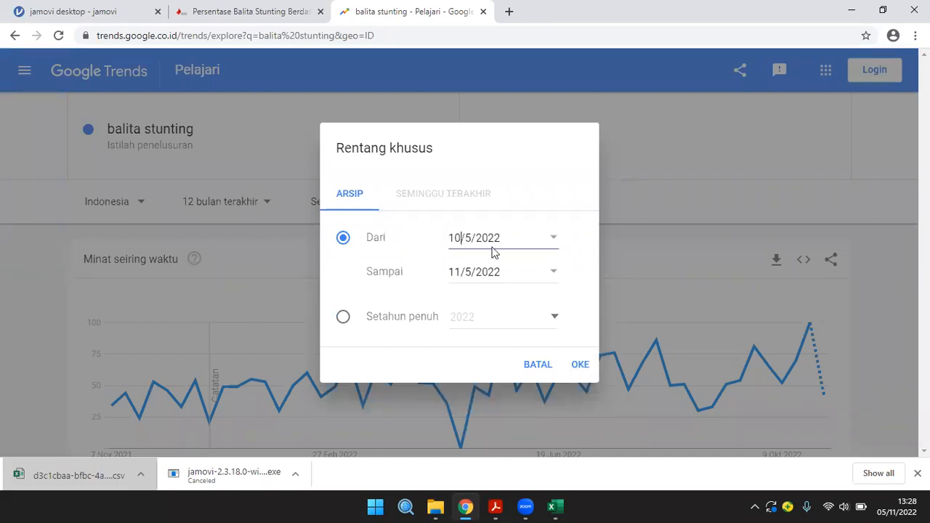
key(BackSpace)
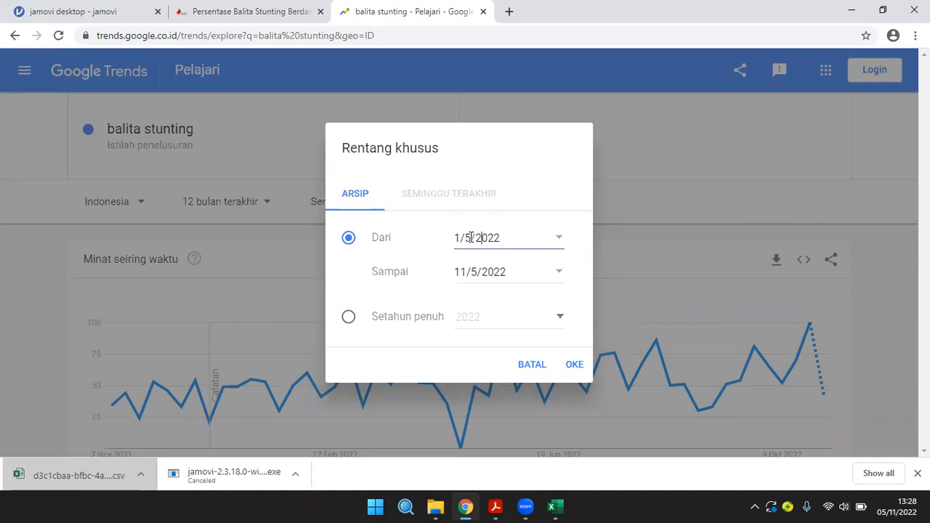
key(BackSpace)
text(1)
key(BackSpace)
key(BackSpace)
text(14)
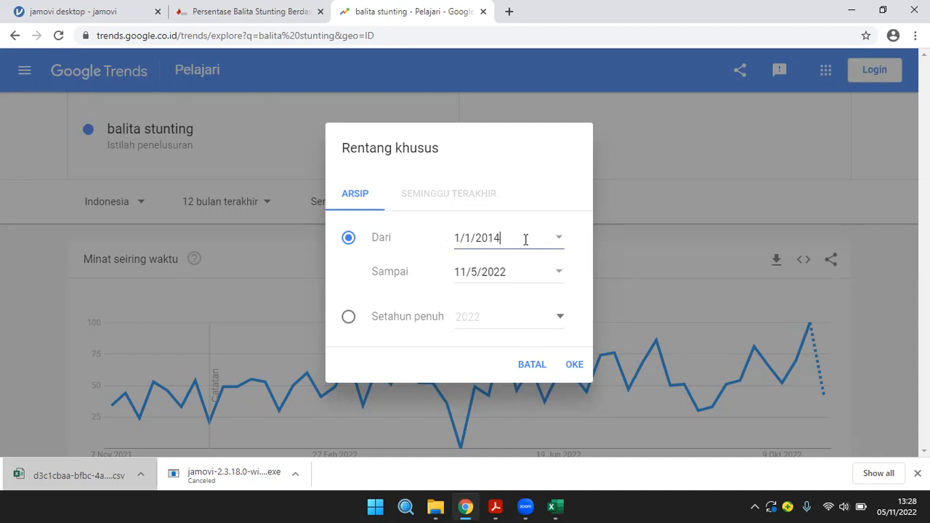
Set the custom range's end date to 12/31/2021 and apply the range.
click(469, 273)
key(BackSpace)
text(2)
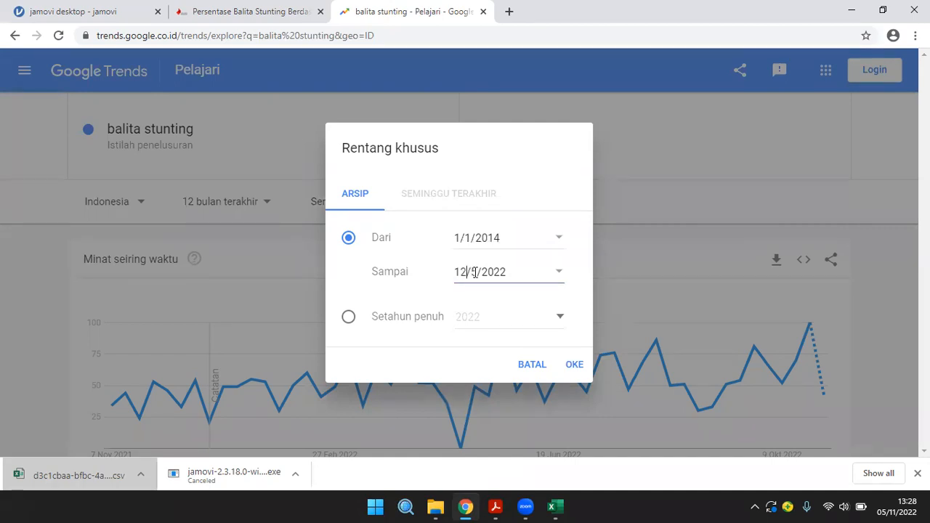
click(478, 272)
key(BackSpace)
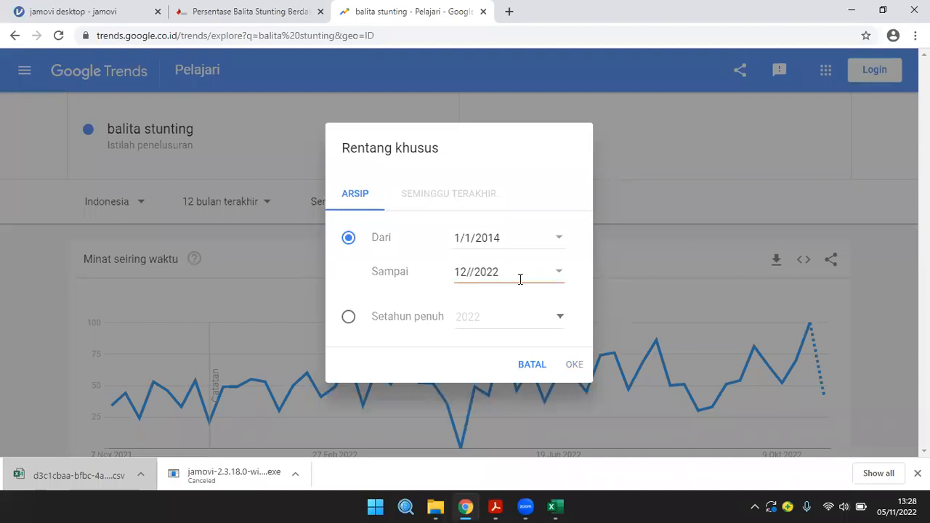
text(31)
key(BackSpace)
text(1)
click(576, 367)
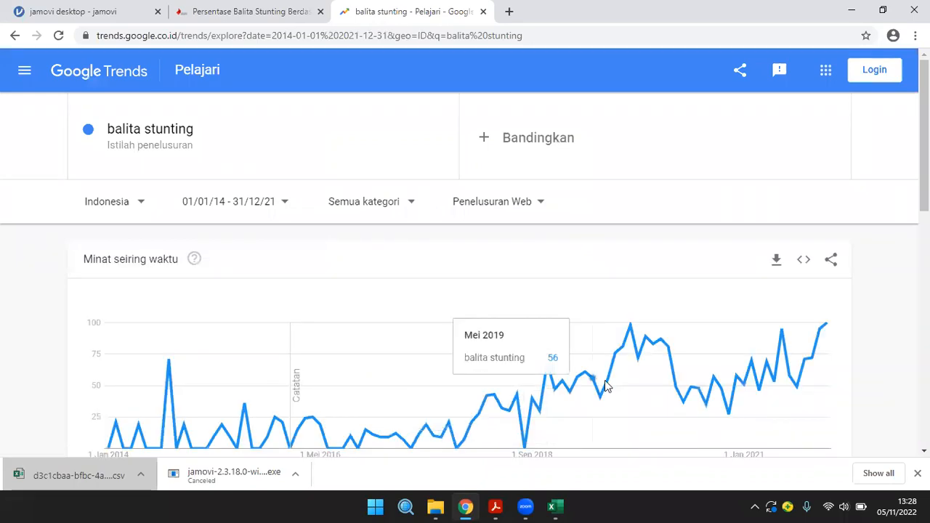
Narrow the "balita stunting" results to Jawa Barat using the subregion map and download the interest-over-time data as CSV.
scroll(604, 385, down, 5)
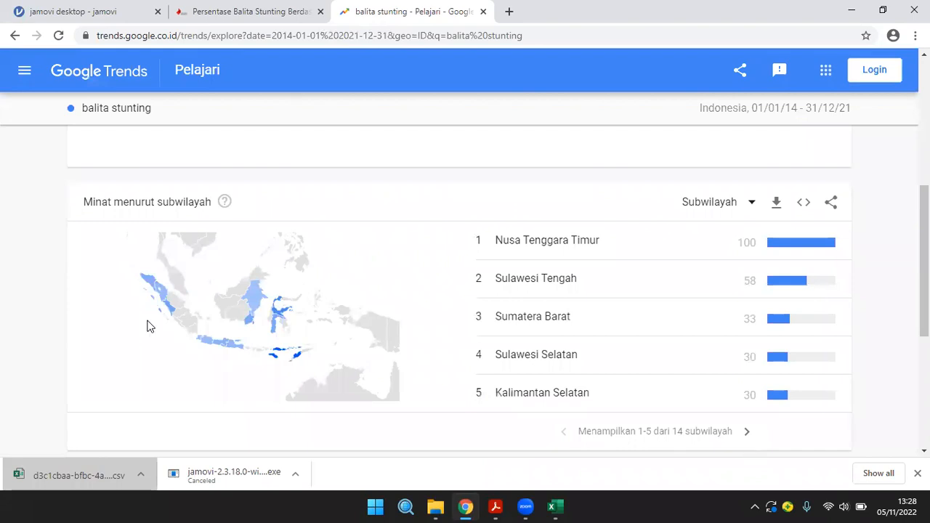
click(207, 344)
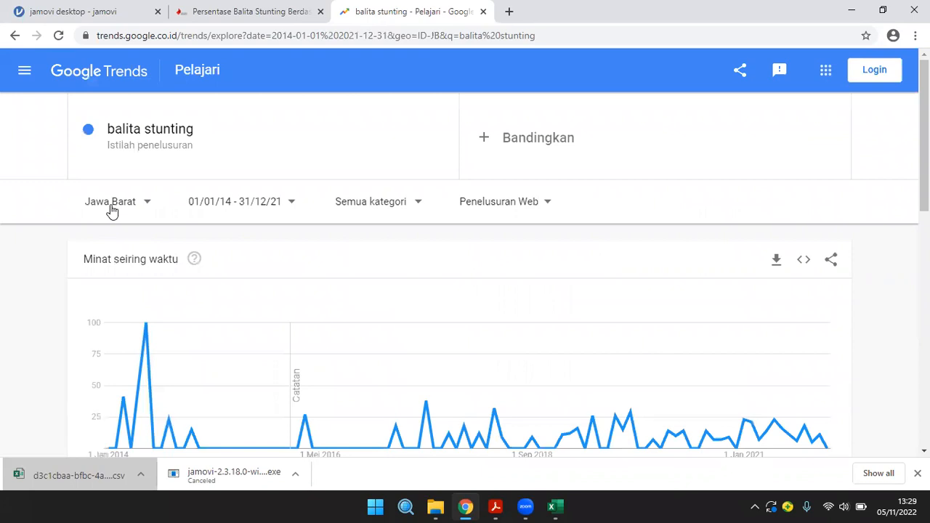
scroll(79, 283, down, 1)
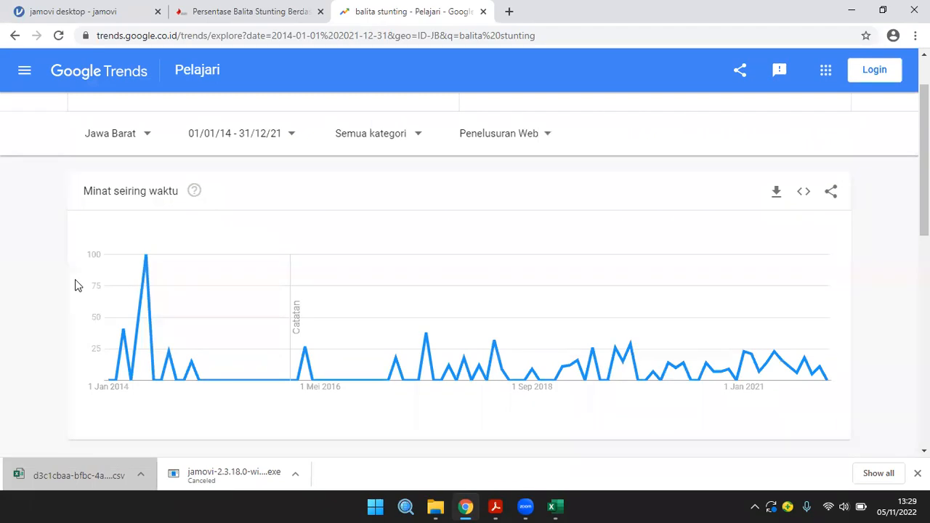
click(777, 193)
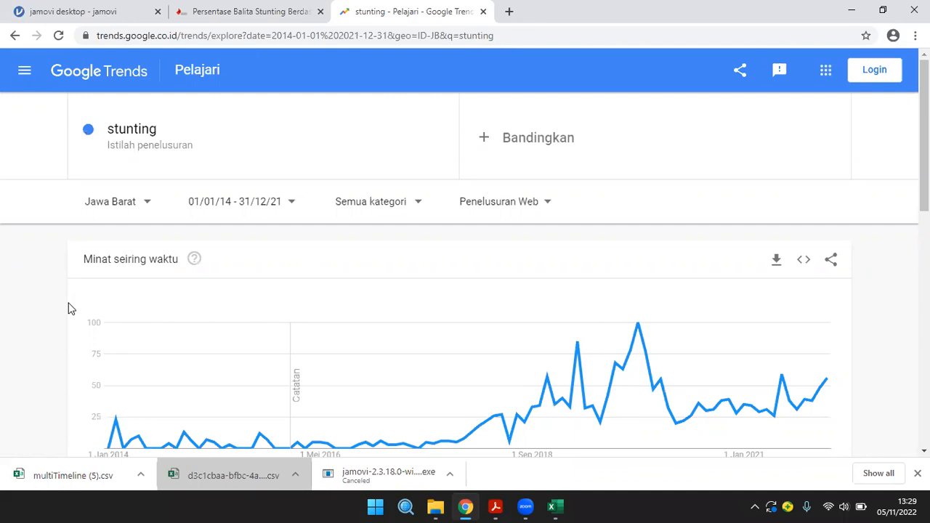
Download the interest-over-time CSV for the search term "stunting" in Jawa Barat.
scroll(69, 308, down, 1)
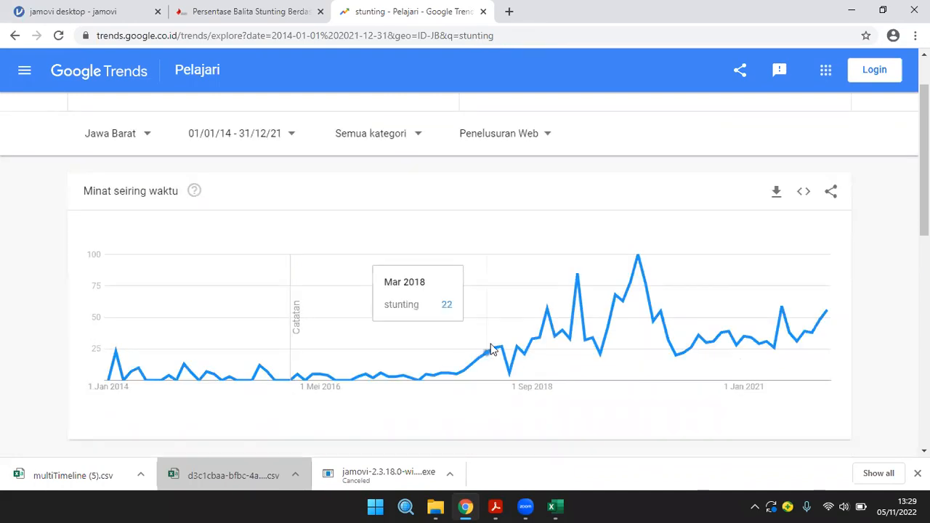
scroll(775, 259, up, 1)
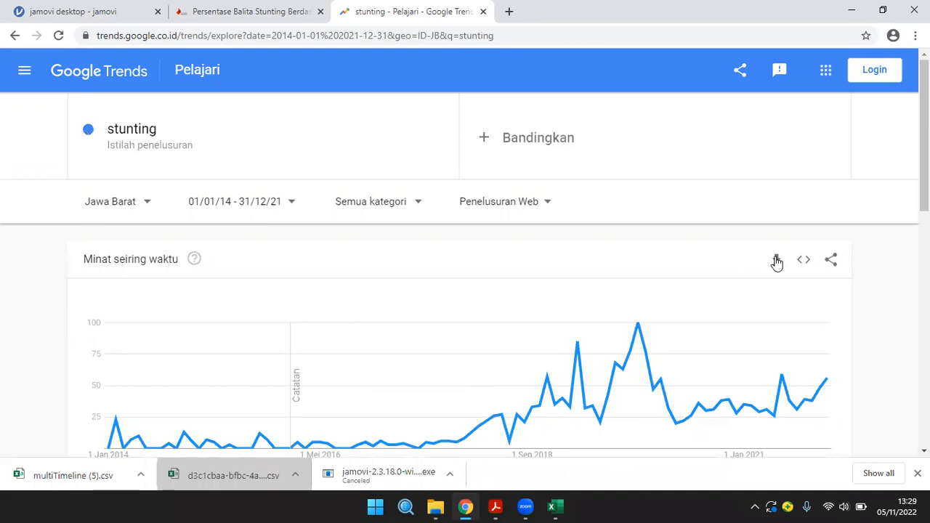
click(777, 260)
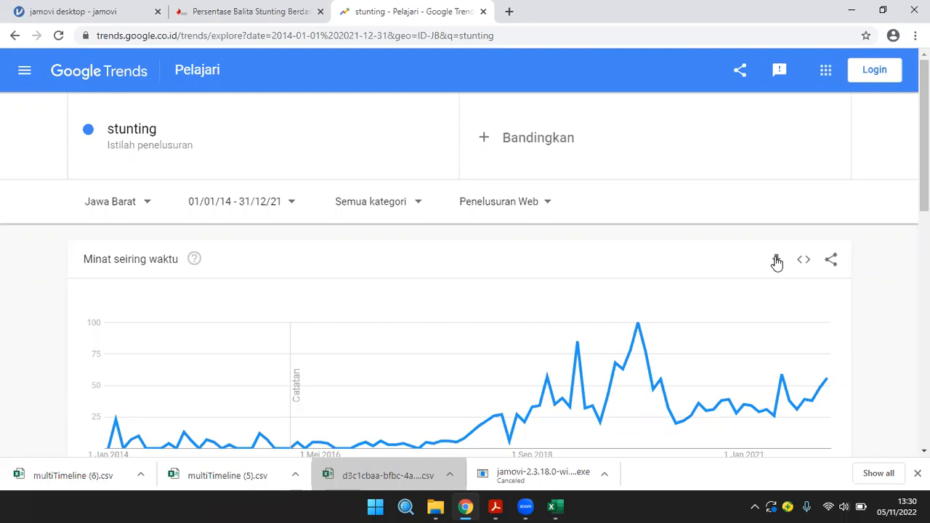
Open the downloaded multiTimeline (5).csv in Excel and split column A into separate columns with Text to Columns, using comma as delimiter.
click(247, 477)
mouse_move(291, 372)
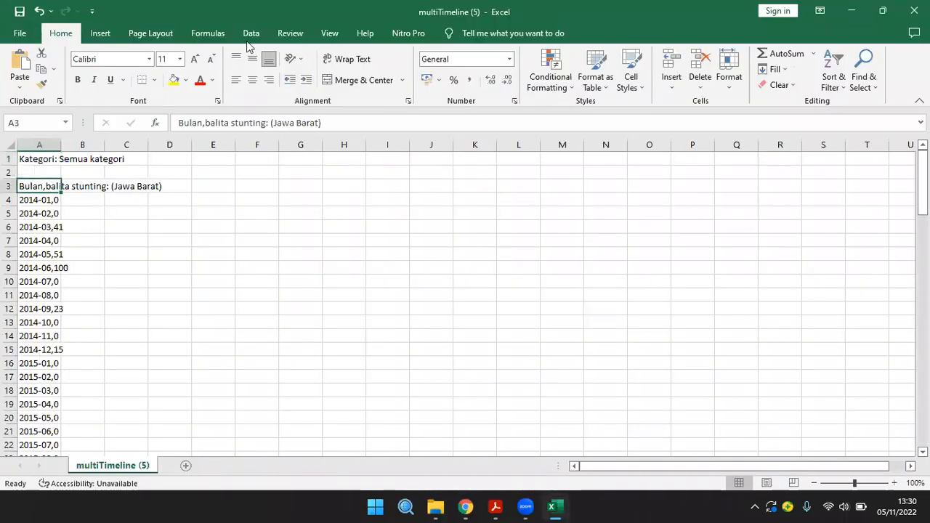
click(36, 143)
click(252, 34)
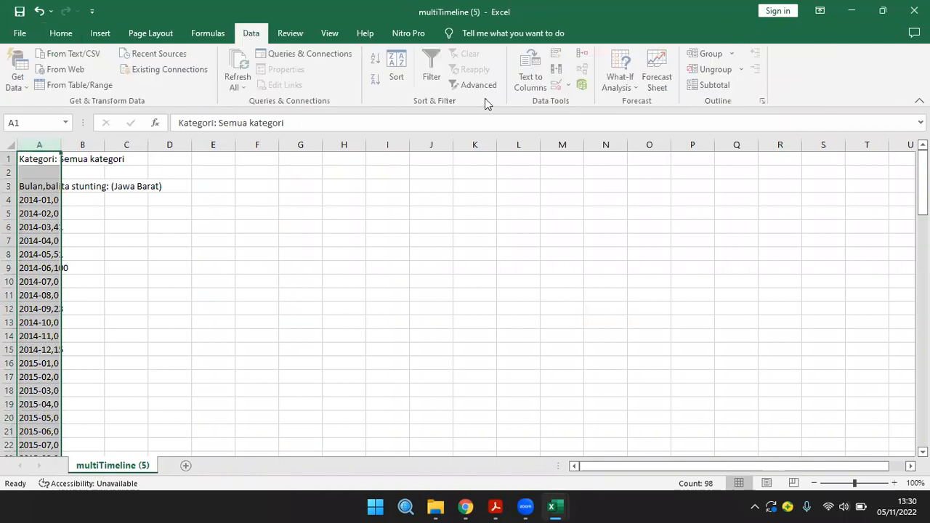
click(531, 86)
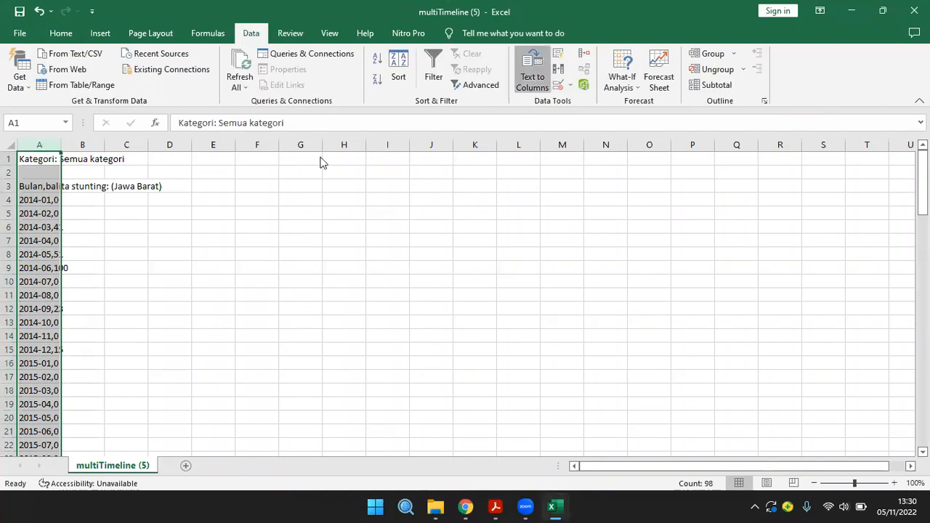
click(536, 336)
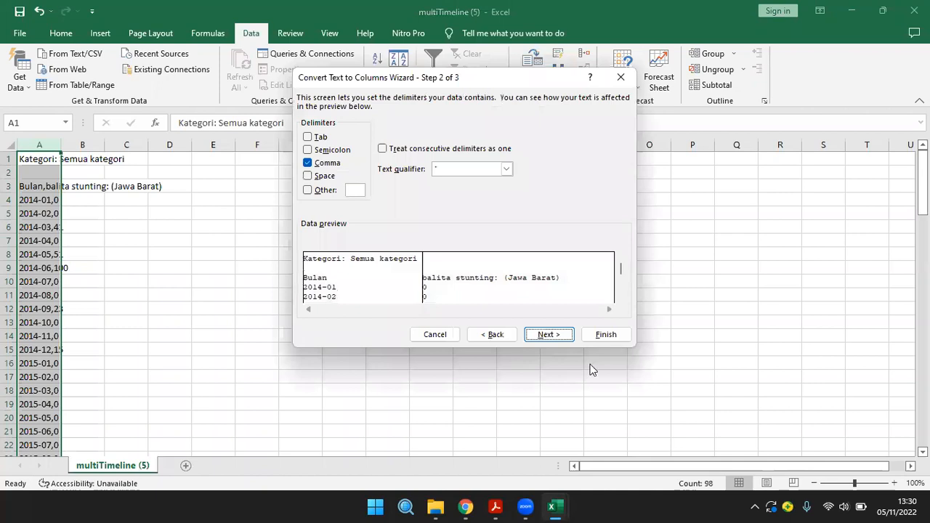
click(237, 244)
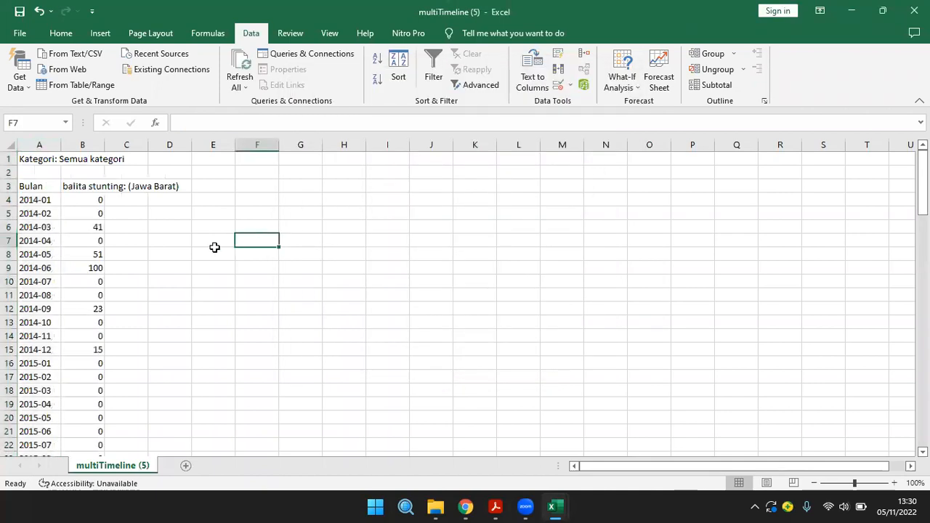
Enter 2014 in F4 and calculate that year's average in G4 with AVERAGE over B4:B15.
click(125, 238)
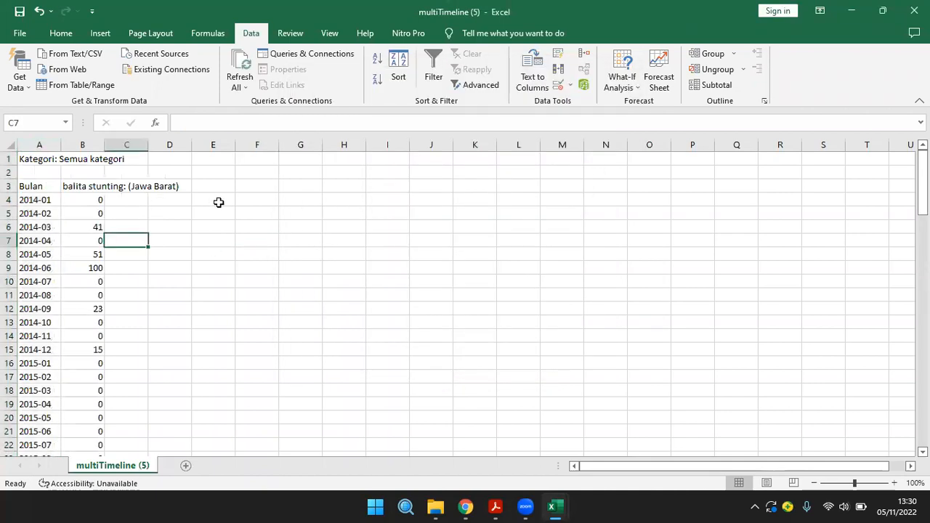
click(242, 202)
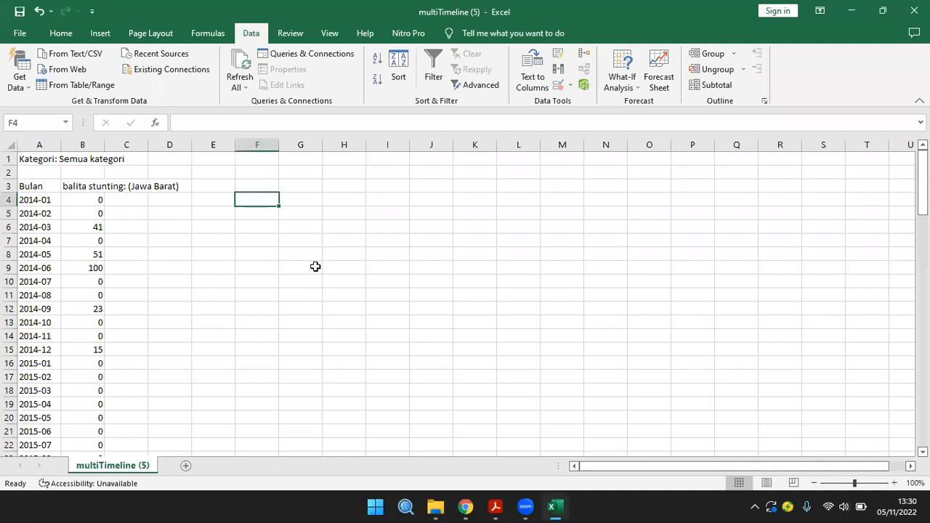
text(201)
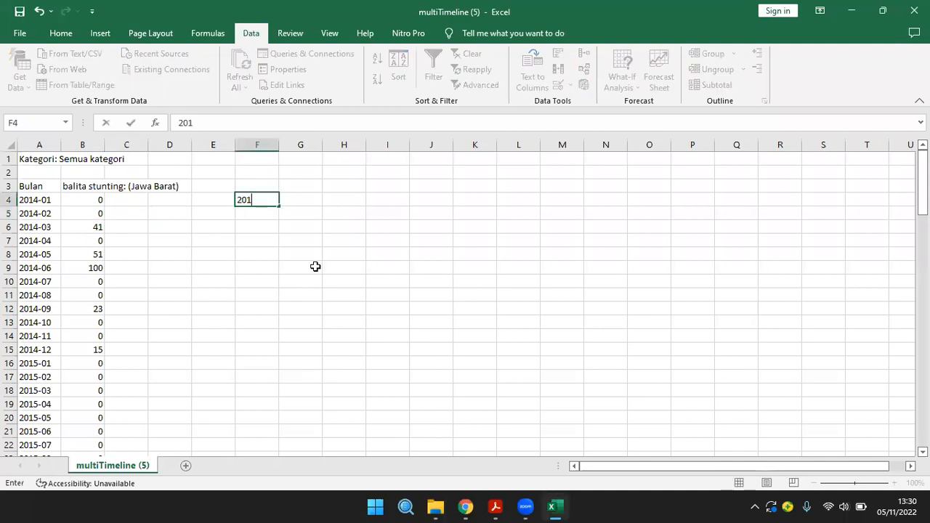
text(4)
key(Tab)
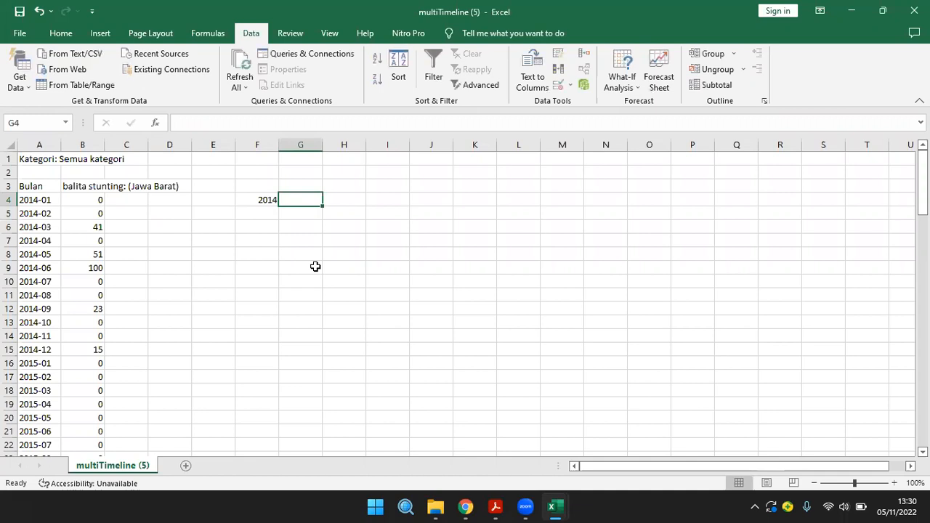
text(=)
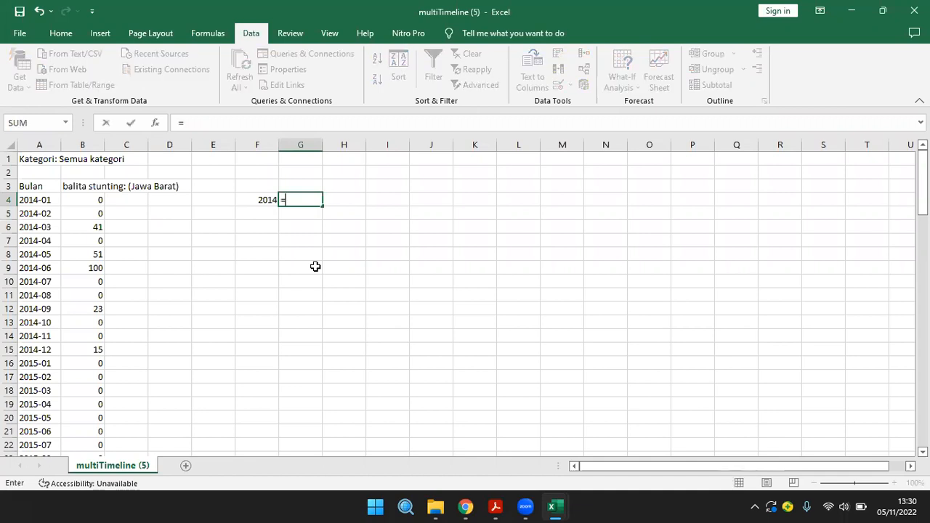
text(average()
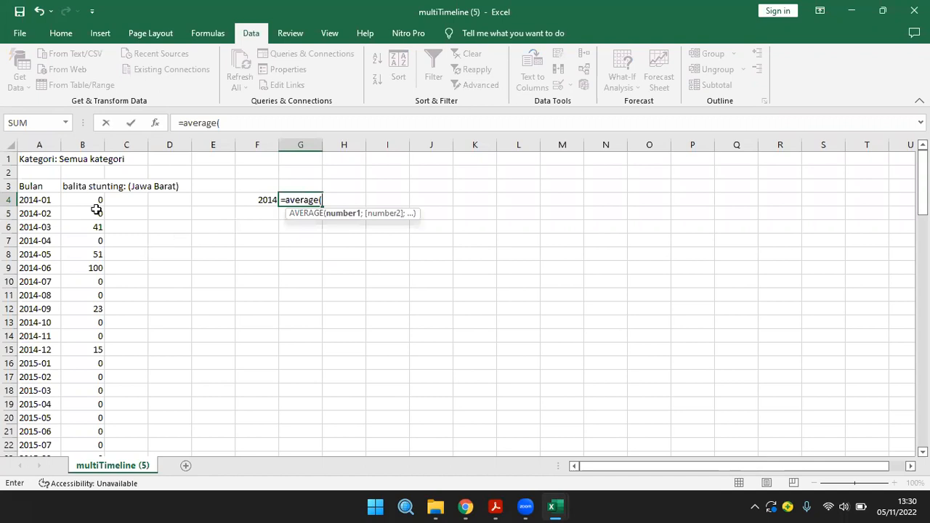
drag(92, 200, 100, 350)
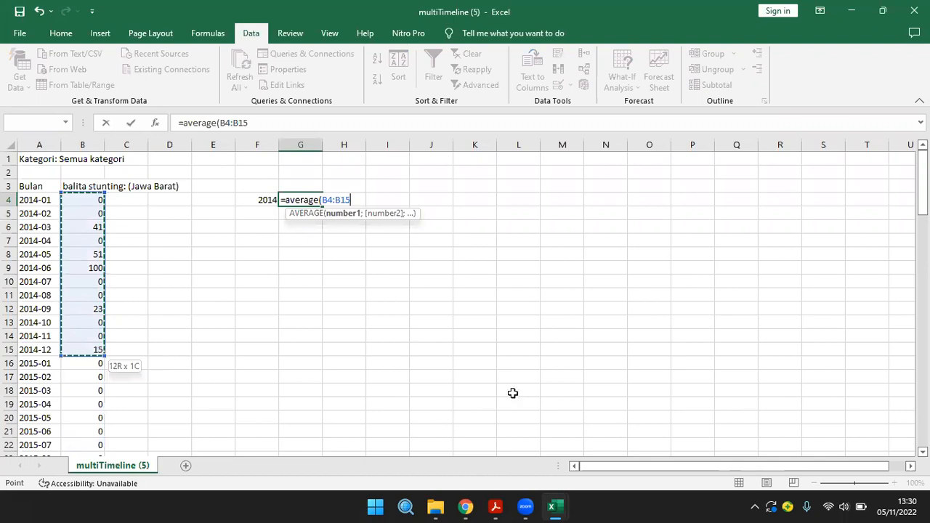
key(Return)
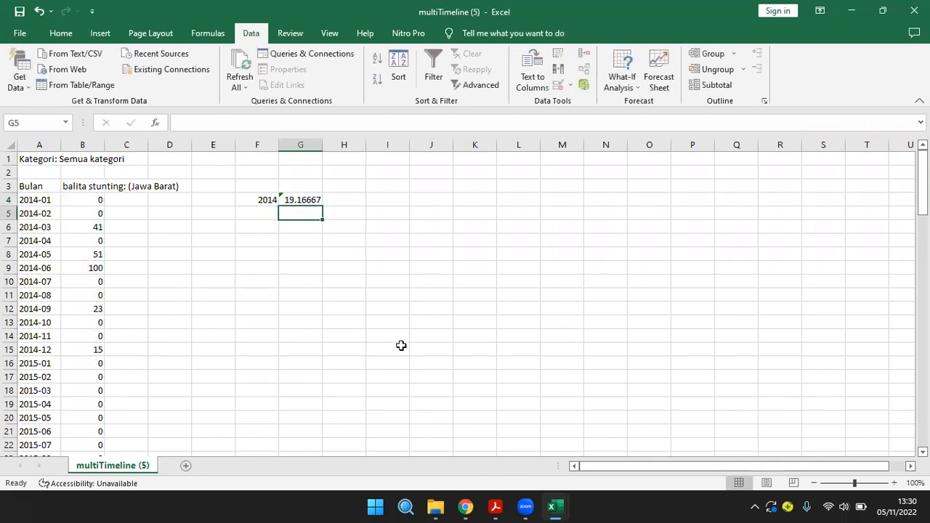
Enter 2015 in F5 and extend the year series down to 2021 in F11.
click(267, 212)
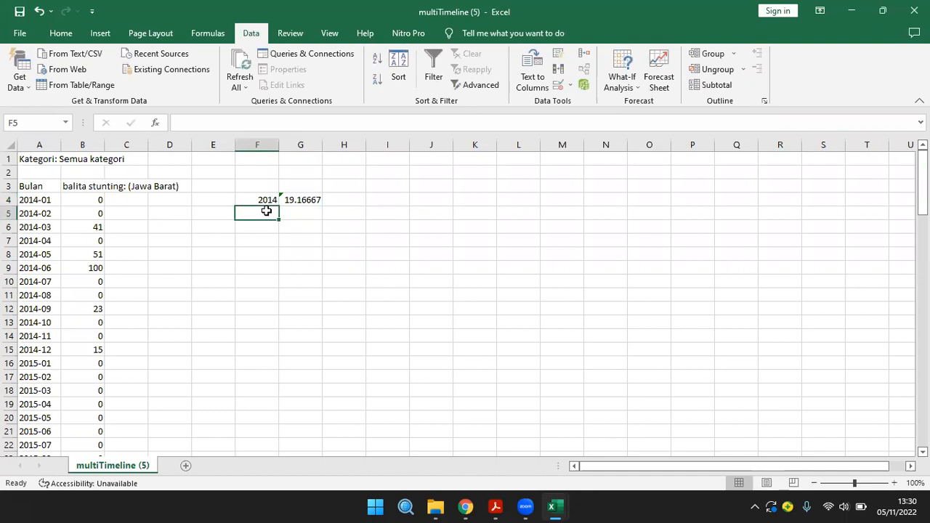
text(2015)
key(Return)
drag(270, 201, 283, 300)
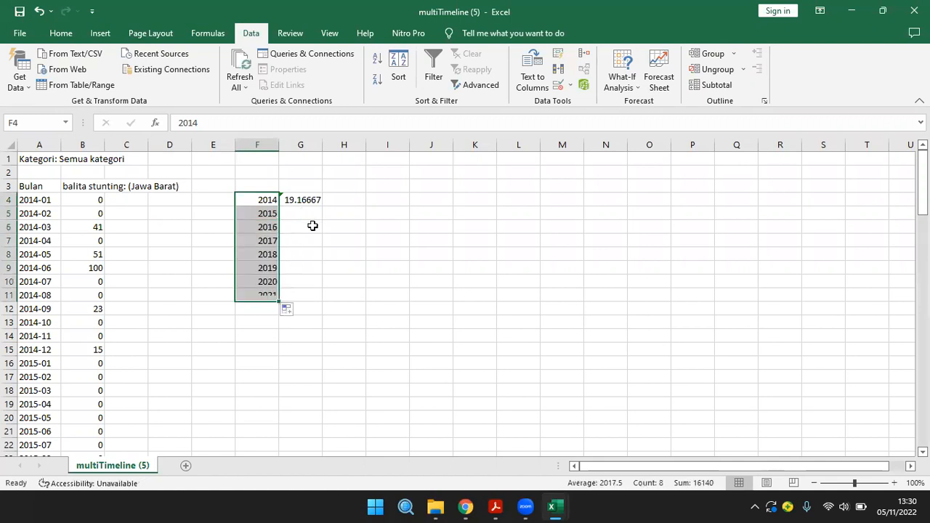
Calculate the 2015 average in G5 with AVERAGE over B16:B27.
click(311, 215)
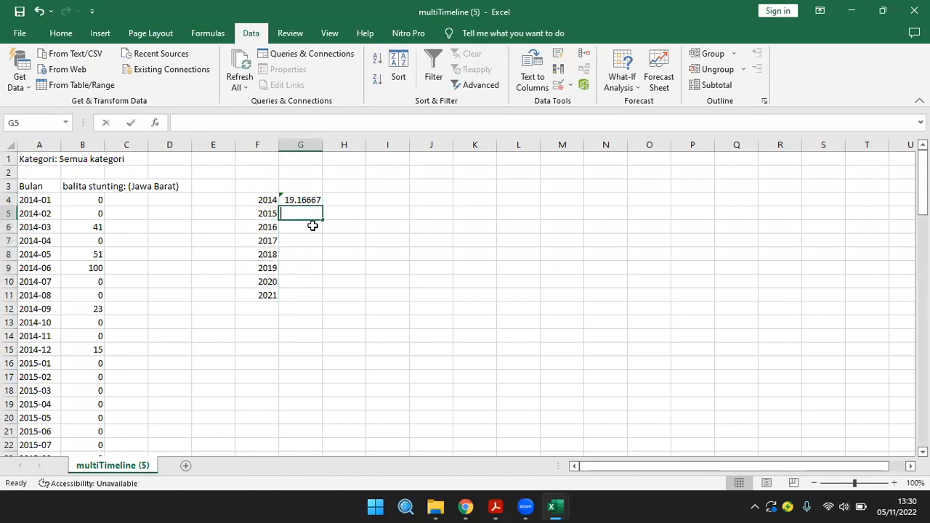
text(=avera)
double_click(313, 228)
drag(96, 362, 89, 463)
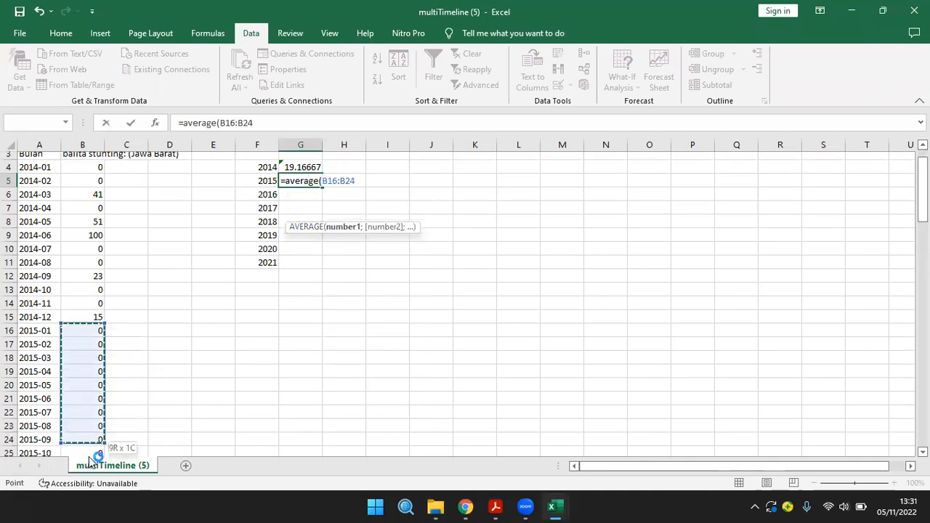
scroll(94, 407, down, 2)
drag(93, 425, 93, 402)
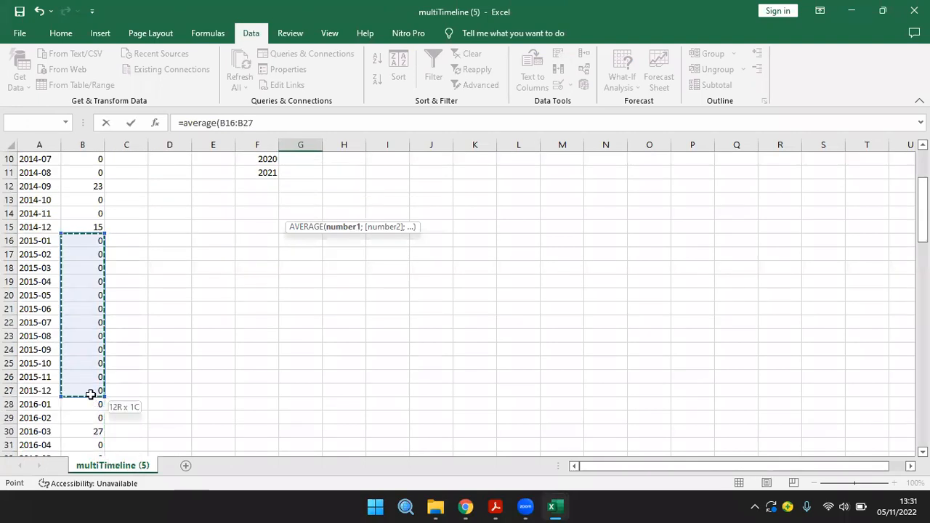
key(Return)
scroll(274, 209, up, 1)
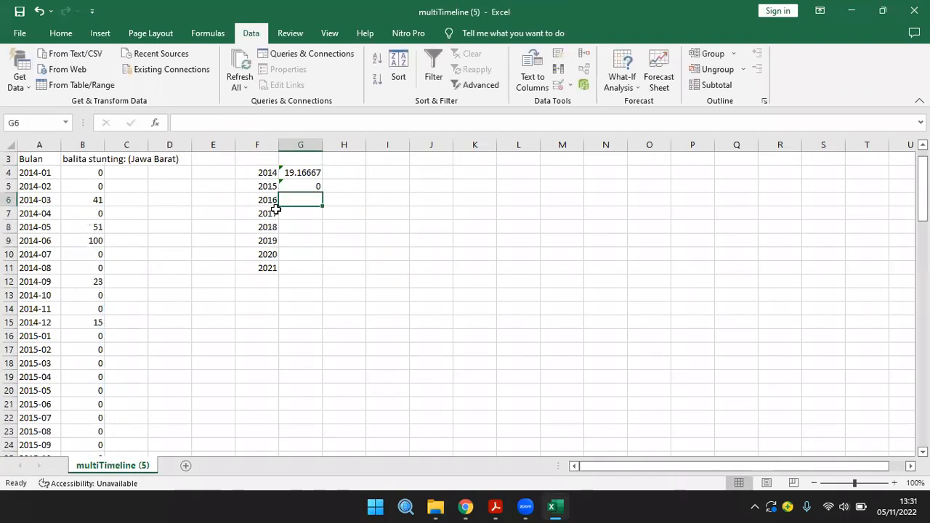
Calculate the 2016 average in G6 with AVERAGE over B28:B39.
text(=average()
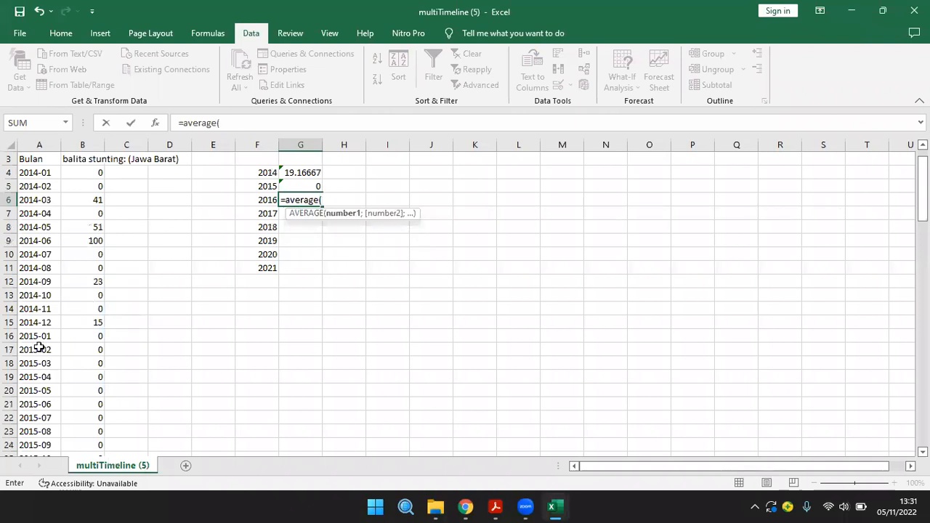
scroll(63, 305, down, 5)
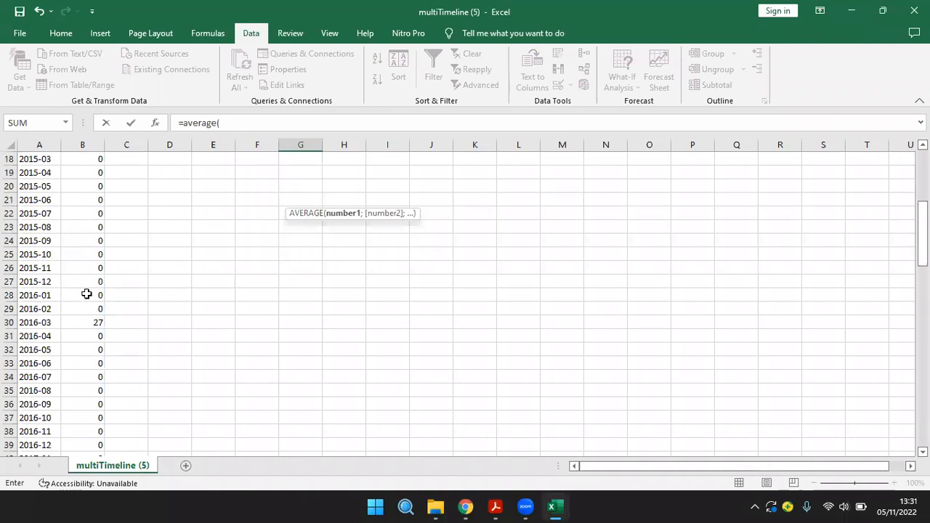
drag(90, 295, 93, 447)
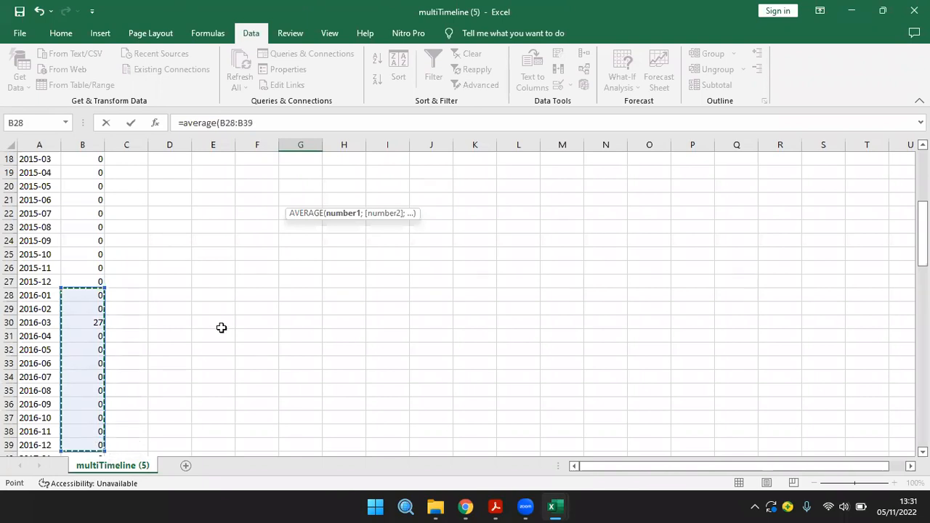
key(Return)
Calculate the 2017 average in G7 with AVERAGE over B40:B51.
text(=average*()
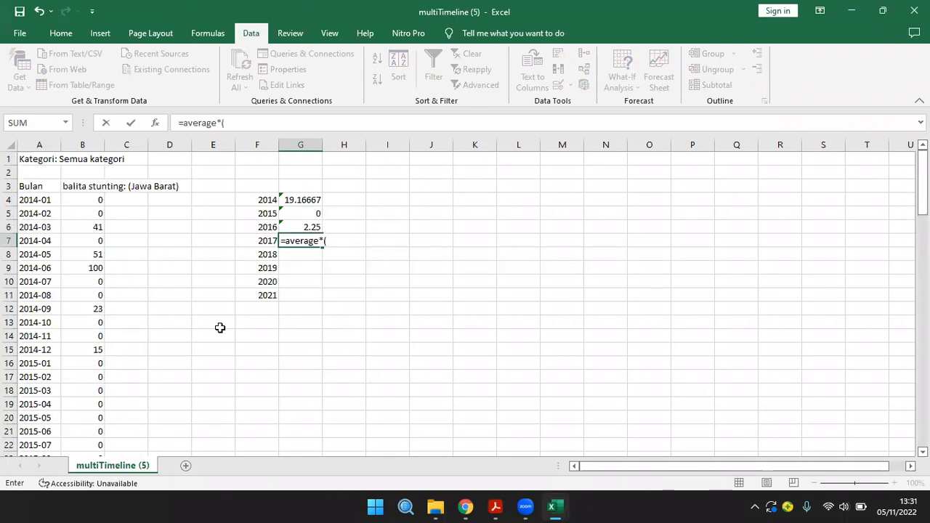
key(BackSpace)
key(BackSpace)
text(()
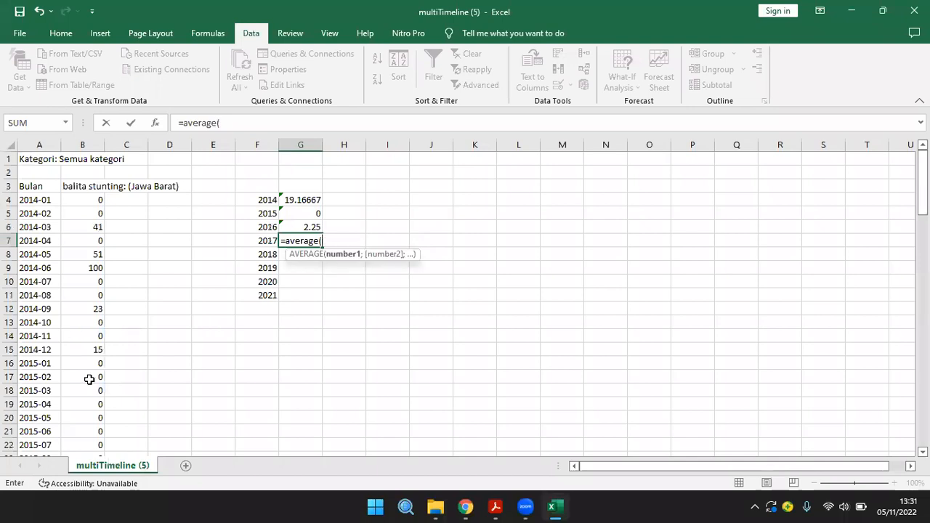
scroll(88, 379, down, 10)
drag(82, 282, 79, 428)
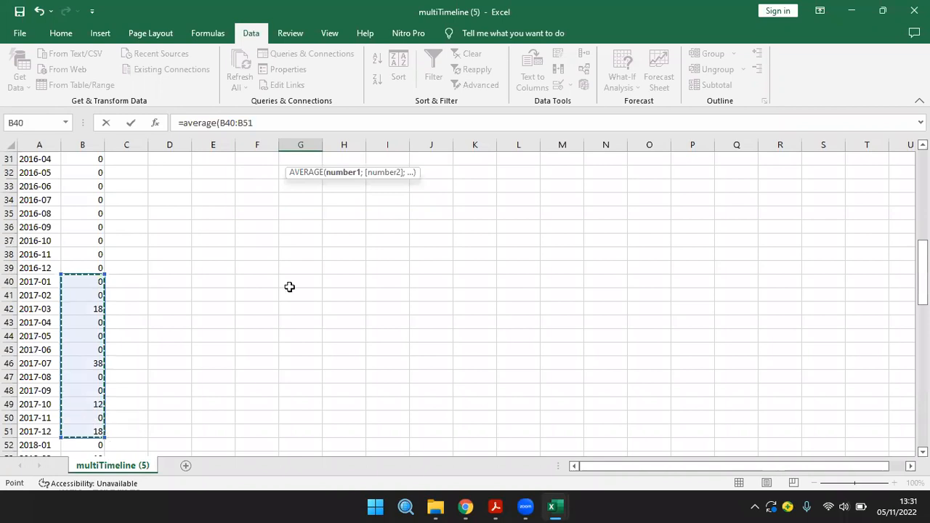
key(Return)
Calculate the 2018 average in G8 with AVERAGE over the 2018 months, B52:B63.
text(=)
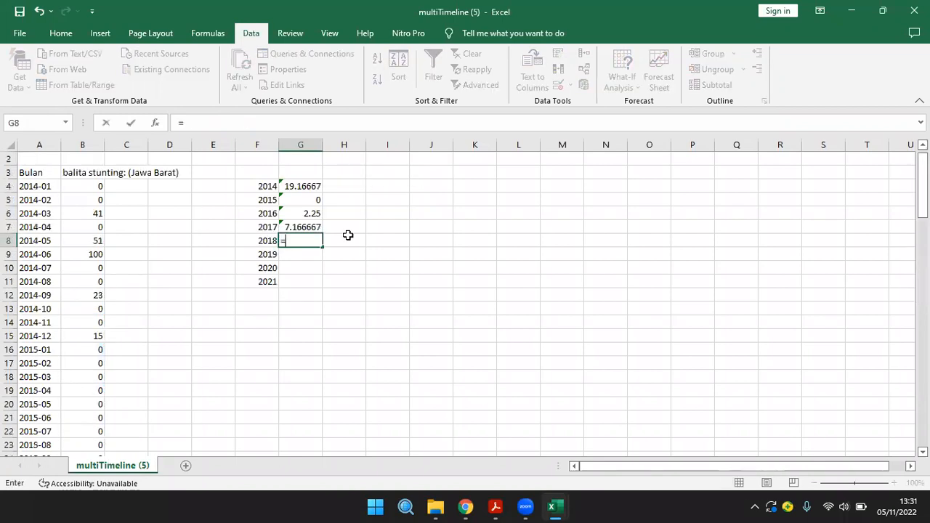
text(aver)
key(Tab)
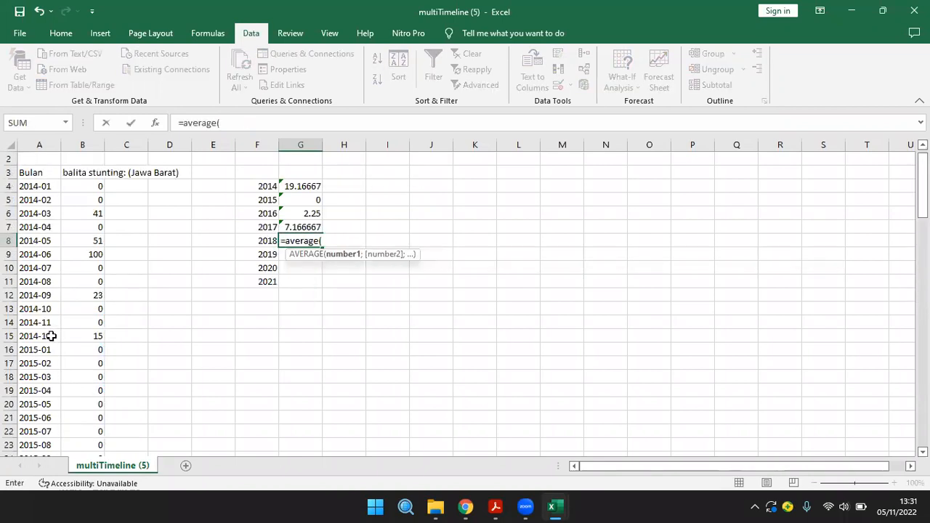
scroll(63, 344, down, 4)
scroll(67, 348, down, 9)
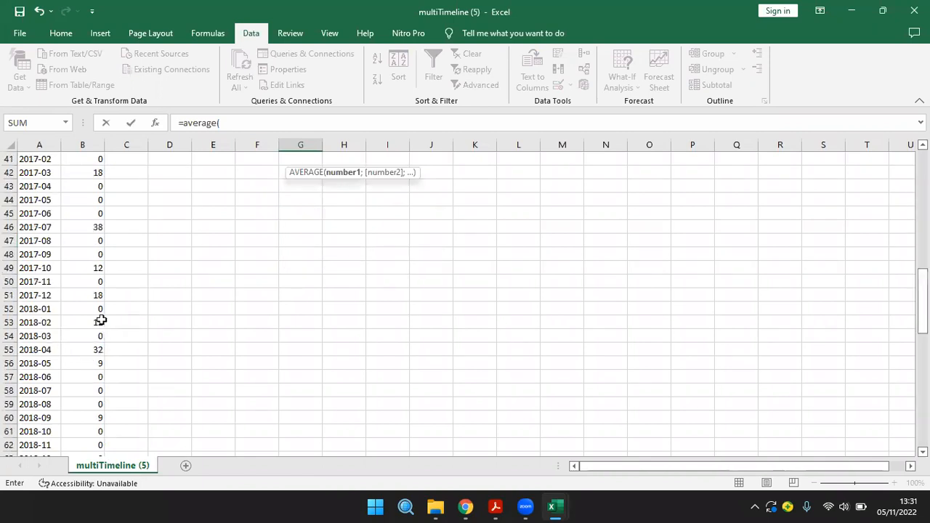
drag(102, 310, 87, 413)
key(Return)
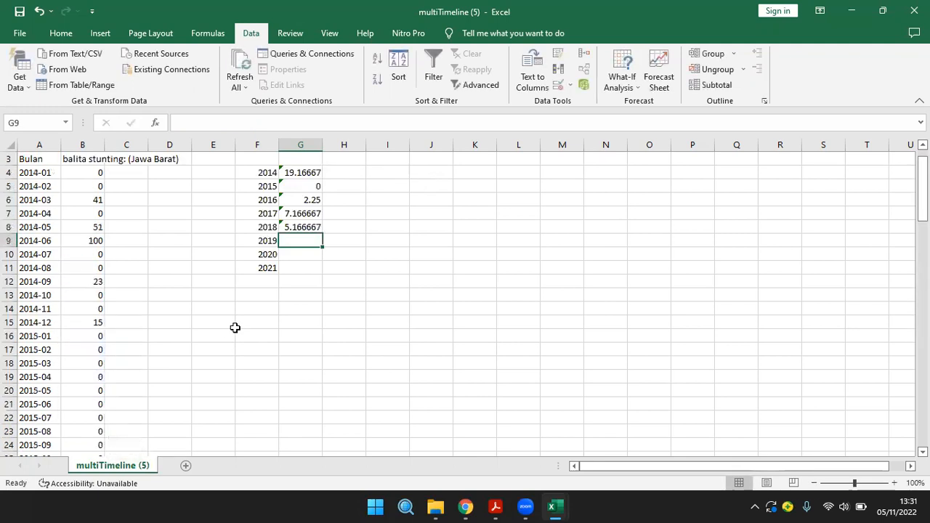
Calculate the 2019 average in G9 with AVERAGE over the 2019 months, B64:B75.
text(=ab)
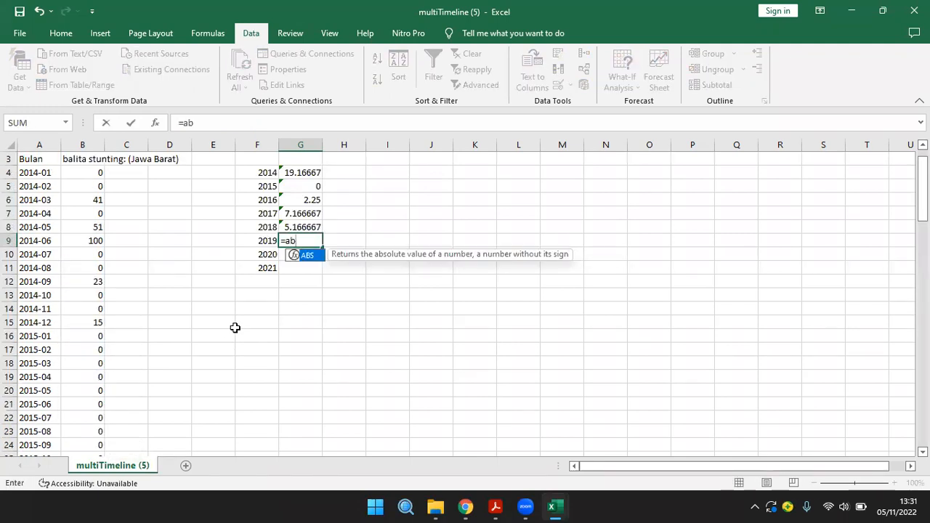
key(BackSpace)
text(verage()
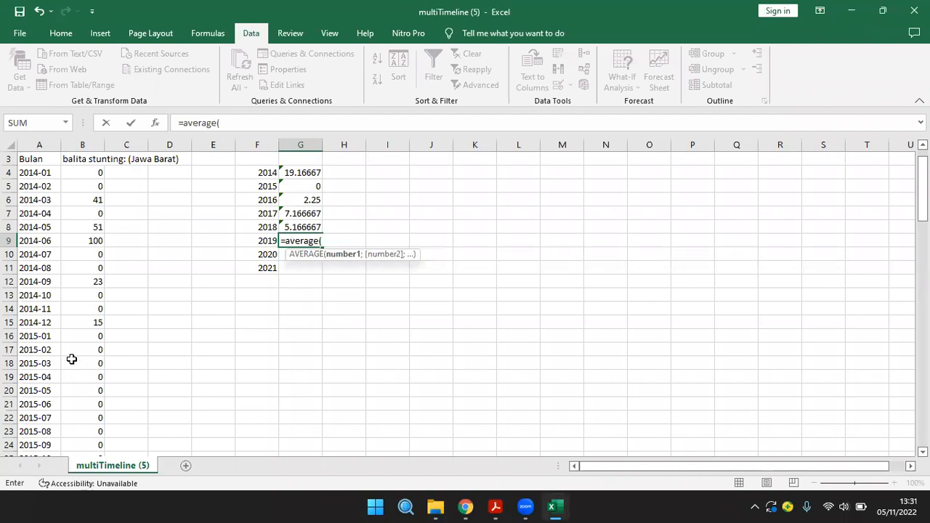
scroll(71, 359, down, 3)
scroll(72, 359, down, 10)
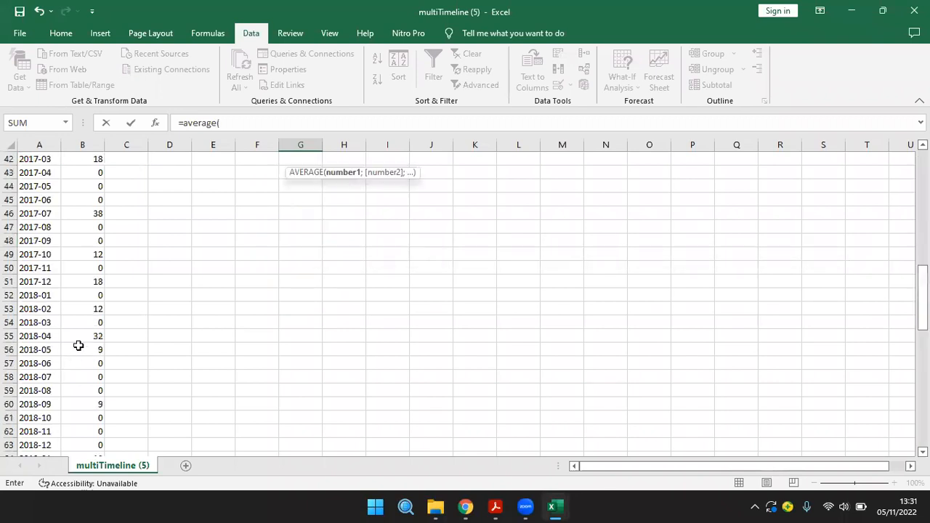
scroll(95, 333, down, 3)
drag(98, 336, 96, 450)
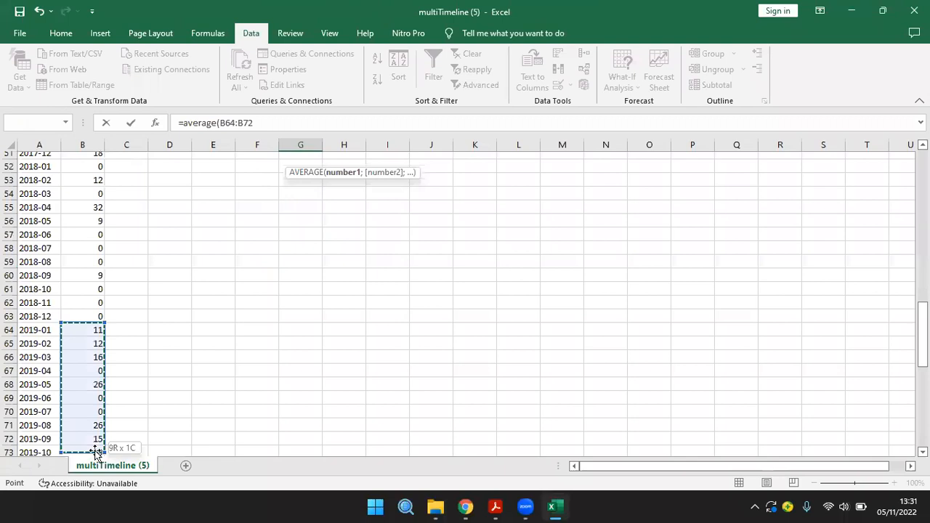
Calculate the 2020 average in G10 with AVERAGE over the 2020 months, B76:B87.
key(BackSpace)
key(BackSpace)
key(BackSpace)
key(BackSpace)
key(BackSpace)
key(BackSpace)
key(BackSpace)
scroll(72, 359, down, 20)
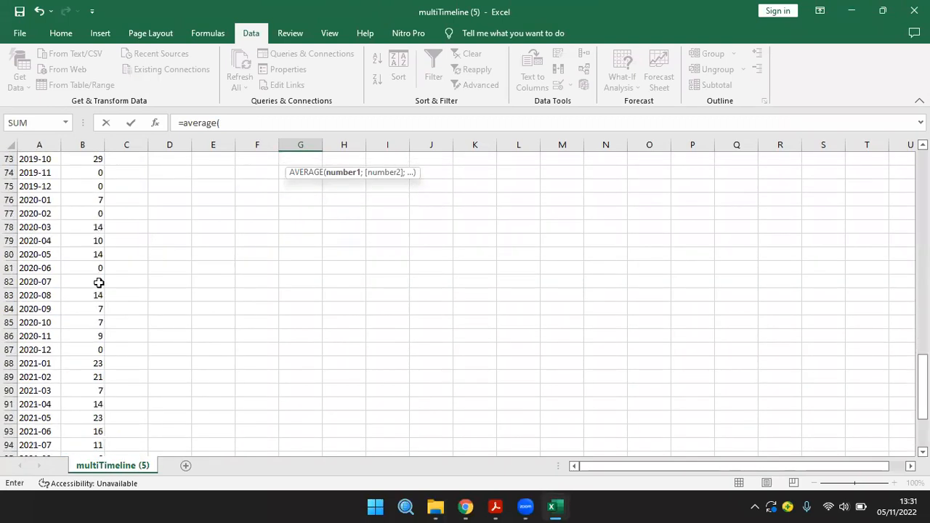
scroll(99, 283, down, 1)
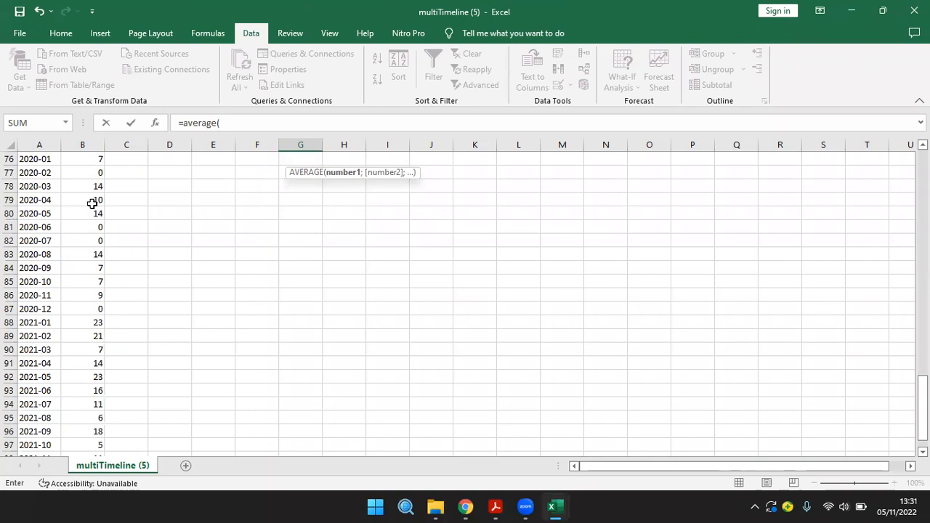
scroll(95, 341, up, 1)
drag(98, 200, 99, 351)
key(Return)
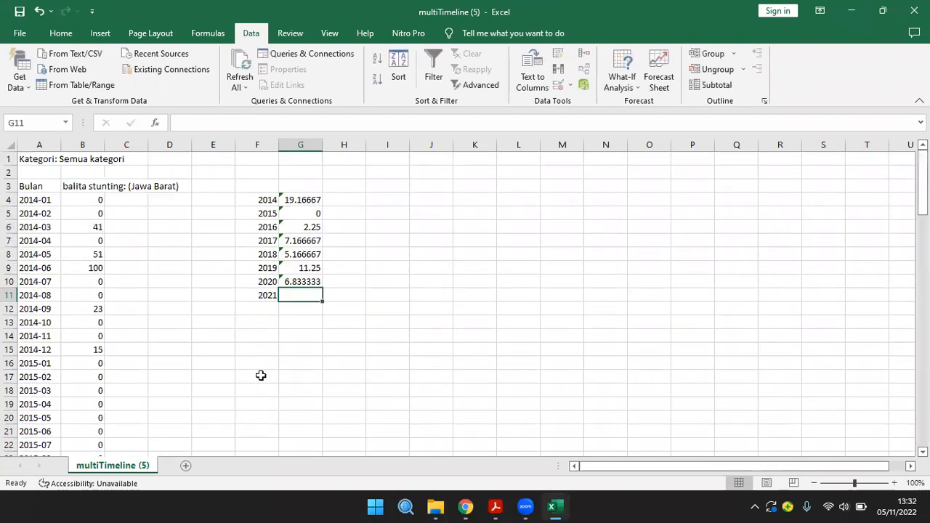
Calculate the 2021 average in G11 with AVERAGE over the 2021 months, B88:B99.
text(=average()
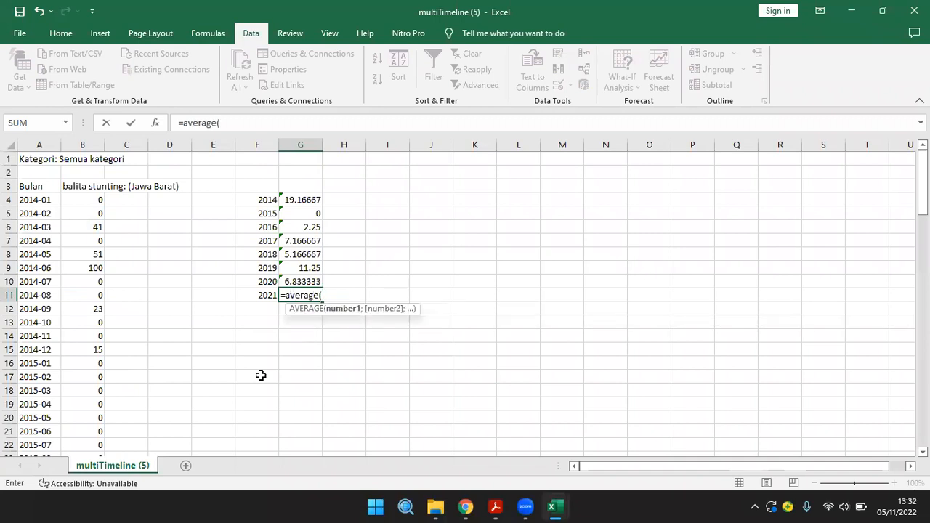
scroll(72, 344, down, 20)
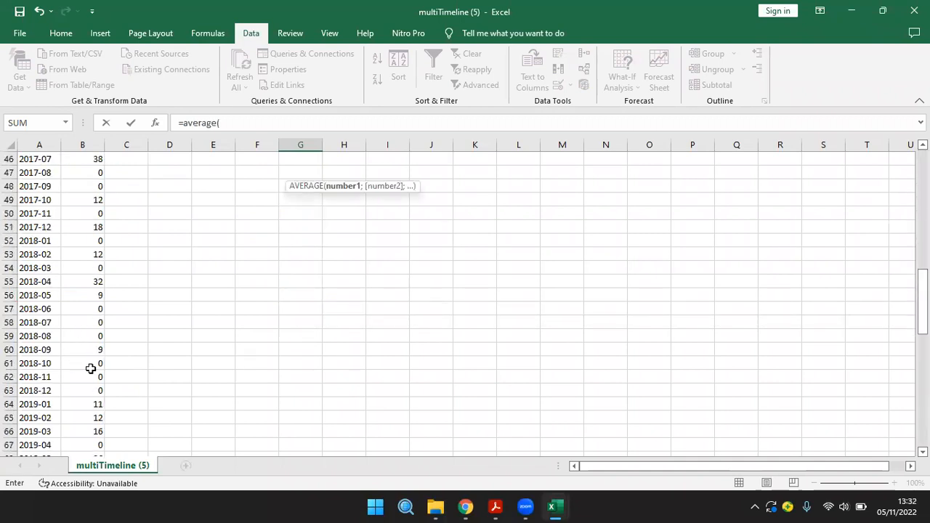
scroll(92, 371, down, 7)
scroll(92, 364, up, 1)
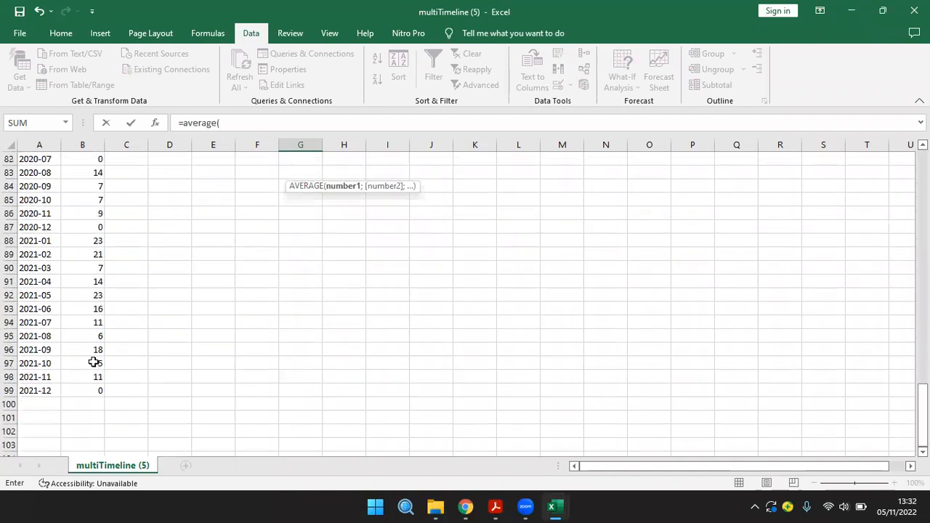
drag(98, 240, 92, 391)
key(Return)
scroll(233, 304, up, 4)
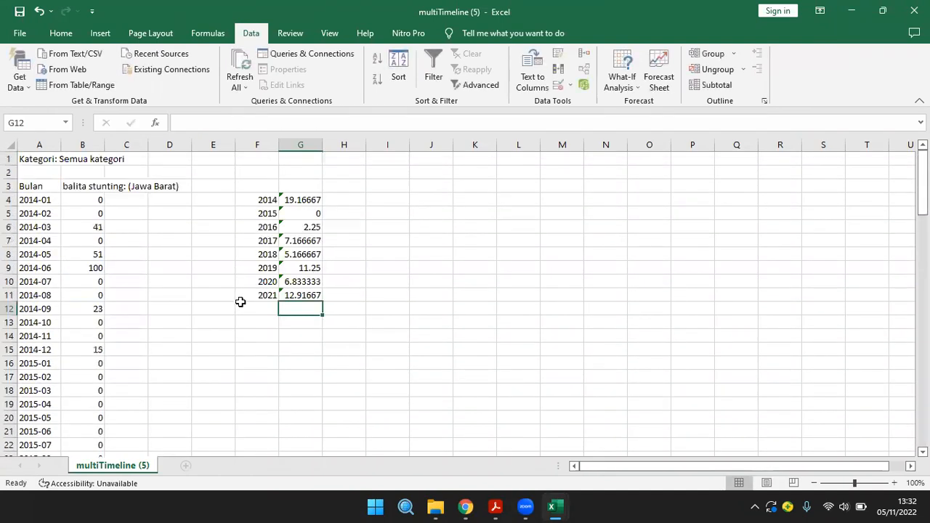
click(405, 297)
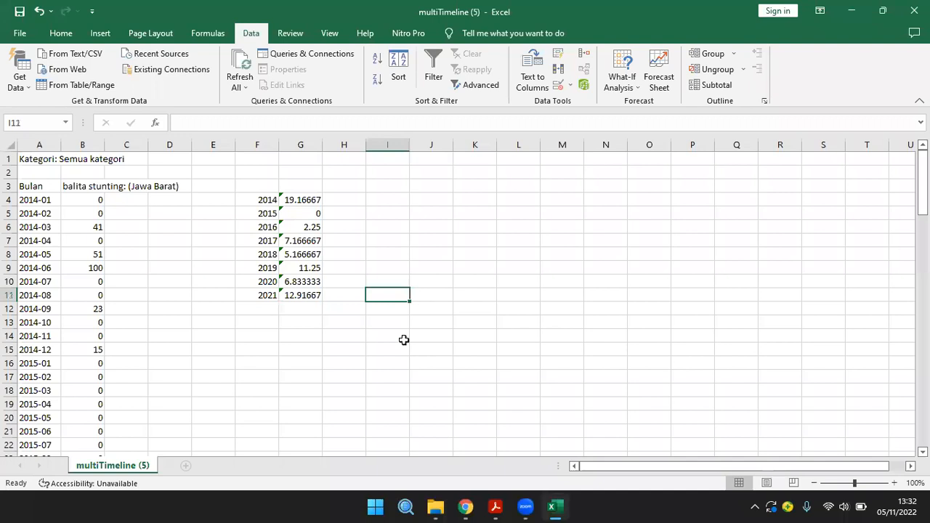
Open the downloaded multiTimeline (6).csv from Chrome in Excel and split column A with Text to Columns, using comma as delimiter.
click(465, 506)
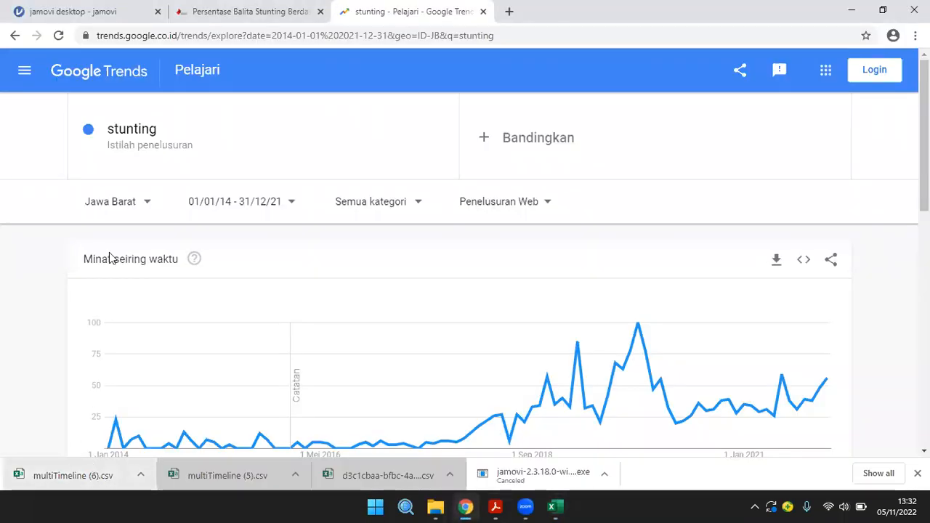
click(82, 480)
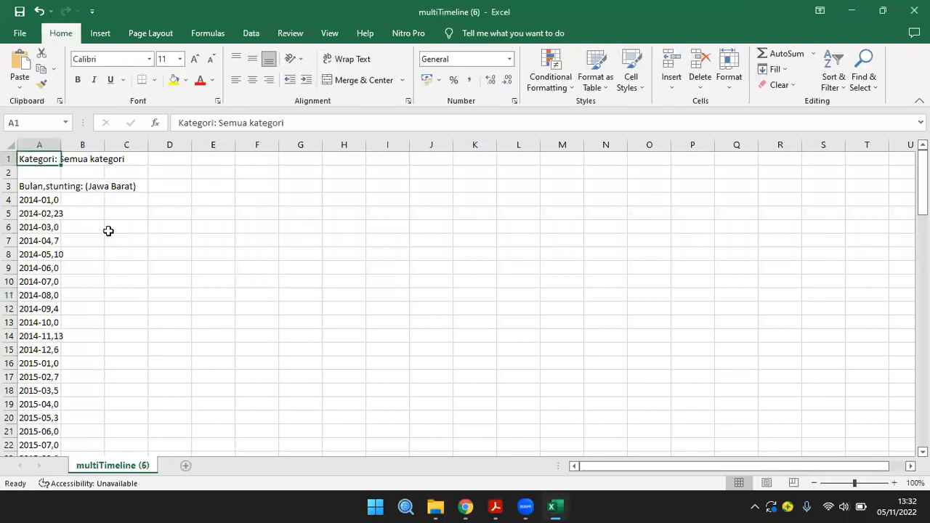
click(40, 146)
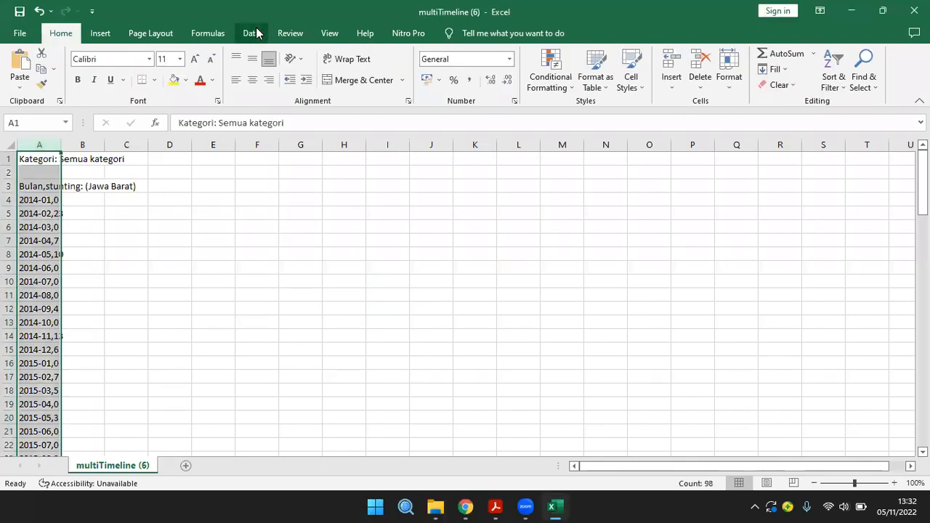
click(251, 33)
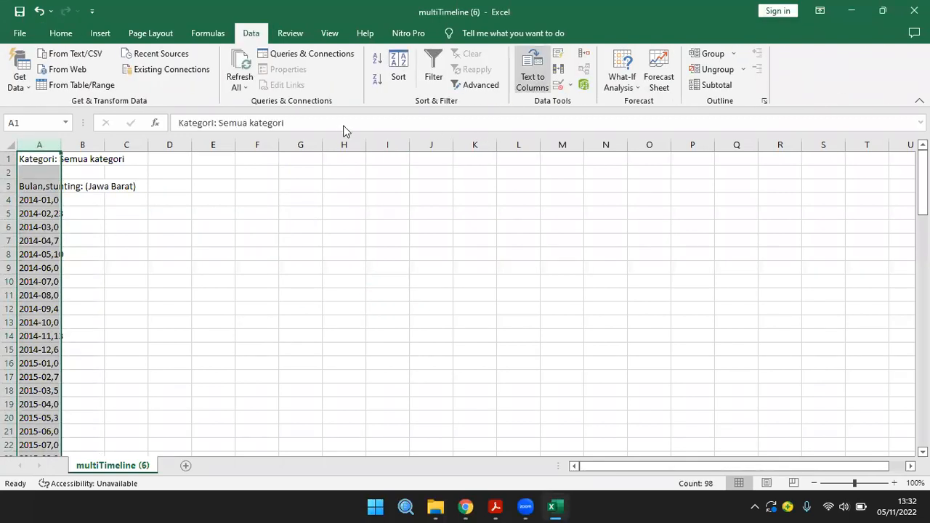
click(550, 336)
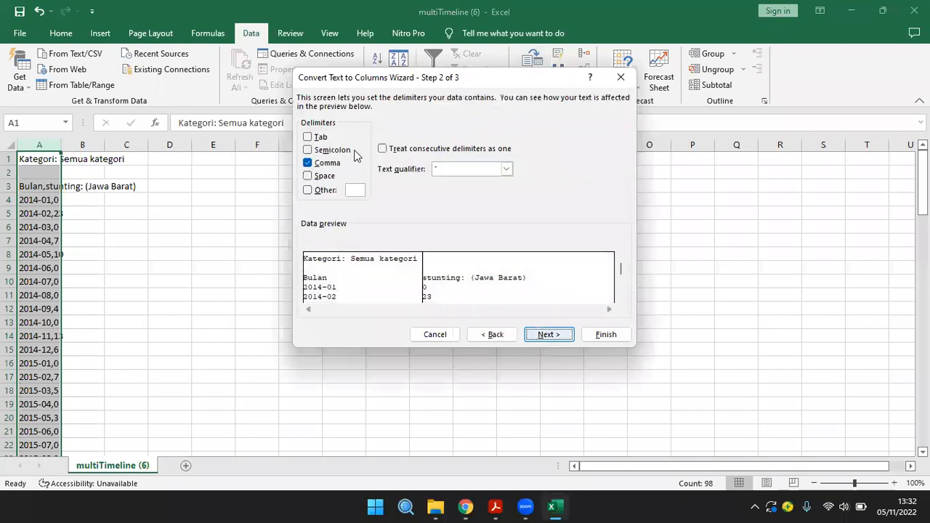
click(601, 336)
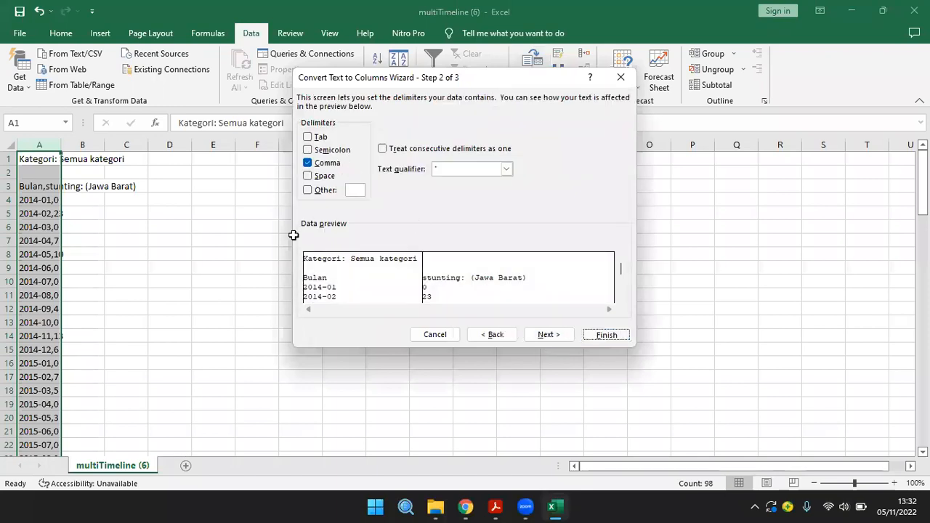
Enter 2014 in F4 and 2015 in F5, and extend the year series down to 2021 in F11.
click(249, 197)
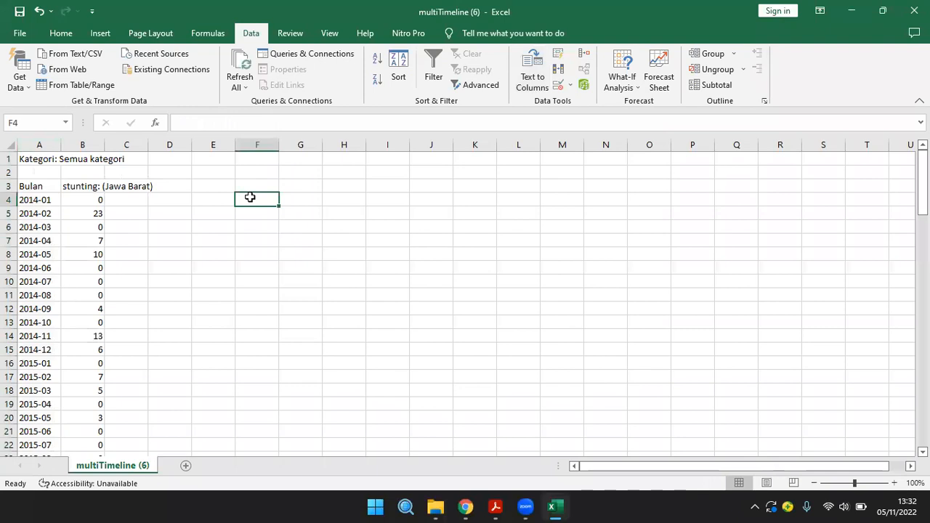
text(2014)
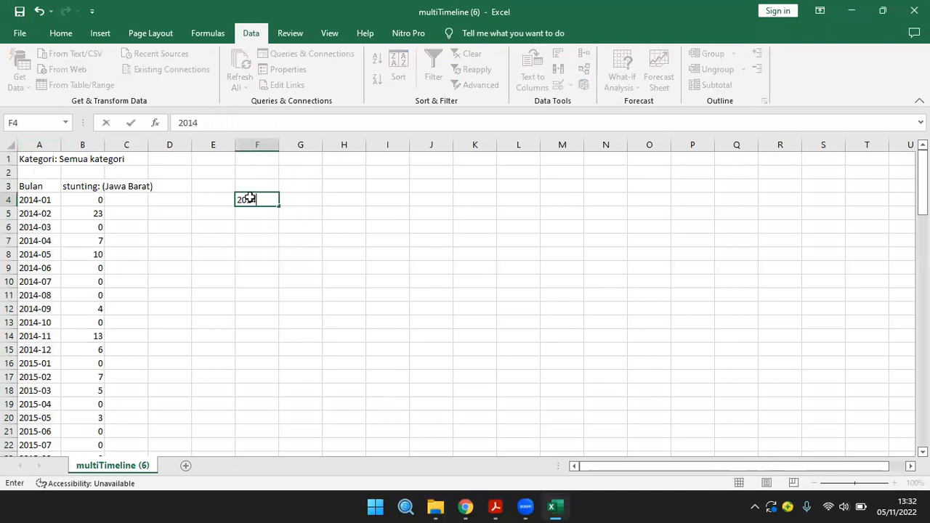
key(Return)
text(2015)
key(Return)
drag(257, 200, 267, 298)
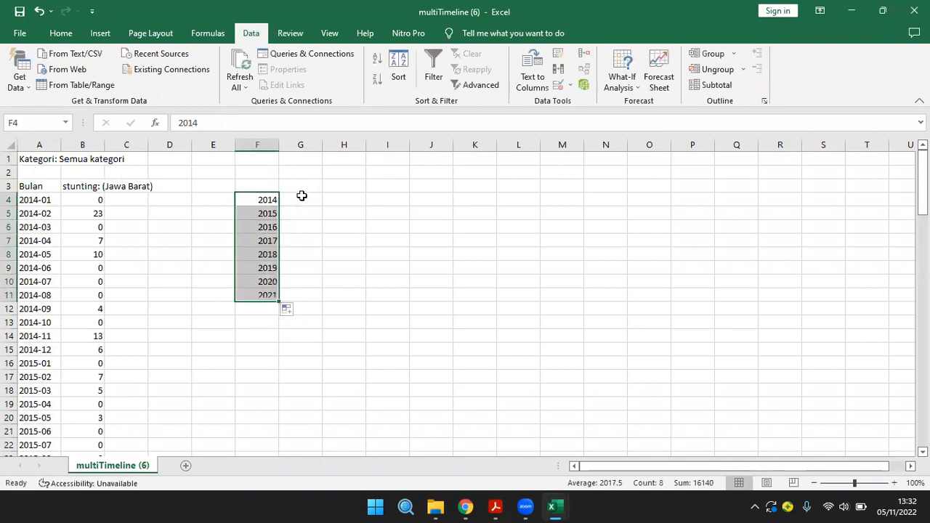
Calculate the 2014 average in G4 with AVERAGE over the 2014 months, B4:B15.
click(302, 197)
text(=v)
key(BackSpace)
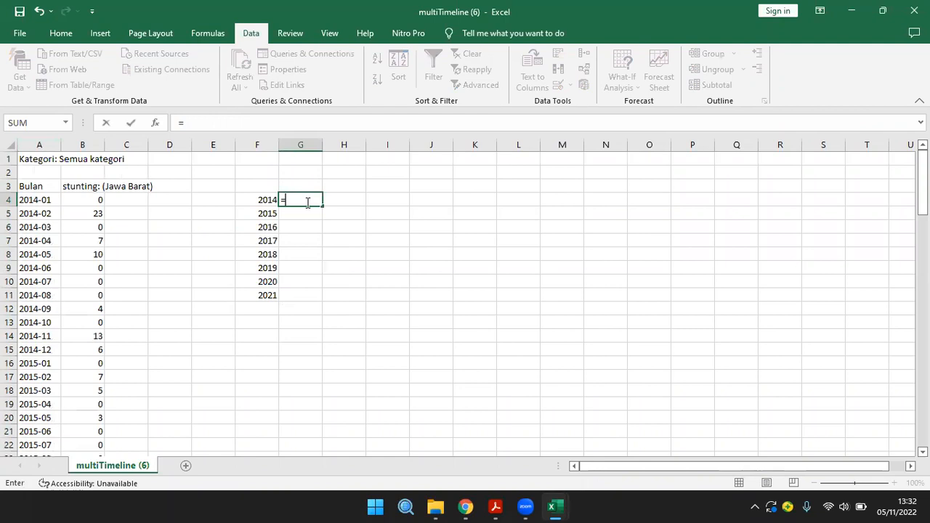
text(average()
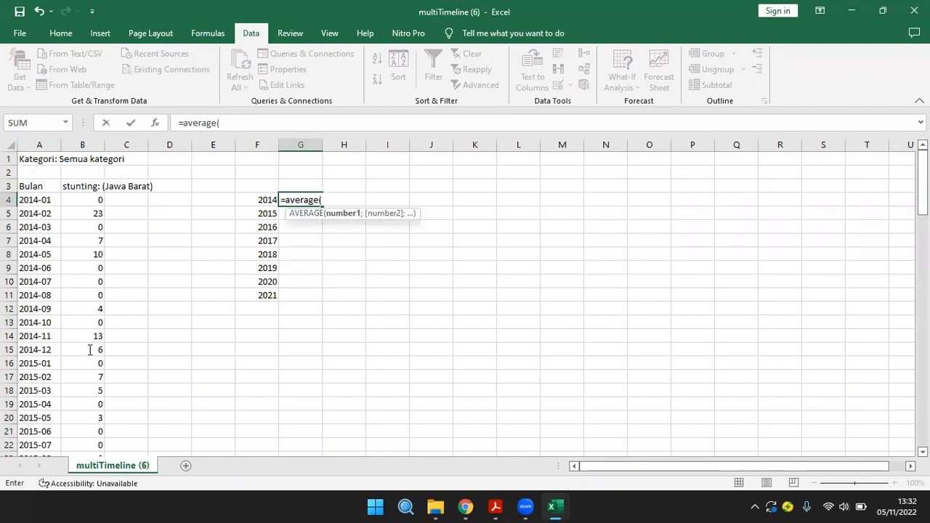
drag(83, 200, 91, 350)
key(Return)
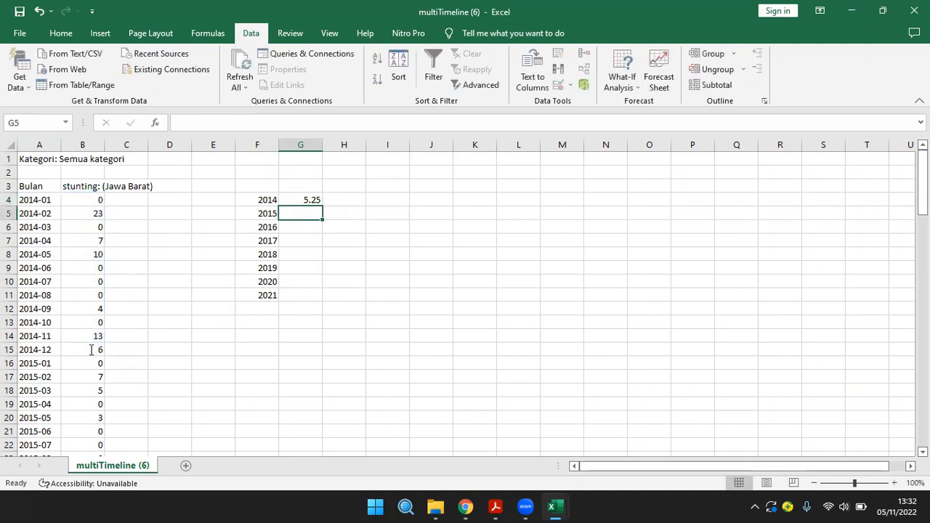
Calculate the 2015 average in G5 with AVERAGE over the 2015 months, B16:B27.
text(=average()
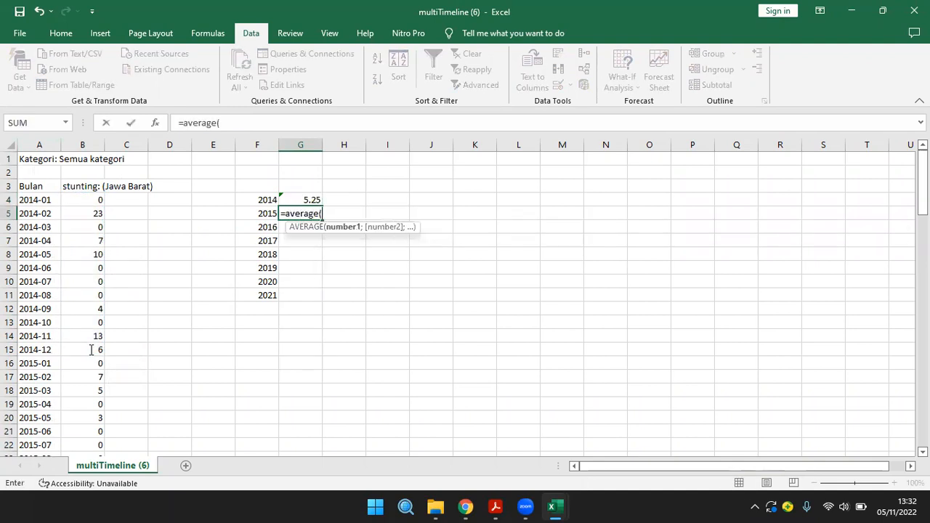
scroll(84, 361, down, 1)
drag(87, 322, 84, 391)
key(Return)
scroll(236, 334, up, 2)
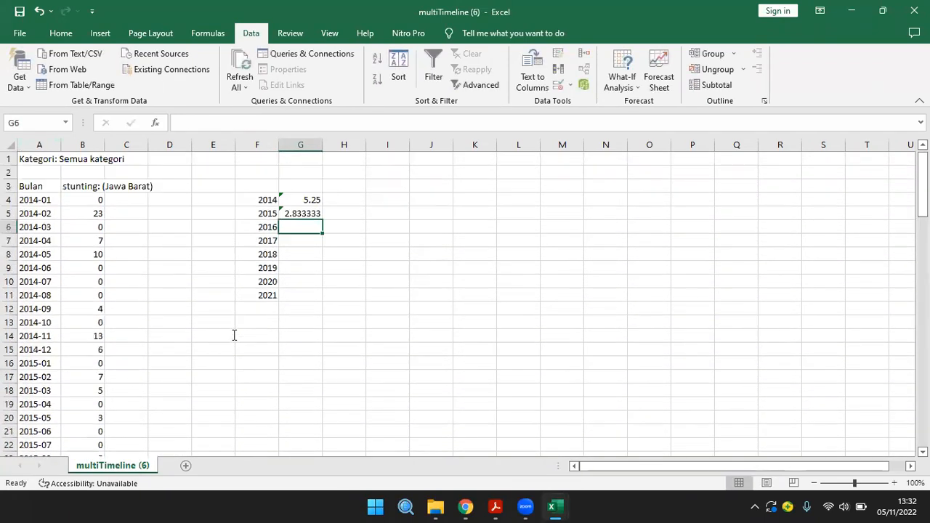
Calculate the 2016 average in G6 with AVERAGE over the 2016 months, B28:B39.
text(=average()
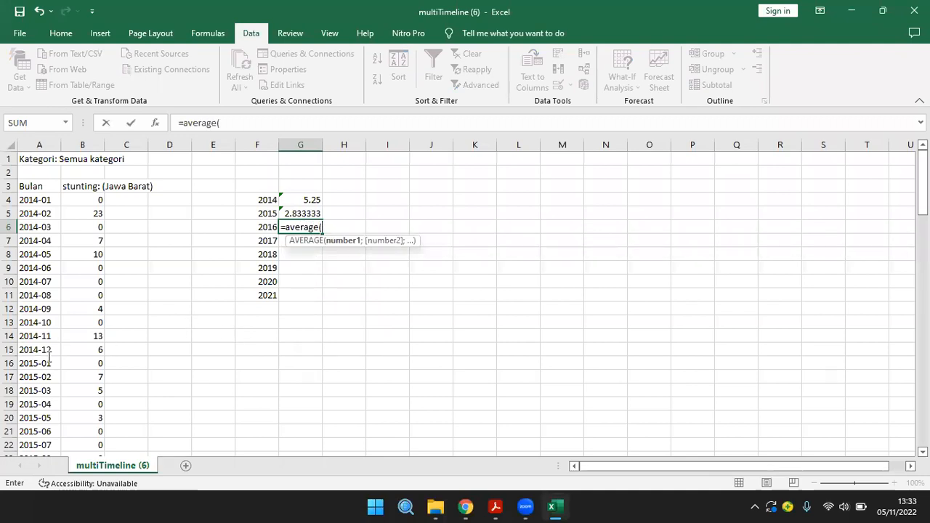
scroll(49, 356, down, 8)
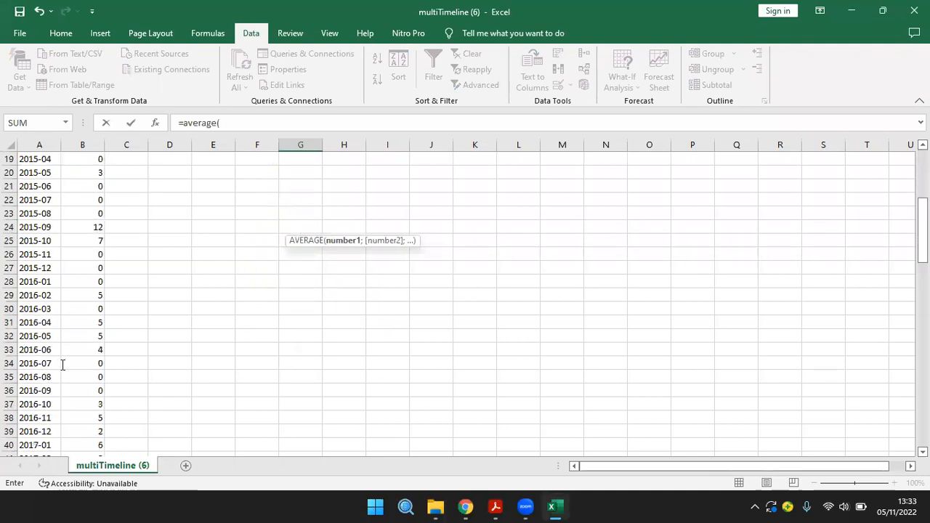
drag(95, 201, 97, 356)
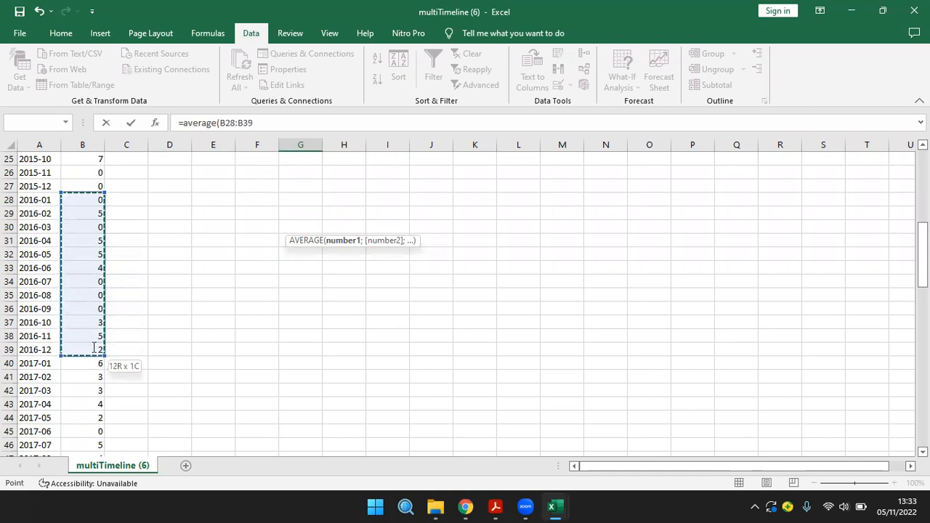
key(Return)
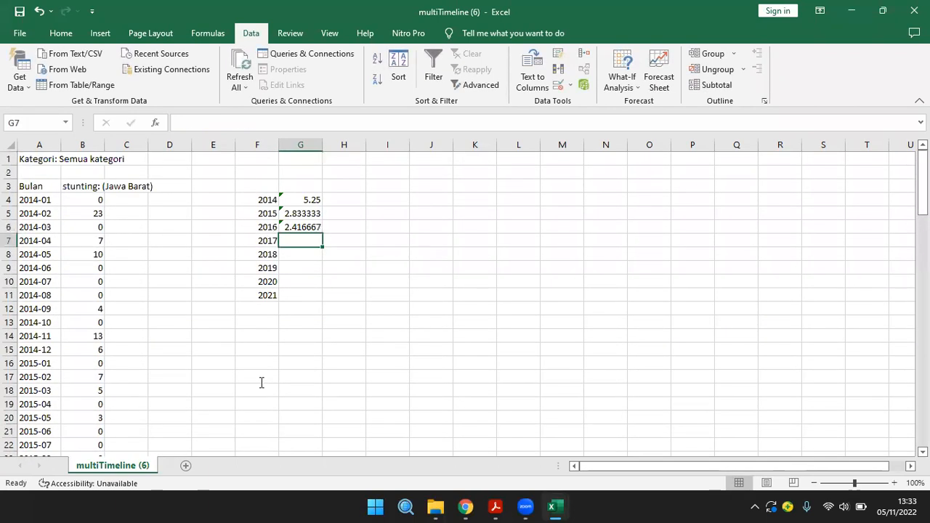
Calculate the 2017 average in G7 with AVERAGE over the 2017 months, B40:B51.
text(=average()
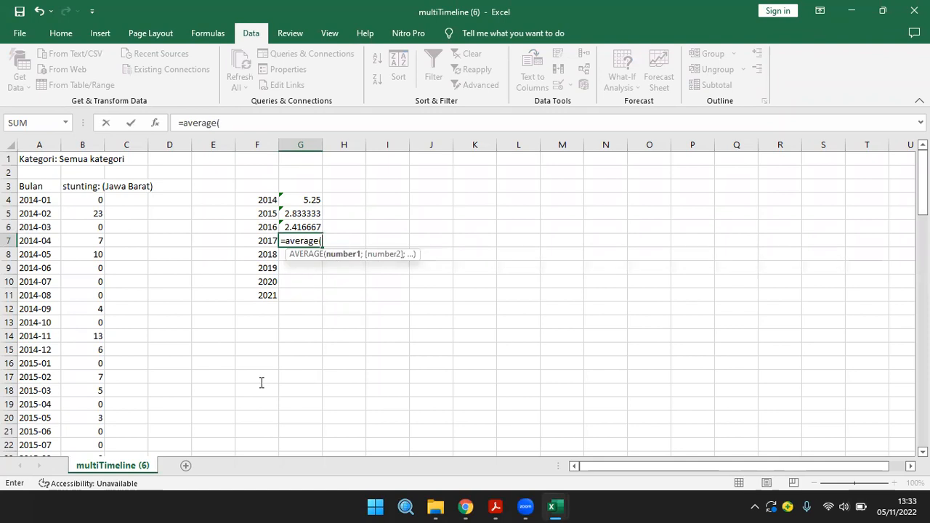
scroll(80, 371, down, 10)
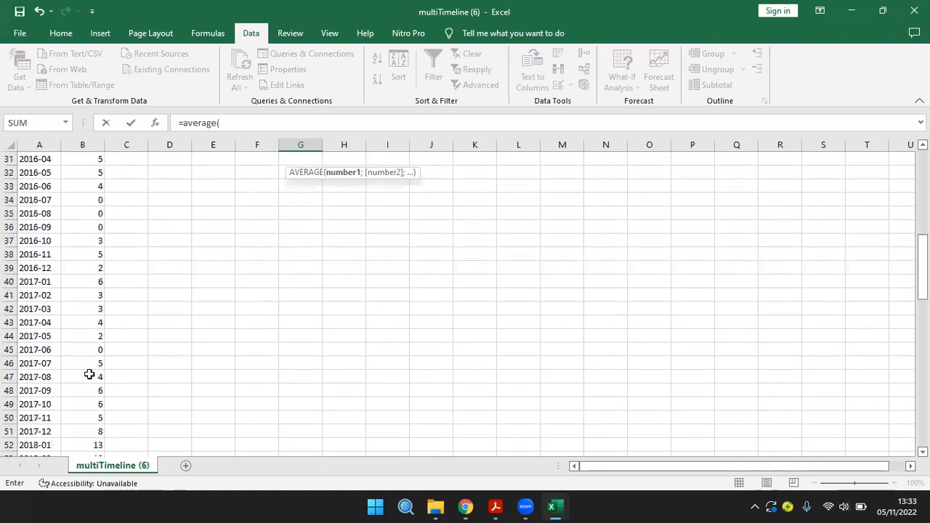
drag(97, 282, 102, 428)
key(Return)
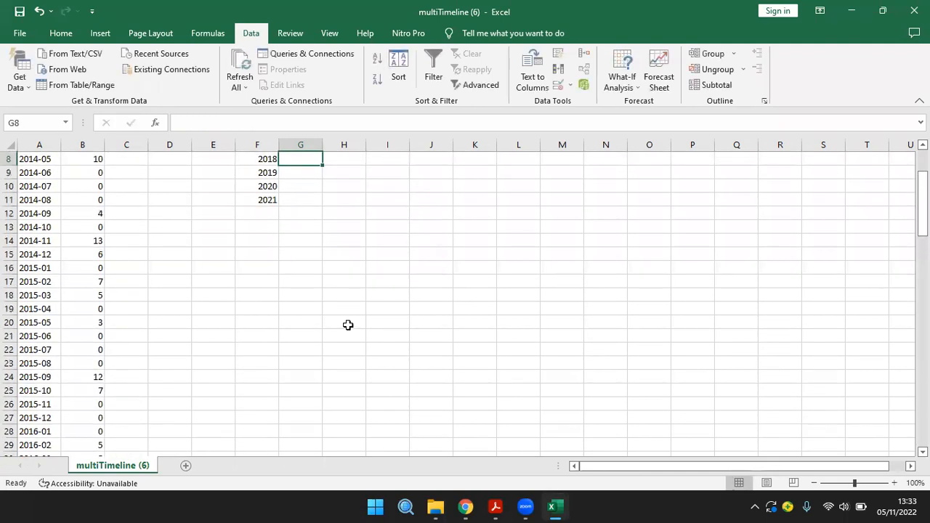
Calculate the 2018 average in G8 with AVERAGE over the 2018 months, B52:B63.
text(=average*()
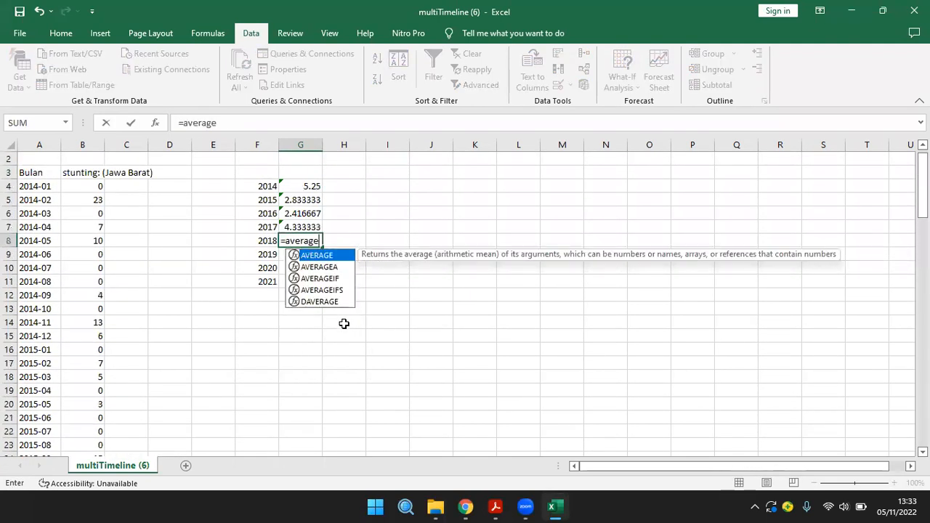
key(BackSpace)
text(()
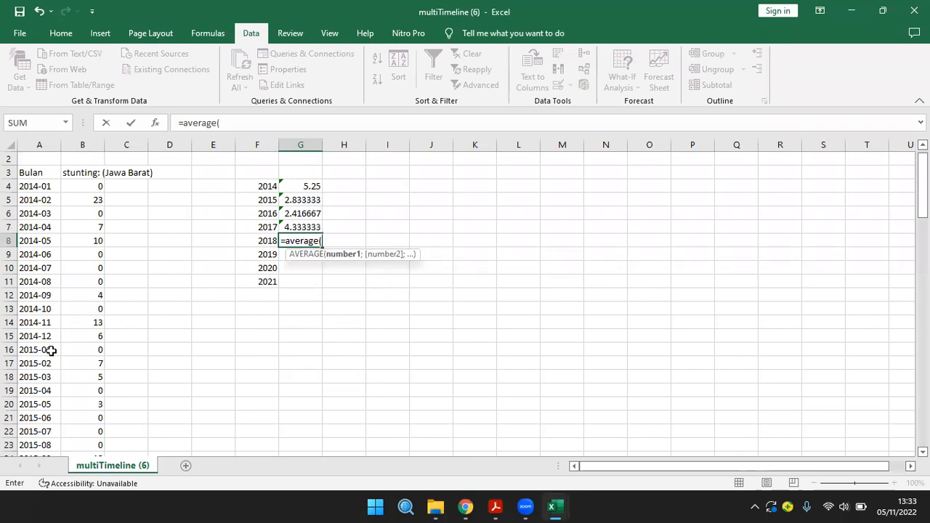
scroll(54, 350, down, 13)
drag(85, 309, 93, 404)
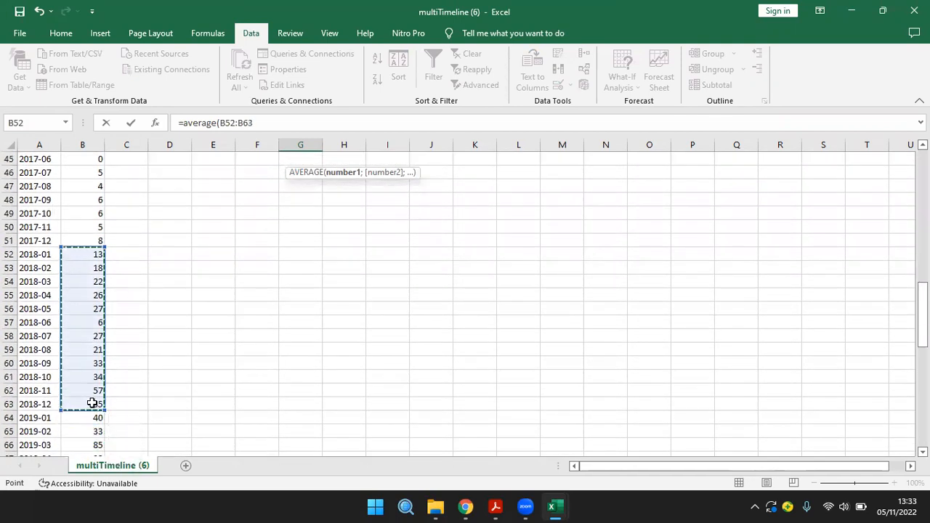
key(Return)
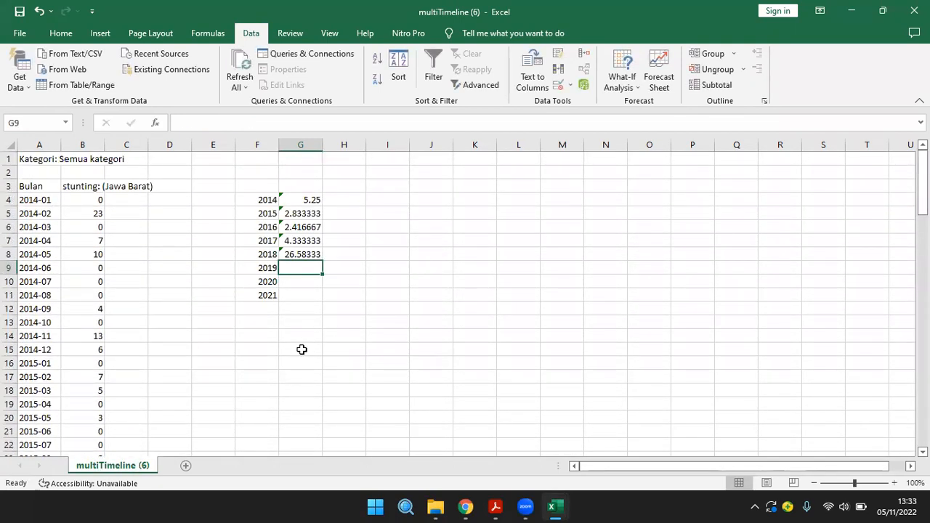
Calculate the 2019 average in G9 with AVERAGE over the 2019 months, B64:B75.
text(=average()
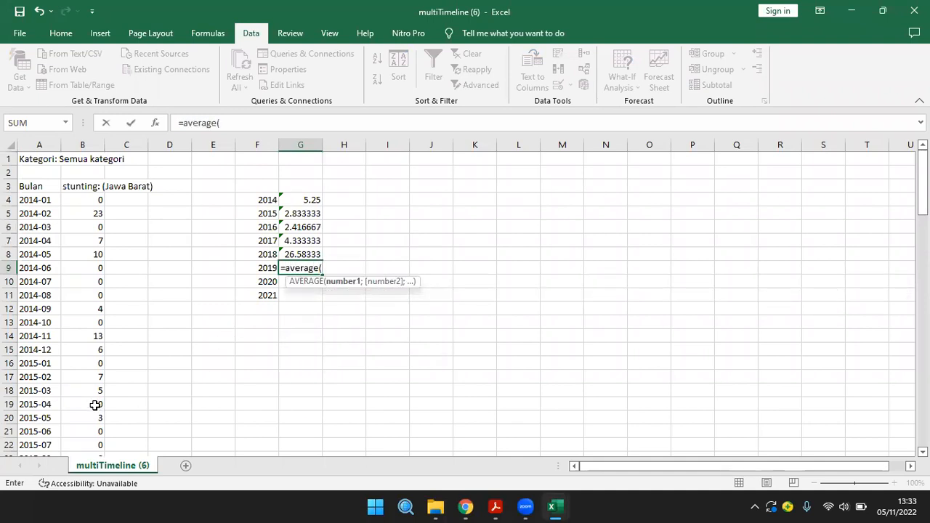
scroll(96, 405, down, 20)
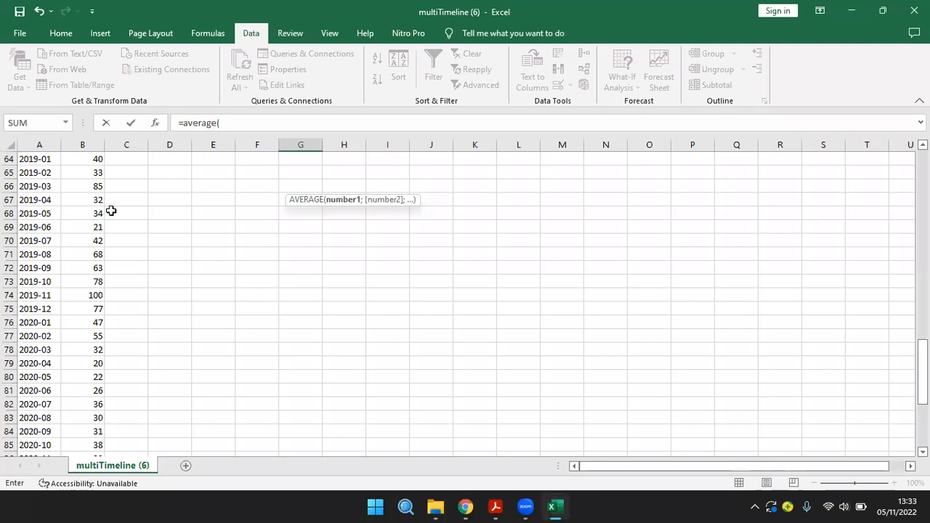
scroll(109, 207, up, 2)
drag(87, 242, 82, 389)
key(Return)
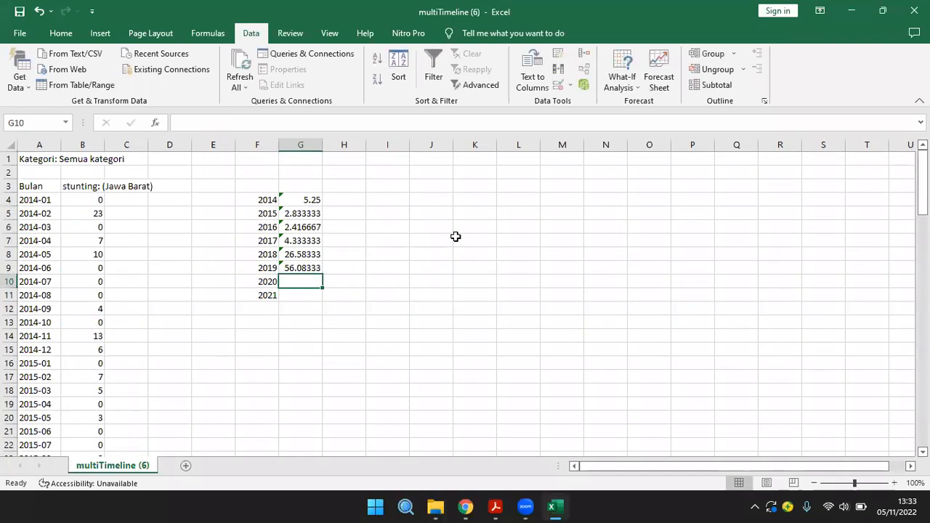
Calculate the 2020 average in G10 with AVERAGE over the 2020 months, B76:B87.
text(=average()
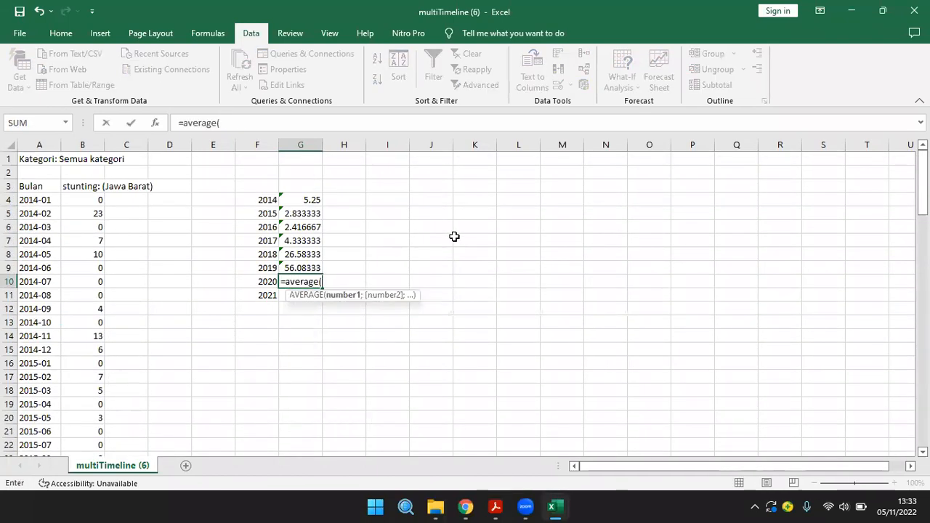
scroll(106, 336, down, 16)
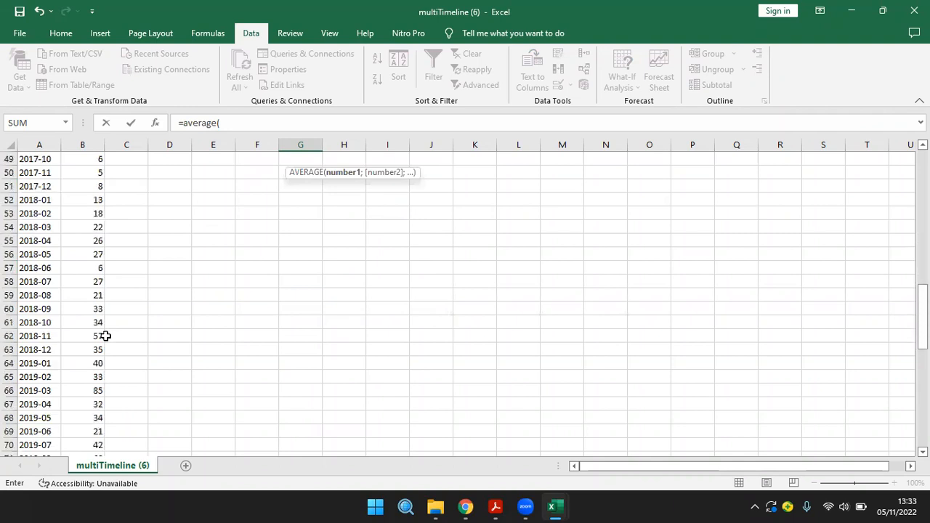
scroll(106, 336, down, 7)
drag(95, 234, 97, 391)
key(Return)
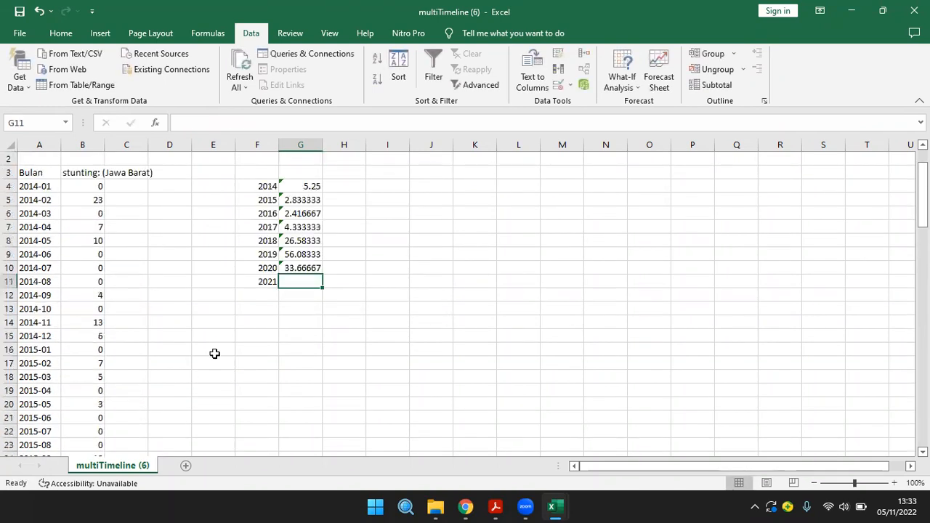
Calculate the 2021 average in G11 with AVERAGE over the 2021 months, B88:B99.
text(=average()
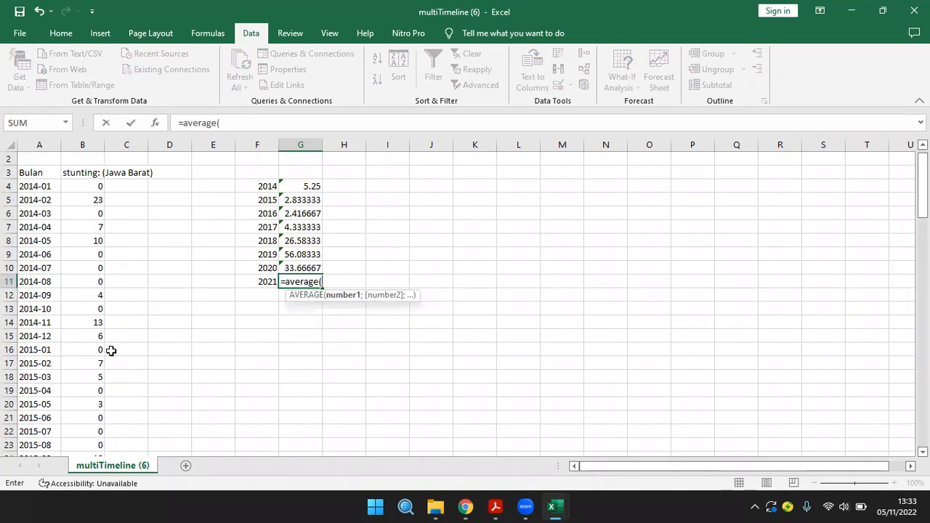
scroll(110, 351, down, 20)
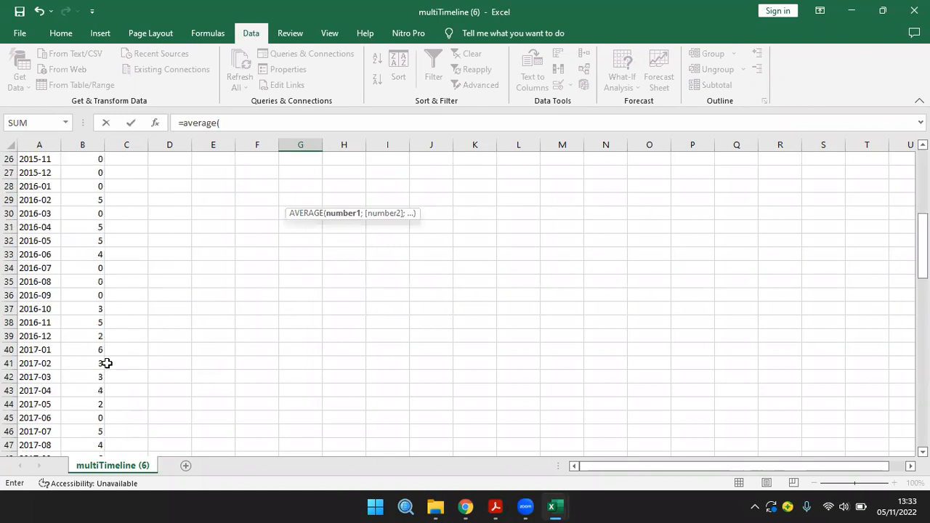
scroll(108, 362, down, 6)
scroll(106, 362, up, 1)
drag(99, 231, 88, 379)
key(Return)
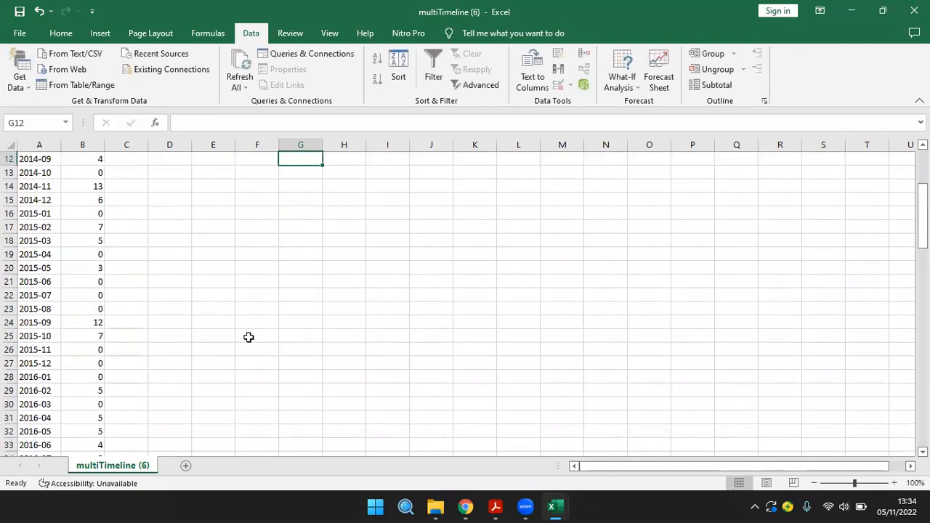
click(466, 338)
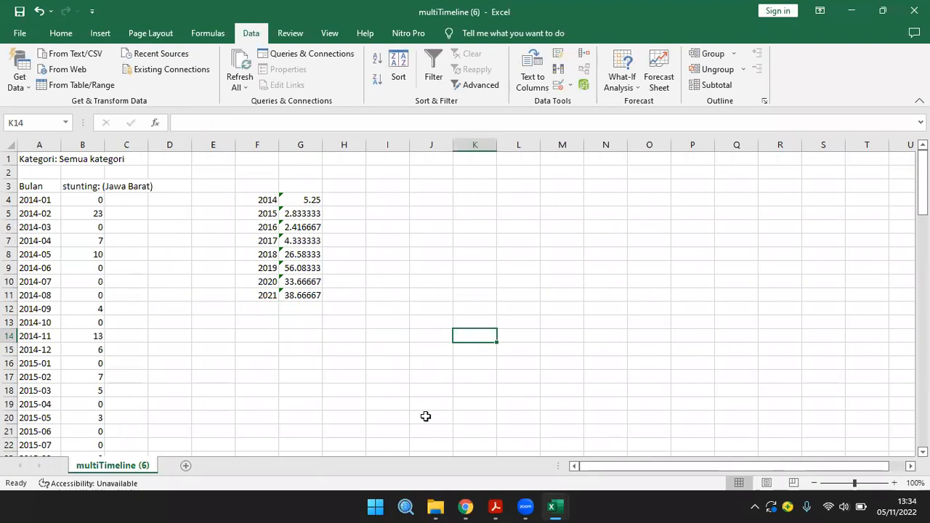
Switch to Google Trends in Chrome and review the interest over time, city breakdown and time range options for "stunting" in Jawa Barat.
click(466, 506)
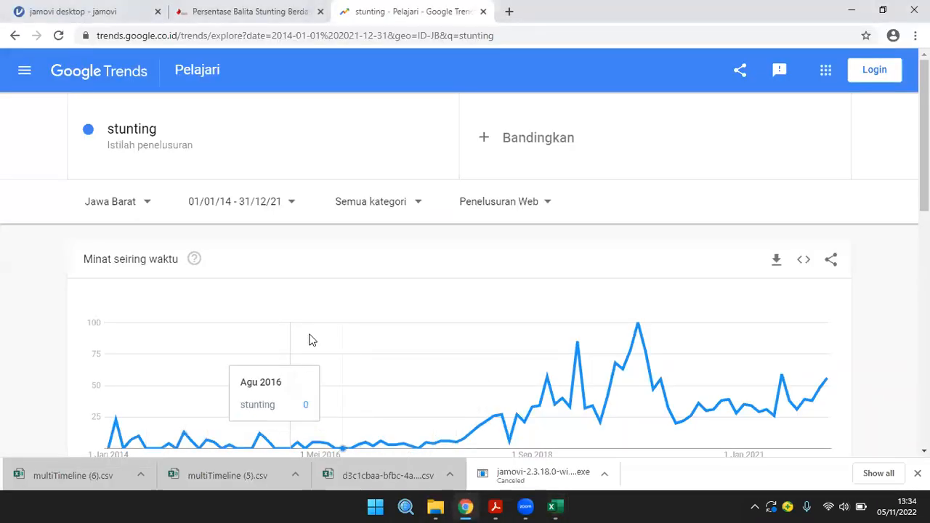
scroll(313, 334, down, 5)
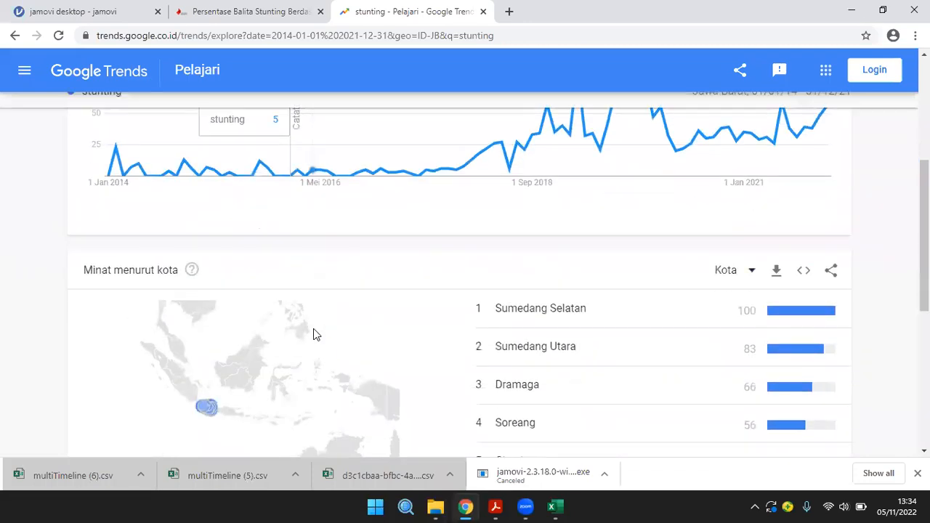
scroll(312, 333, down, 1)
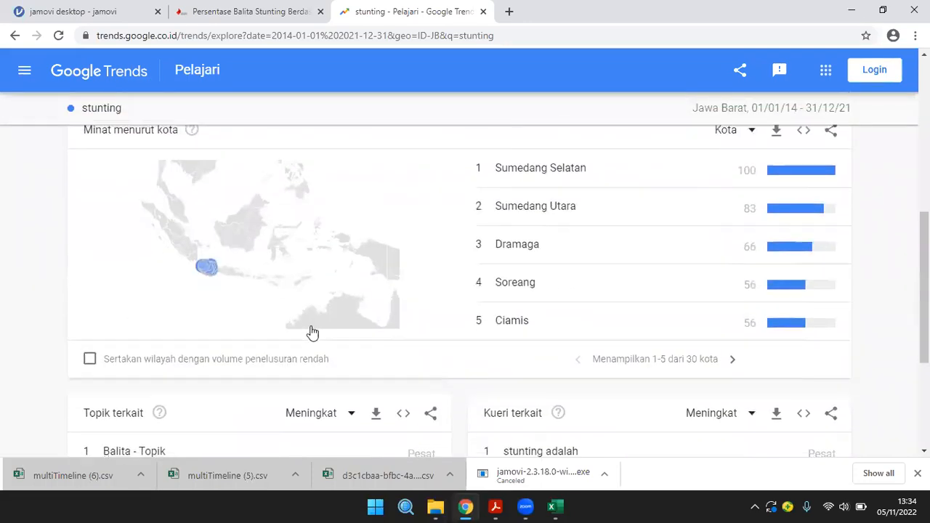
scroll(311, 332, up, 3)
scroll(310, 332, up, 3)
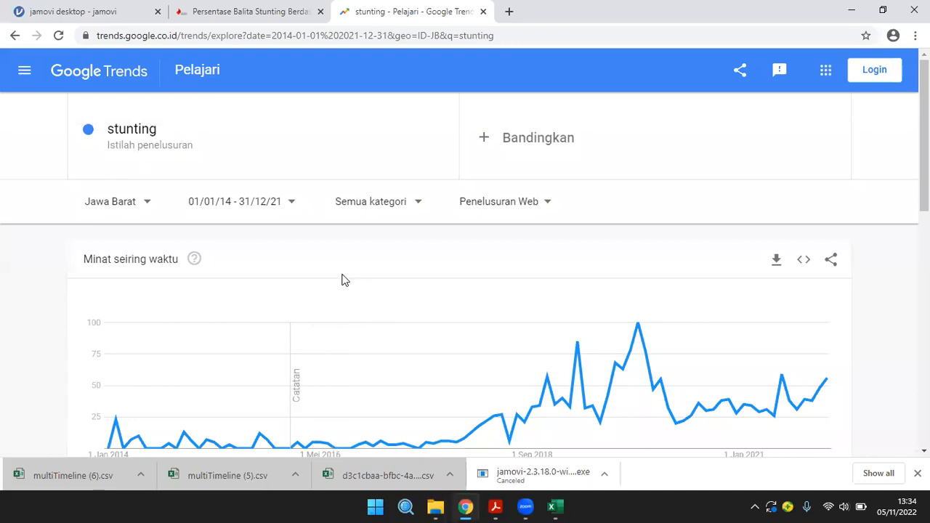
click(291, 202)
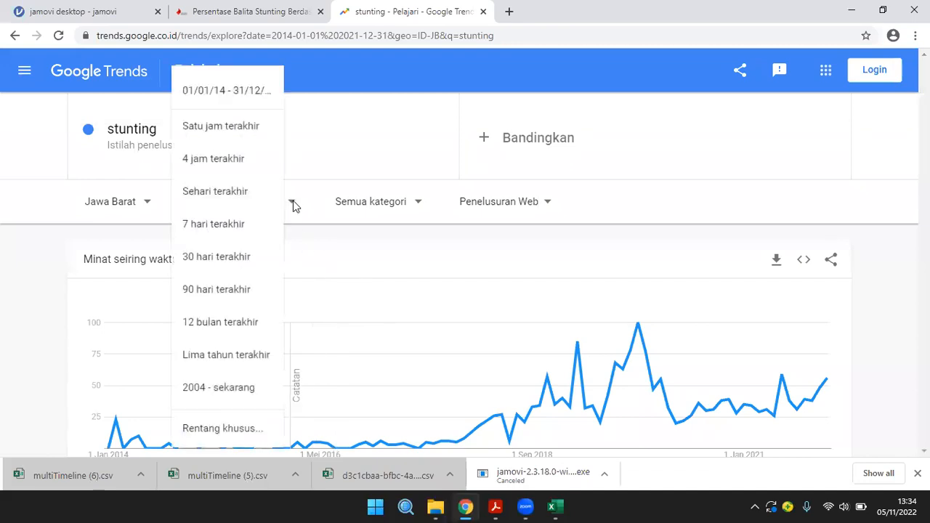
click(46, 272)
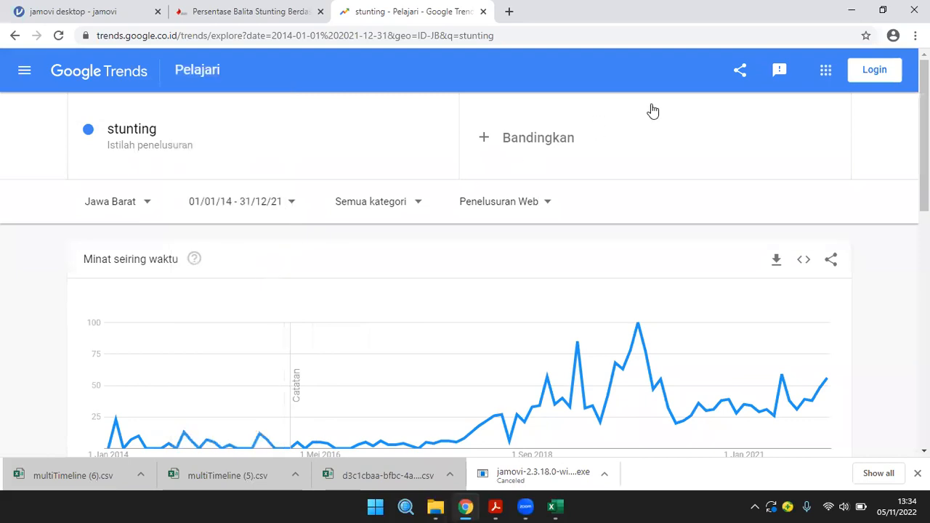
Return to Excel and minimize the multiTimeline (6) and multiTimeline (5) workbooks to view the toddler stunting percentage workbook.
key(alt+Tab)
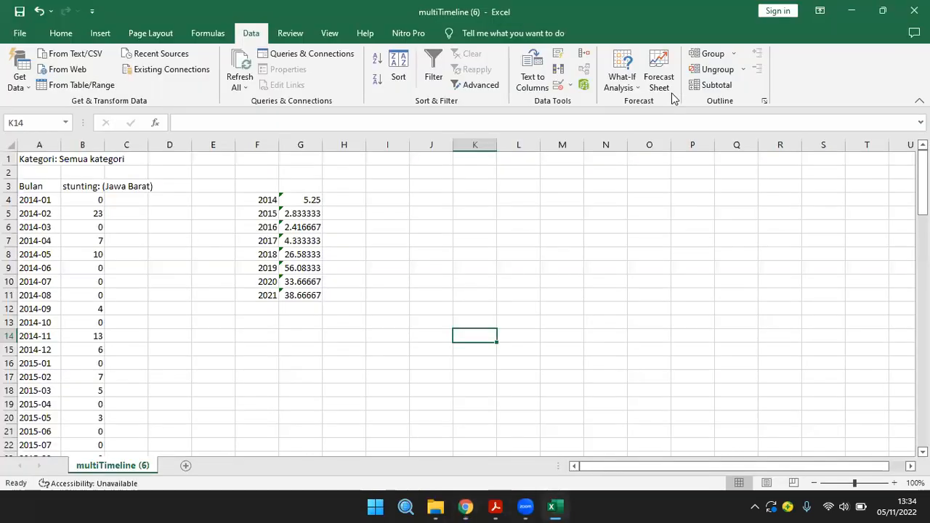
click(852, 11)
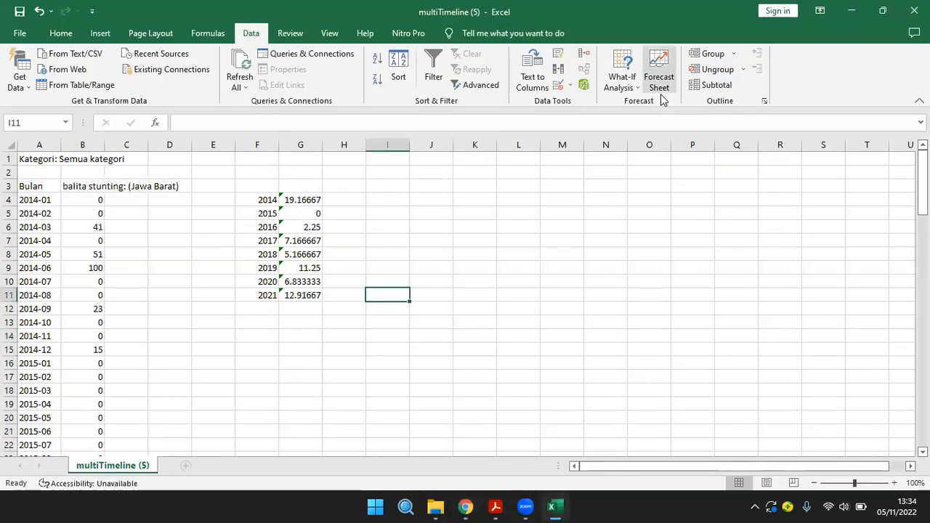
click(855, 12)
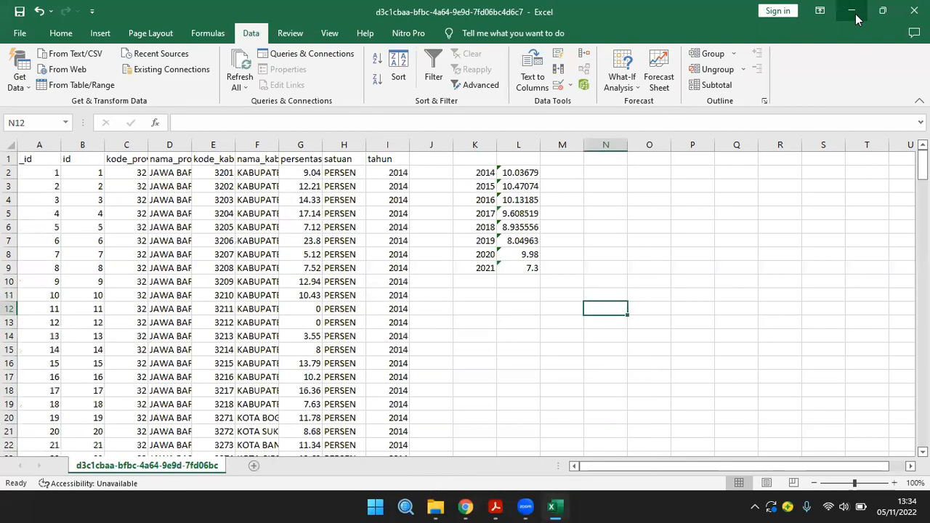
Open jamovi and set up the first variable as "kejadian" with Continuous measure type and Decimal data type.
key(super+d)
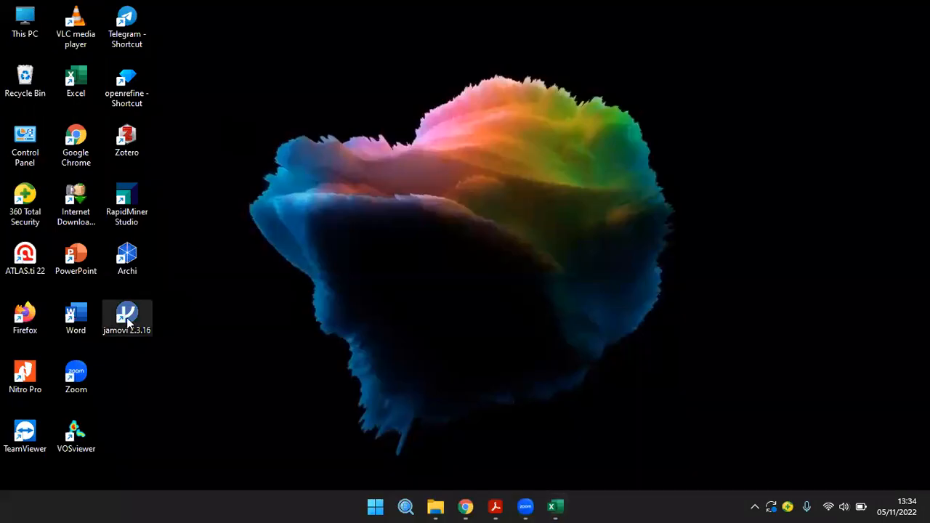
double_click(127, 321)
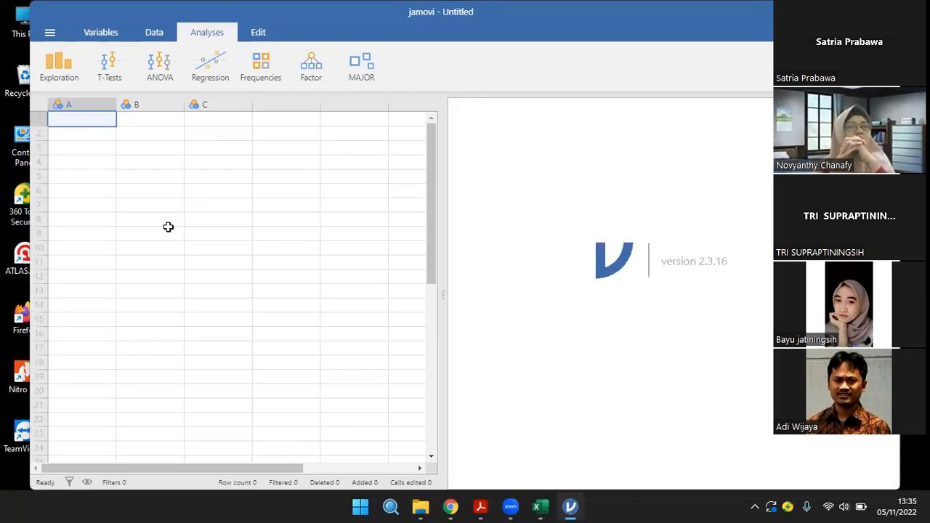
double_click(98, 106)
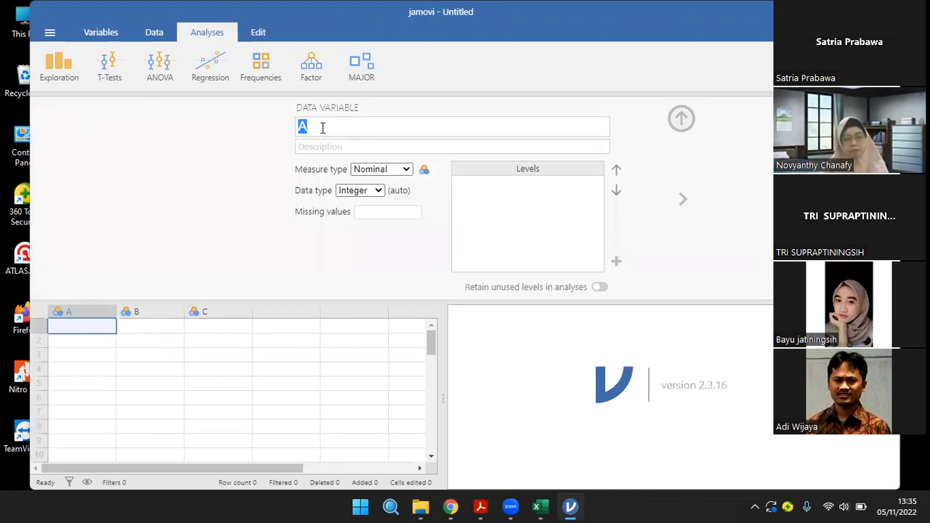
text(kejadian)
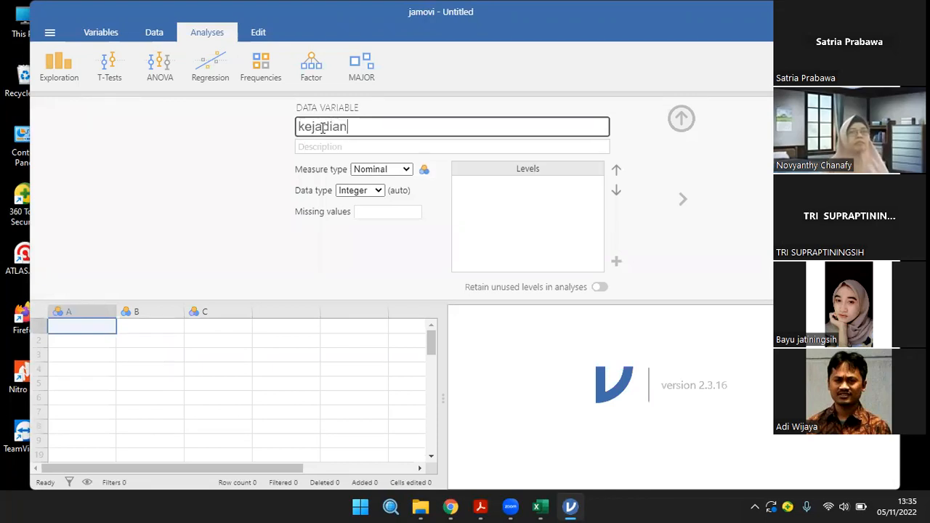
click(391, 172)
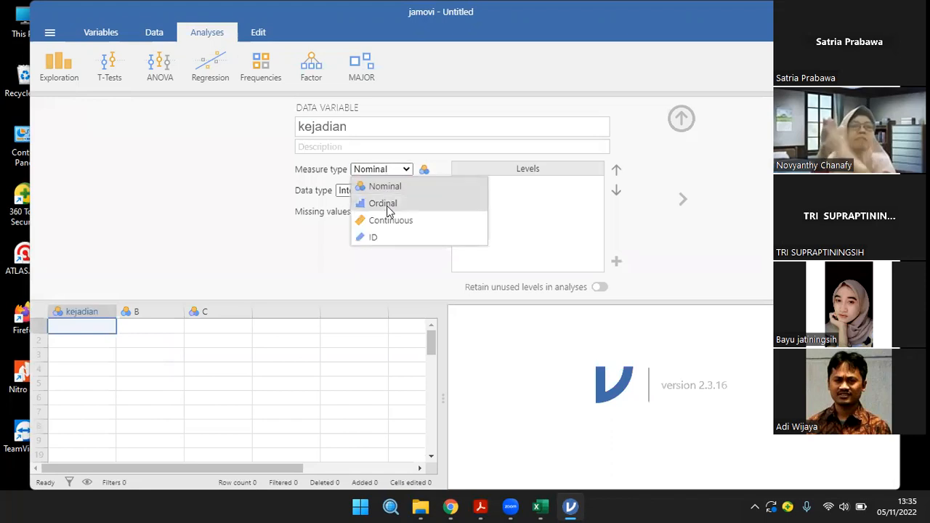
click(392, 221)
click(361, 190)
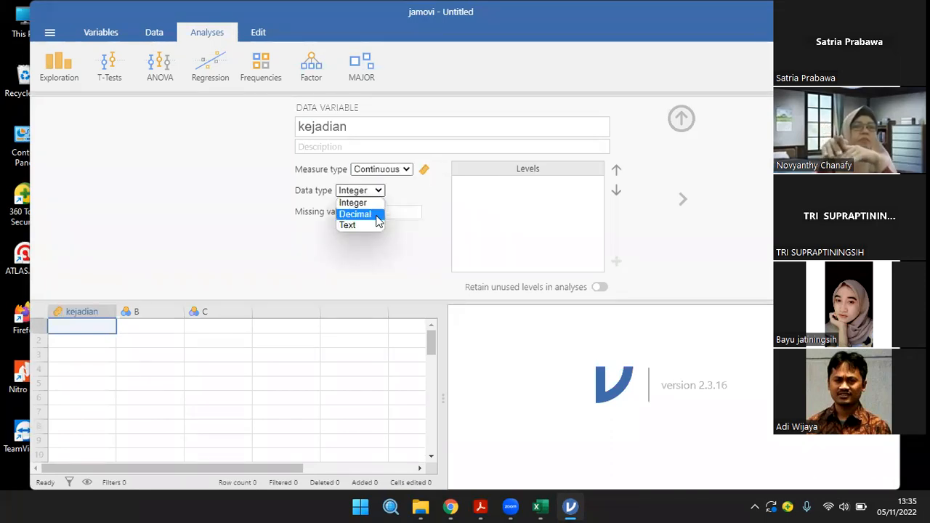
click(378, 215)
click(681, 121)
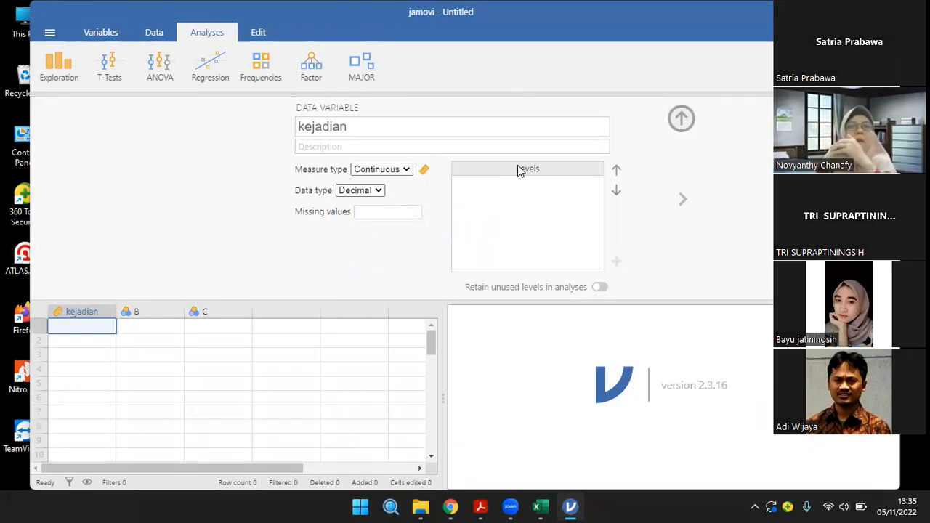
Rename variable B as "balita stunting" and set it to Continuous measure type and Decimal data type.
double_click(157, 102)
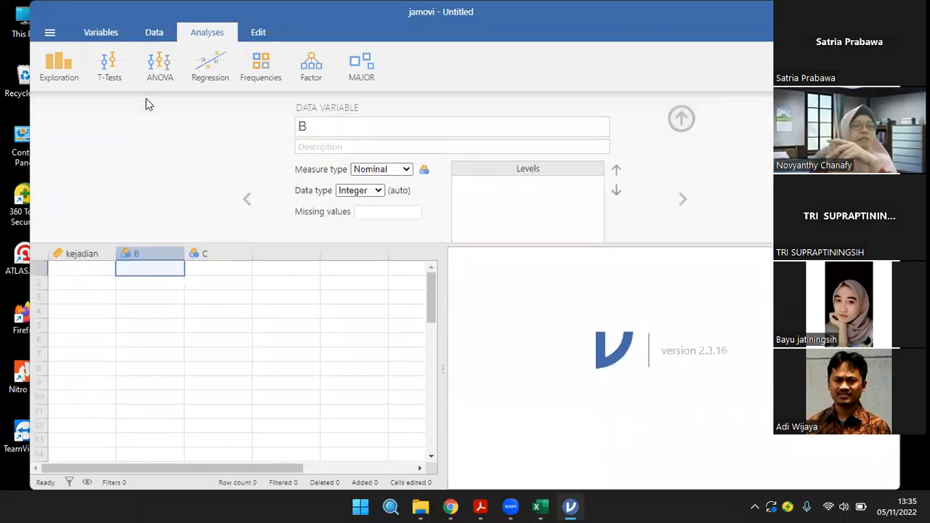
text(bali)
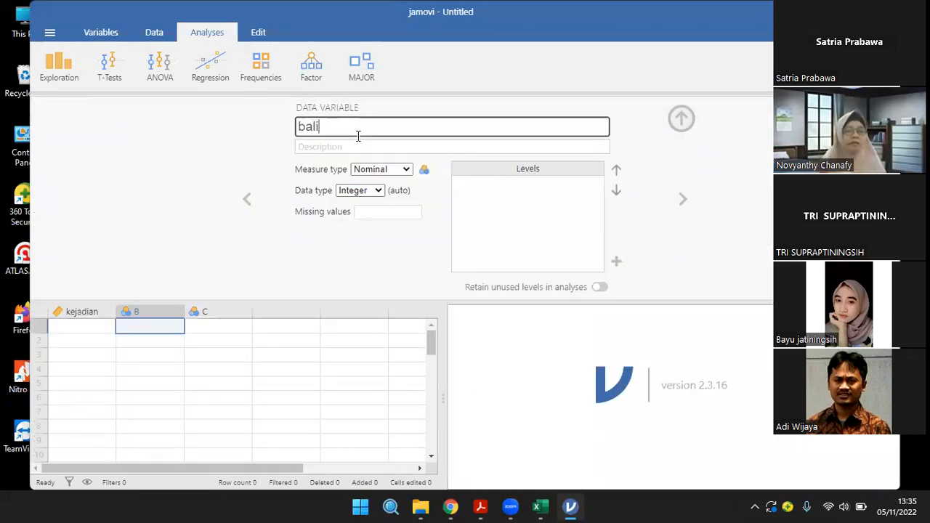
text(ta stunting)
click(365, 171)
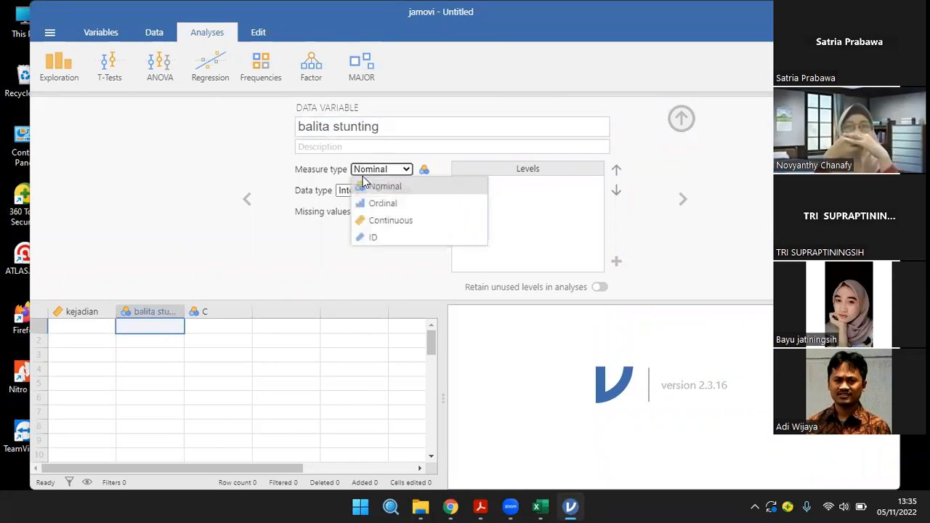
click(379, 221)
click(372, 191)
click(360, 215)
click(681, 118)
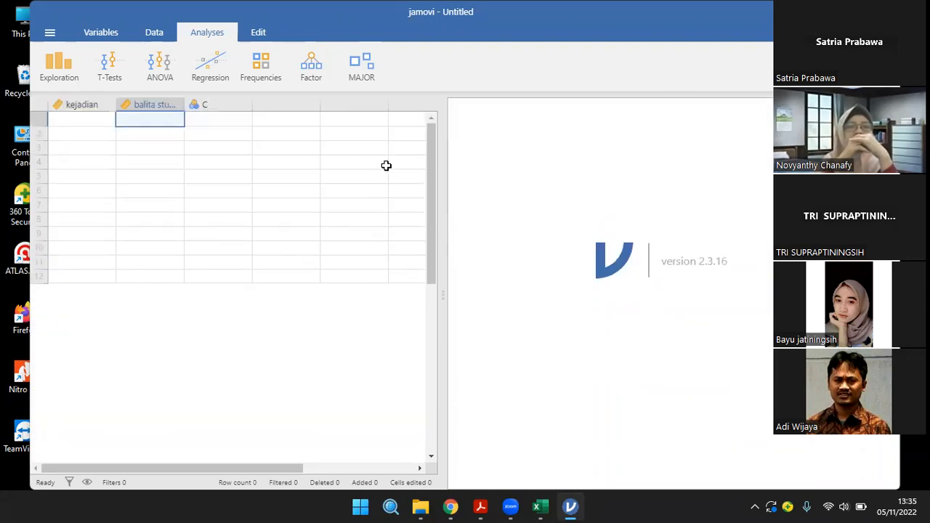
Rename variable C as "stunting" and set it to Continuous measure type and Decimal data type.
click(223, 105)
double_click(223, 105)
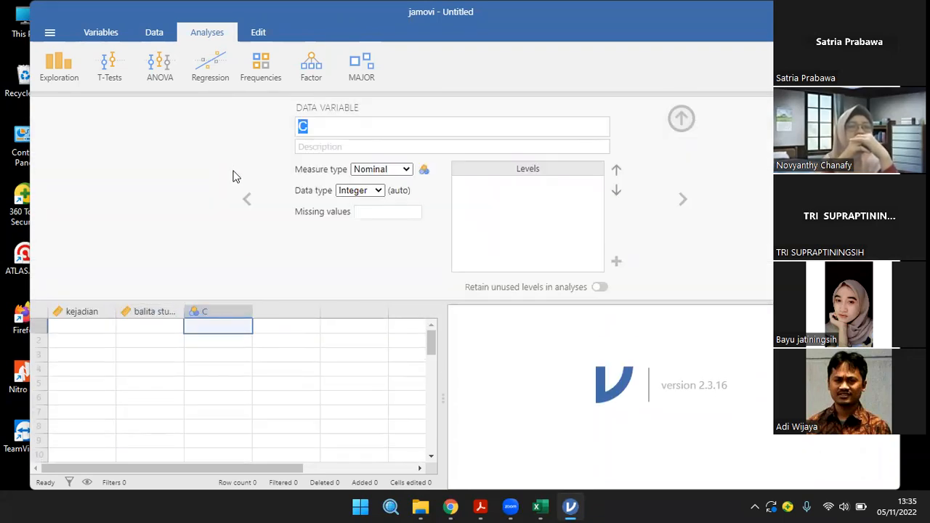
text(stunting)
click(362, 173)
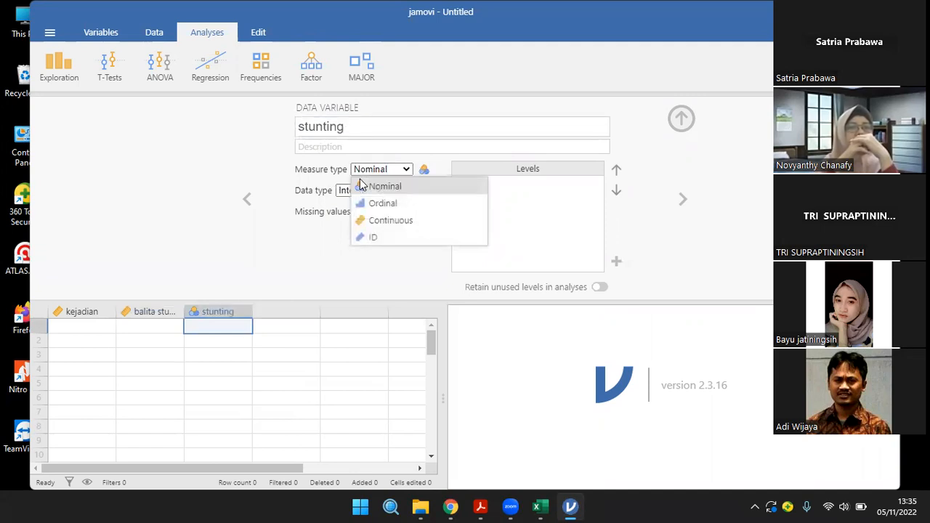
click(383, 222)
click(359, 189)
click(368, 212)
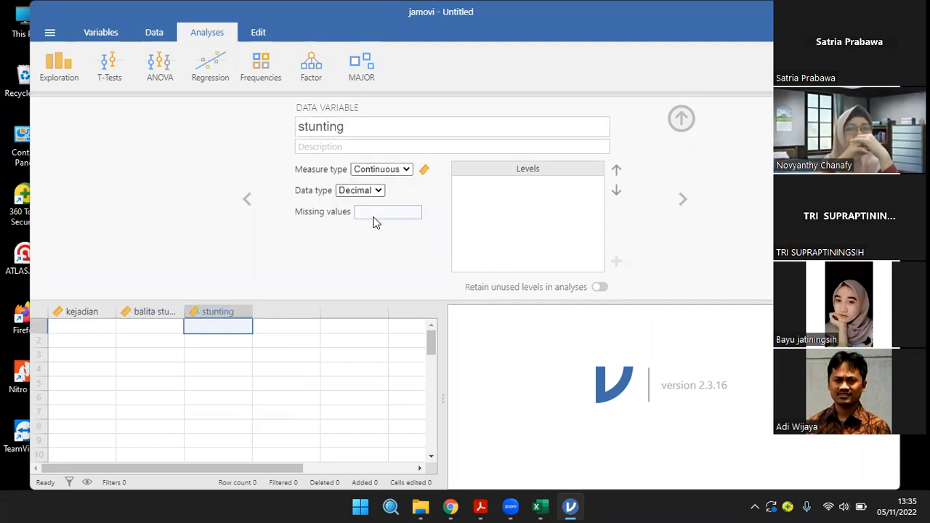
click(682, 119)
Check the yearly averages in Excel, then insert a Continuous data variable named "tahun" before kejadian in jamovi.
click(96, 116)
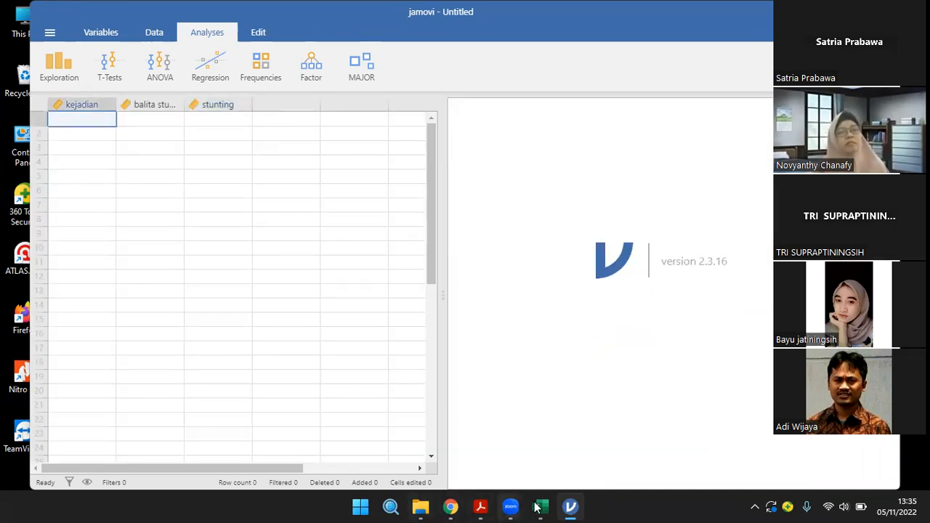
mouse_move(539, 506)
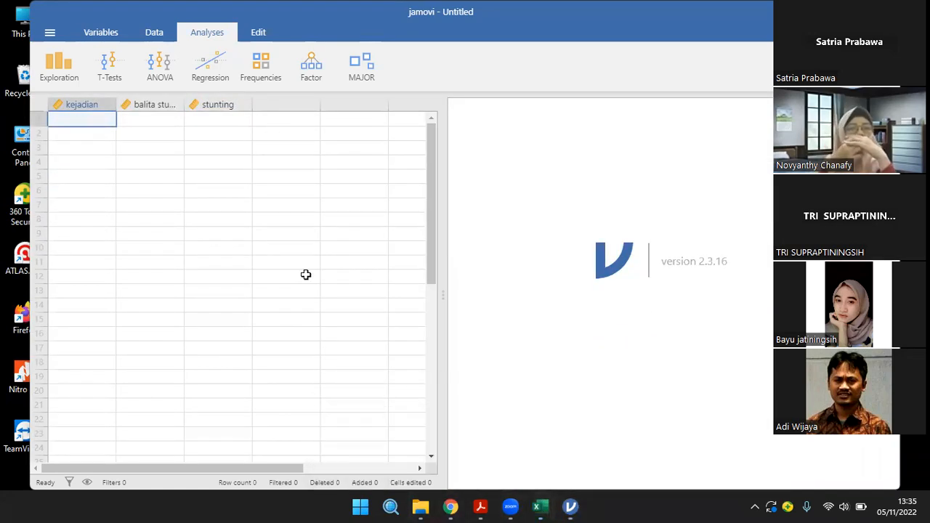
key(alt+Tab)
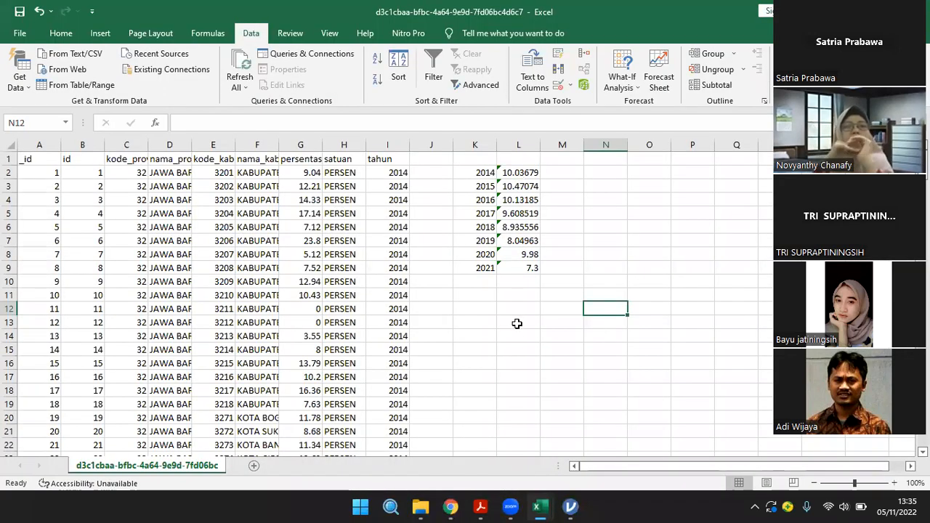
click(573, 506)
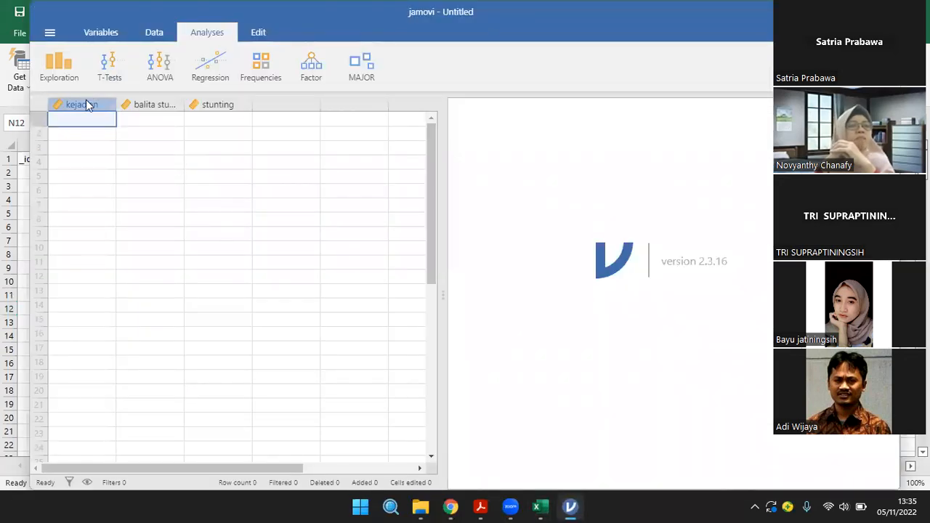
right_click(86, 105)
mouse_move(151, 168)
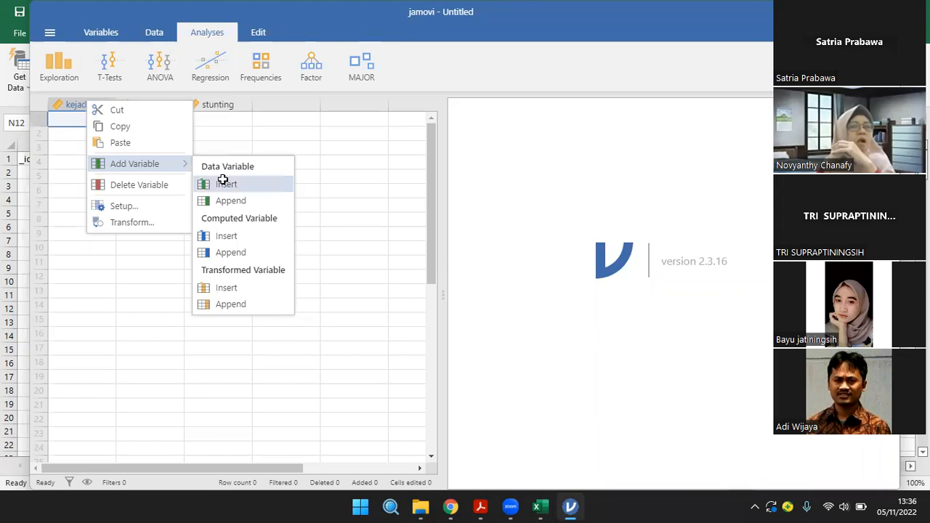
click(223, 183)
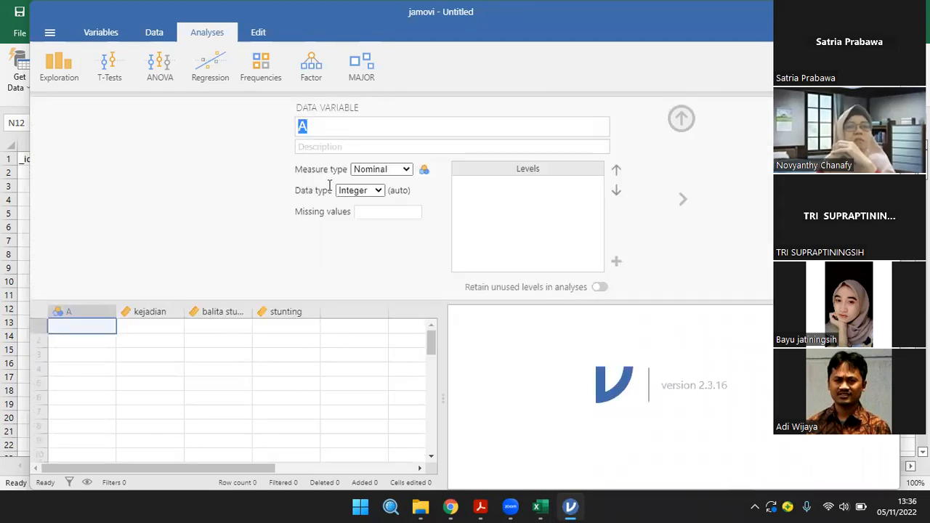
text(tahun)
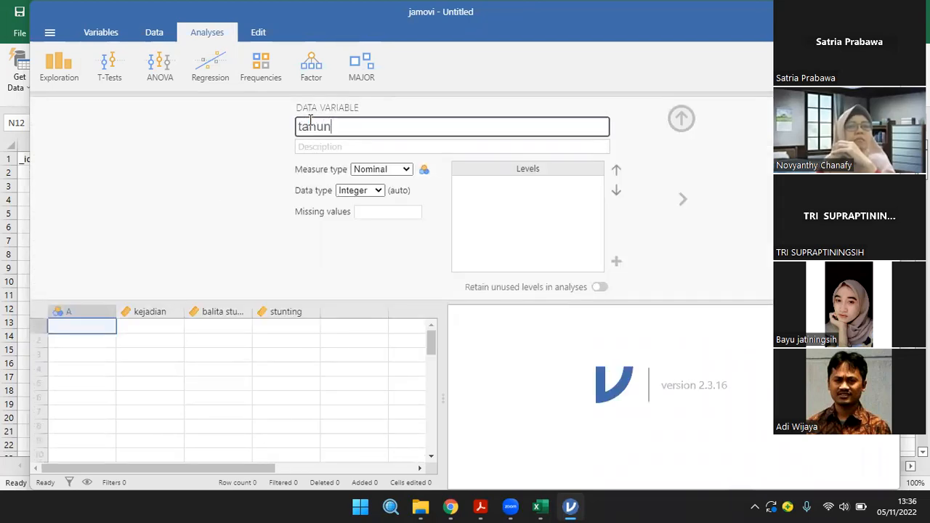
click(380, 169)
click(382, 219)
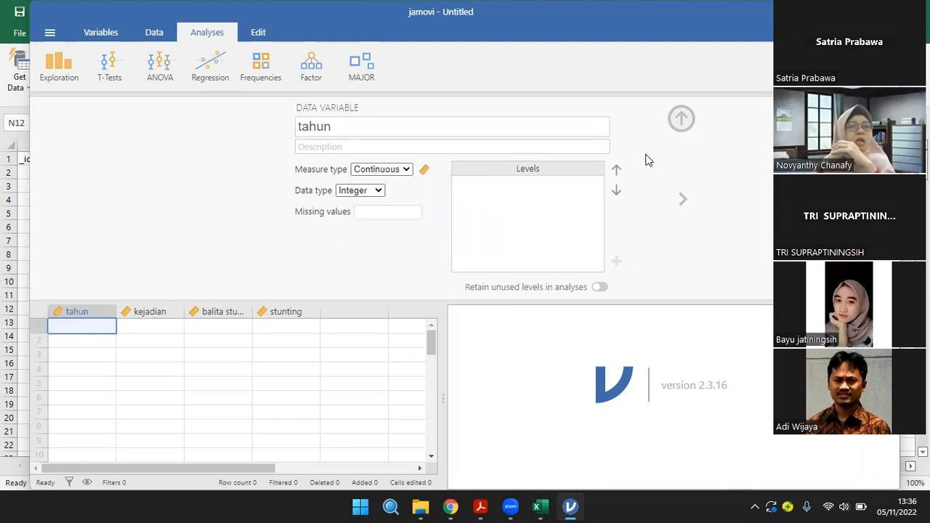
click(681, 118)
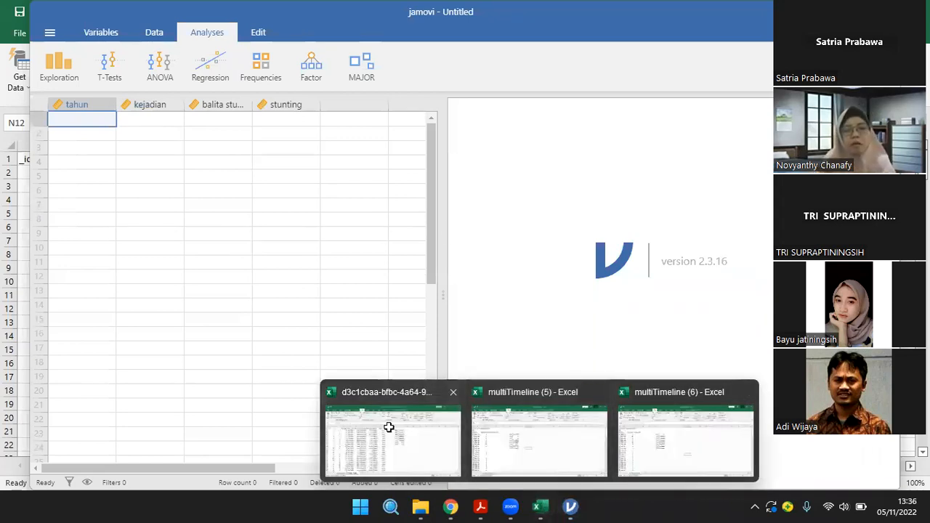
Copy the years and averages in K2:L9 of Excel's toddler stunting workbook into jamovi's tahun and kejadian columns from row 1.
click(388, 424)
drag(476, 173, 512, 268)
key(ctrl+c)
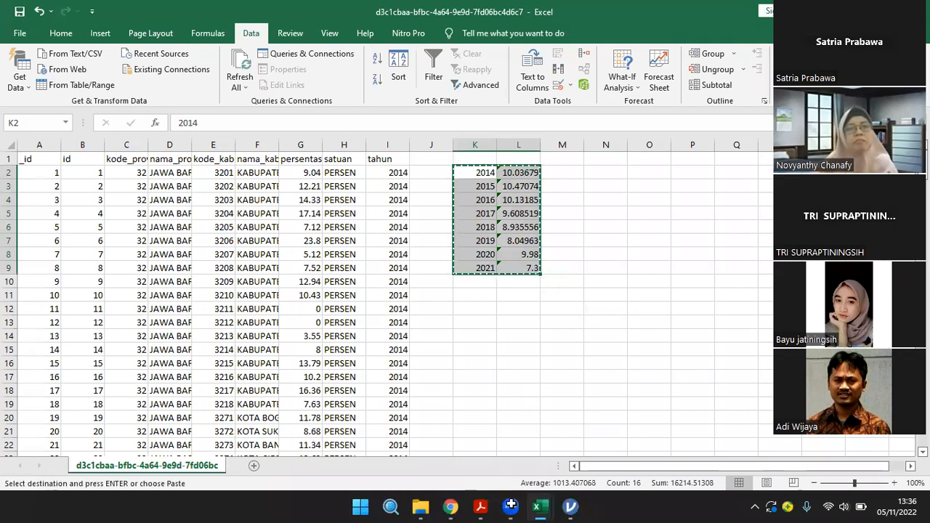
click(570, 506)
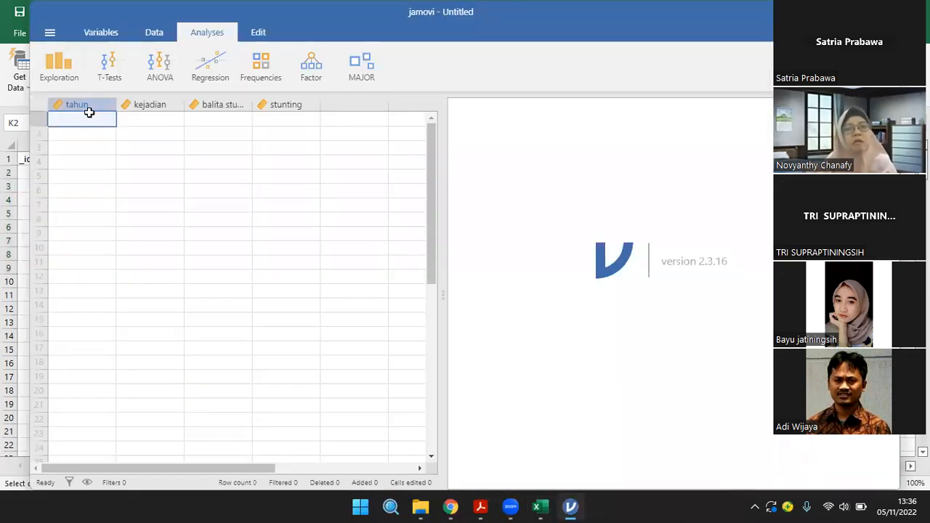
right_click(94, 123)
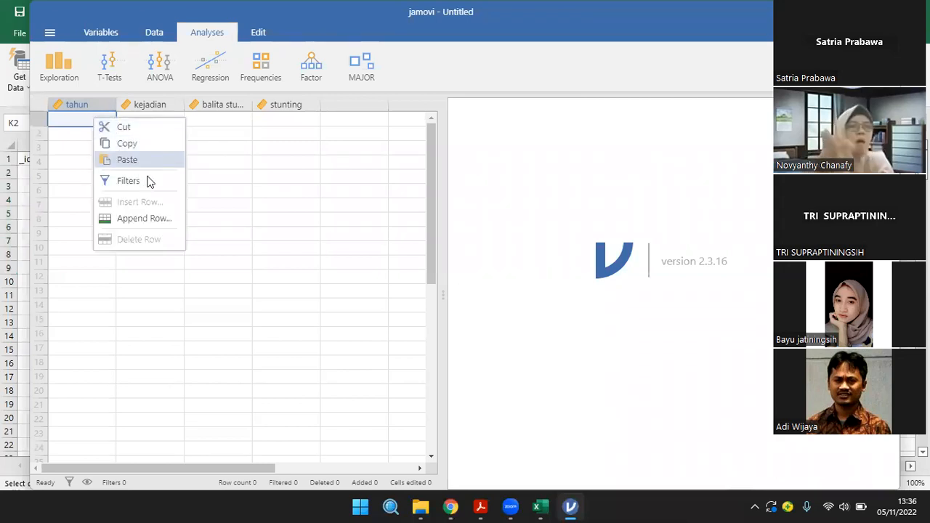
click(134, 160)
click(274, 213)
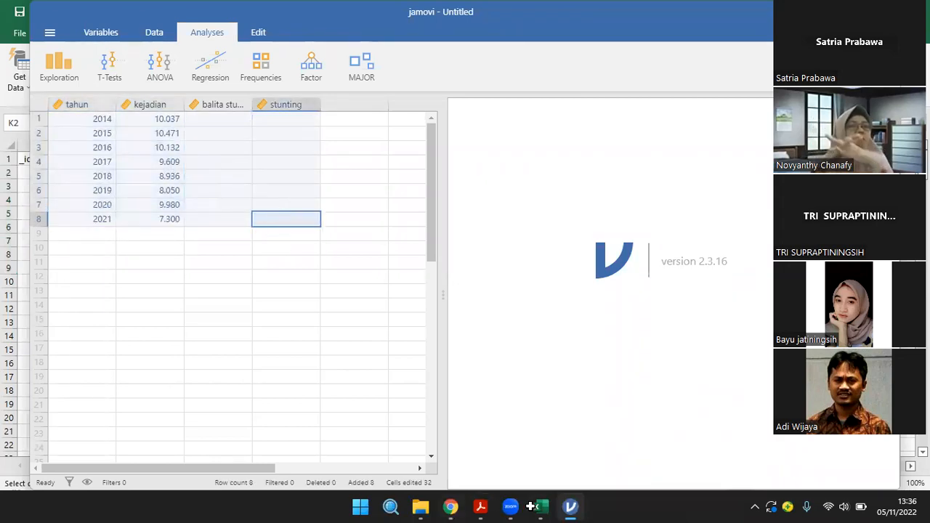
Copy the yearly averages in G4:G11 of Excel's multiTimeline (5) workbook into jamovi's balita stunting column from row 1.
mouse_move(538, 506)
click(536, 436)
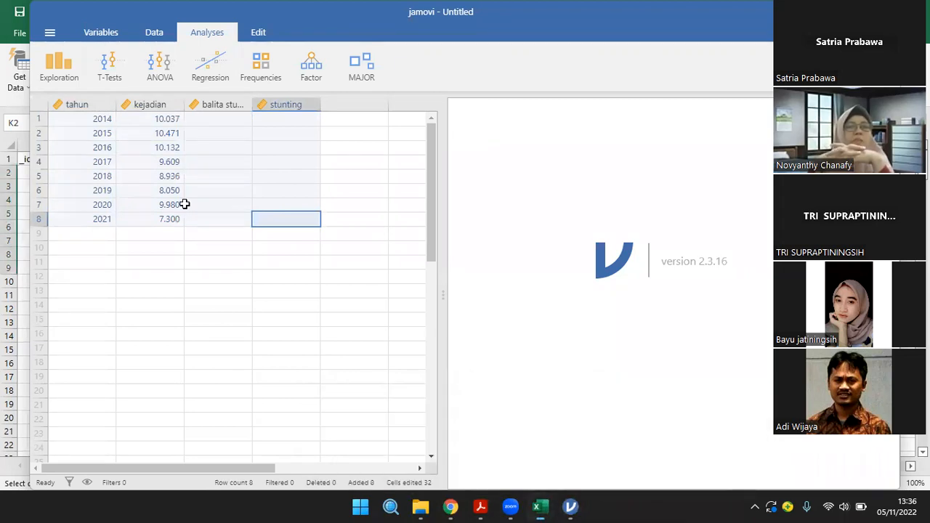
drag(303, 199, 303, 295)
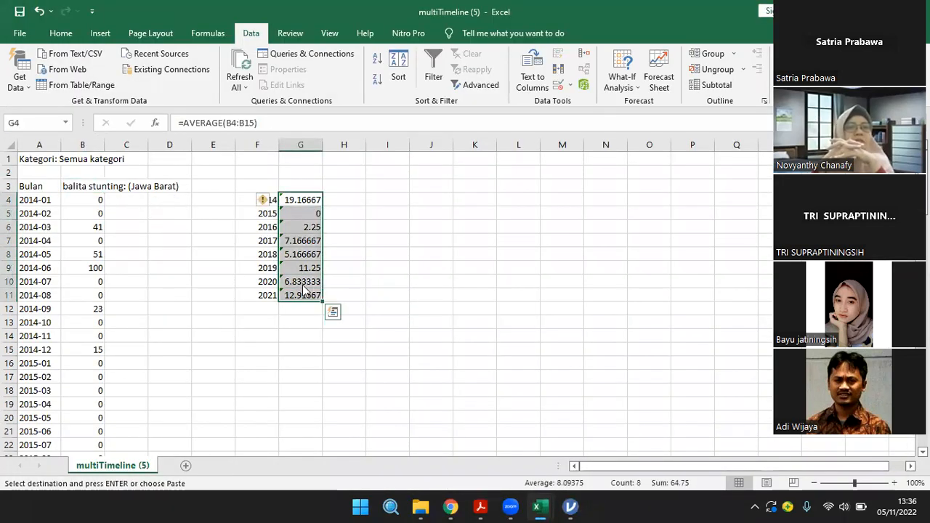
right_click(306, 295)
click(338, 206)
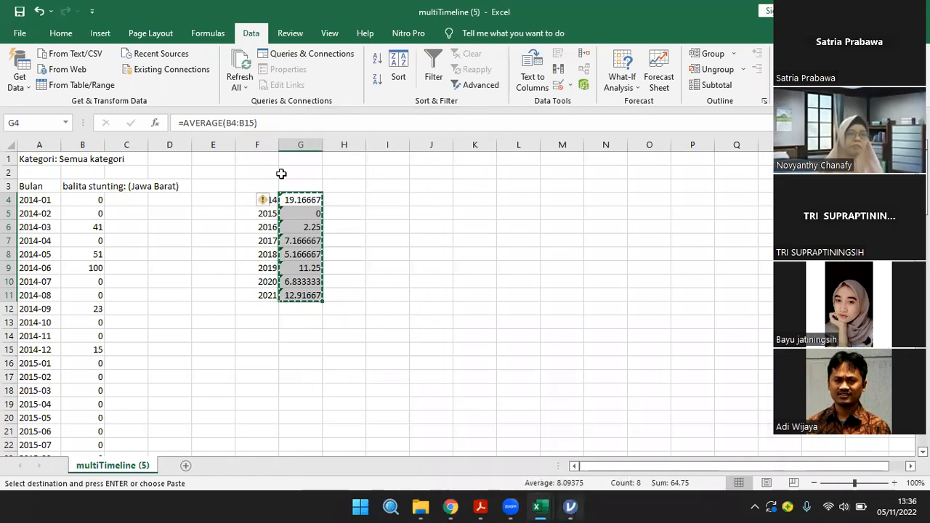
click(571, 506)
click(243, 125)
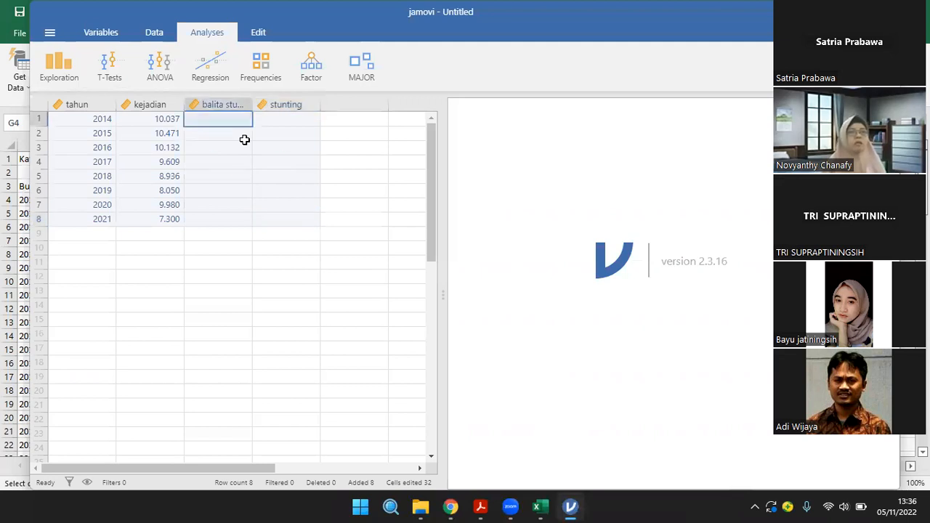
right_click(270, 161)
click(274, 162)
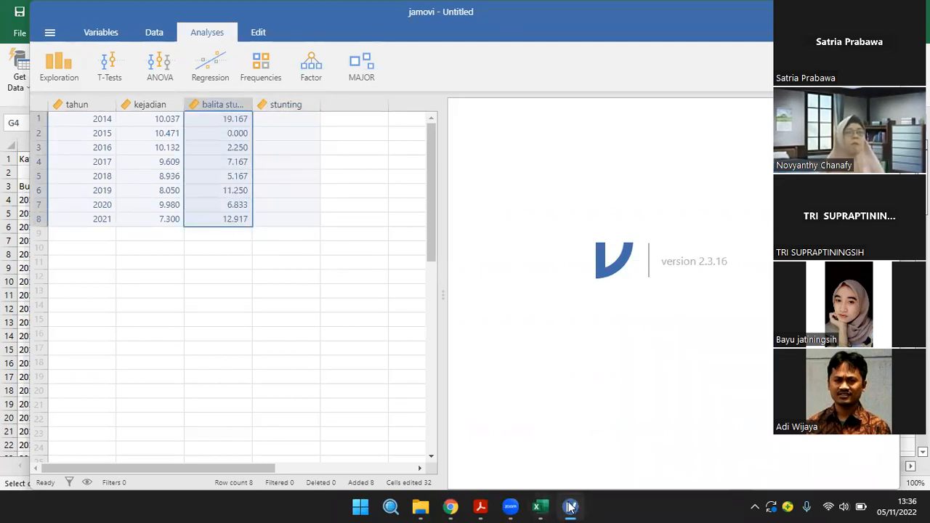
Copy the yearly averages in G4:G11 of Excel's multiTimeline (6) workbook into jamovi's stunting column from row 1.
mouse_move(540, 507)
click(625, 460)
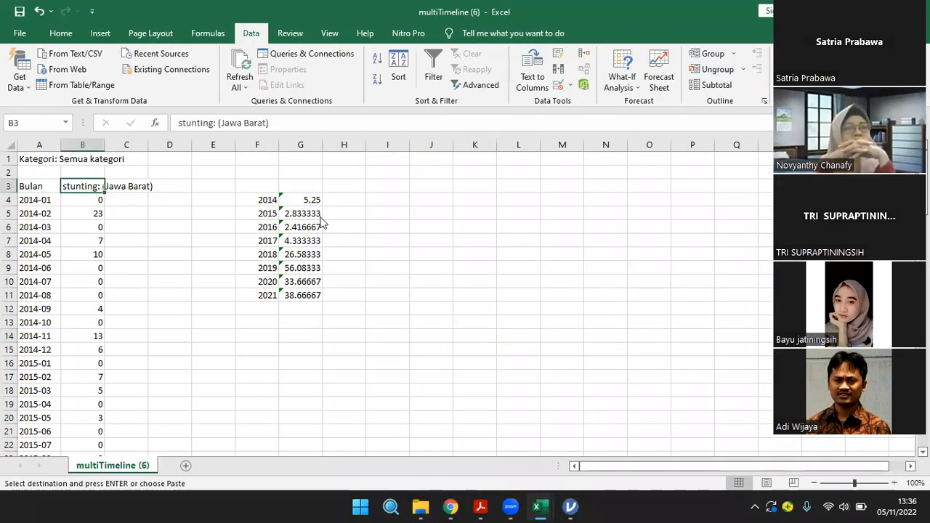
drag(313, 206, 315, 296)
right_click(311, 274)
click(372, 209)
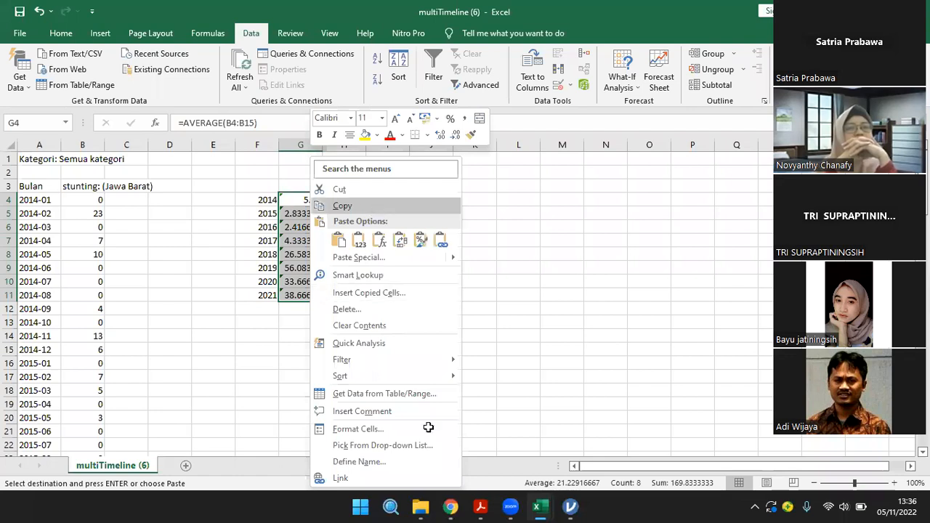
click(570, 507)
click(302, 120)
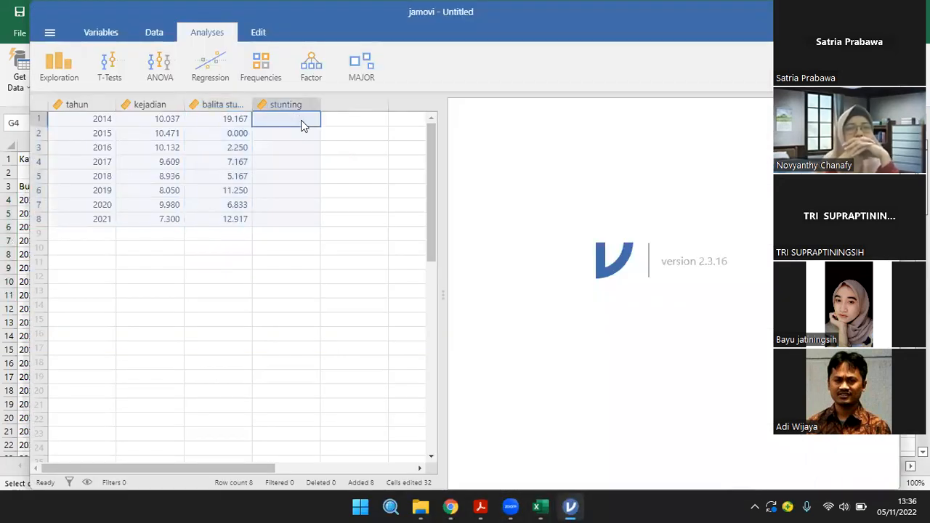
right_click(303, 122)
click(335, 167)
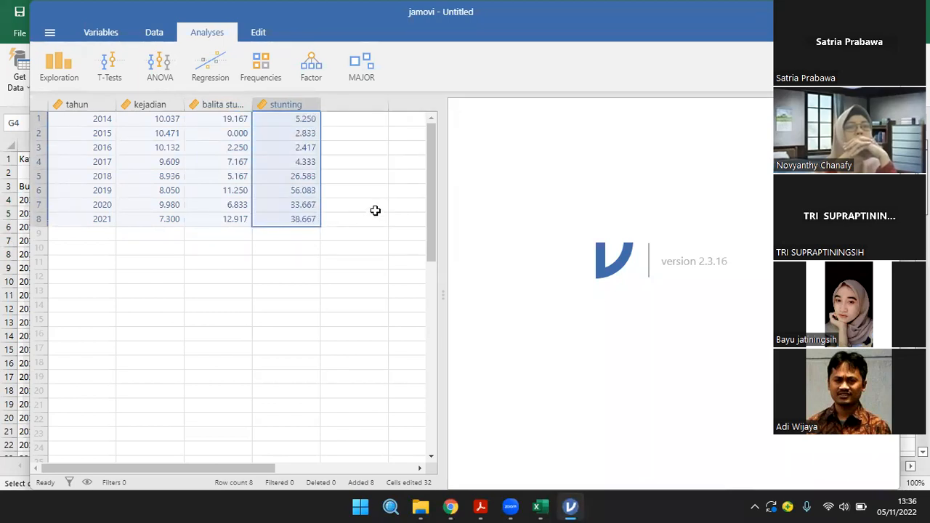
click(373, 211)
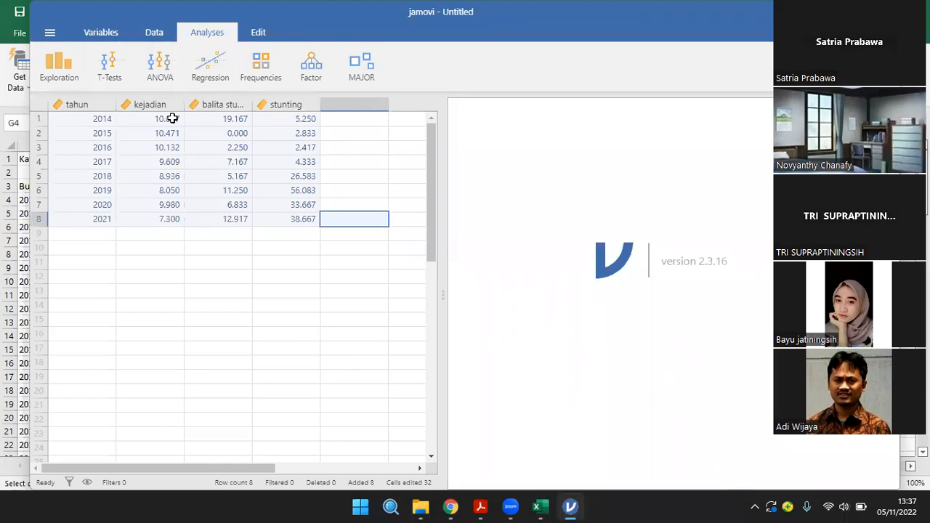
Widen the balita stunting column in the data sheet to fit its full name.
drag(172, 119, 177, 213)
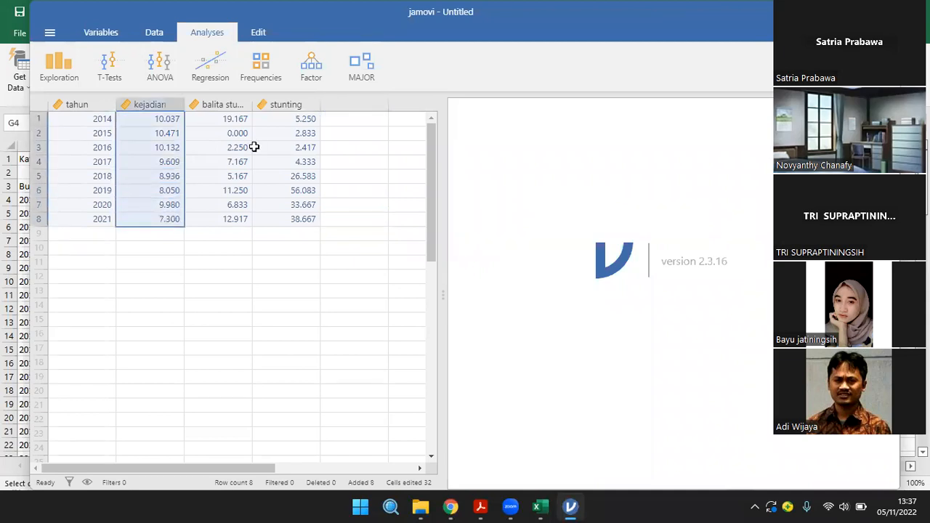
drag(253, 107, 283, 109)
click(264, 108)
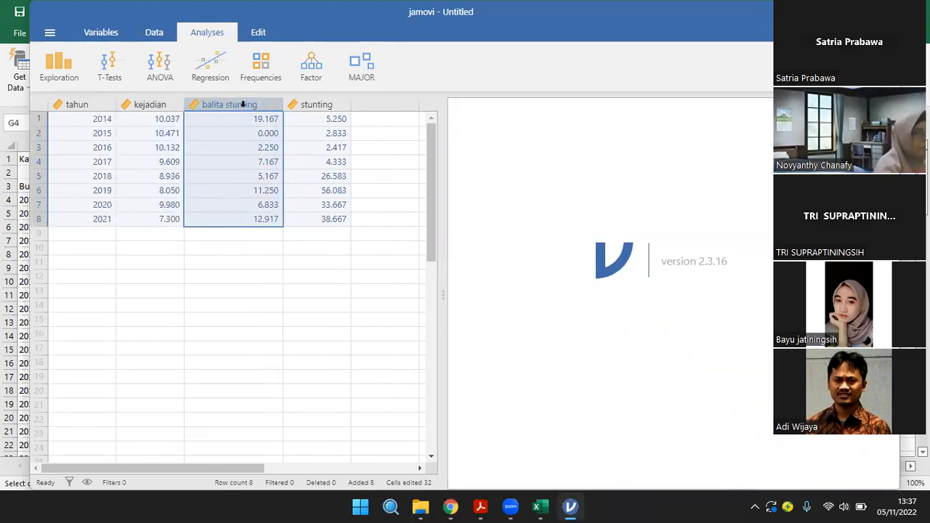
Examine the 2014–2021 values in the kejadian, balita stunting and stunting columns of the data sheet.
click(326, 161)
click(332, 119)
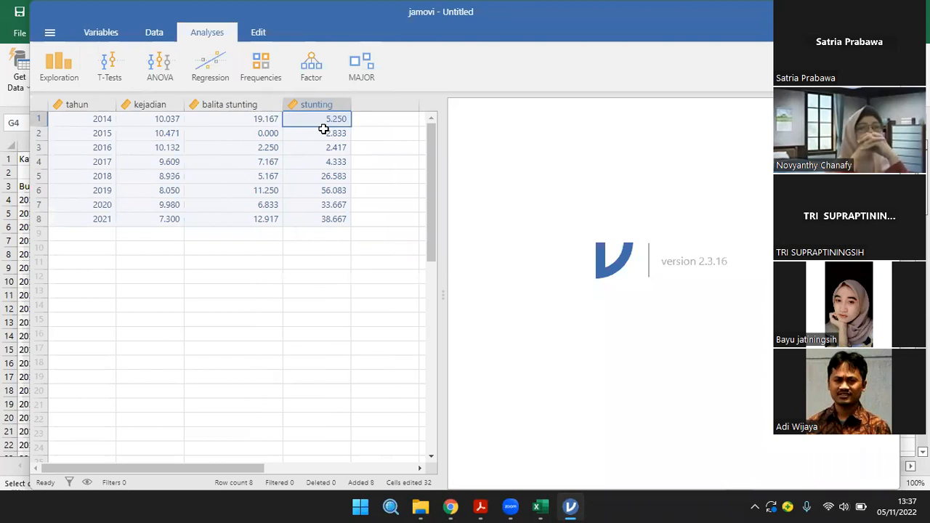
drag(336, 215, 218, 119)
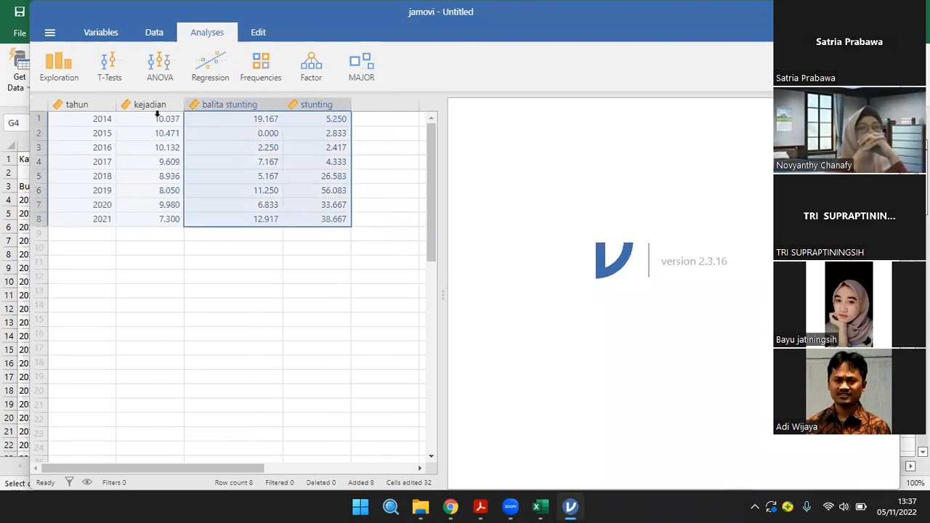
click(150, 105)
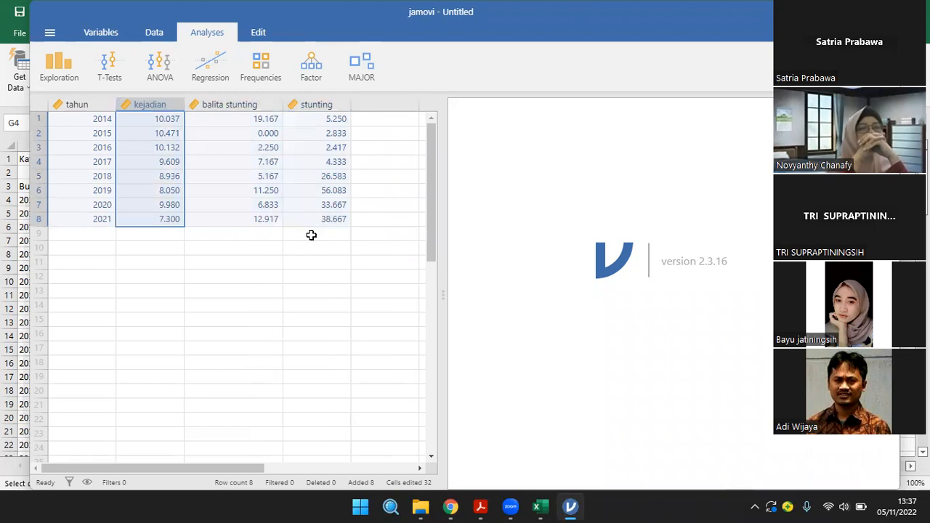
click(311, 233)
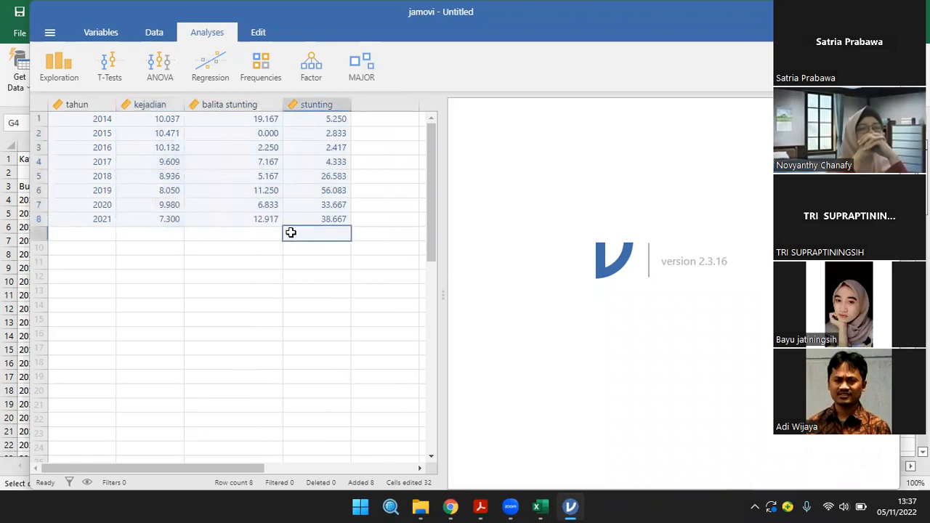
drag(162, 117, 216, 120)
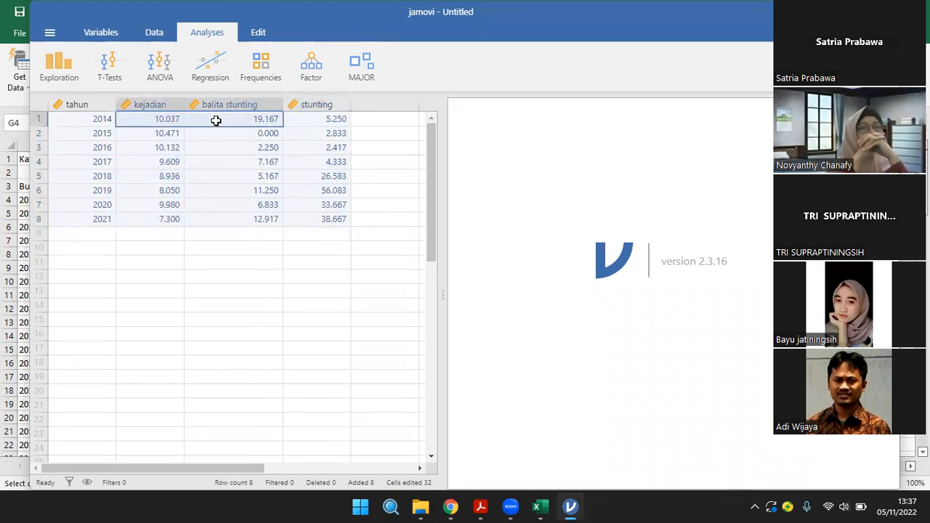
click(272, 191)
click(152, 114)
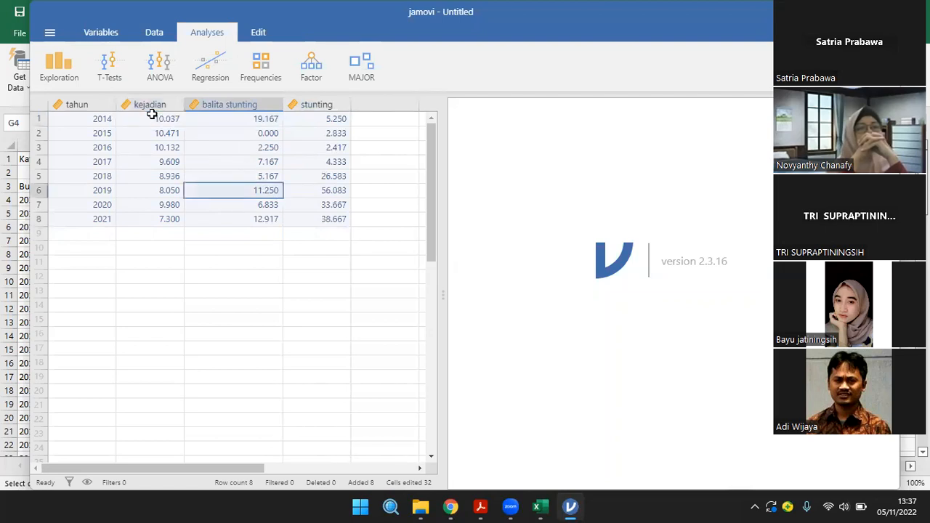
click(320, 120)
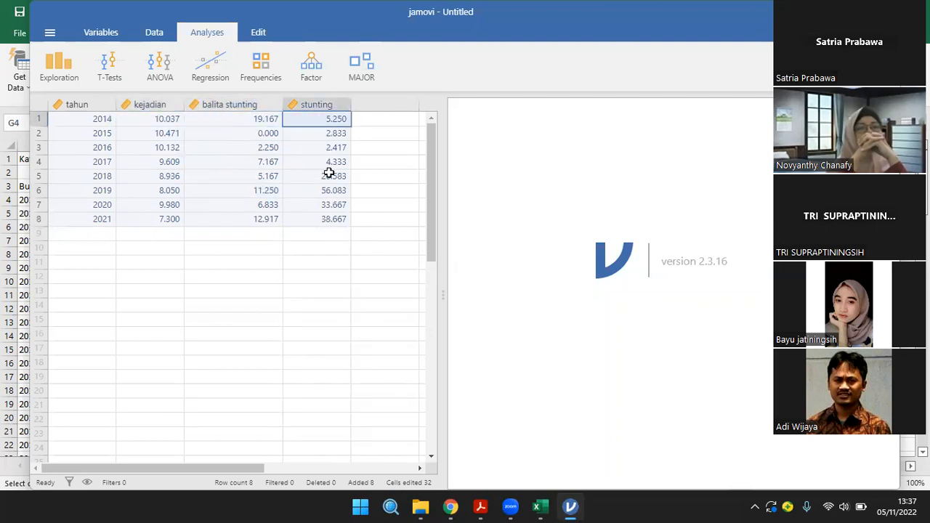
click(311, 175)
click(266, 119)
click(306, 119)
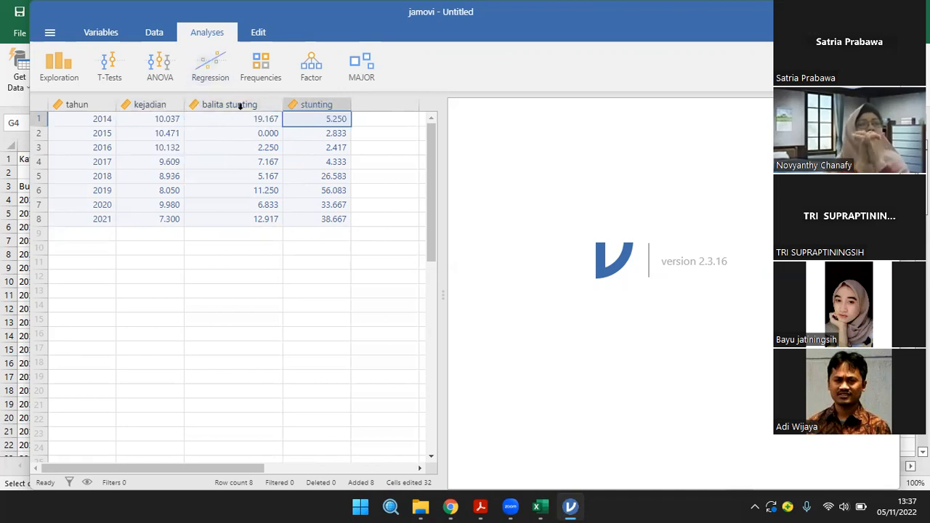
Run a Pearson Correlation Matrix on kejadian, balita stunting and stunting with significance reported.
click(206, 69)
click(229, 99)
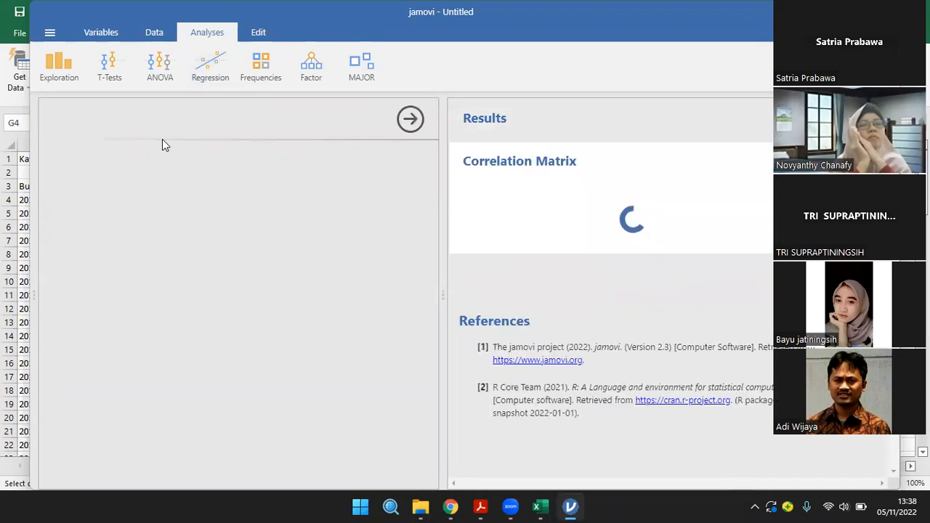
click(85, 176)
shift+click(96, 193)
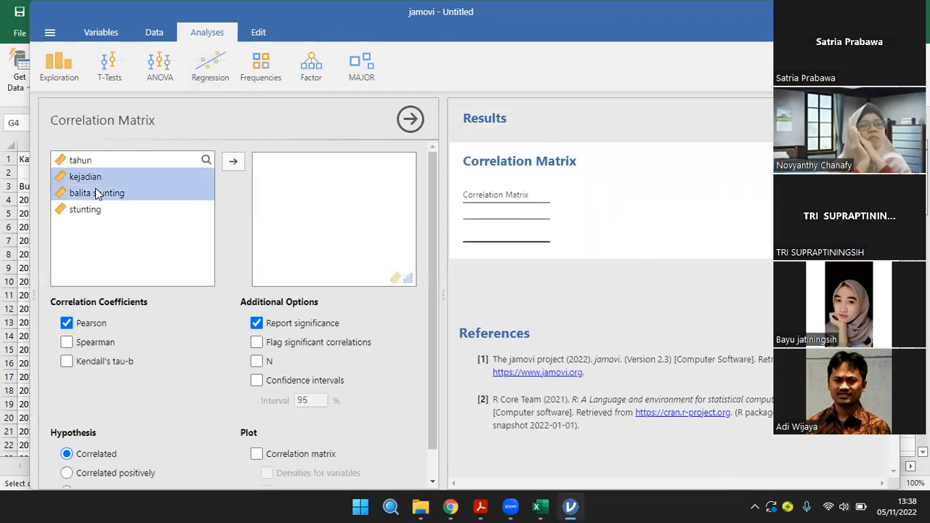
shift+click(98, 211)
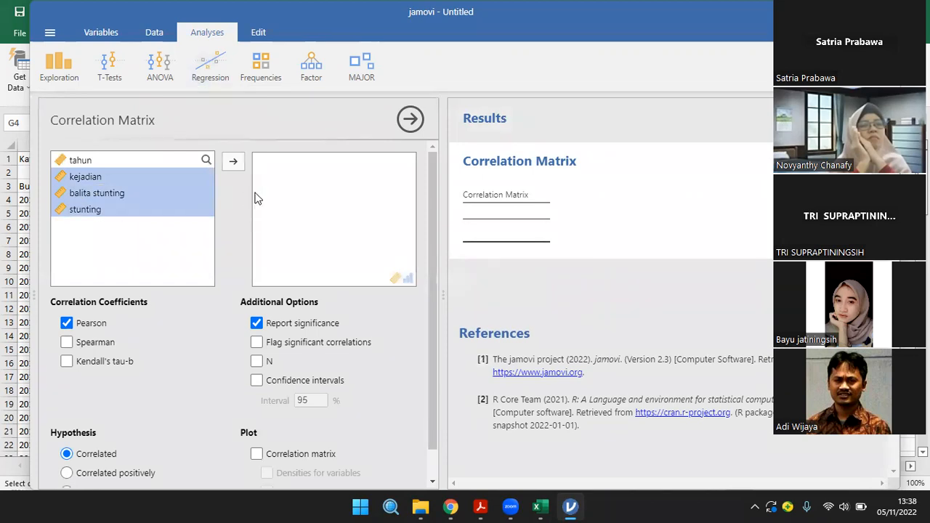
click(234, 162)
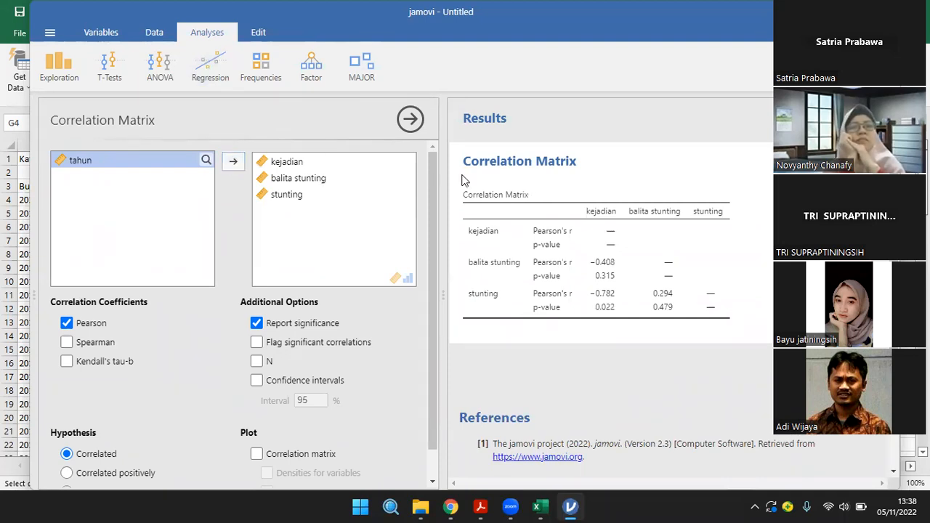
Remove the Correlation Matrix analysis from the results.
click(584, 163)
click(584, 163)
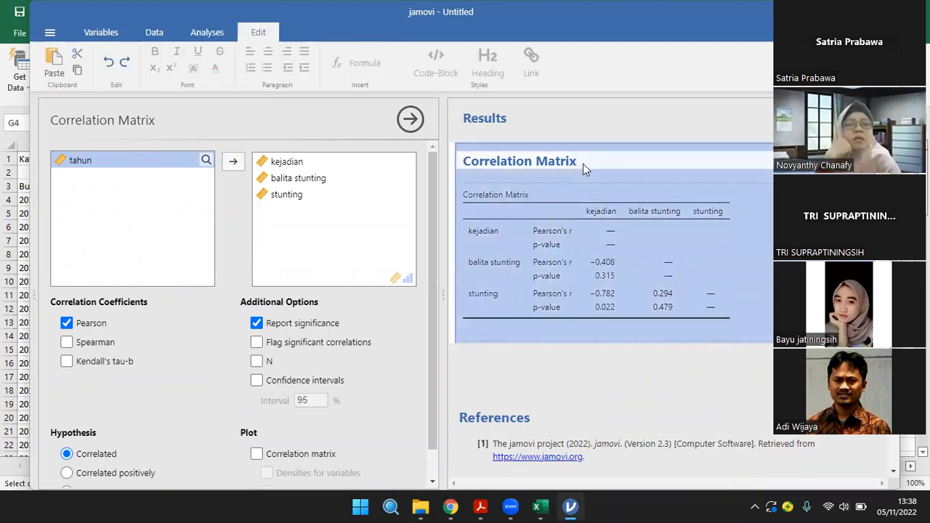
click(563, 160)
click(609, 199)
click(572, 165)
click(569, 164)
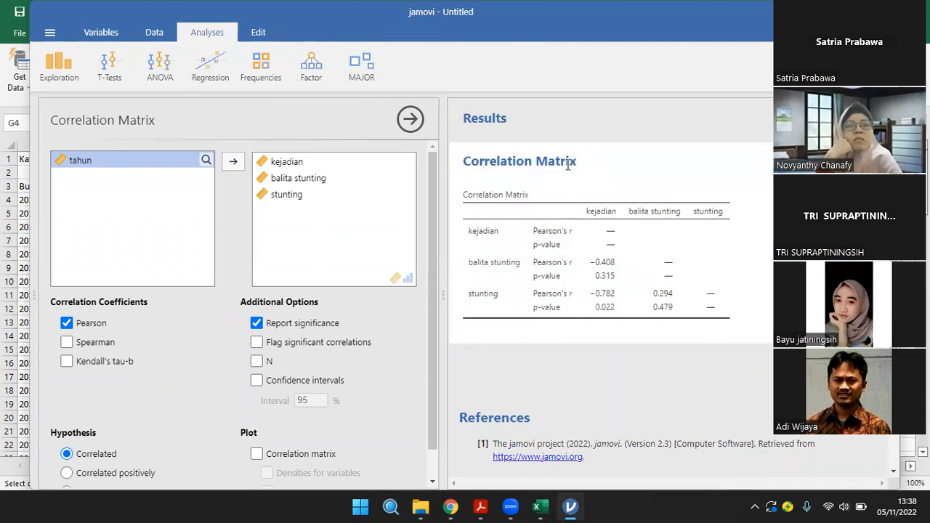
click(488, 172)
click(465, 174)
right_click(644, 173)
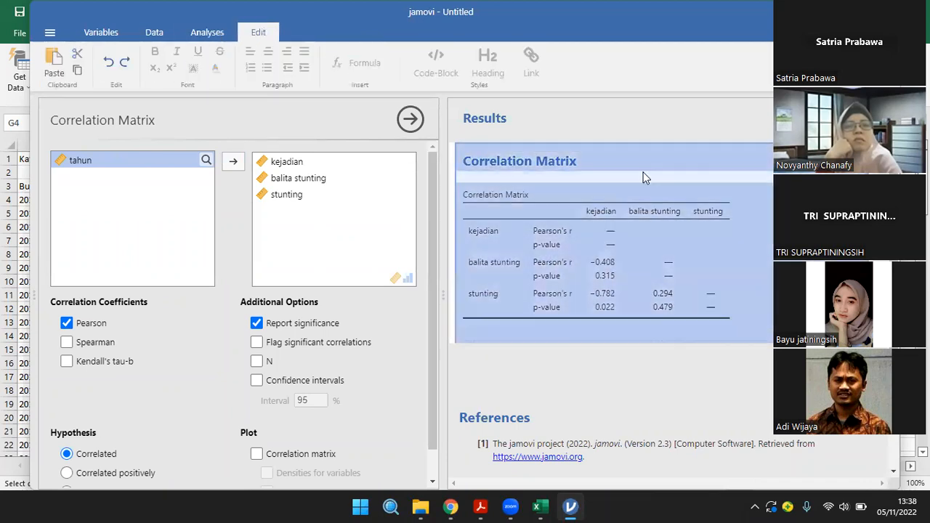
click(687, 230)
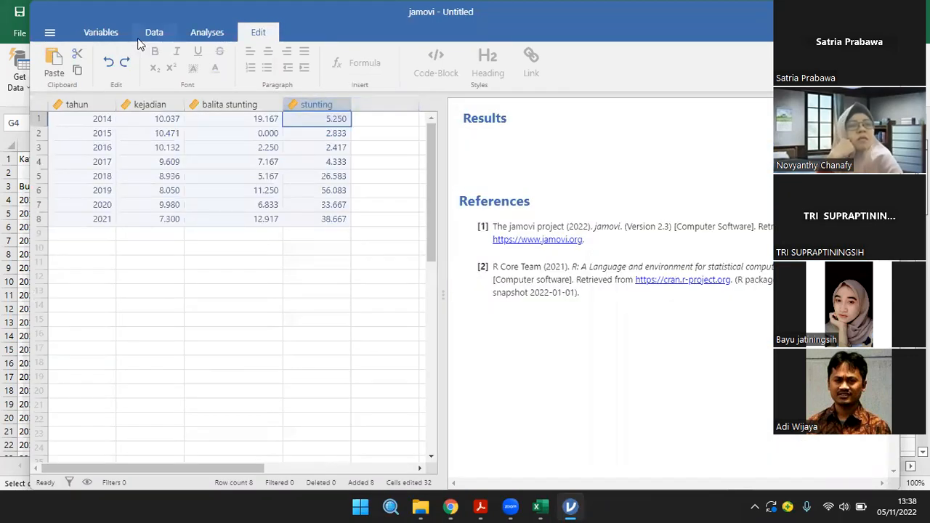
Run a One Sample T-Test on kejadian, balita stunting and stunting with the Normality test assumption check enabled.
click(207, 33)
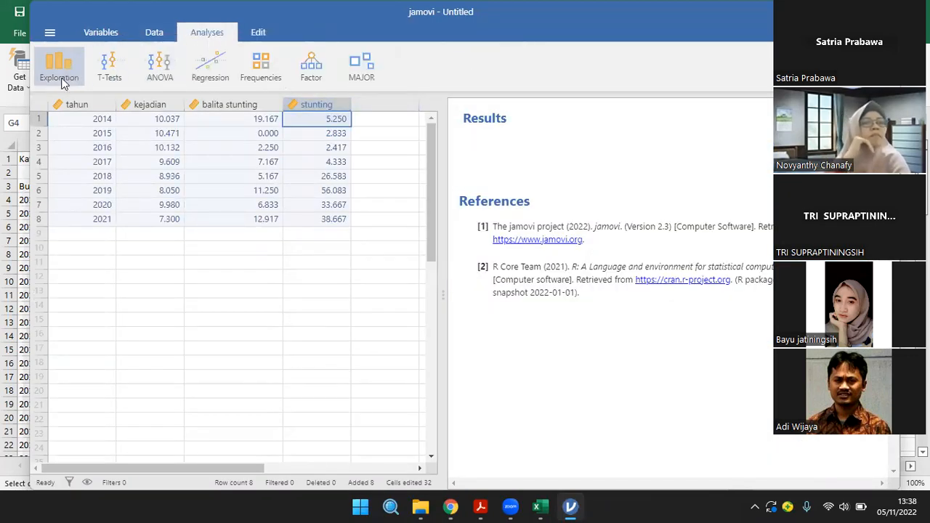
click(116, 72)
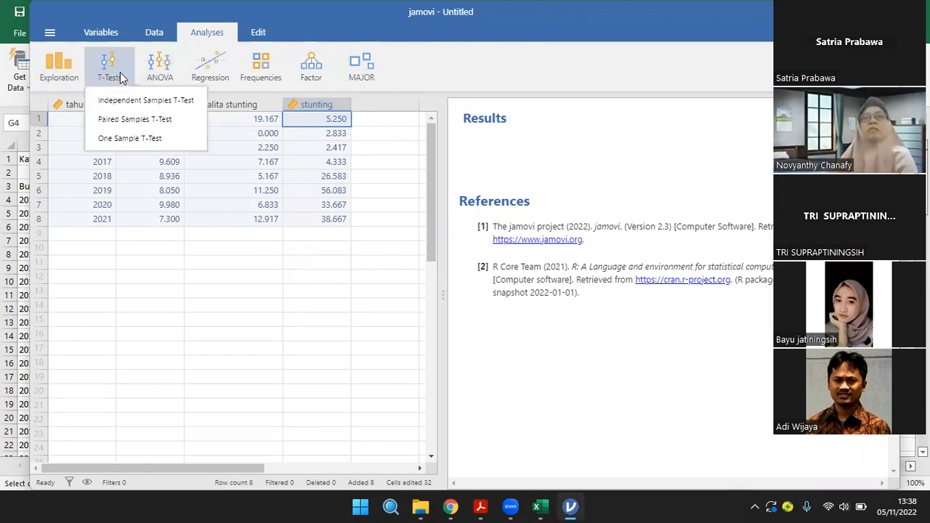
click(130, 138)
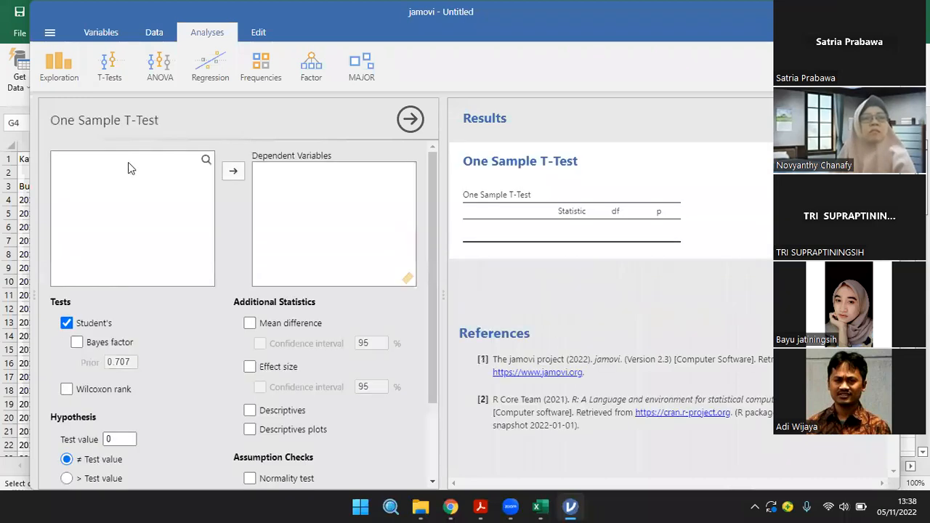
click(98, 176)
shift+click(94, 211)
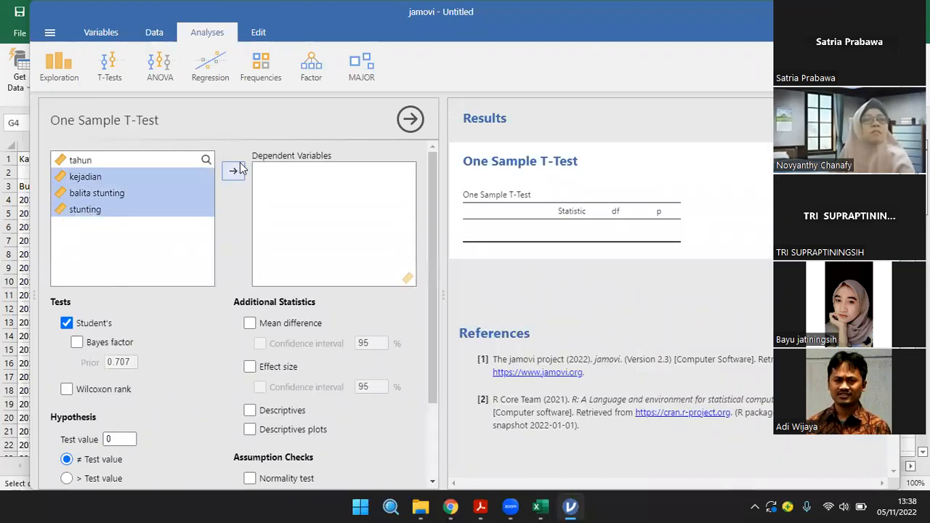
click(236, 169)
scroll(305, 333, down, 2)
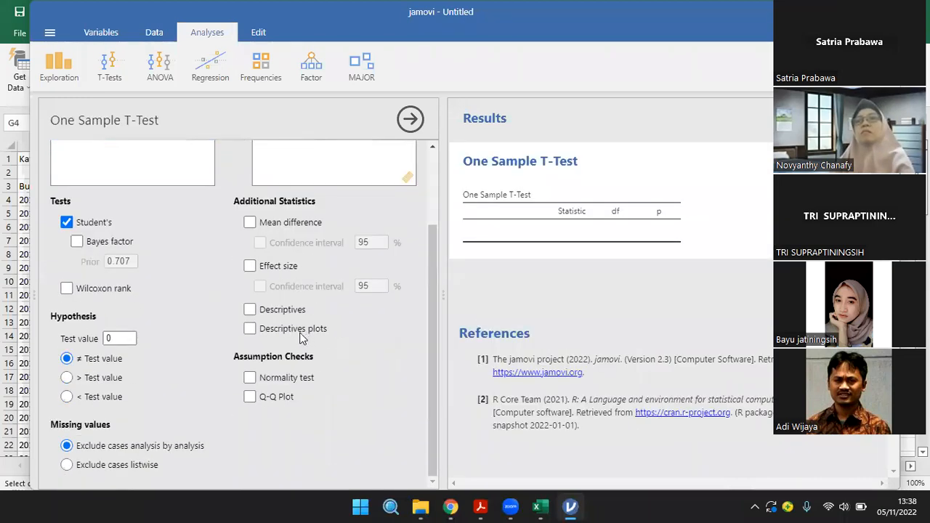
click(250, 378)
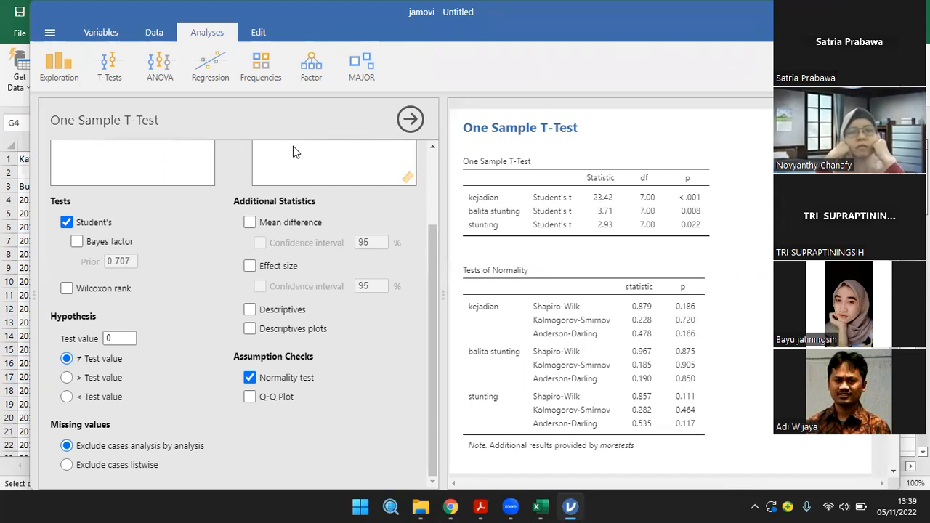
Add a Pearson Correlation Matrix of kejadian, balita stunting and stunting below the One Sample T-Test results.
scroll(294, 151, up, 3)
click(210, 67)
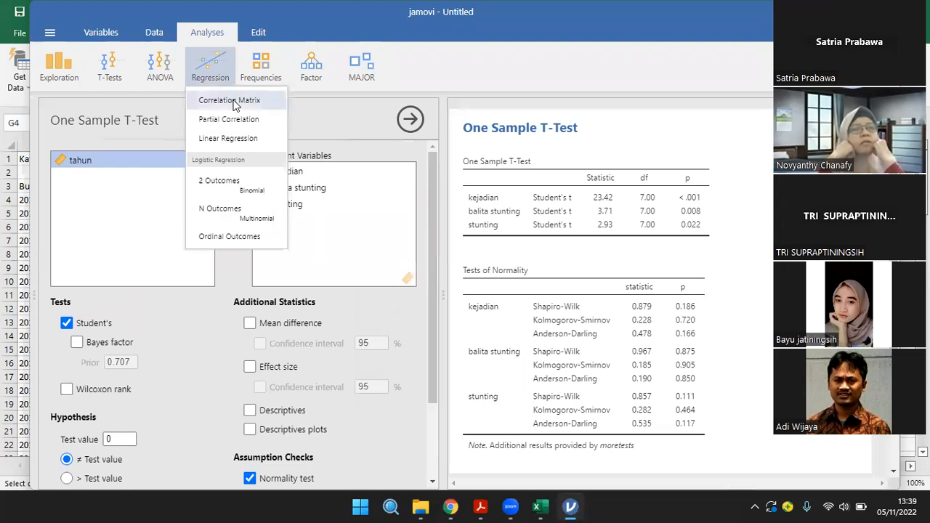
click(231, 101)
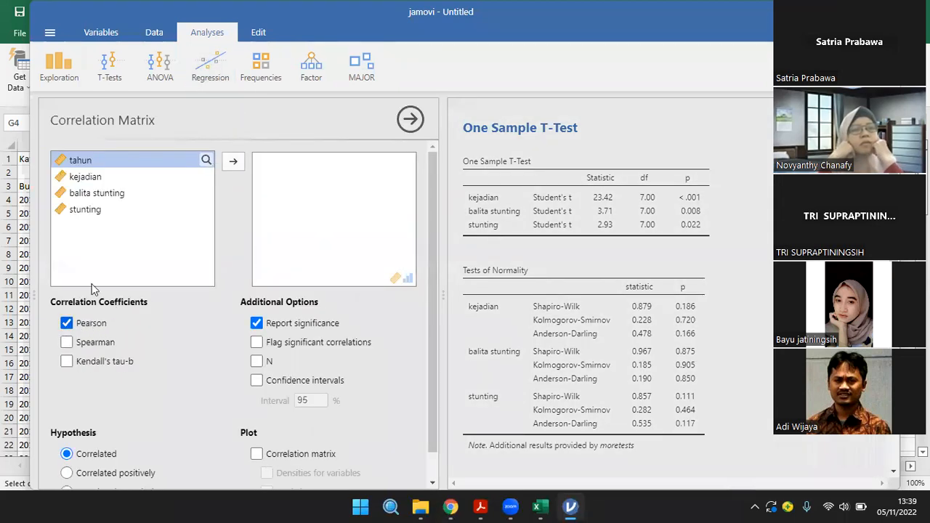
click(94, 176)
shift+click(98, 208)
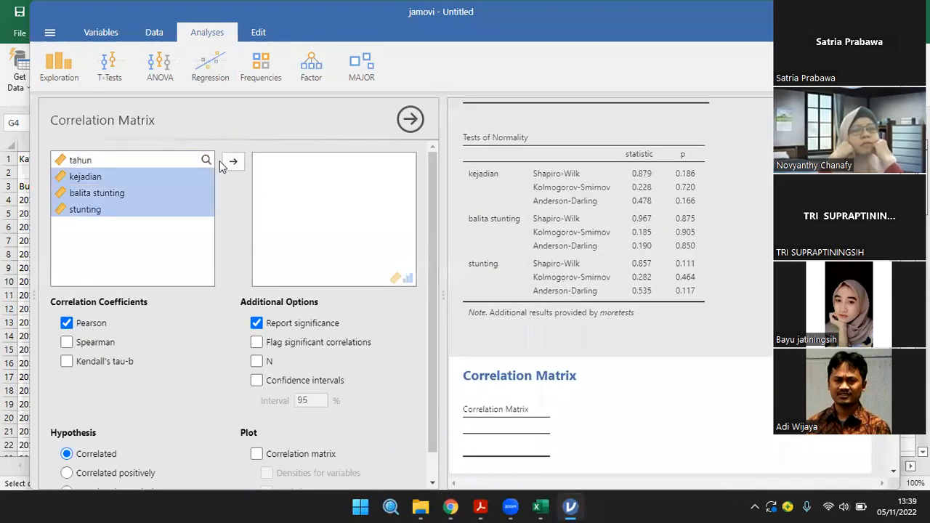
click(232, 162)
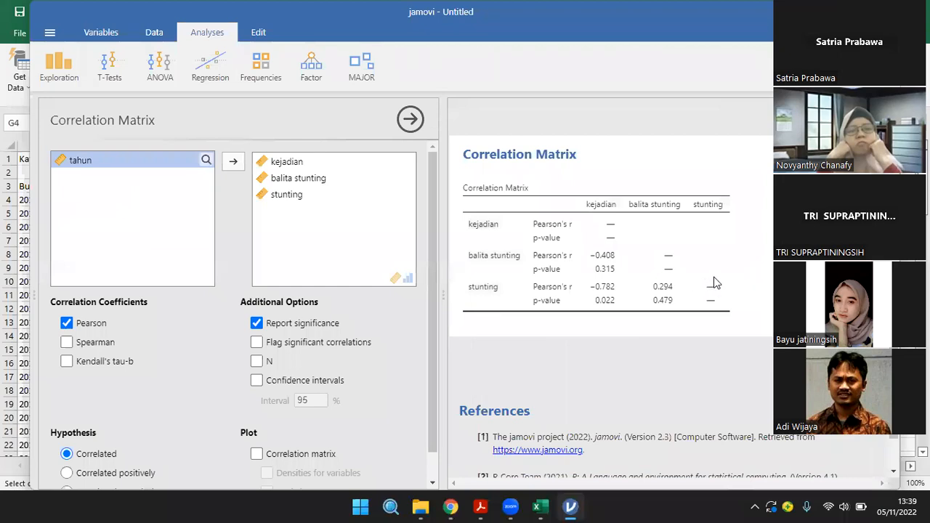
Capture a screenshot of the Correlation Matrix results table, about 464x213 pixels, and copy it to the clipboard.
key(Print)
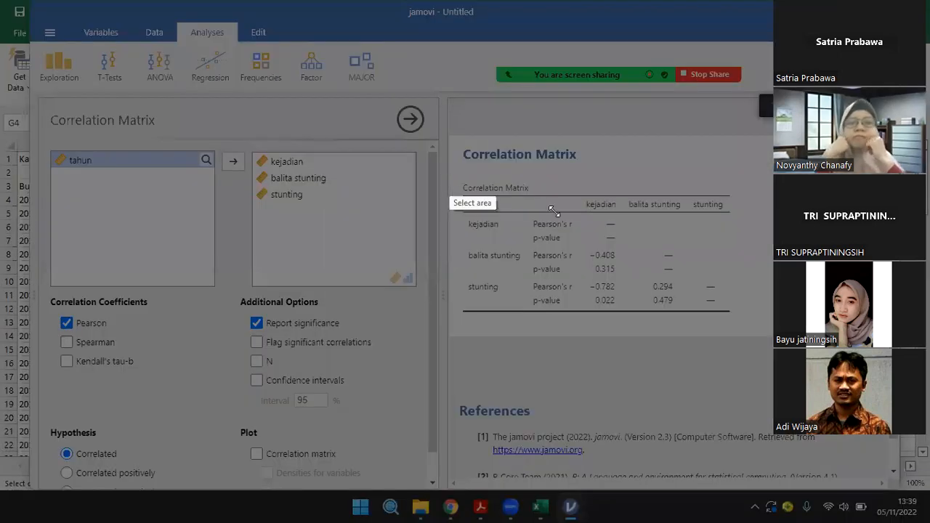
drag(449, 174, 686, 310)
drag(767, 328, 766, 319)
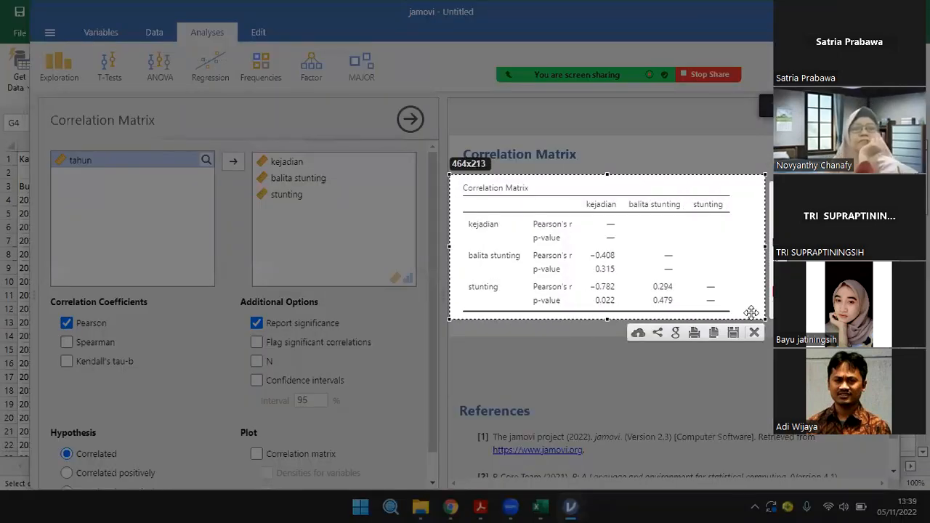
click(712, 333)
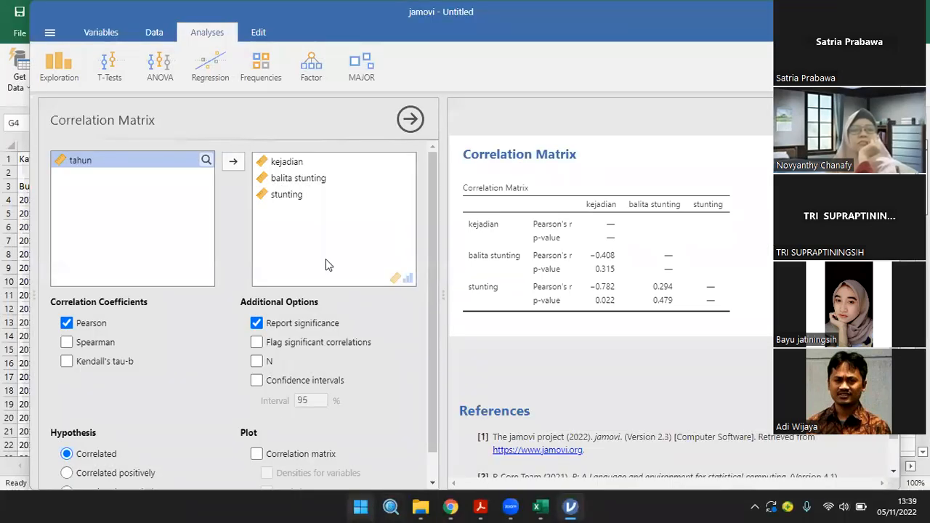
Open PowerPoint and create a new blank presentation.
key(super)
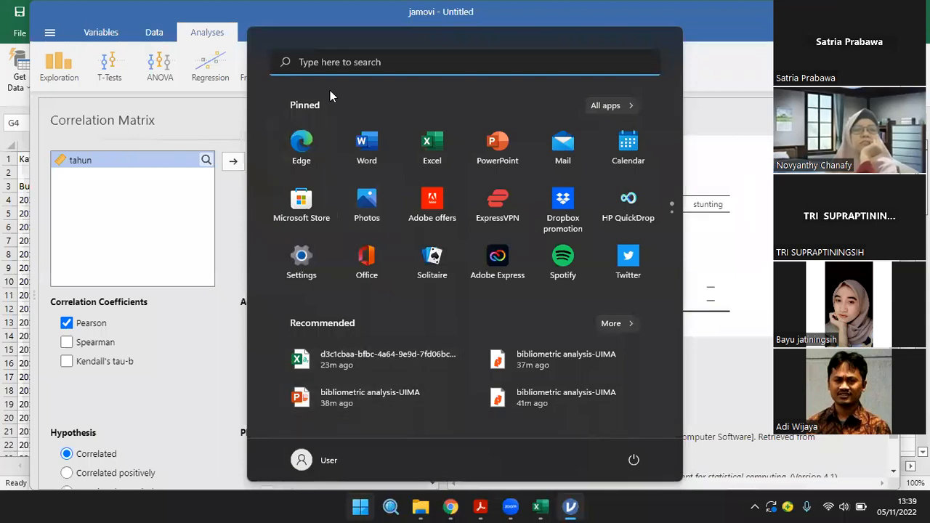
click(330, 67)
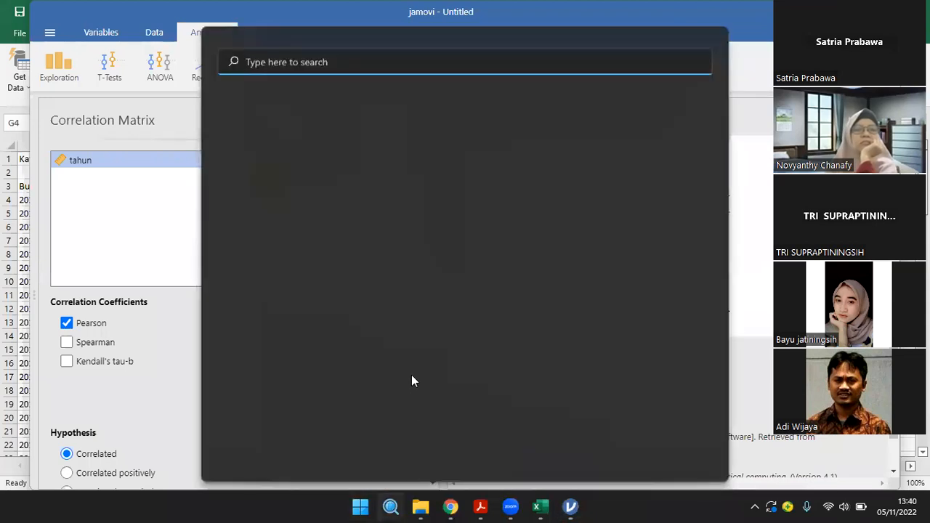
text(powerpoint)
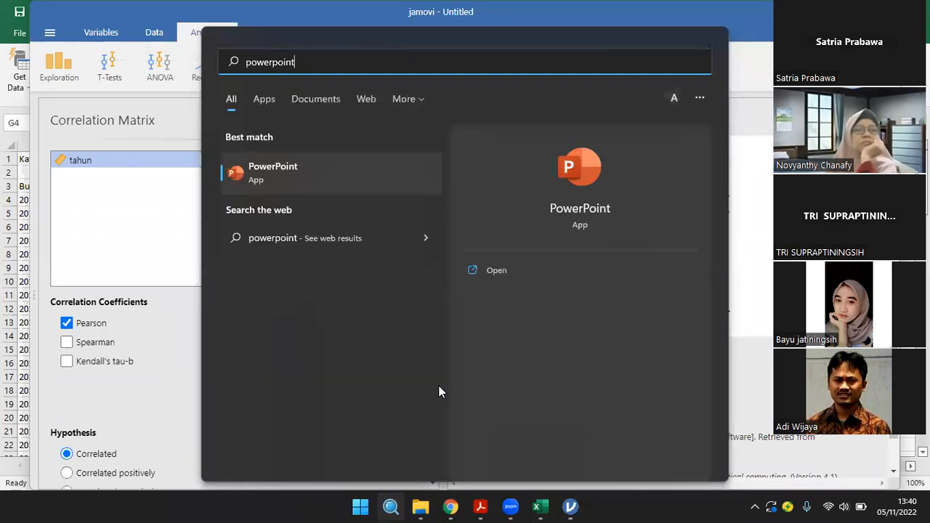
click(351, 176)
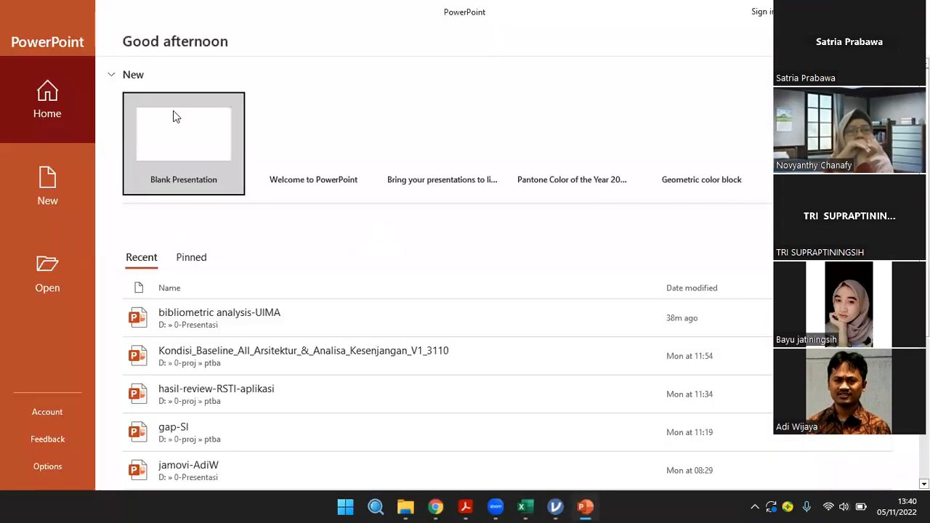
click(175, 115)
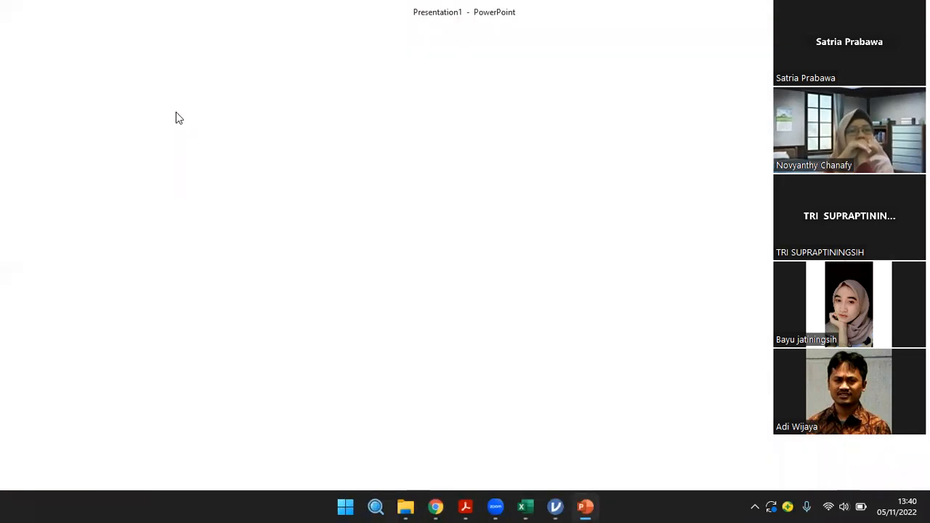